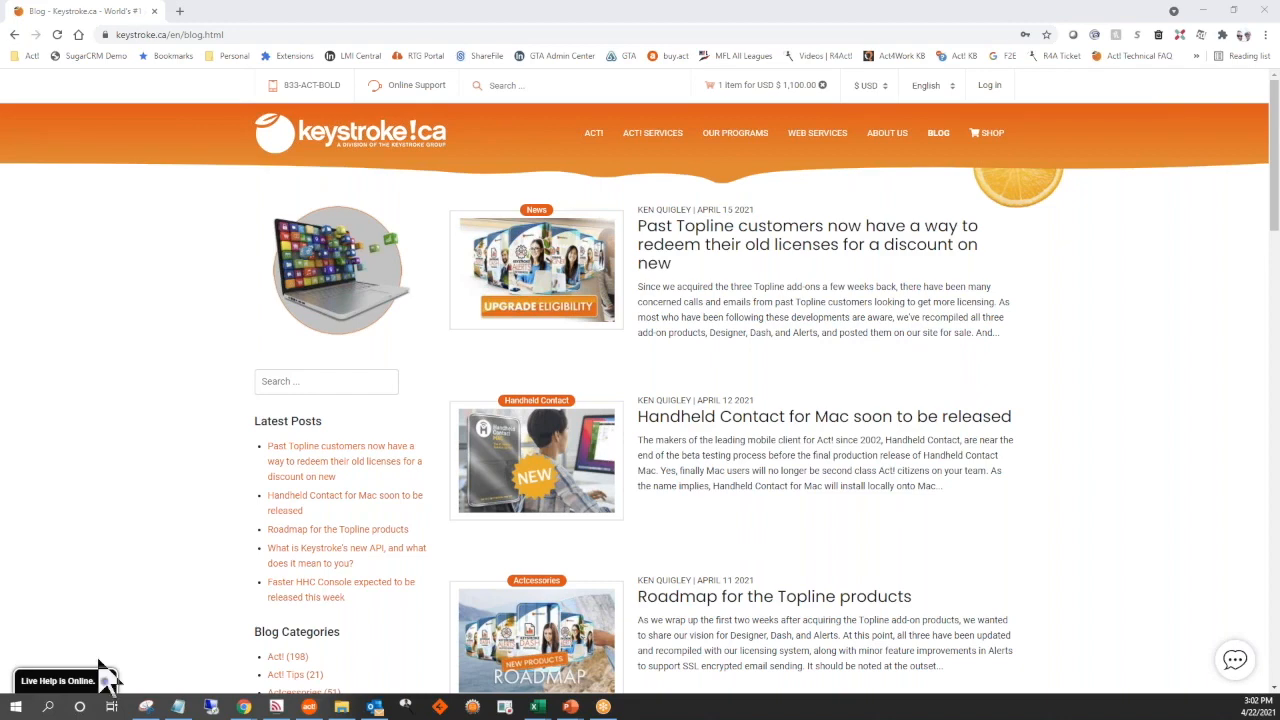
Look through the recent blog posts down to the end of the first page
{"action": "scroll", "coordinate": [750, 428], "scroll_direction": "down", "scroll_amount": 2}
{"action": "scroll", "coordinate": [765, 400], "scroll_direction": "down", "scroll_amount": 2}
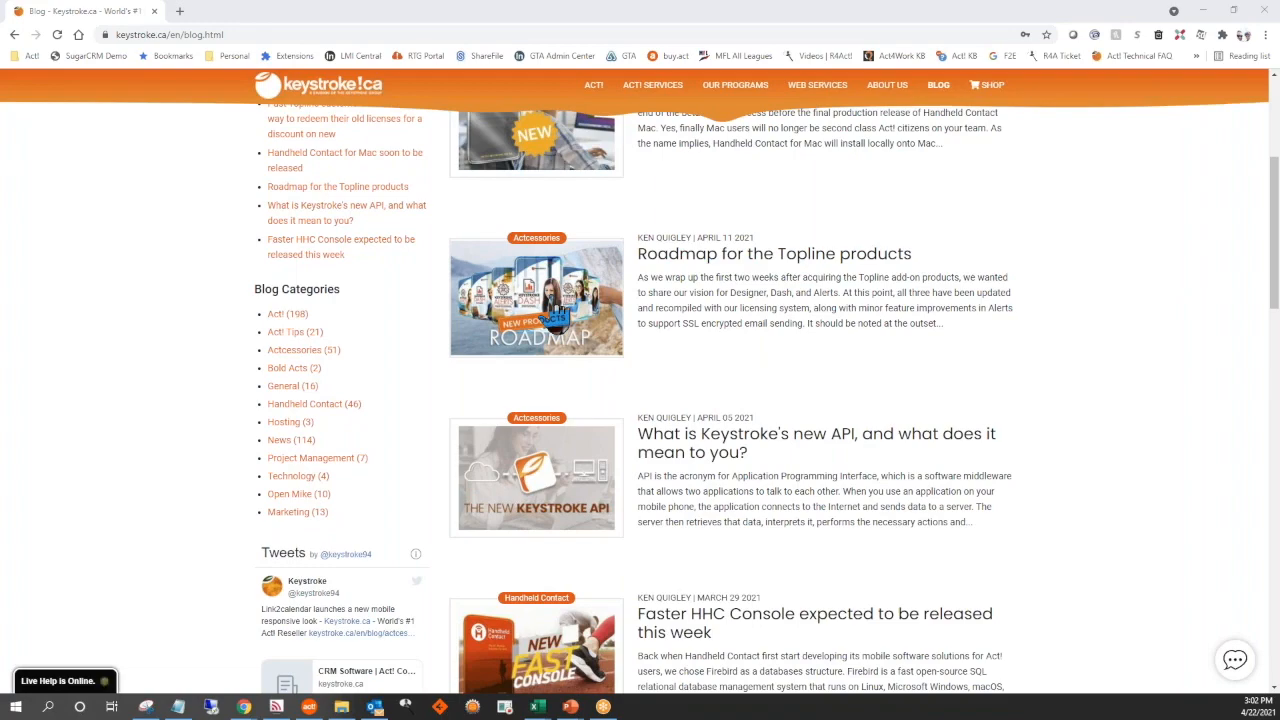
{"action": "scroll", "coordinate": [794, 409], "scroll_direction": "down", "scroll_amount": 4}
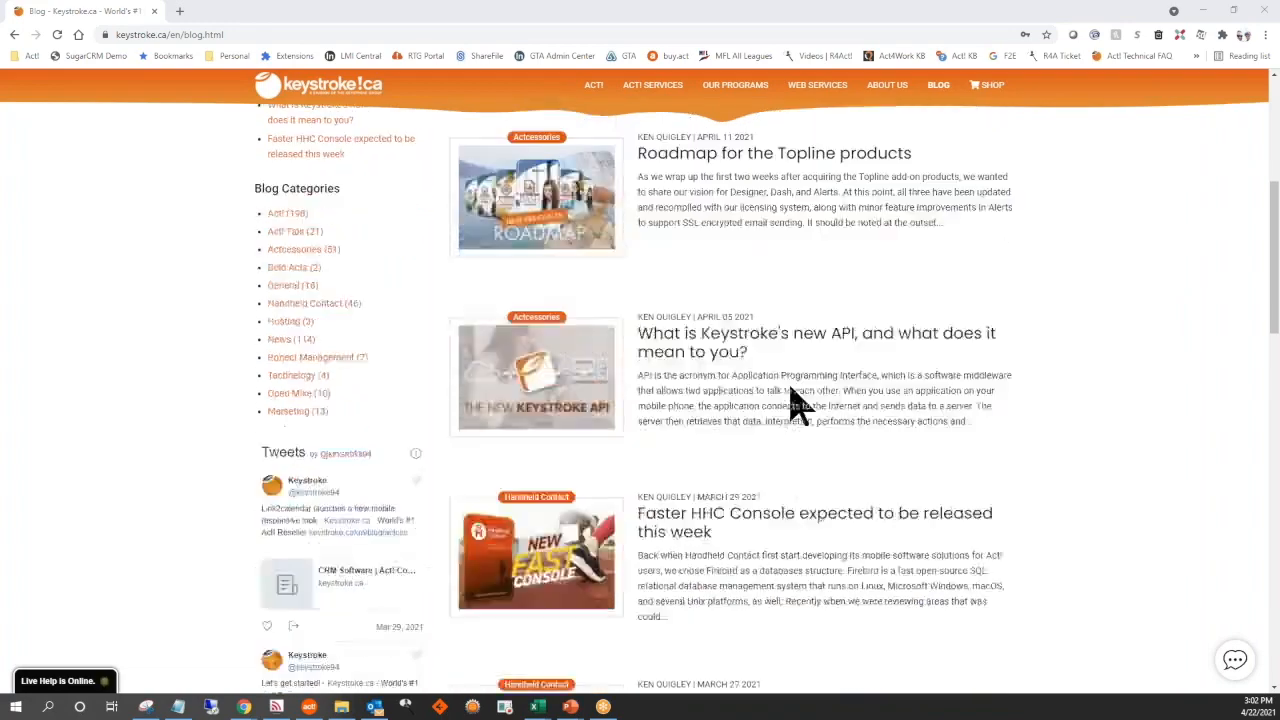
{"action": "scroll", "coordinate": [908, 415], "scroll_direction": "down", "scroll_amount": 2}
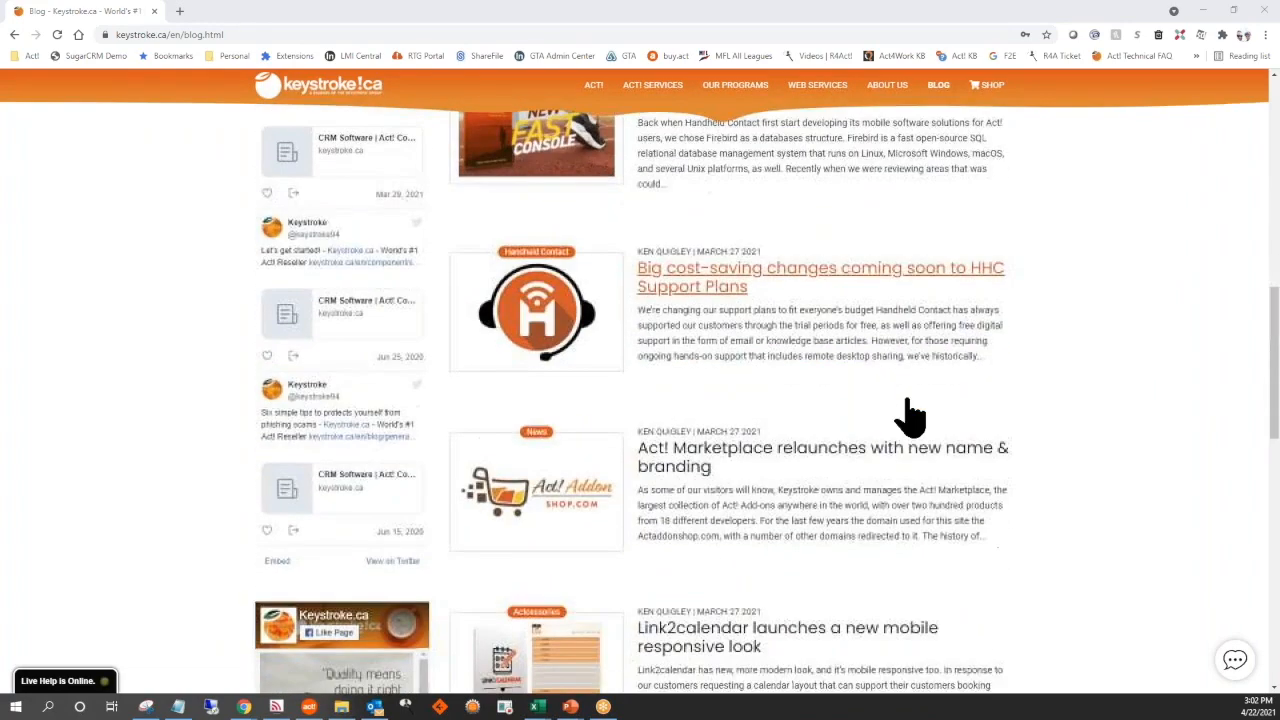
{"action": "scroll", "coordinate": [910, 415], "scroll_direction": "down", "scroll_amount": 4}
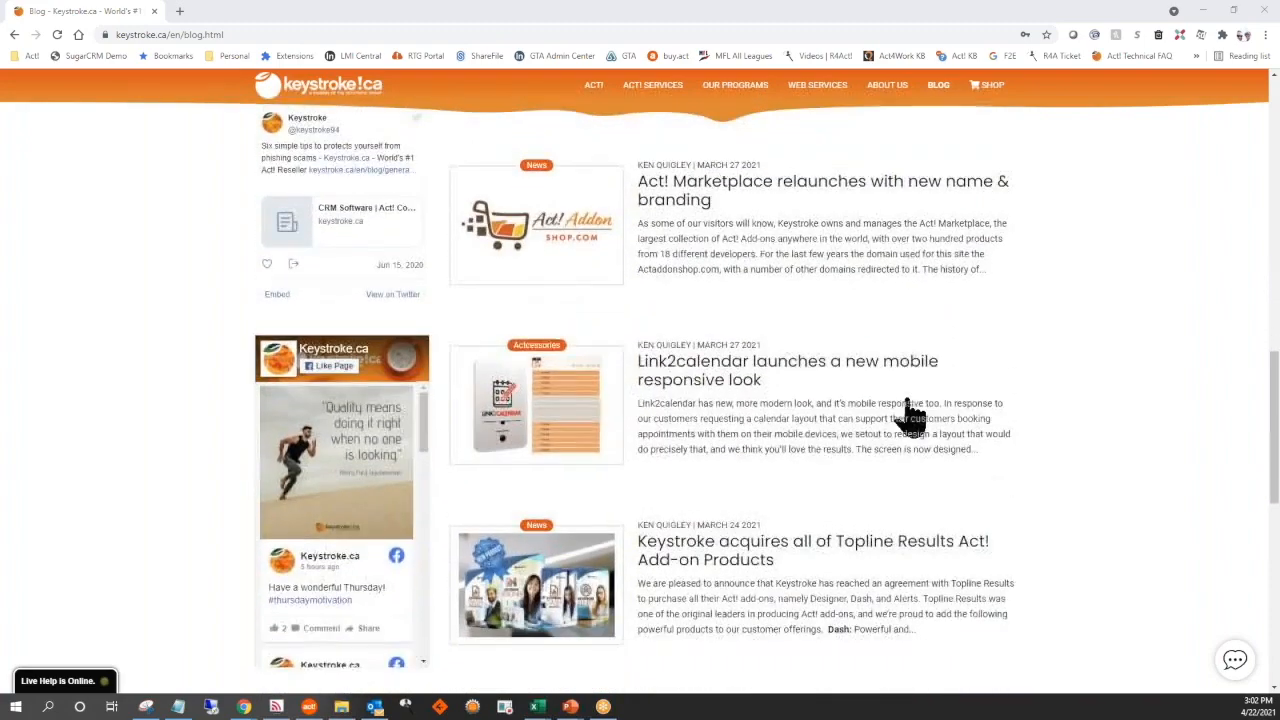
{"action": "scroll", "coordinate": [910, 415], "scroll_direction": "down", "scroll_amount": 1}
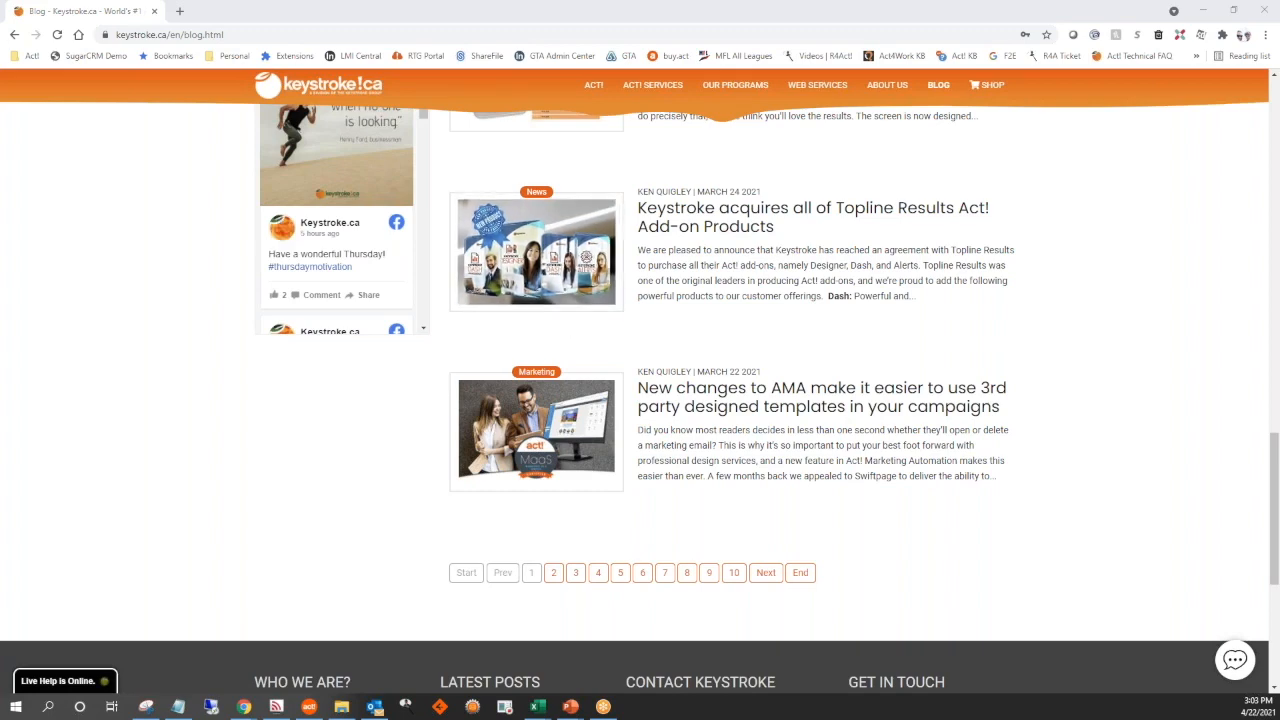
Open the Keystroke home page, dismiss the upgrade eligibility promotion and look over the page
{"action": "left_click", "coordinate": [360, 100]}
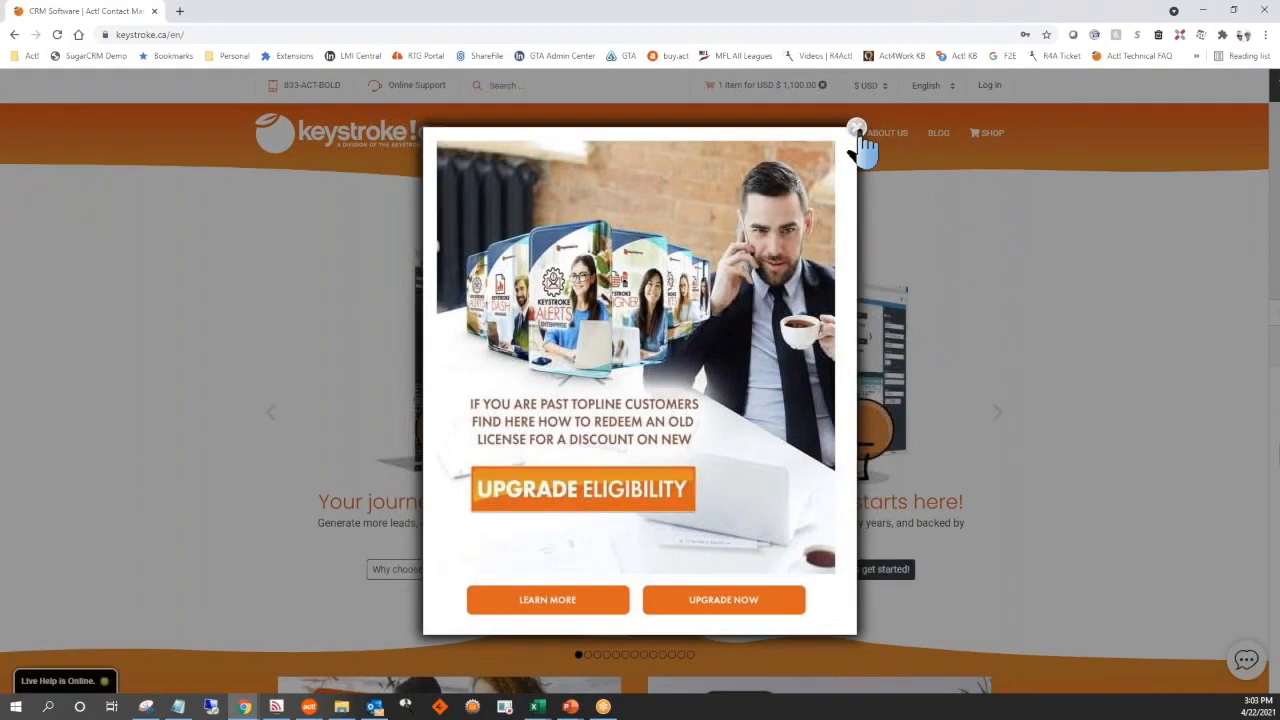
{"action": "left_click", "coordinate": [857, 130]}
{"action": "scroll", "coordinate": [960, 366], "scroll_direction": "down", "scroll_amount": 6}
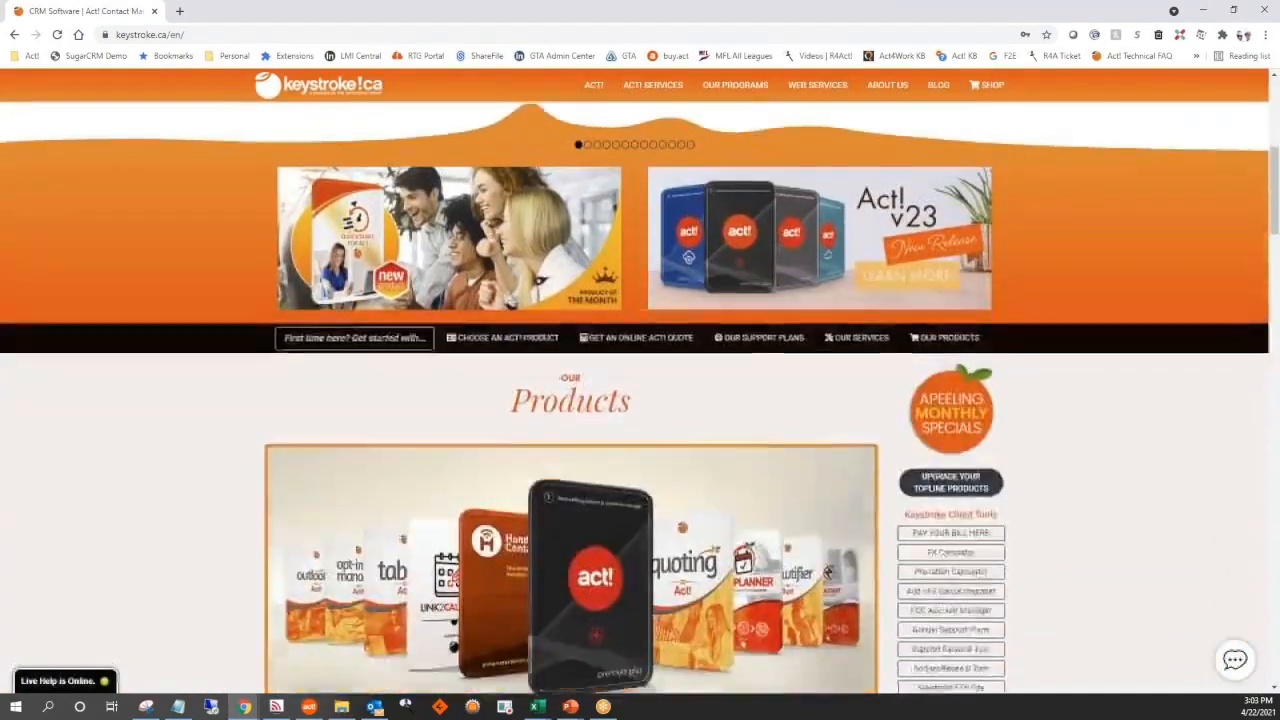
{"action": "scroll", "coordinate": [828, 481], "scroll_direction": "up", "scroll_amount": 6}
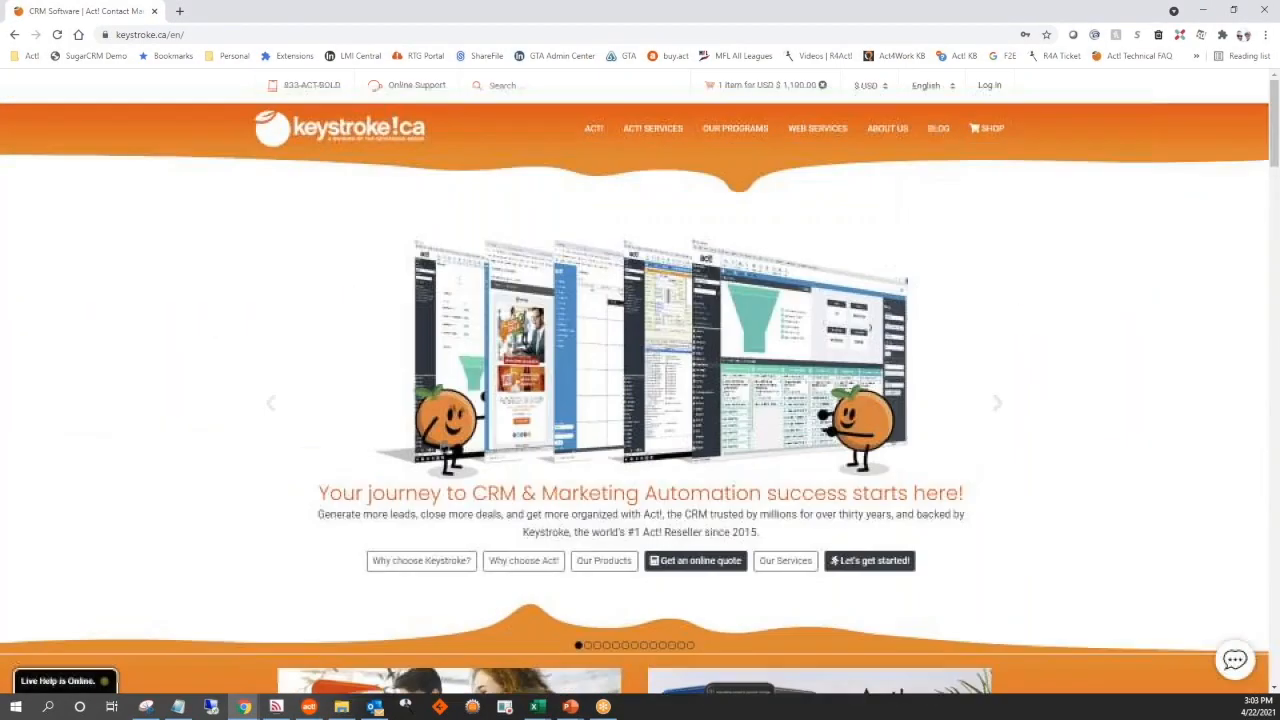
Reload the home page, dismiss the promotion and open Free Training Videos from the Training links
{"action": "left_click", "coordinate": [57, 34]}
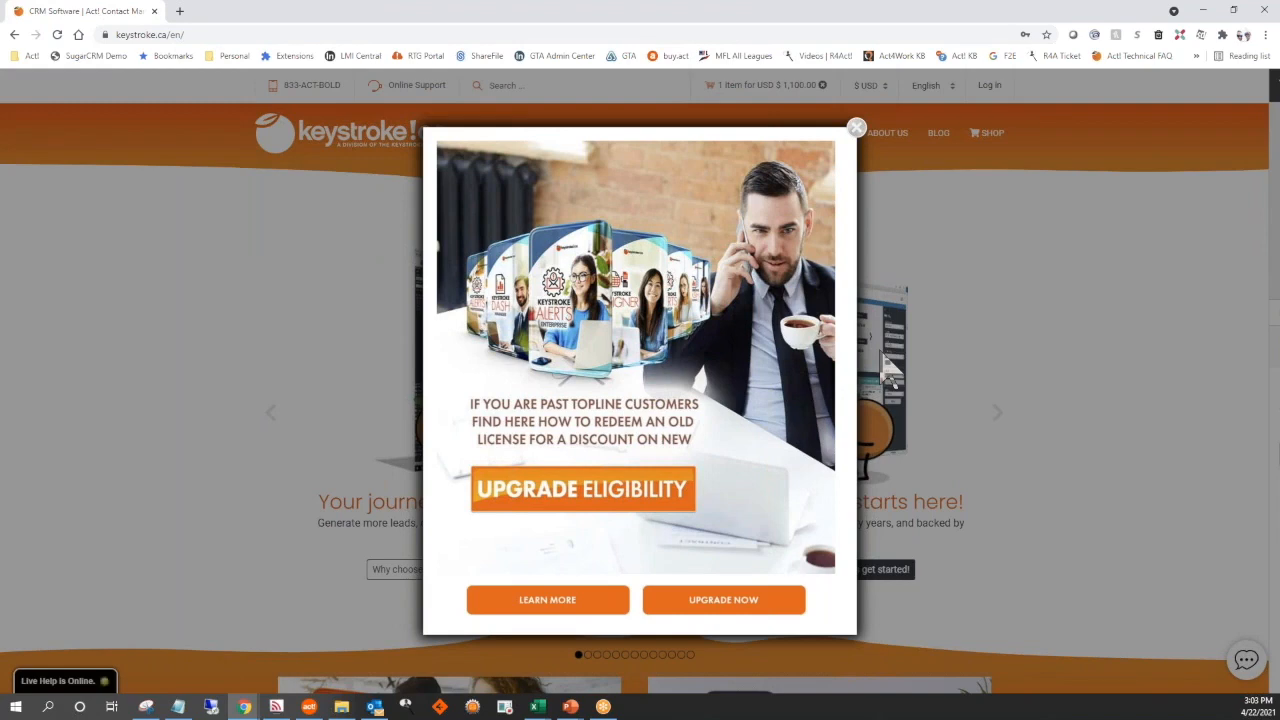
{"action": "left_click", "coordinate": [856, 128]}
{"action": "scroll", "coordinate": [990, 440], "scroll_direction": "down", "scroll_amount": 15}
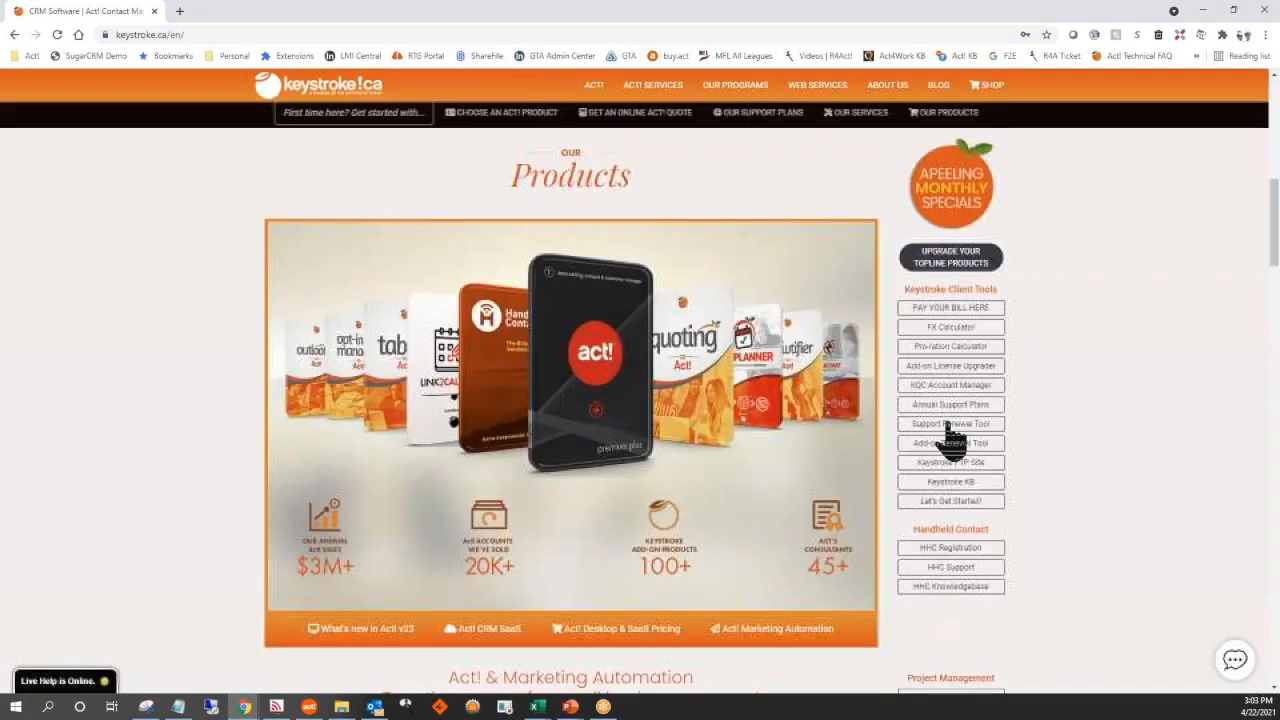
{"action": "scroll", "coordinate": [990, 440], "scroll_direction": "down", "scroll_amount": 2}
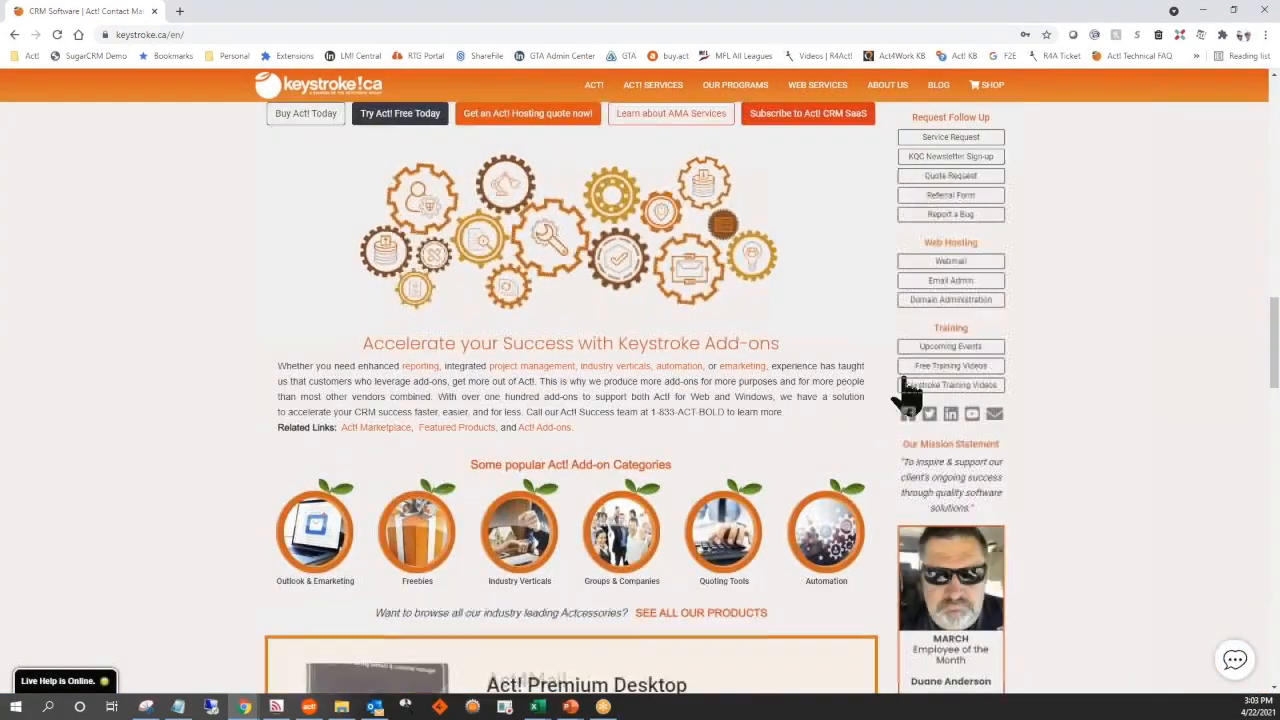
{"action": "left_click", "coordinate": [962, 390]}
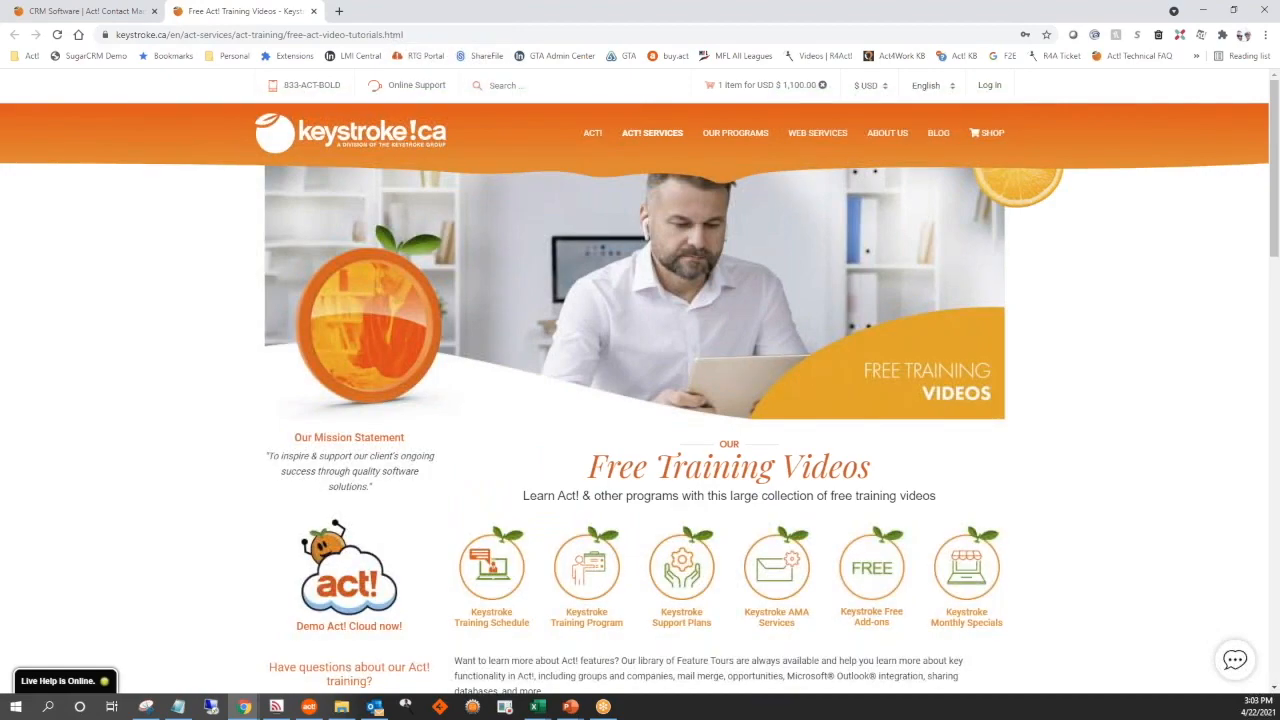
Show the Keystroke Product Videos among the Act! training videos and look through them
{"action": "scroll", "coordinate": [955, 422], "scroll_direction": "down", "scroll_amount": 4}
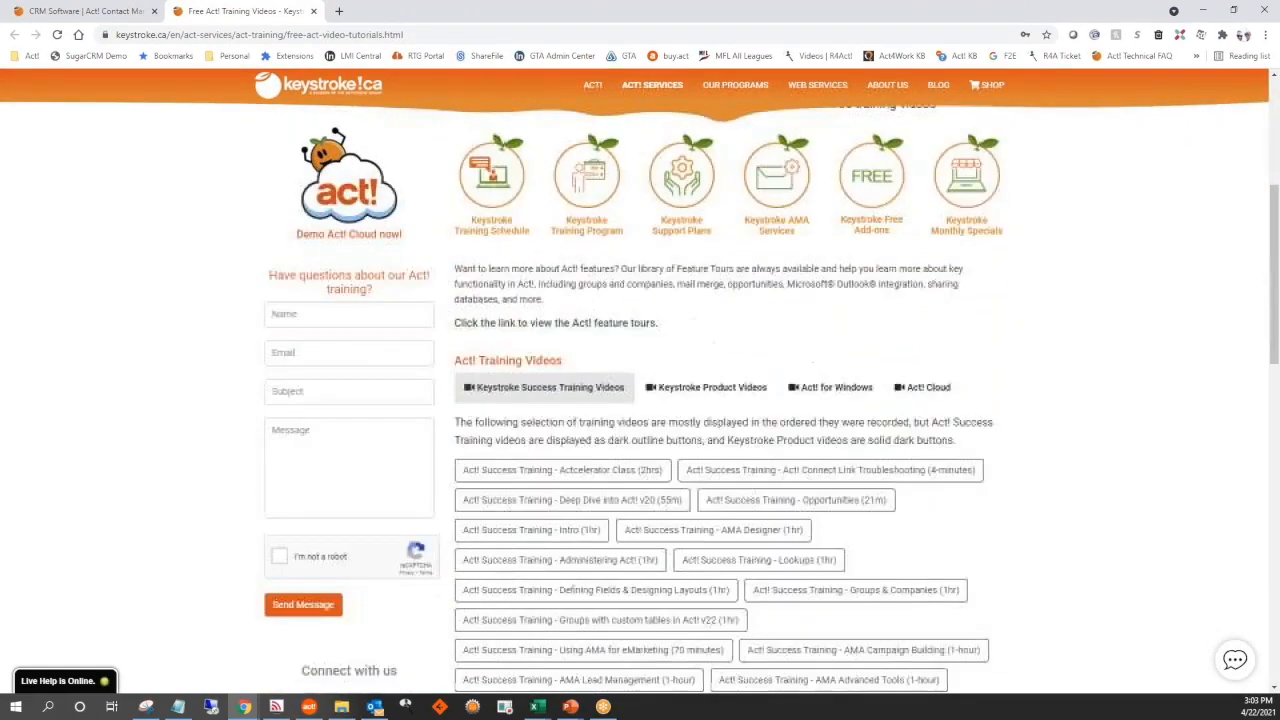
{"action": "scroll", "coordinate": [720, 400], "scroll_direction": "down", "scroll_amount": 2}
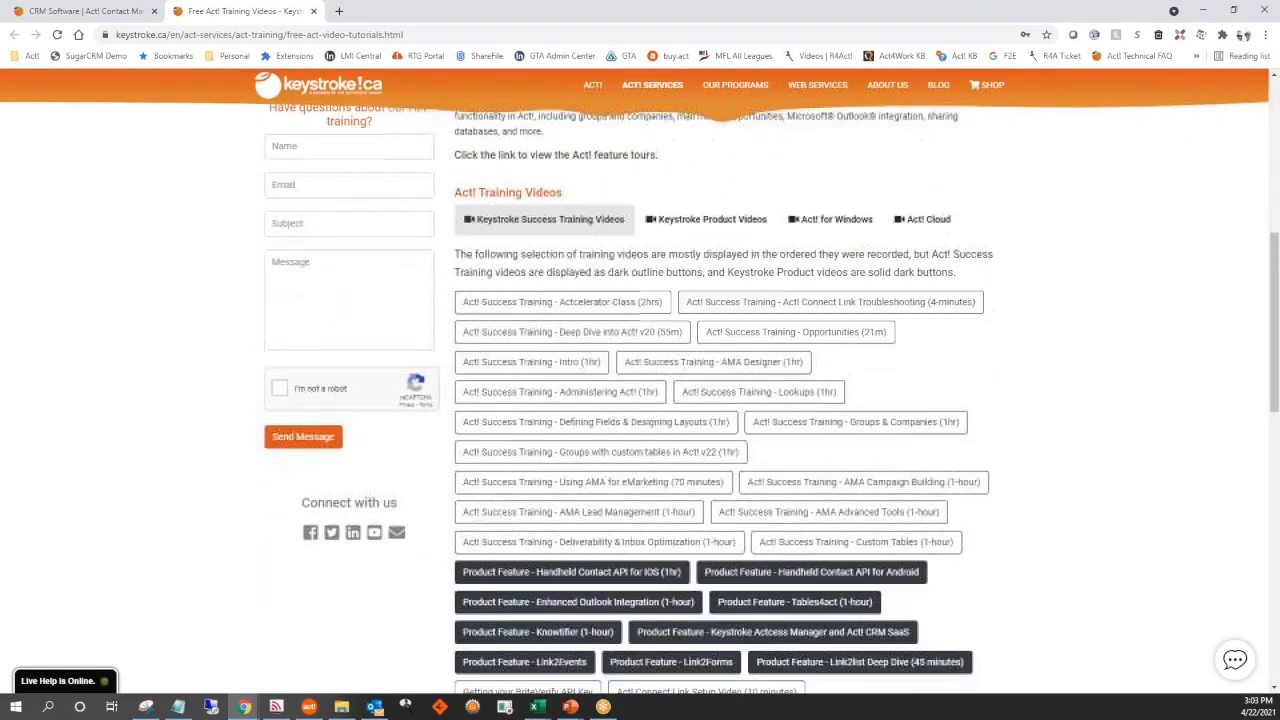
{"action": "left_click", "coordinate": [718, 222]}
{"action": "scroll", "coordinate": [740, 255], "scroll_direction": "down", "scroll_amount": 1}
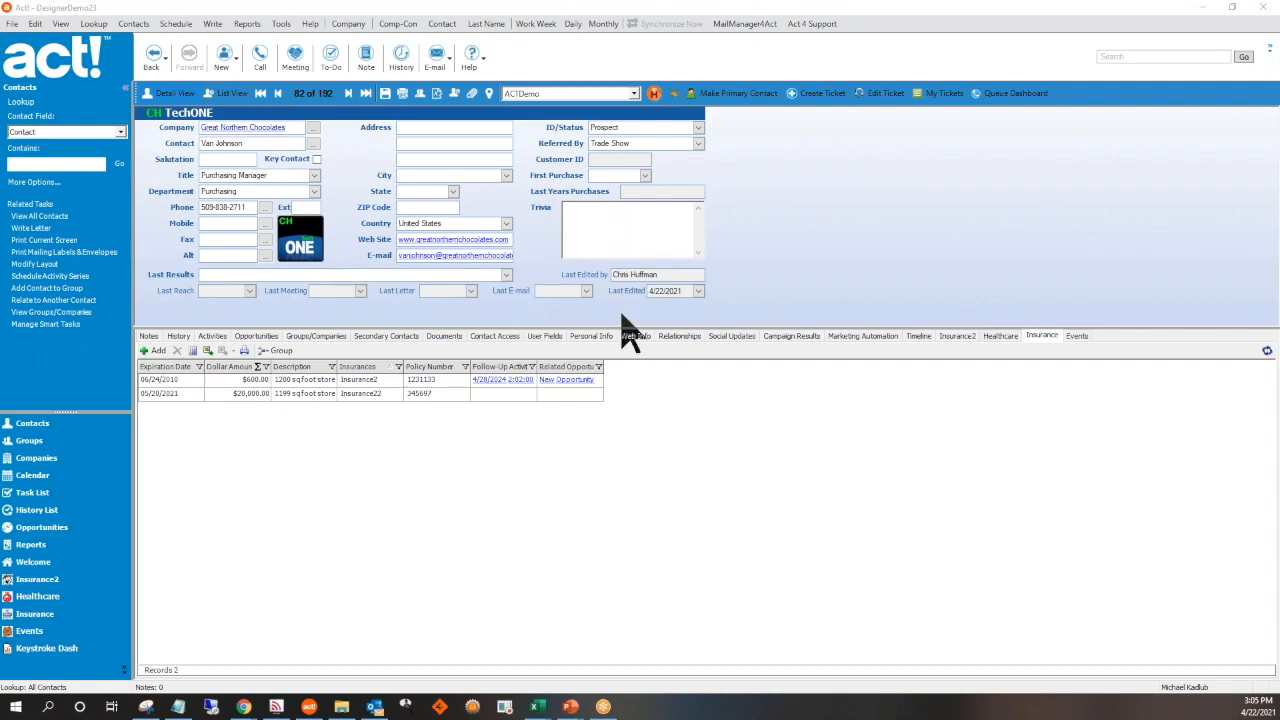
Switch to Act!, open the custom table definitions and look through the list of existing tables
{"action": "left_click", "coordinate": [280, 25]}
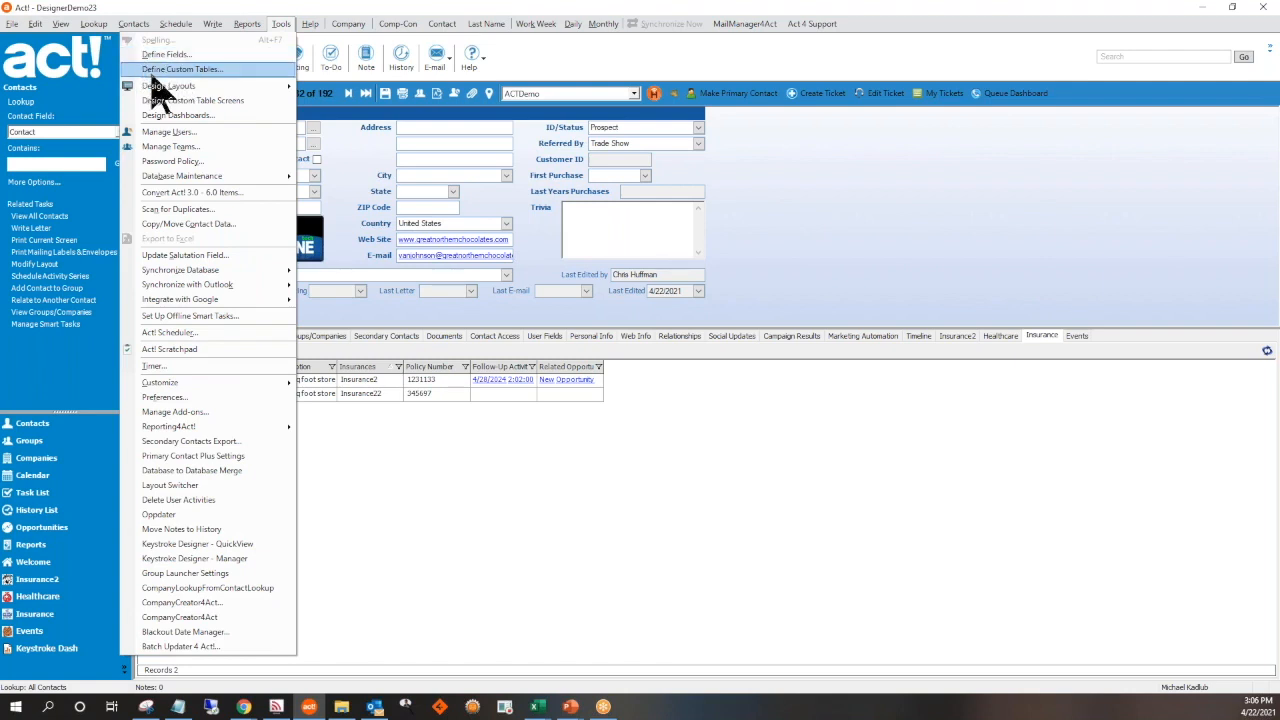
{"action": "left_click", "coordinate": [156, 72]}
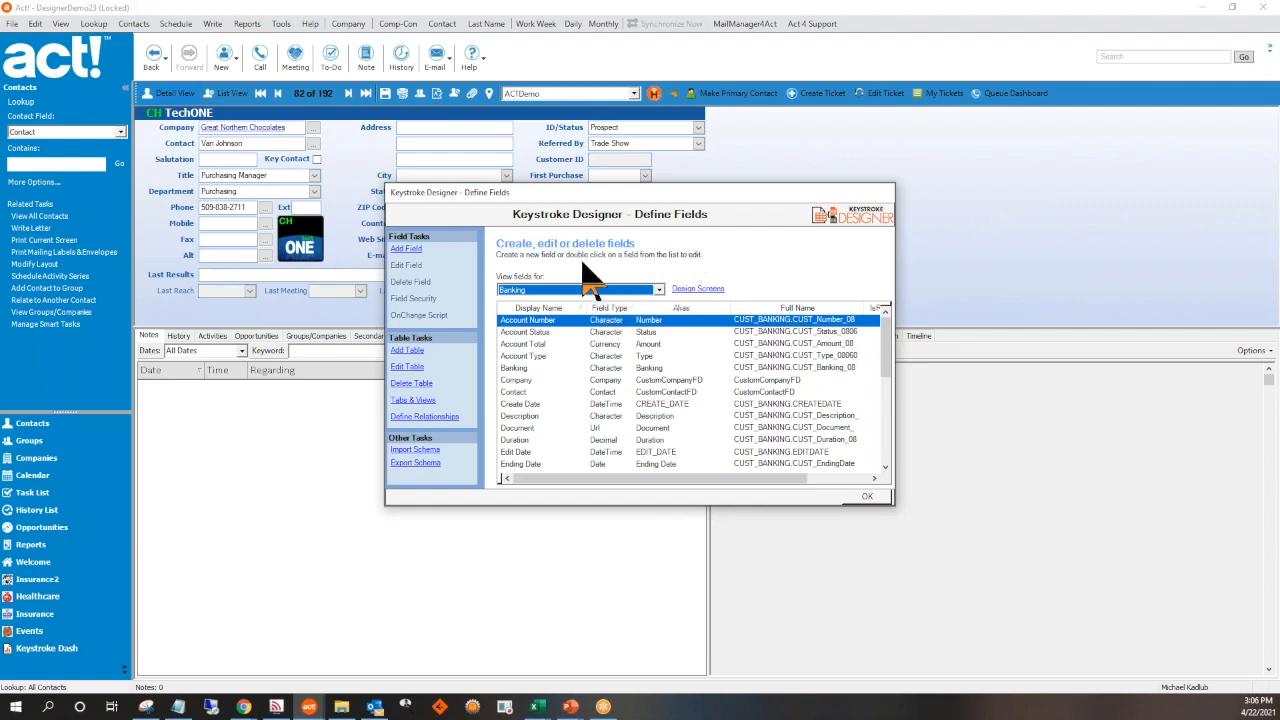
{"action": "left_click", "coordinate": [659, 290]}
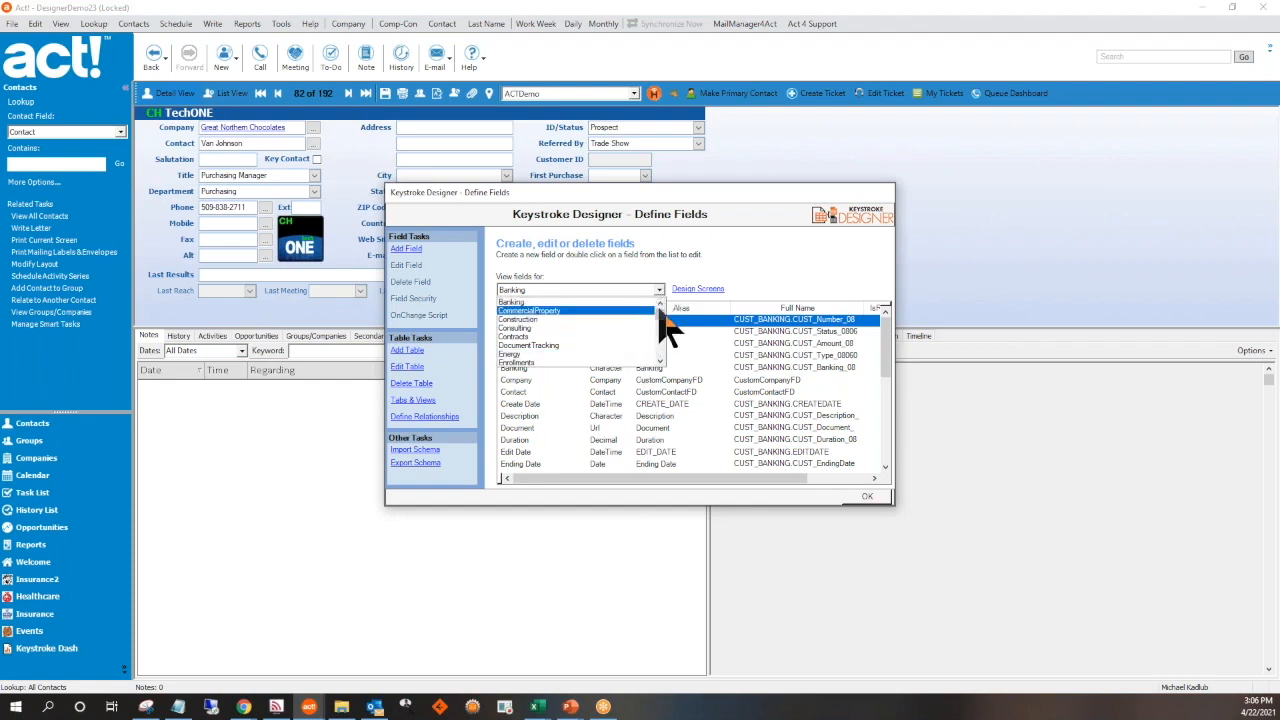
{"action": "left_click_drag", "start_coordinate": [663, 310], "coordinate": [667, 365]}
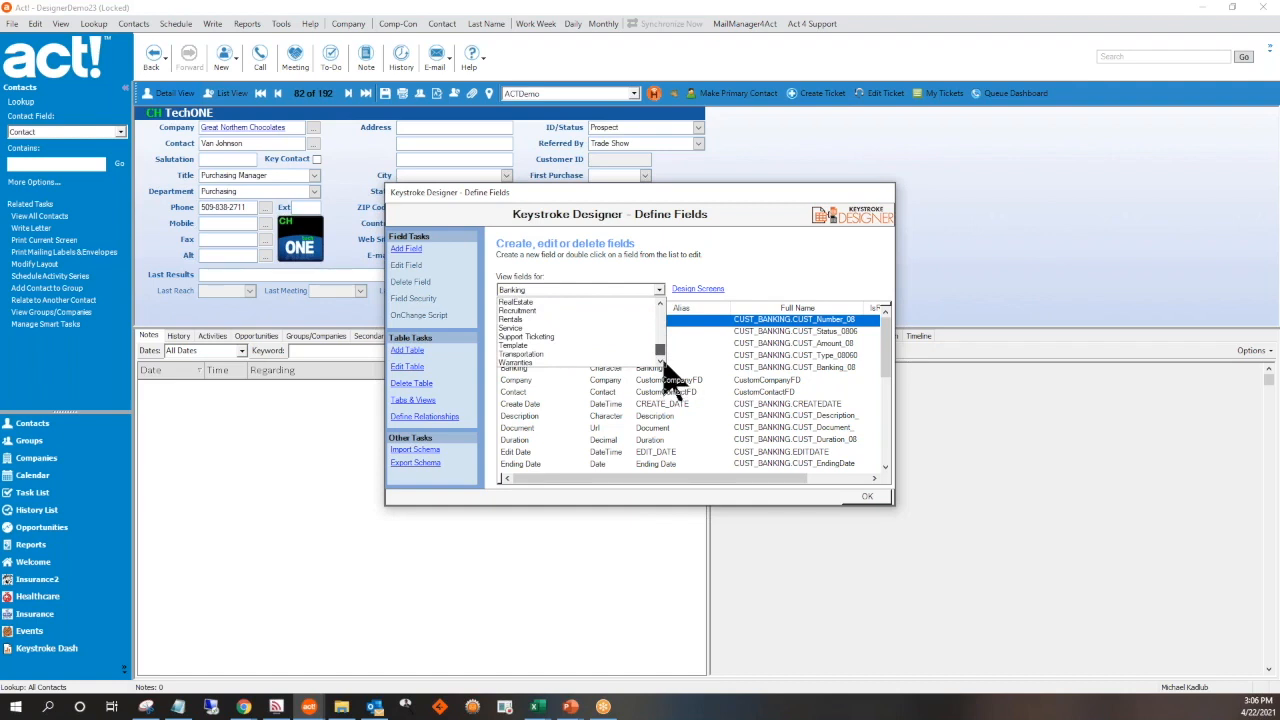
{"action": "left_click_drag", "start_coordinate": [663, 360], "coordinate": [664, 320]}
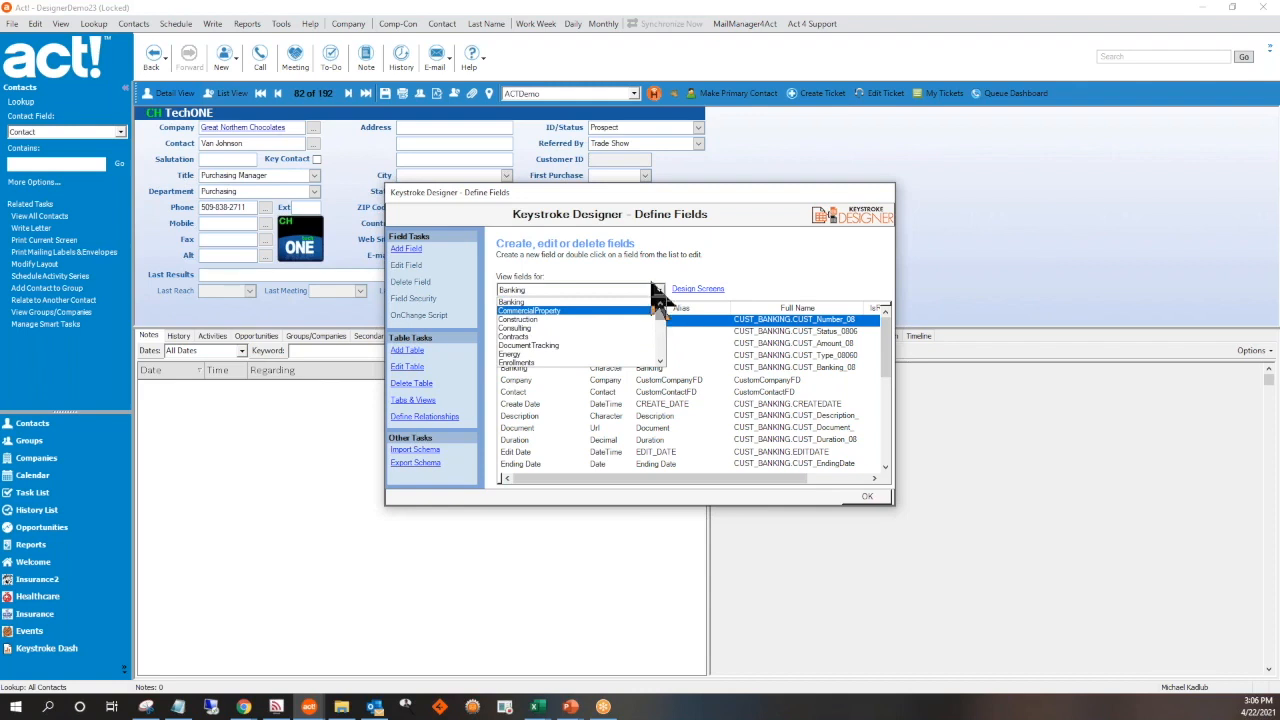
{"action": "left_click", "coordinate": [656, 288]}
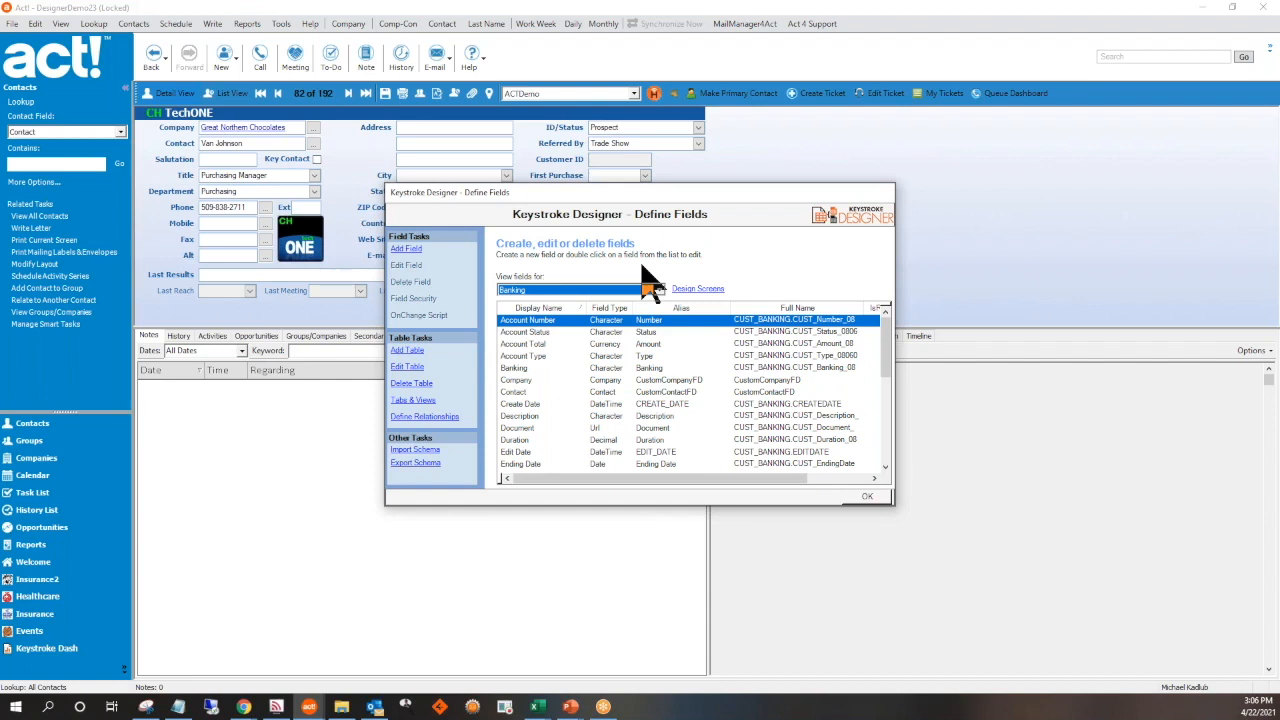
Walk through the Table Wizard for a table named NewTable, keeping the default options, and close it without creating the table
{"action": "left_click", "coordinate": [408, 352]}
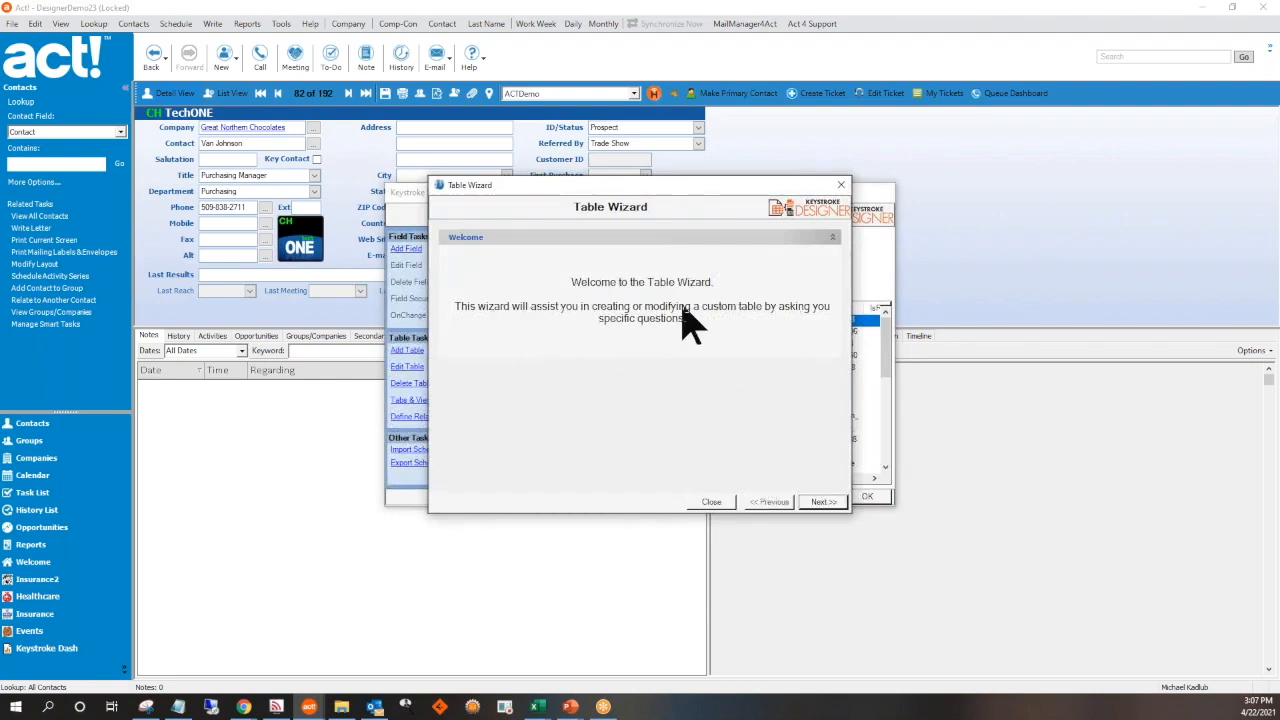
{"action": "left_click", "coordinate": [818, 503]}
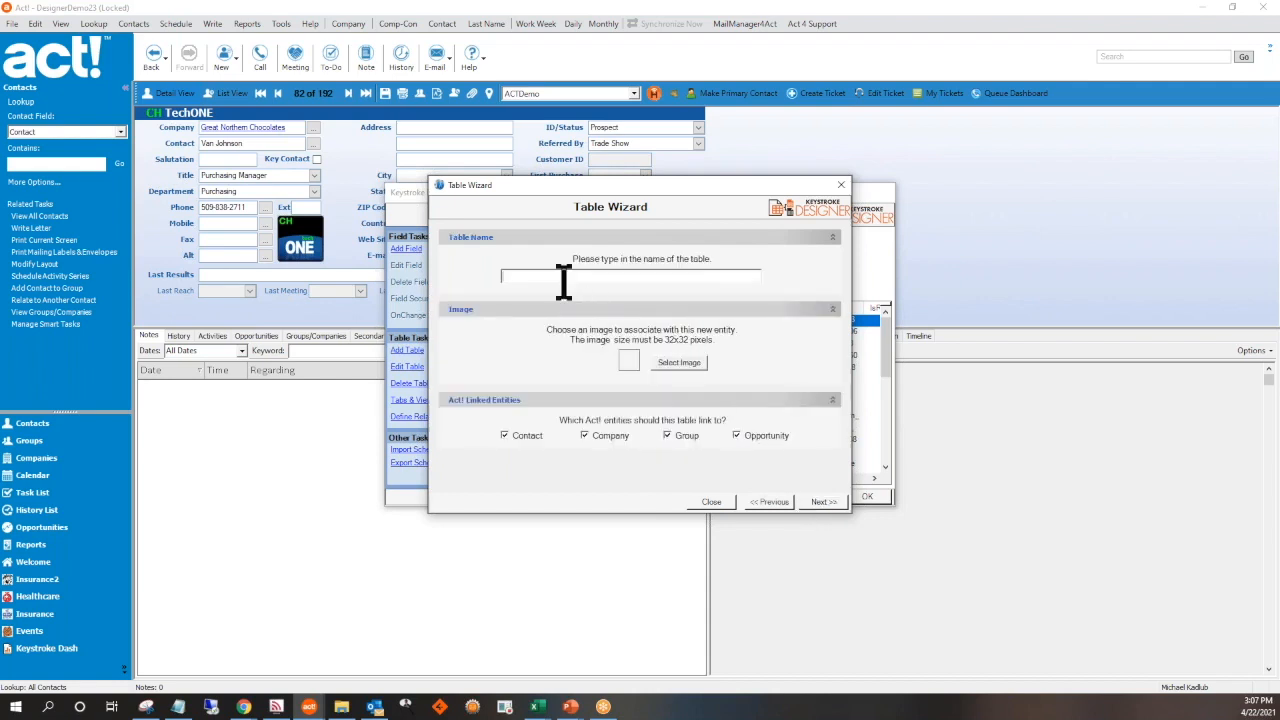
{"action": "type", "text": "NewTable"}
{"action": "left_click", "coordinate": [810, 502]}
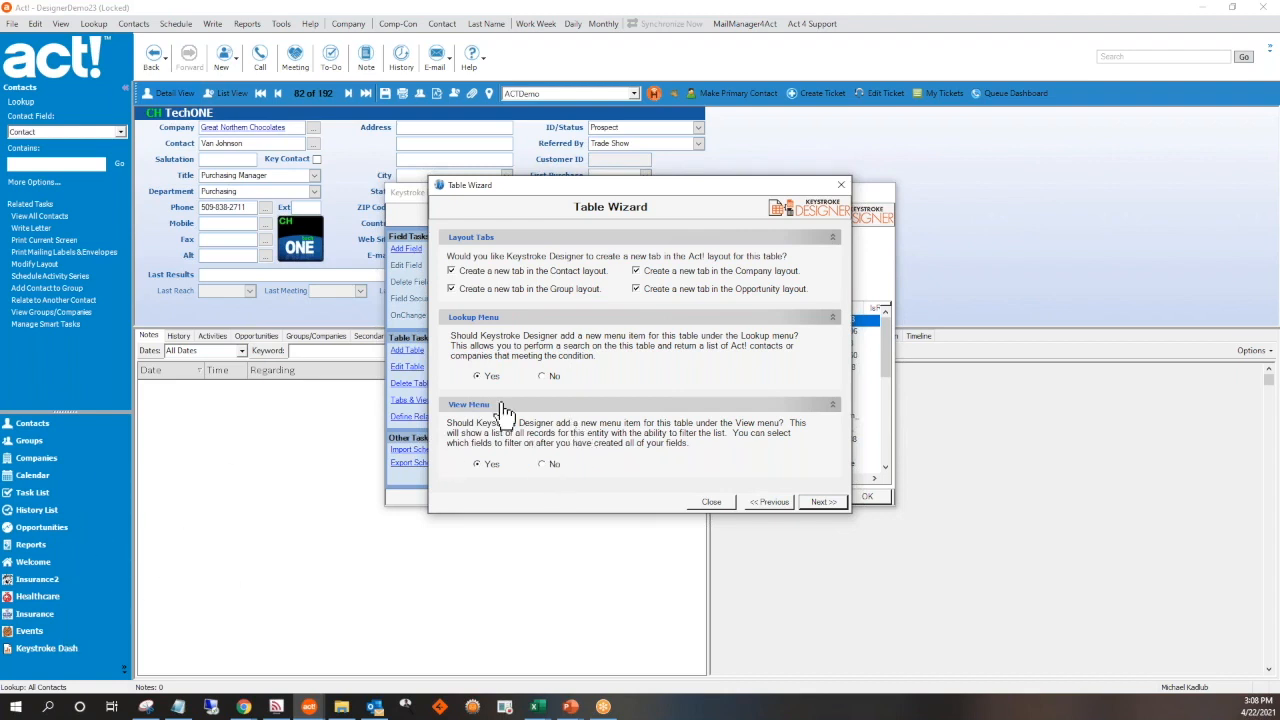
{"action": "left_click", "coordinate": [822, 502]}
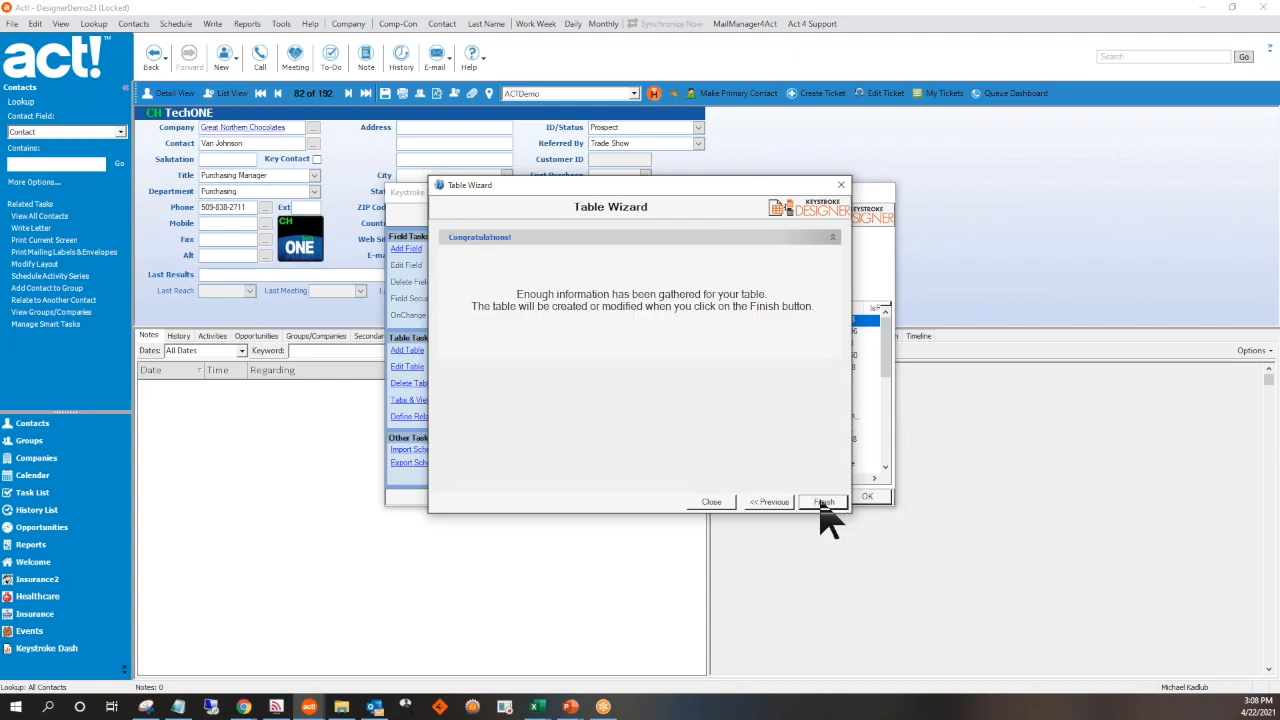
{"action": "left_click", "coordinate": [712, 502]}
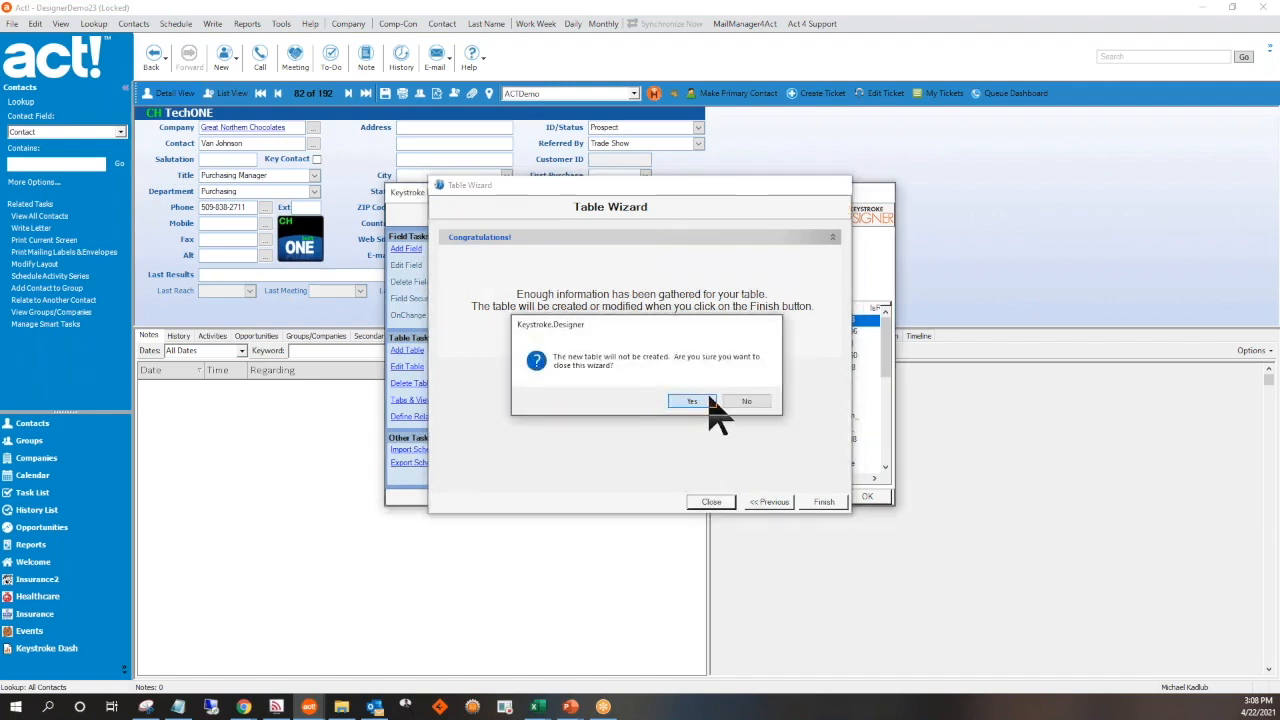
{"action": "left_click", "coordinate": [692, 401]}
Show the fields of the Insurance2 table in the custom table definitions
{"action": "left_click", "coordinate": [659, 290]}
{"action": "scroll", "coordinate": [634, 334], "scroll_direction": "down", "scroll_amount": 3}
{"action": "scroll", "coordinate": [634, 334], "scroll_direction": "down", "scroll_amount": 4}
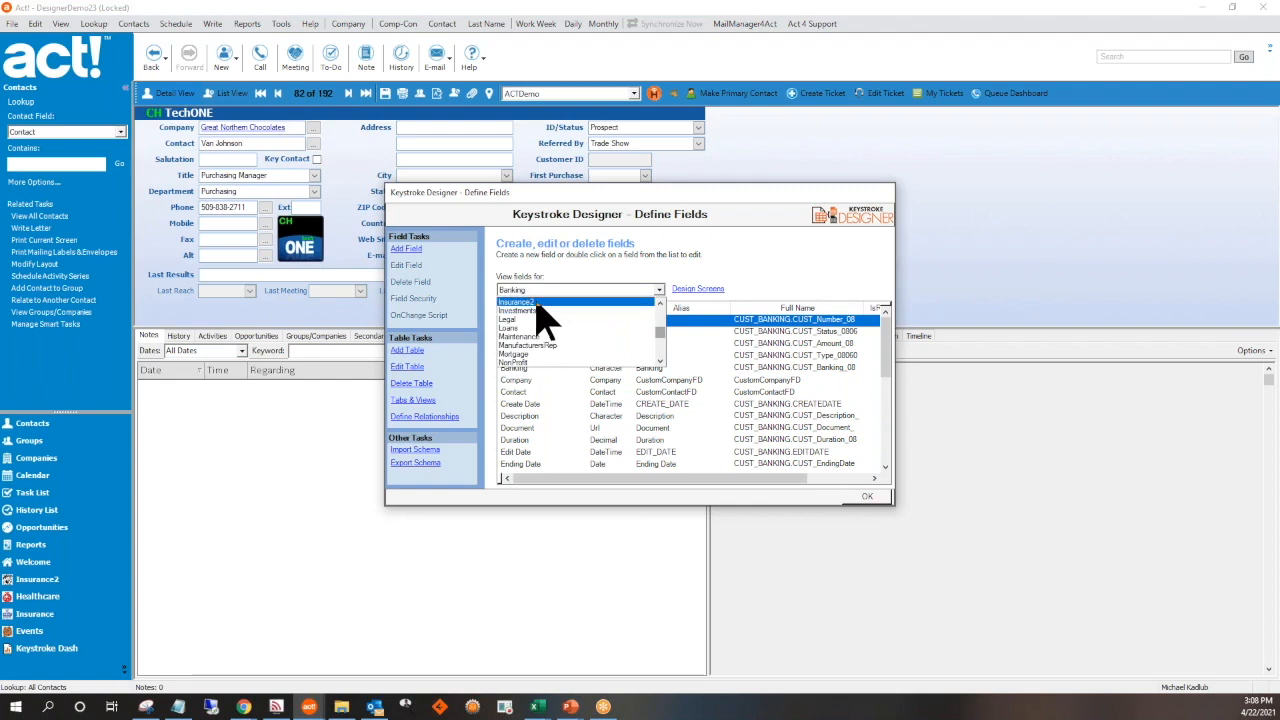
{"action": "left_click", "coordinate": [537, 304]}
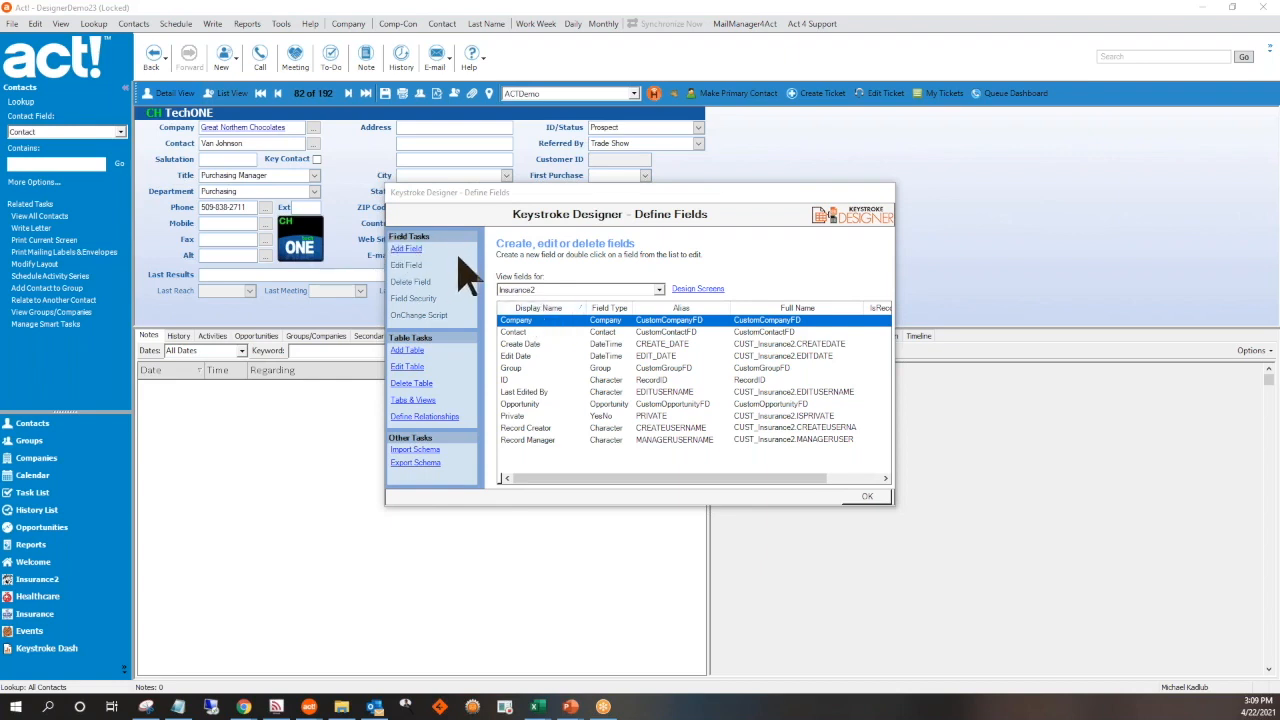
Add a field named Renewal Date with the Date data type to the Insurance2 table
{"action": "left_click", "coordinate": [406, 251]}
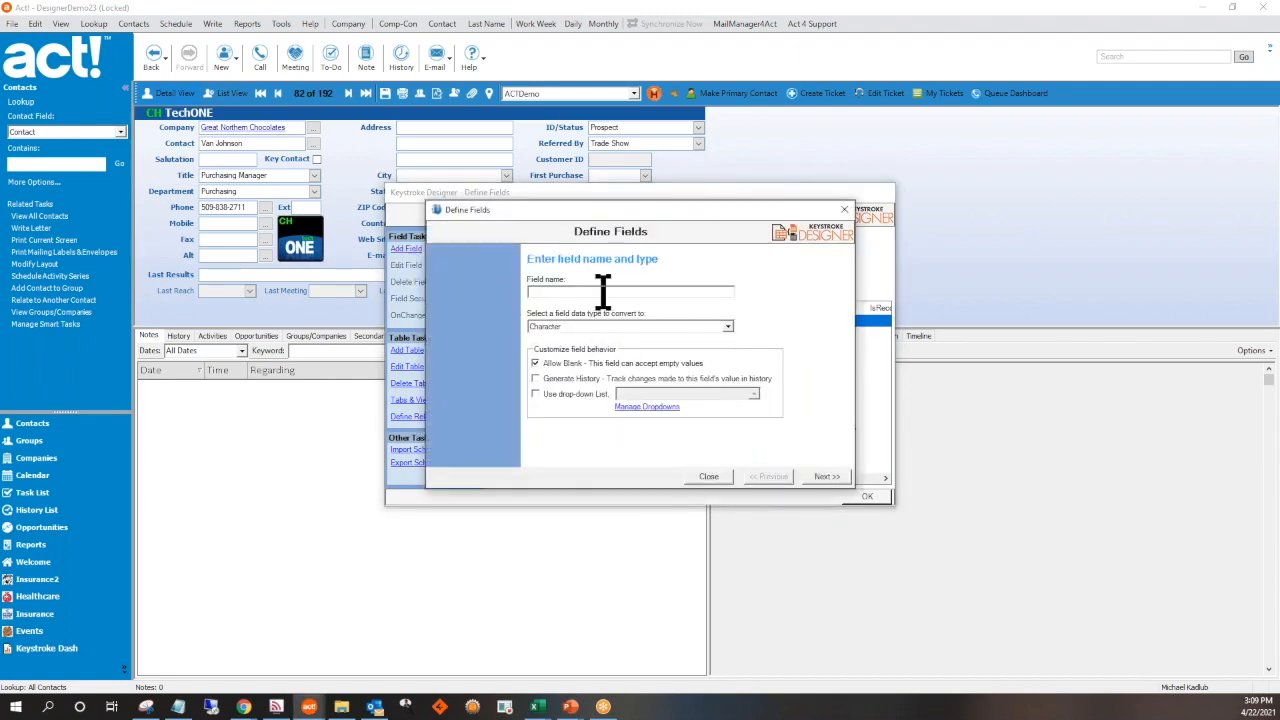
{"action": "type", "text": "R"}
{"action": "type", "text": "enewal Date"}
{"action": "left_click", "coordinate": [728, 326]}
{"action": "scroll", "coordinate": [737, 362], "scroll_direction": "up", "scroll_amount": 2}
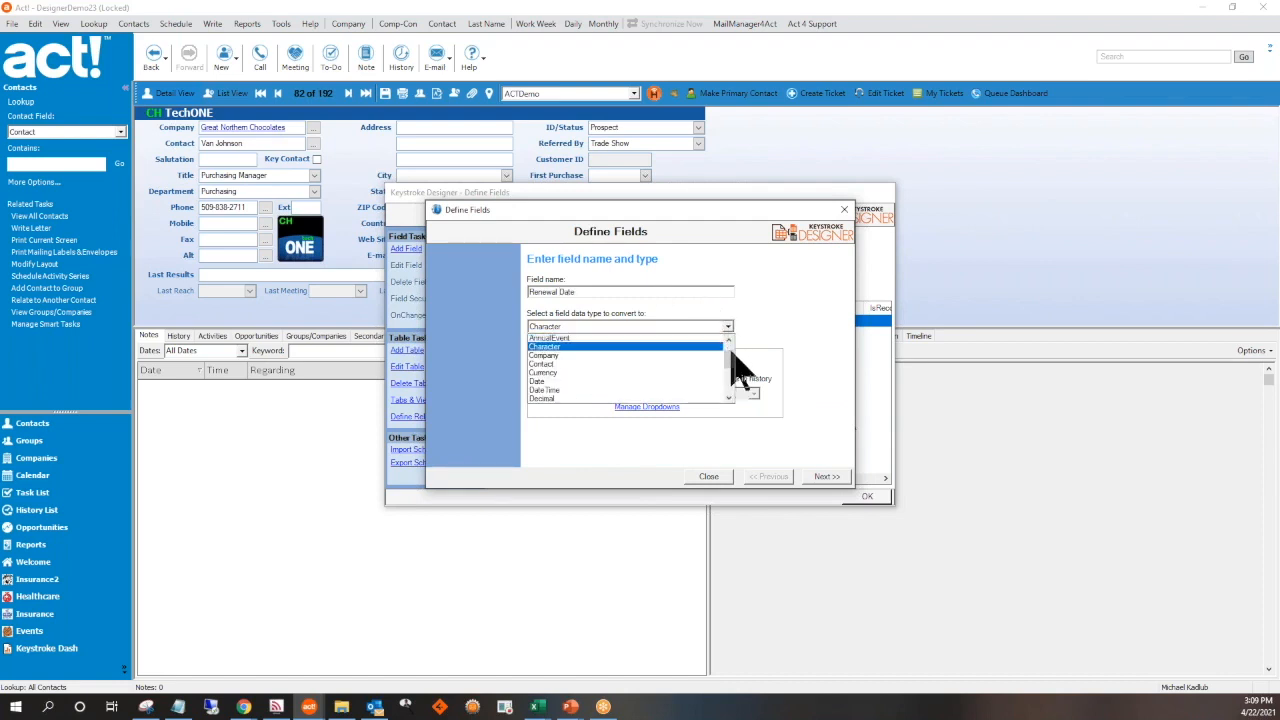
{"action": "left_click_drag", "start_coordinate": [737, 362], "coordinate": [738, 405]}
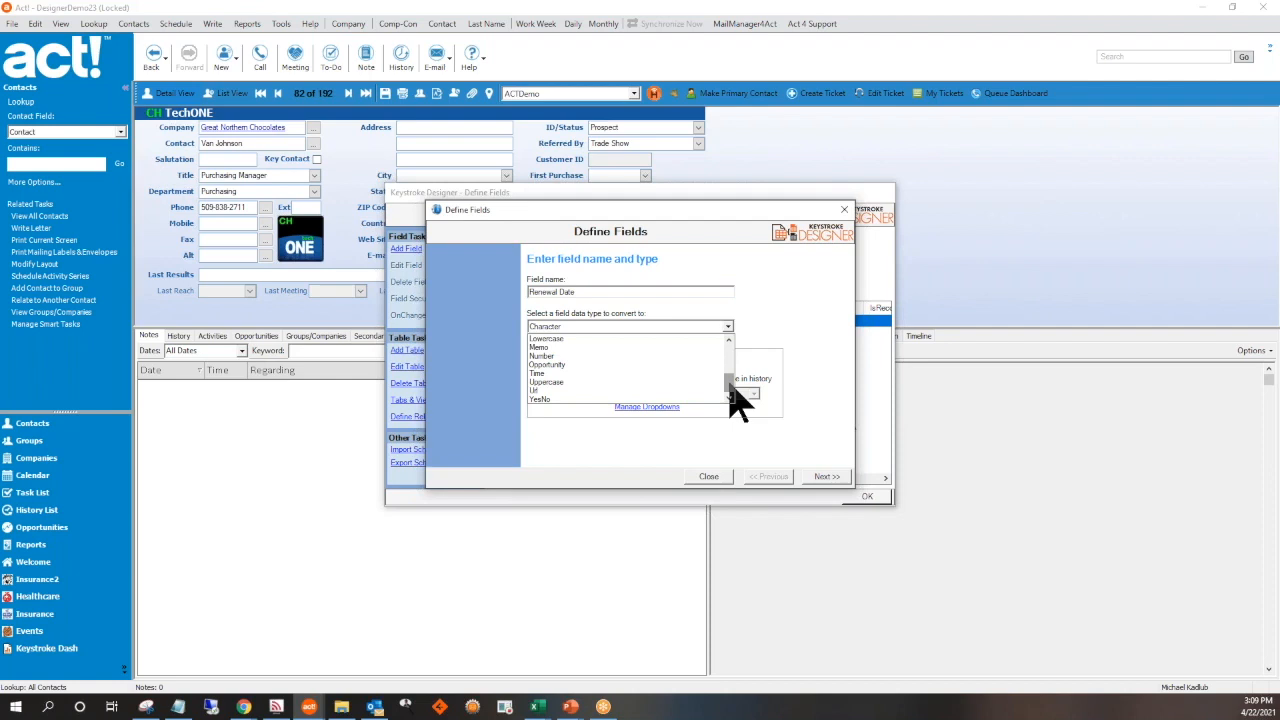
{"action": "left_click_drag", "start_coordinate": [729, 390], "coordinate": [732, 372]}
{"action": "left_click", "coordinate": [627, 349]}
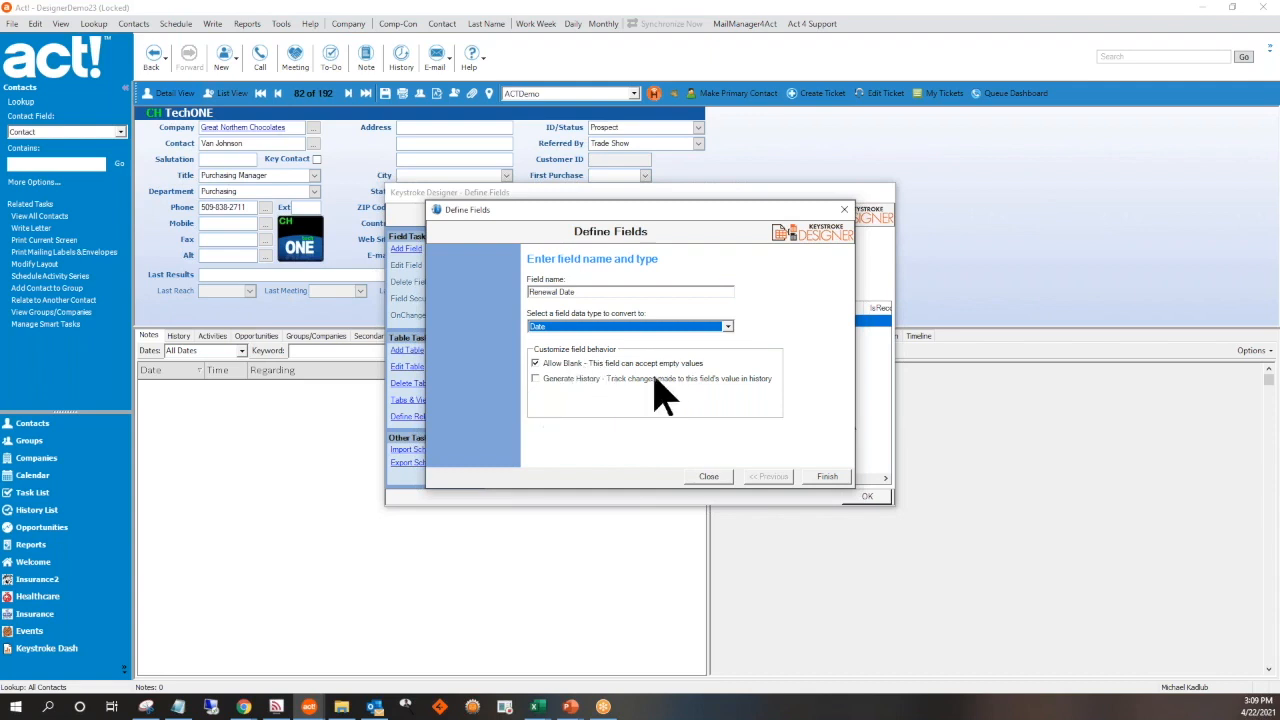
{"action": "left_click", "coordinate": [826, 478]}
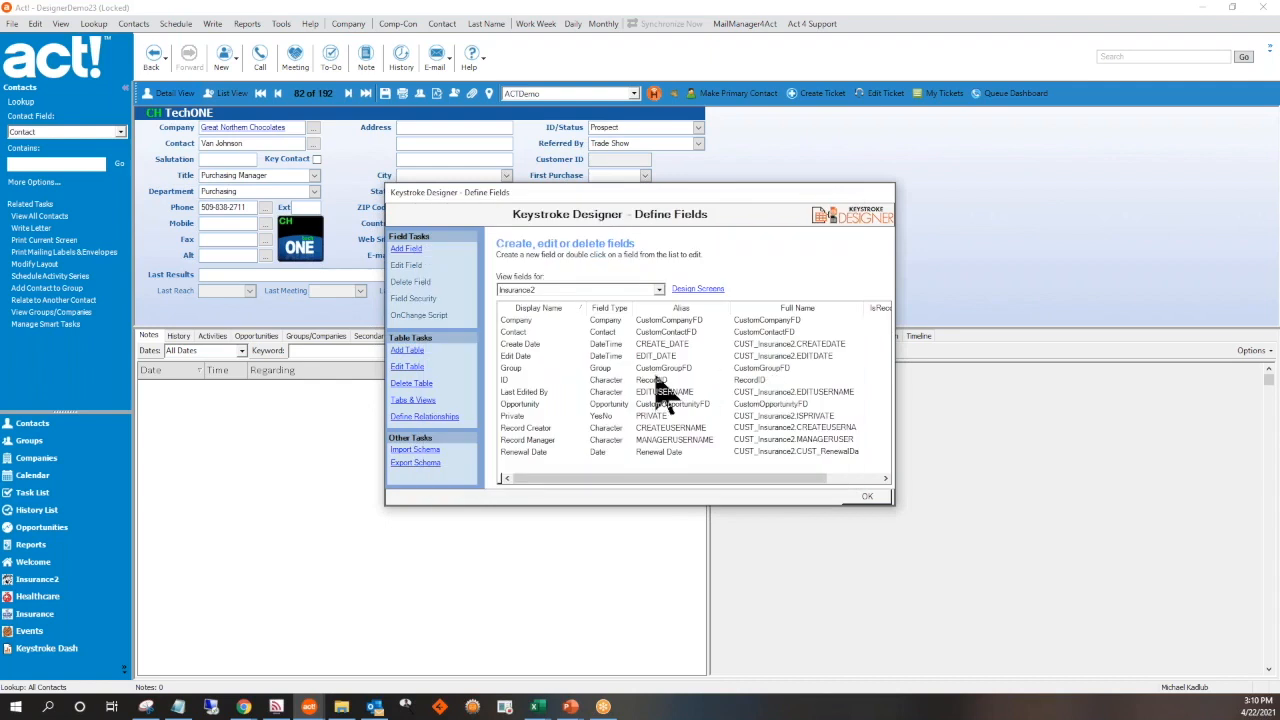
Add a Character field named Policy Number to the Insurance2 table, looking through the available drop-down lists and keeping the default field length
{"action": "left_click", "coordinate": [405, 252]}
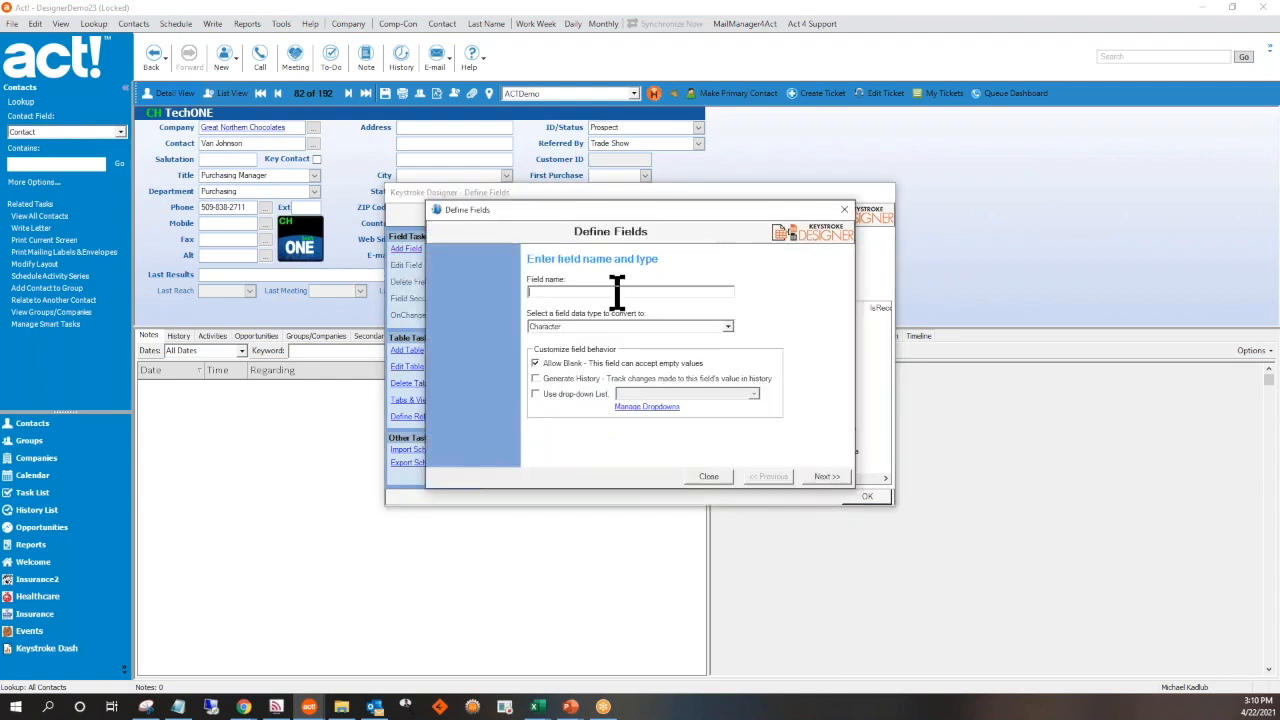
{"action": "type", "text": "Poli"}
{"action": "left_click", "coordinate": [551, 396]}
{"action": "left_click", "coordinate": [753, 394]}
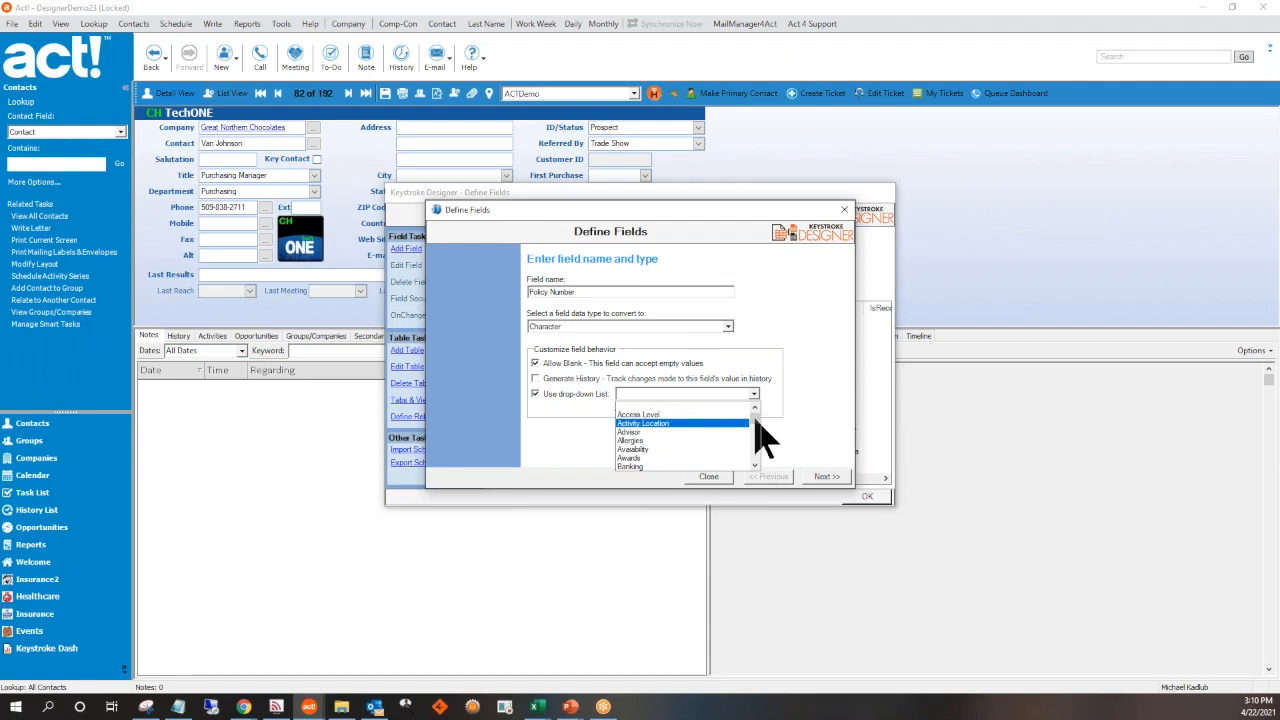
{"action": "left_click_drag", "start_coordinate": [756, 420], "coordinate": [755, 452]}
{"action": "left_click", "coordinate": [794, 411]}
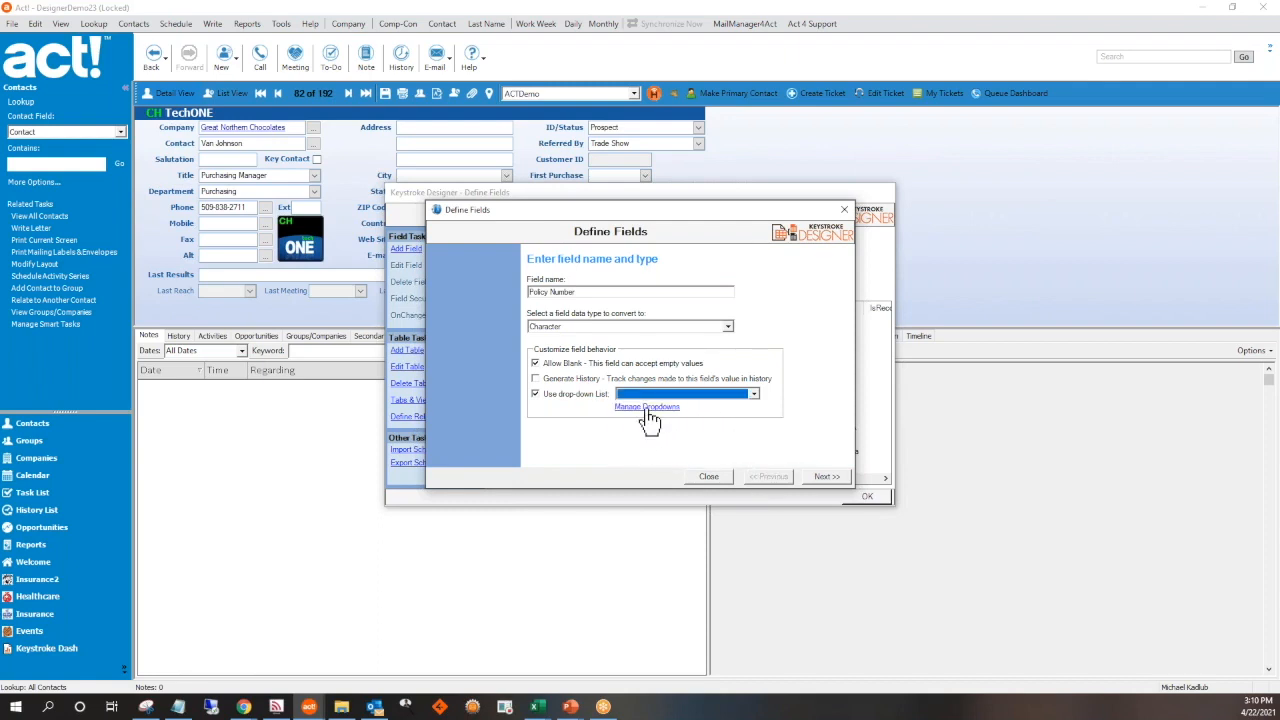
{"action": "left_click", "coordinate": [575, 396]}
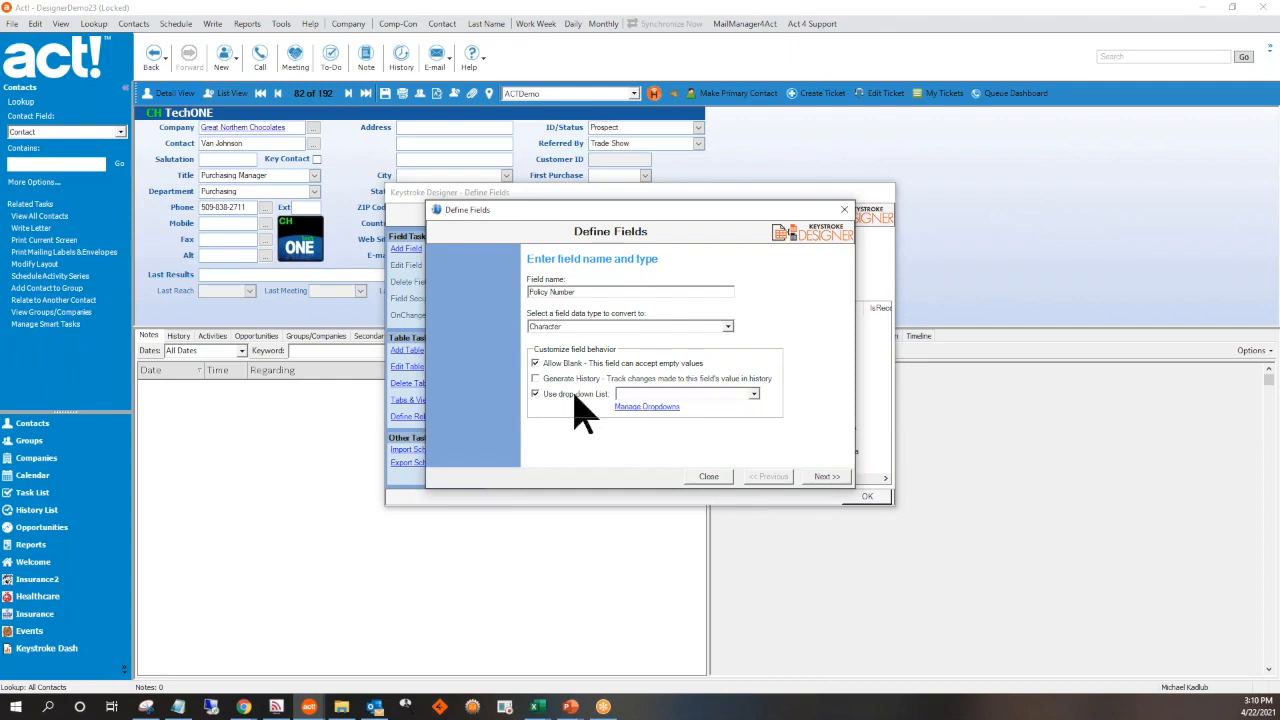
{"action": "left_click", "coordinate": [825, 477]}
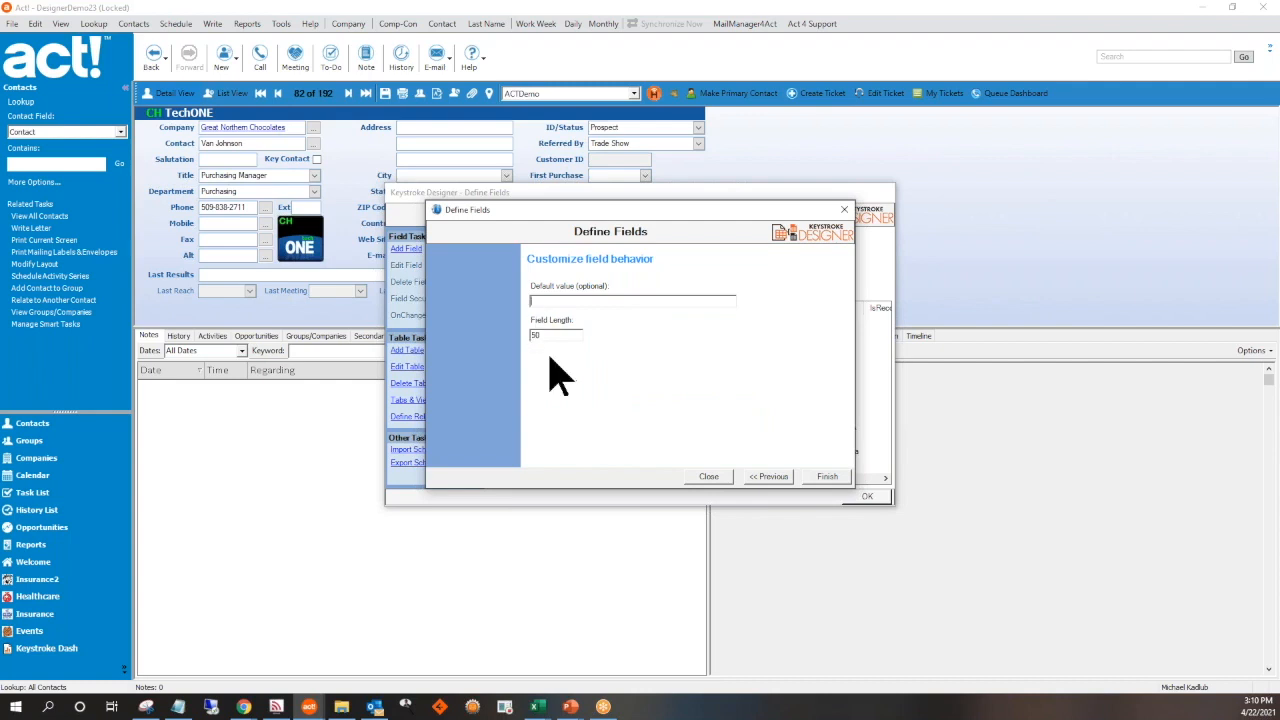
{"action": "left_click", "coordinate": [821, 482]}
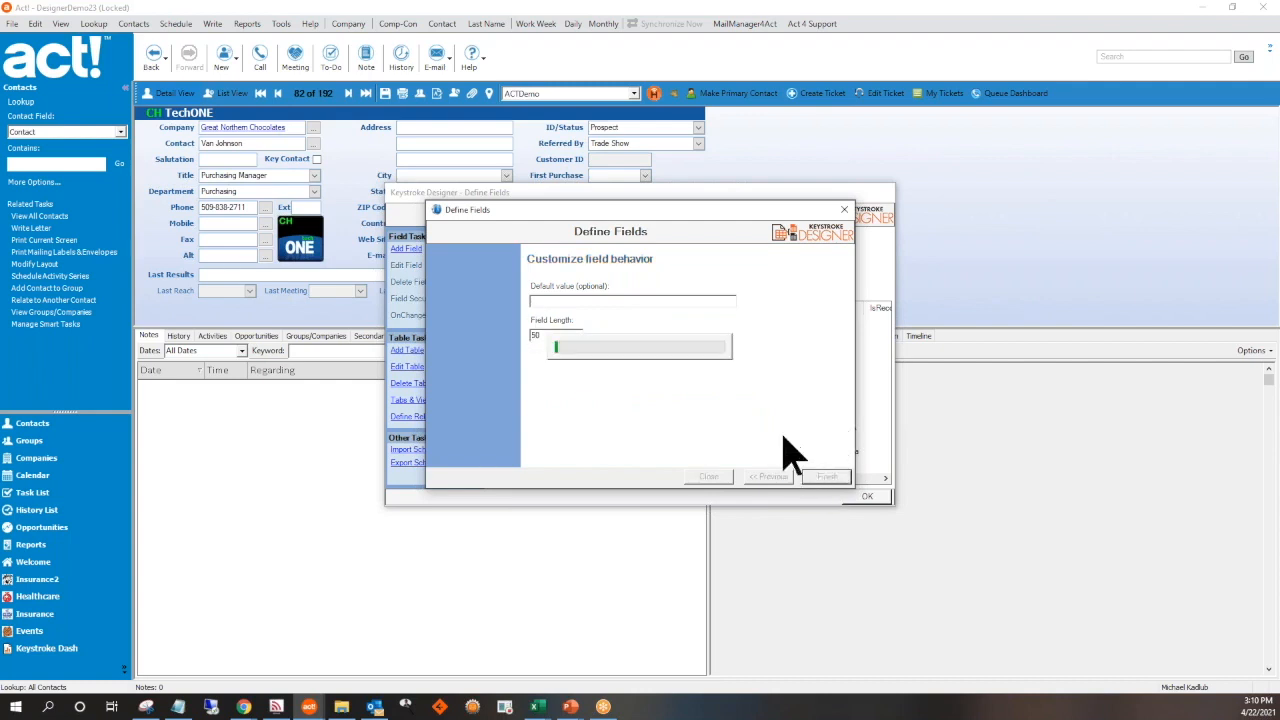
Start a new Insurance2 field named Group Insurance Number with the Lookup data type and continue to its behavior settings
{"action": "left_click", "coordinate": [404, 252]}
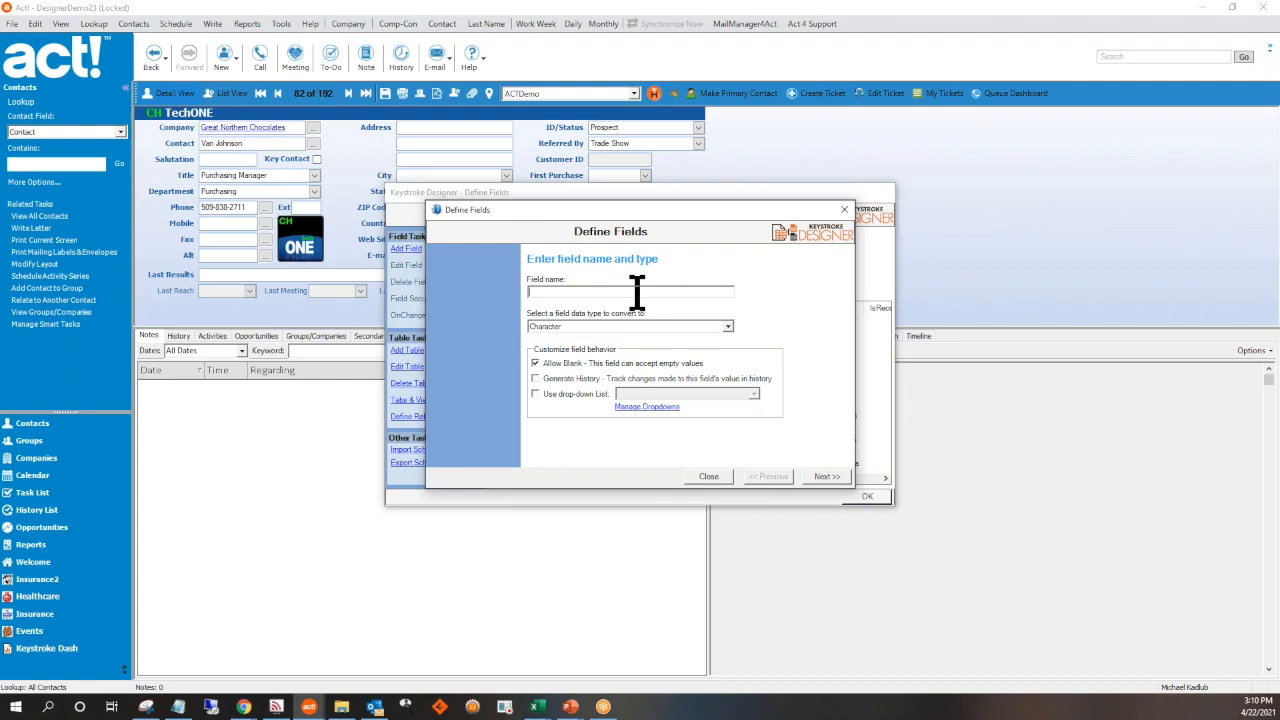
{"action": "type", "text": "Gro"}
{"action": "left_click", "coordinate": [728, 327]}
{"action": "scroll", "coordinate": [640, 380], "scroll_direction": "down", "scroll_amount": 3}
{"action": "left_click", "coordinate": [595, 354]}
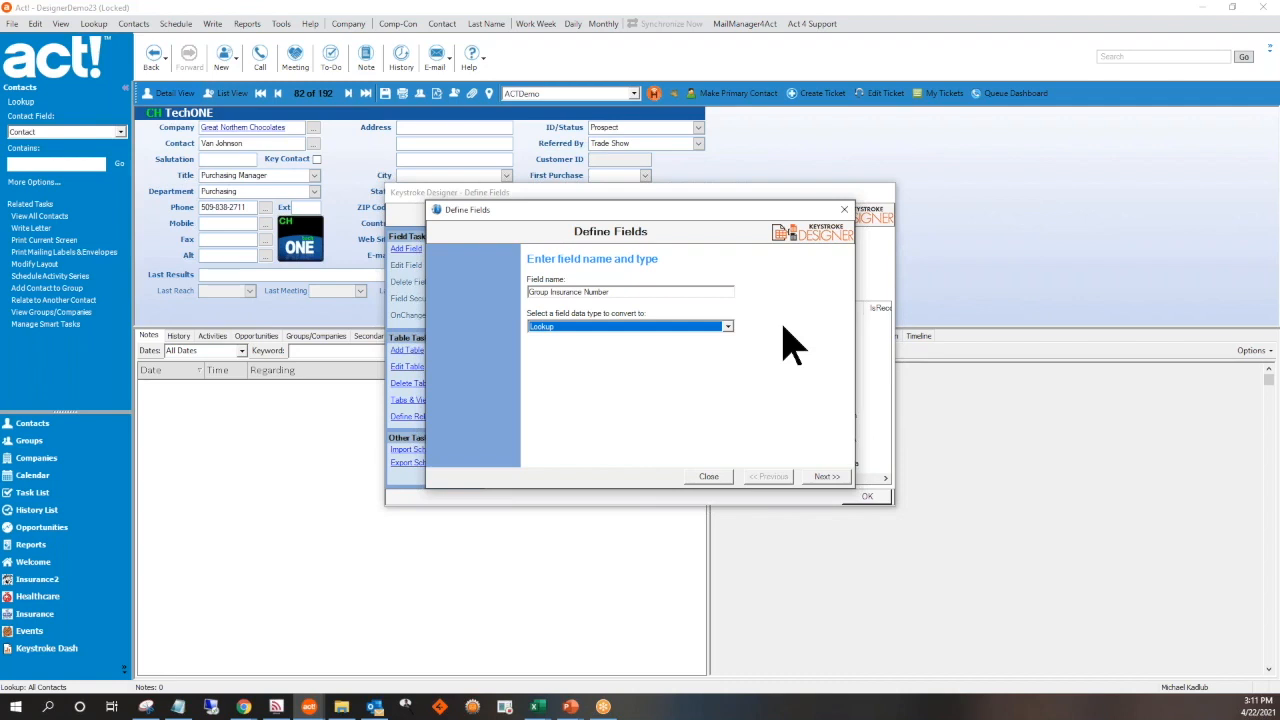
{"action": "left_click", "coordinate": [816, 478]}
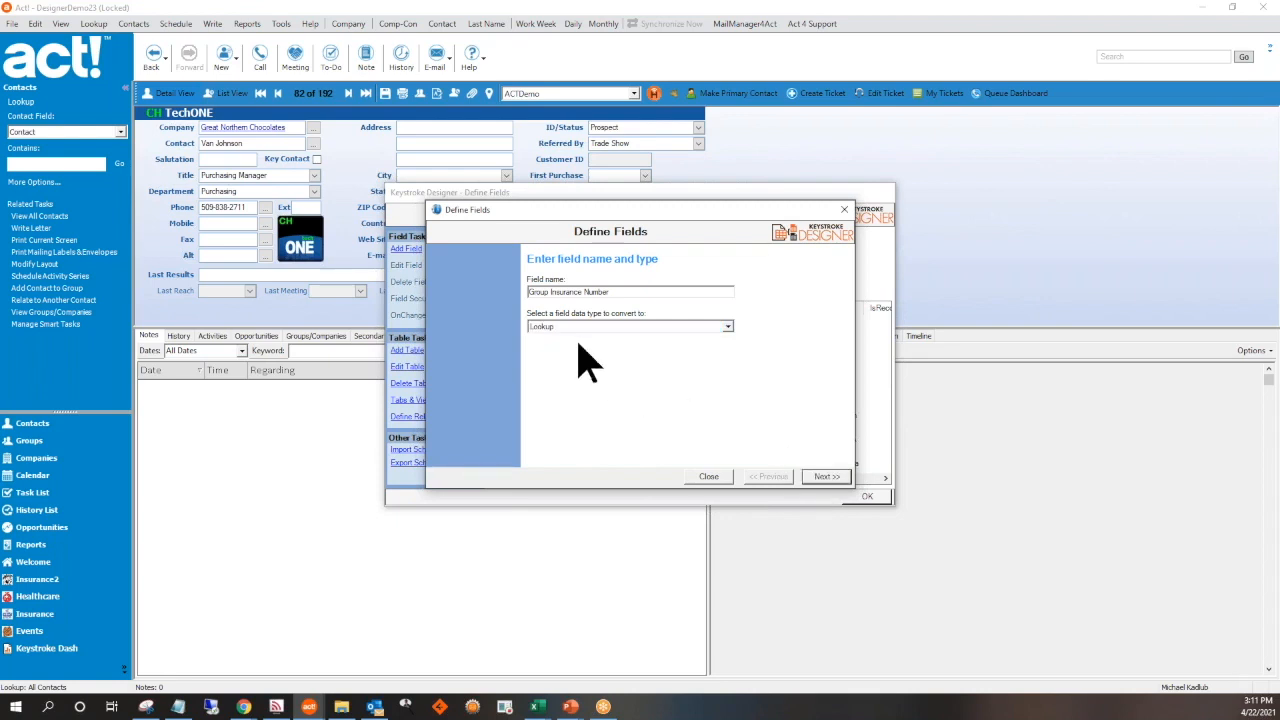
{"action": "left_click", "coordinate": [815, 478]}
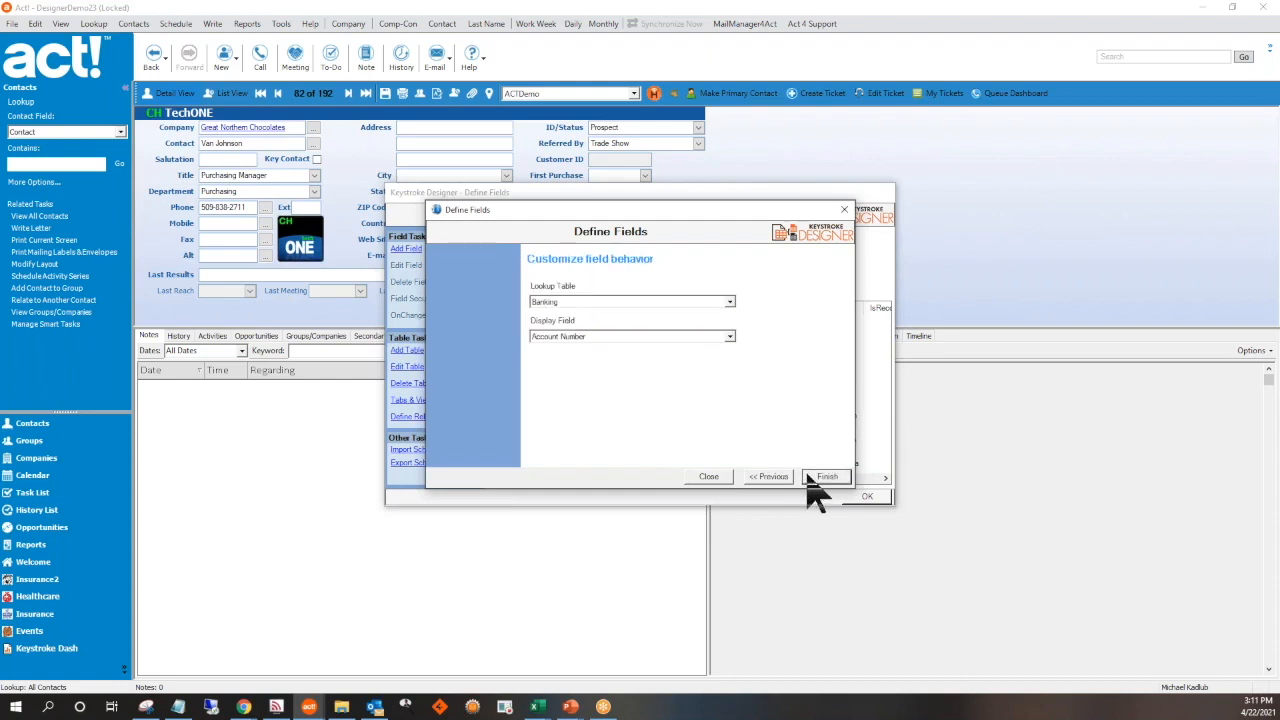
Set the field's lookup table to Healthcare and its display field to Insurance Policy Number, and finish adding it
{"action": "left_click", "coordinate": [729, 302]}
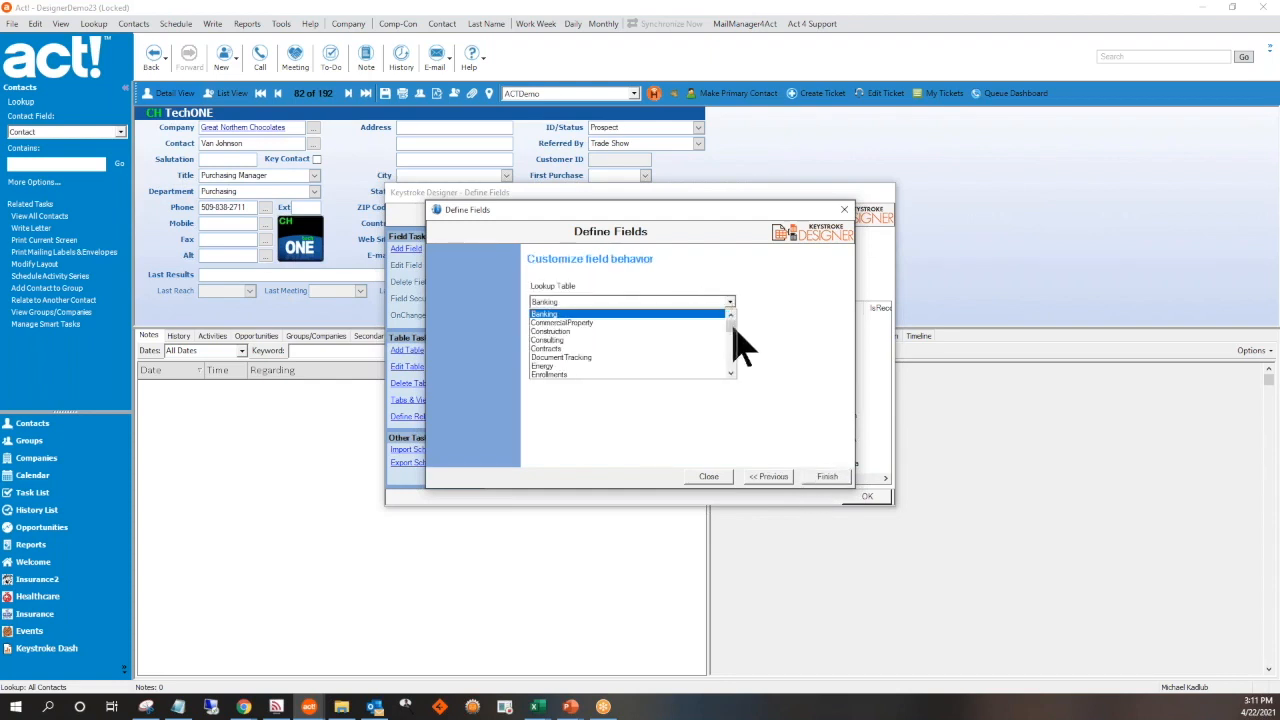
{"action": "left_click", "coordinate": [731, 364]}
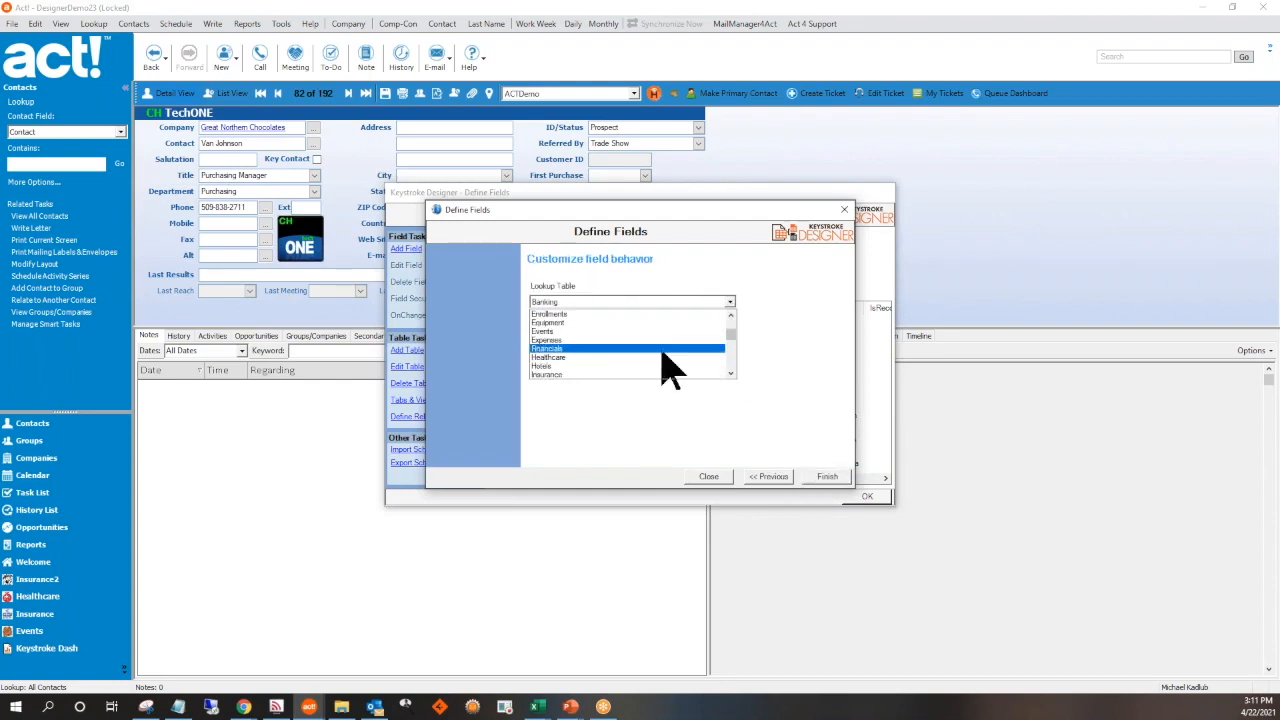
{"action": "left_click", "coordinate": [578, 360]}
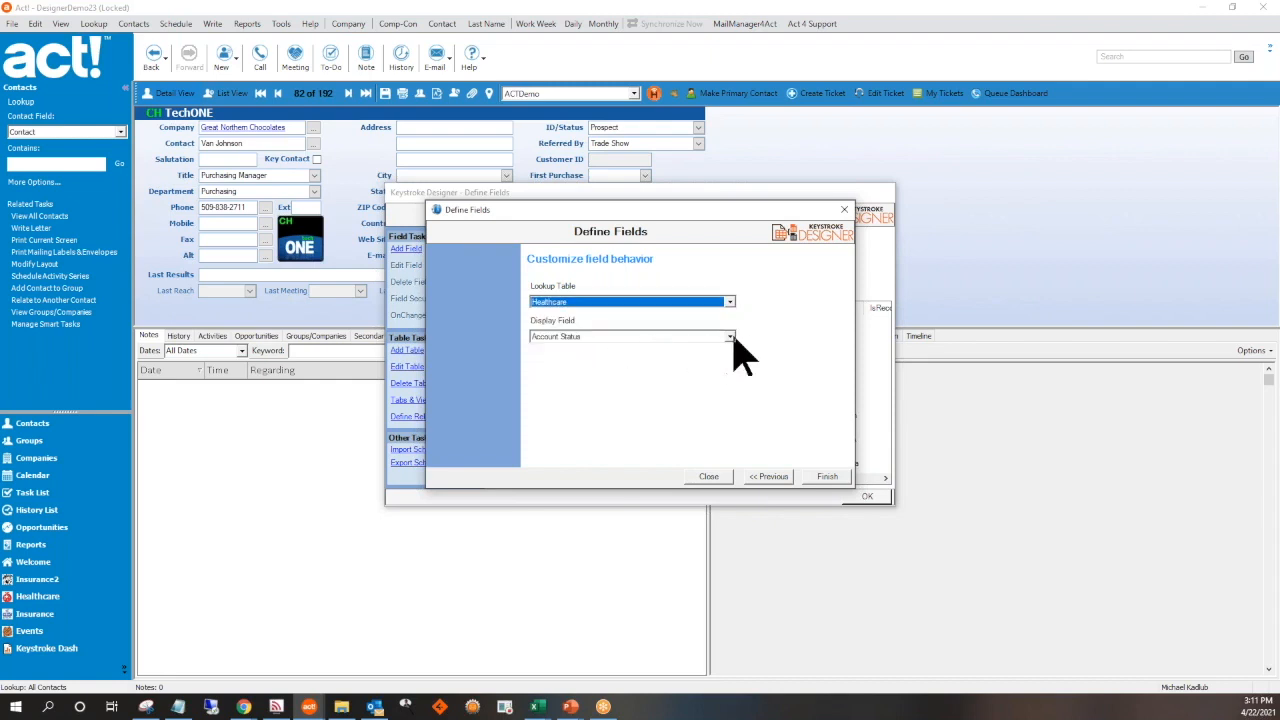
{"action": "left_click", "coordinate": [730, 336]}
{"action": "scroll", "coordinate": [679, 398], "scroll_direction": "down", "scroll_amount": 4}
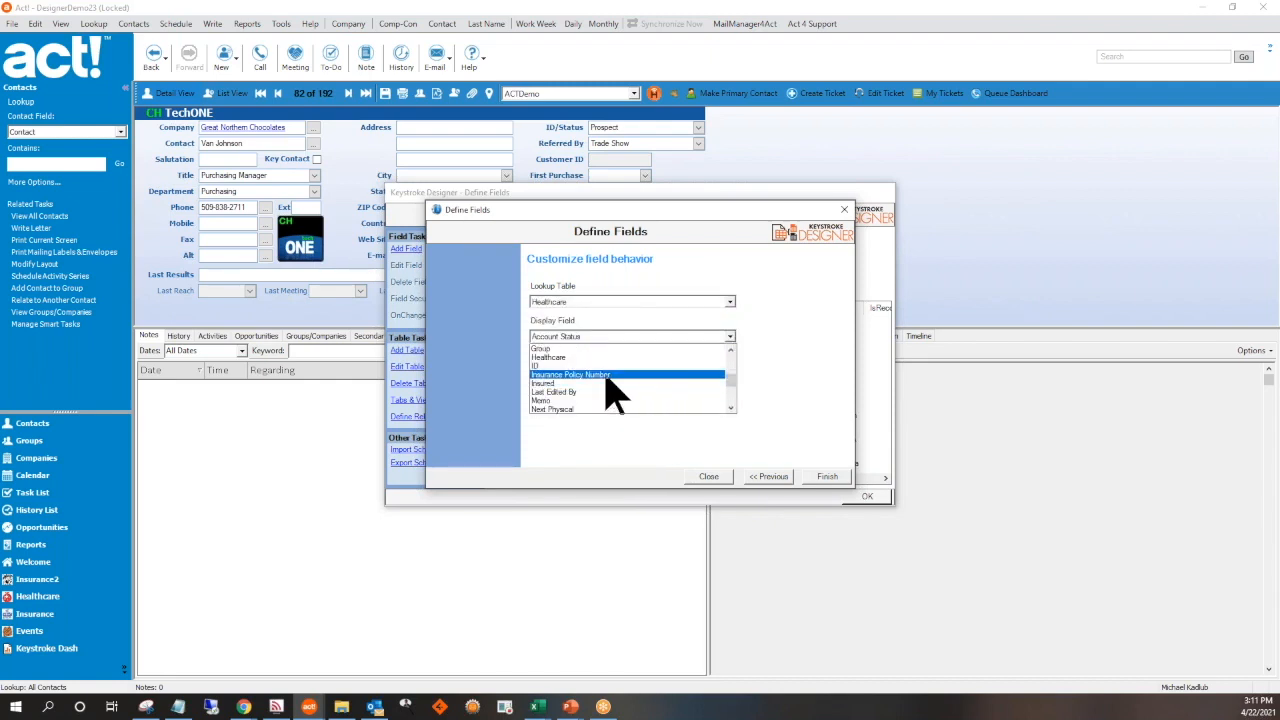
{"action": "left_click", "coordinate": [606, 378]}
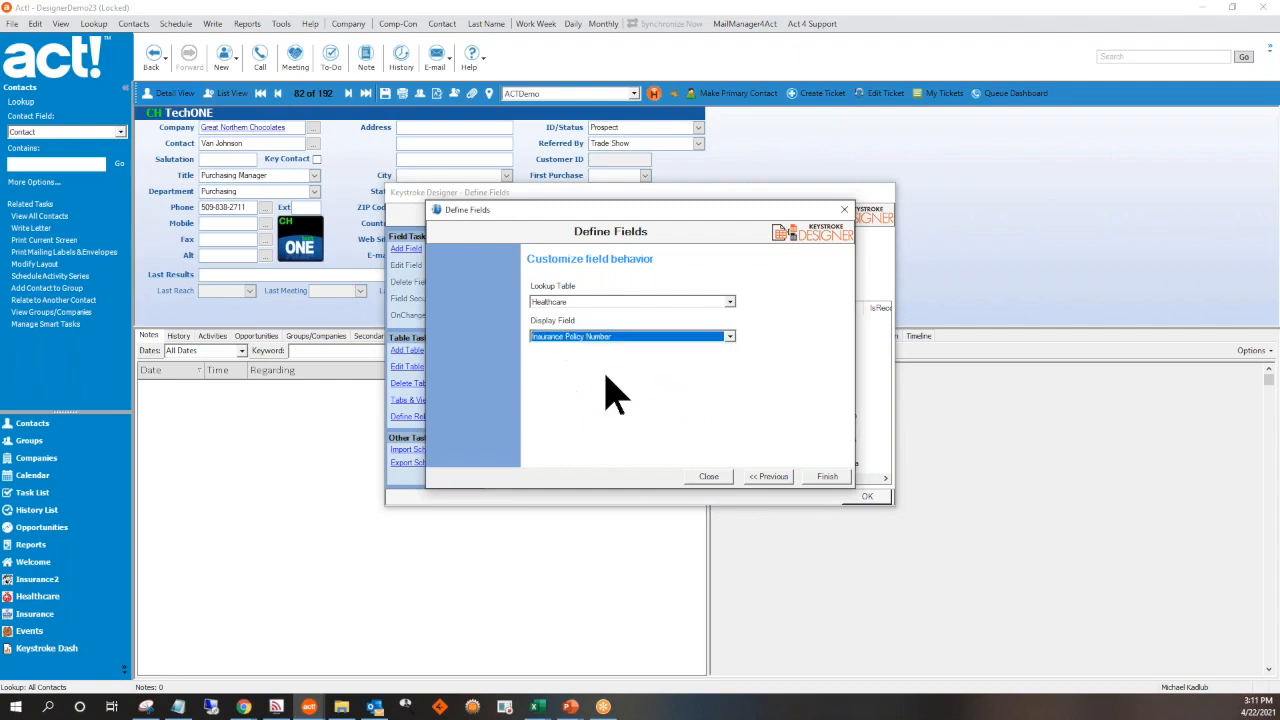
{"action": "left_click", "coordinate": [826, 477]}
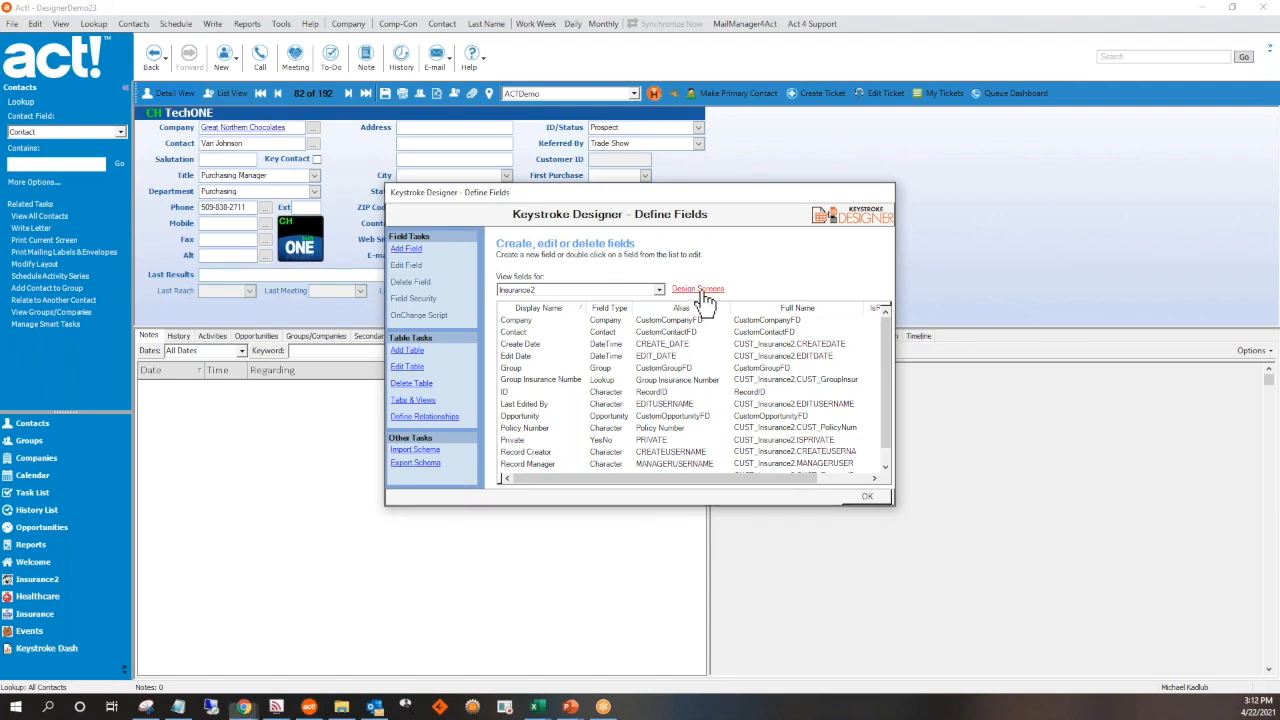
Open the Insurance2 screen in the screen designer, try to bring up its Fields window, and close the designer
{"action": "left_click", "coordinate": [700, 289]}
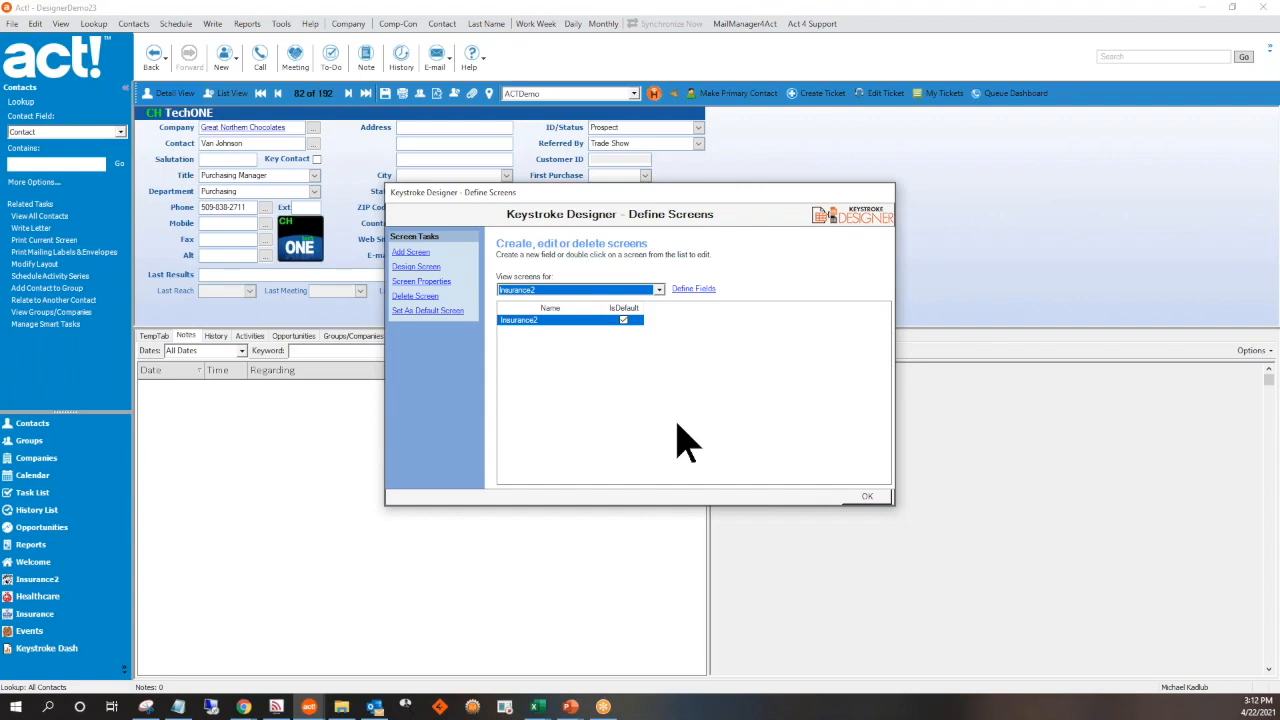
{"action": "left_click", "coordinate": [424, 268]}
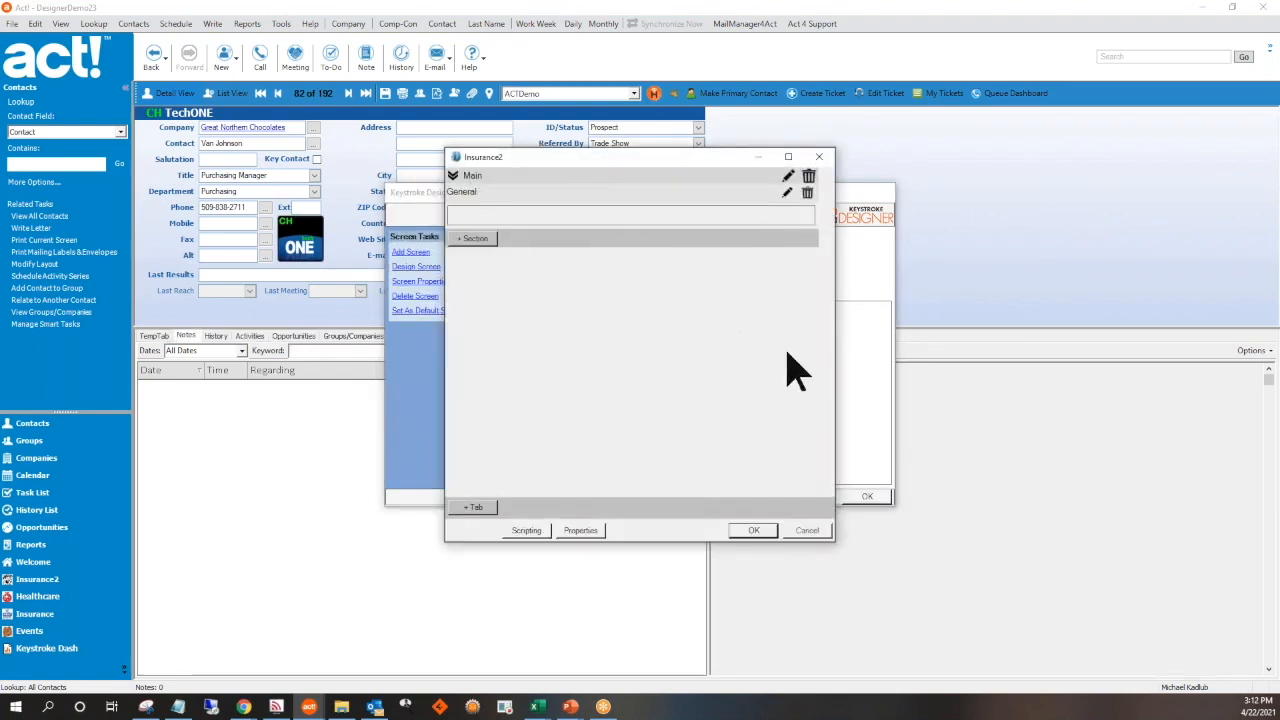
{"action": "left_click_drag", "start_coordinate": [628, 157], "coordinate": [524, 145]}
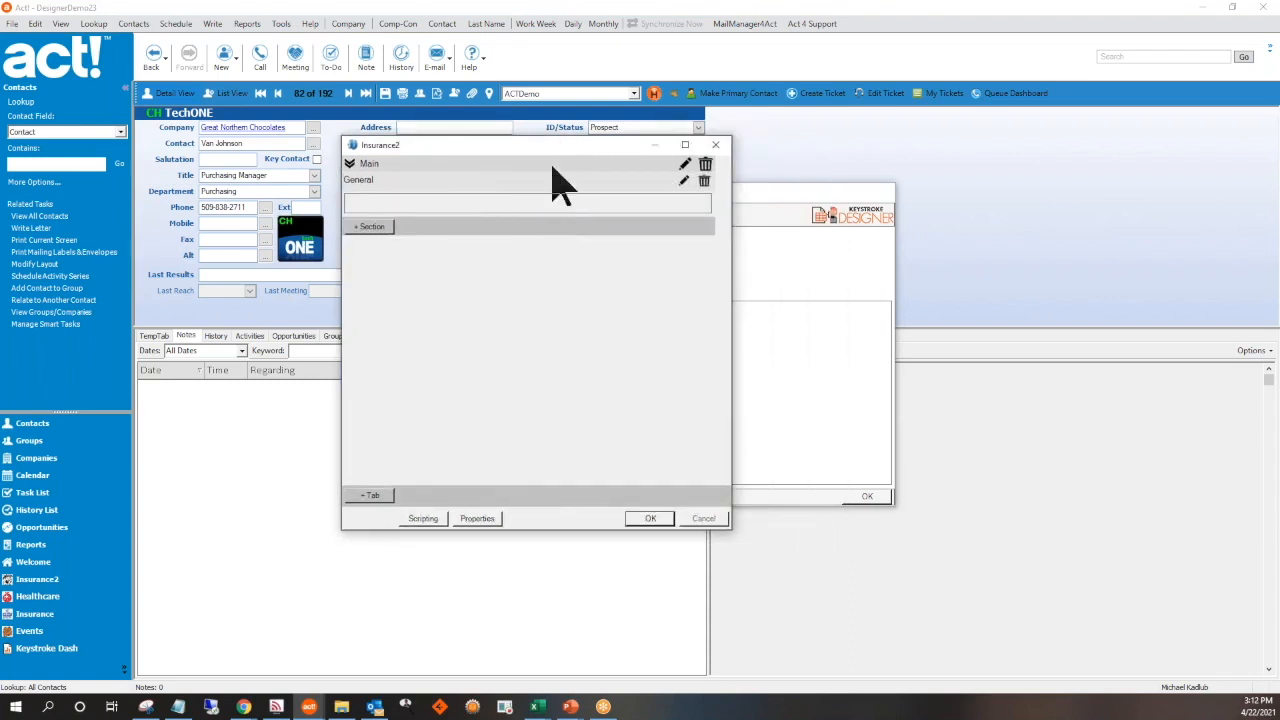
{"action": "left_click_drag", "start_coordinate": [547, 150], "coordinate": [496, 155]}
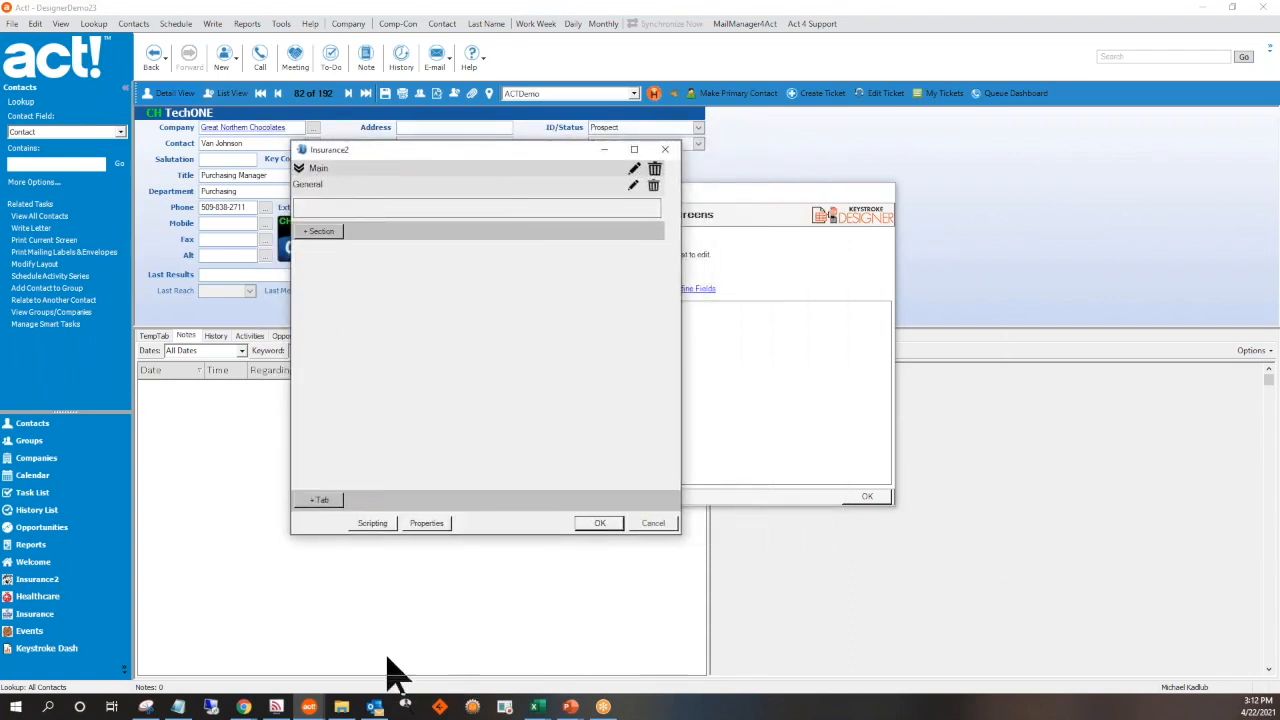
{"action": "left_click", "coordinate": [318, 703]}
{"action": "left_click", "coordinate": [405, 647]}
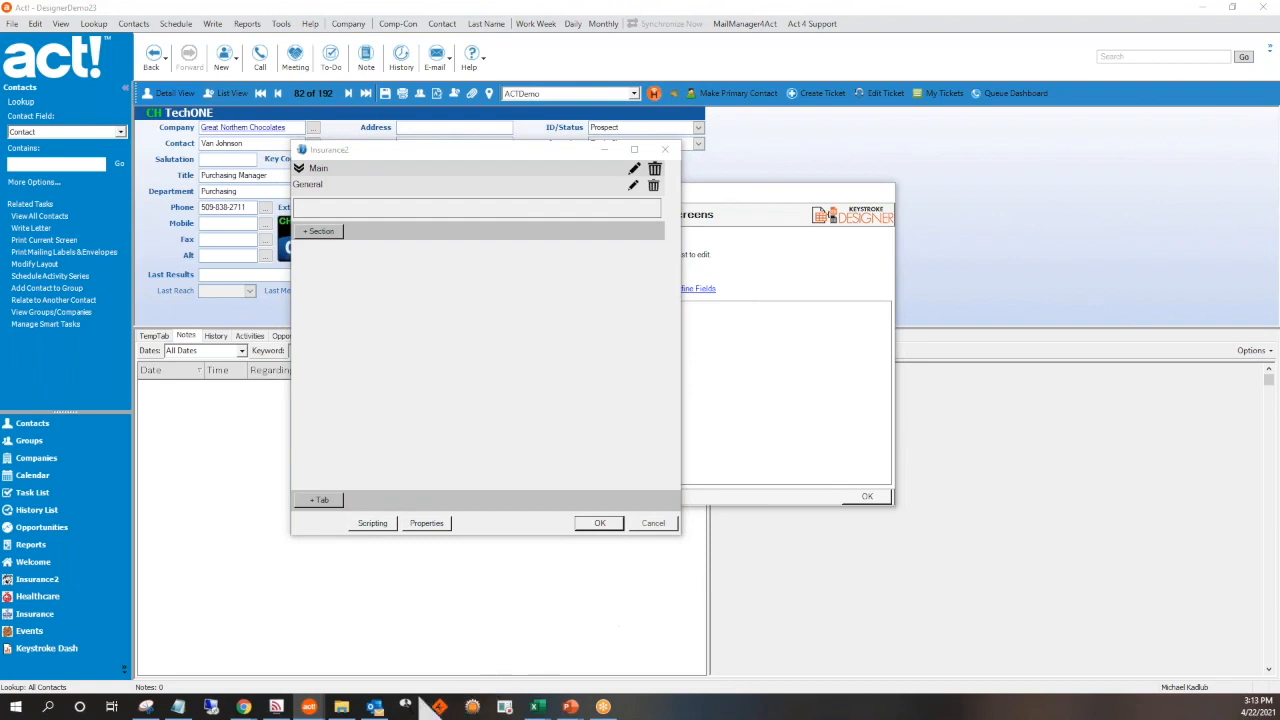
{"action": "left_click", "coordinate": [647, 521]}
{"action": "left_click", "coordinate": [665, 150]}
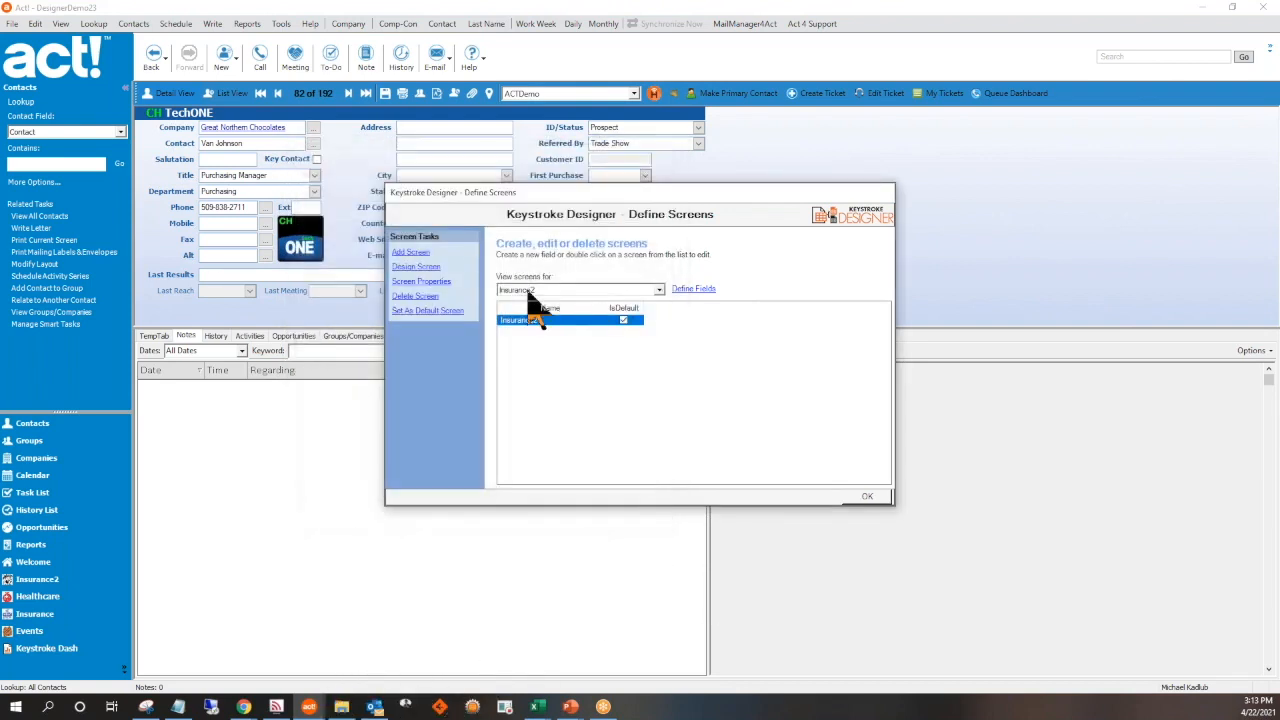
Reopen the Insurance2 screen design, try to reach its Fields window, and close both the Fields and design windows
{"action": "left_click", "coordinate": [416, 267]}
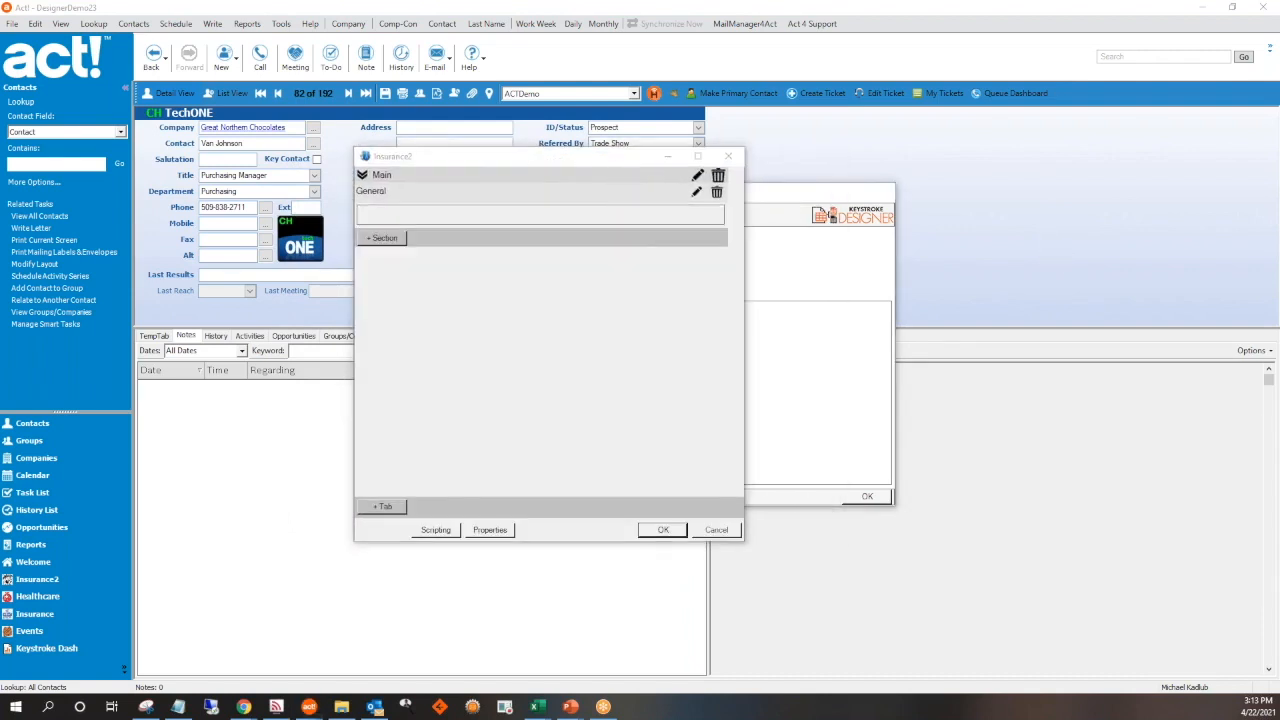
{"action": "mouse_move", "coordinate": [312, 708]}
{"action": "left_click", "coordinate": [471, 673]}
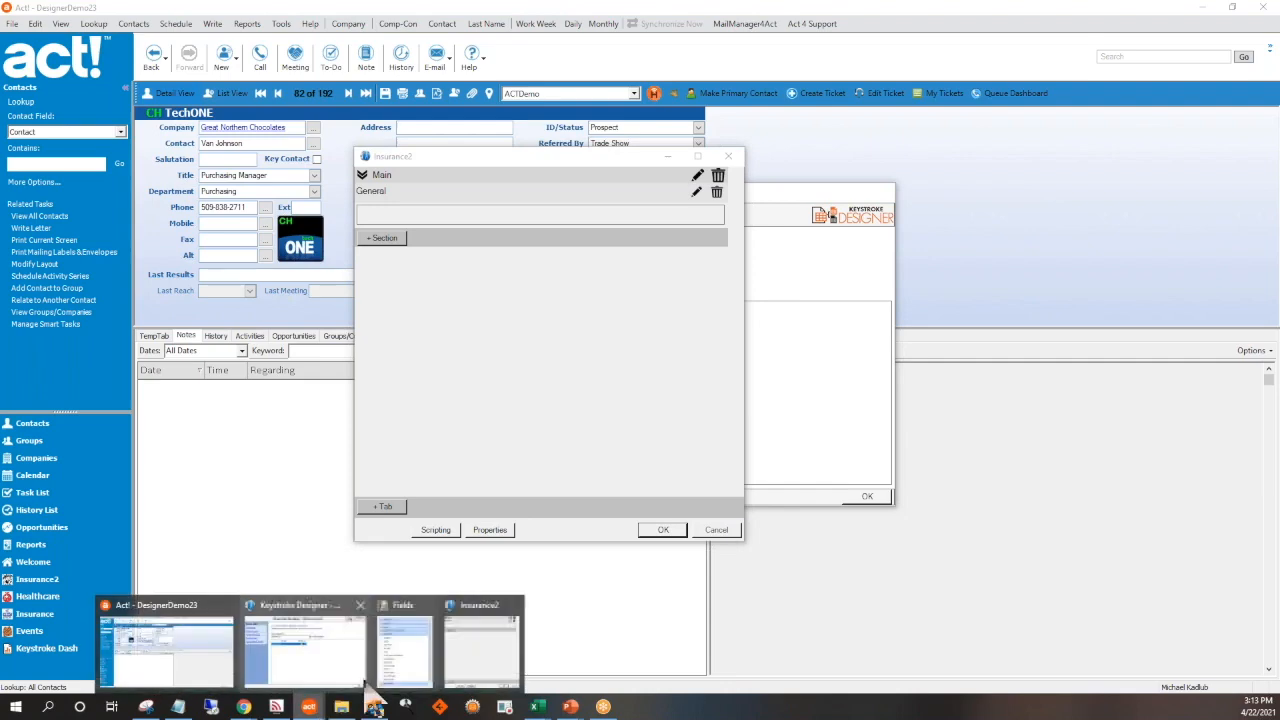
{"action": "mouse_move", "coordinate": [309, 707]}
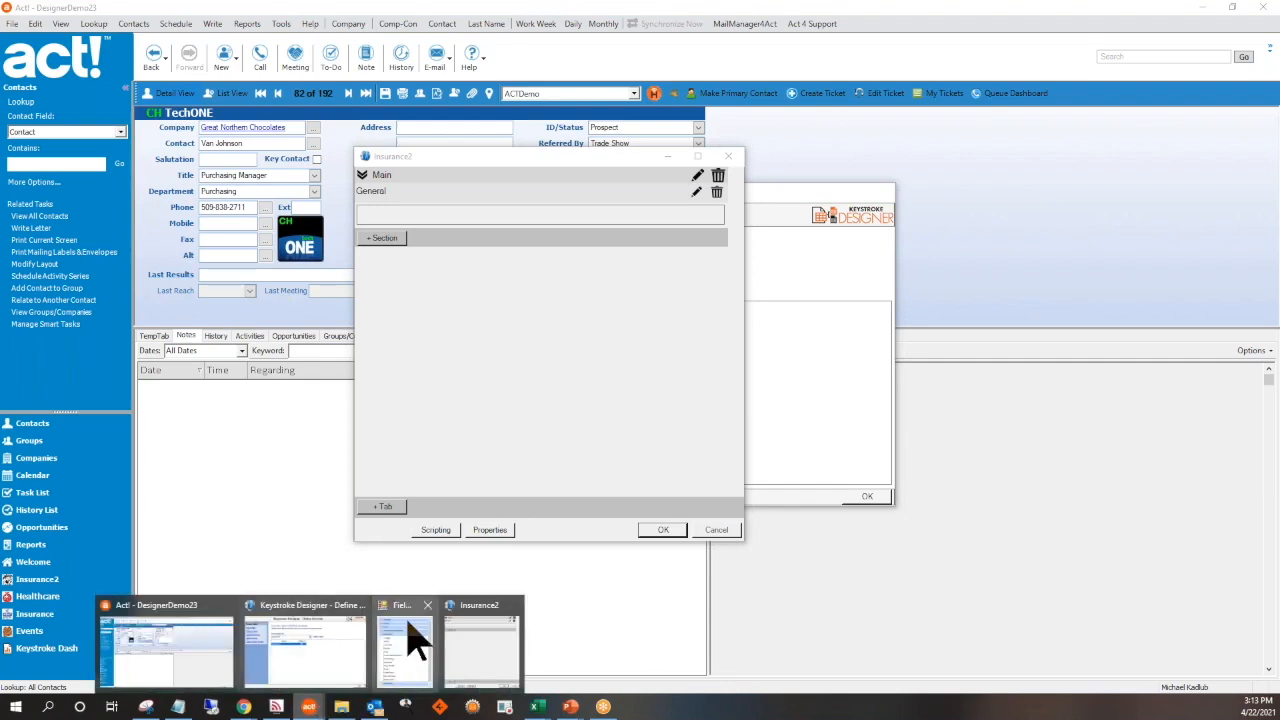
{"action": "left_click", "coordinate": [427, 605]}
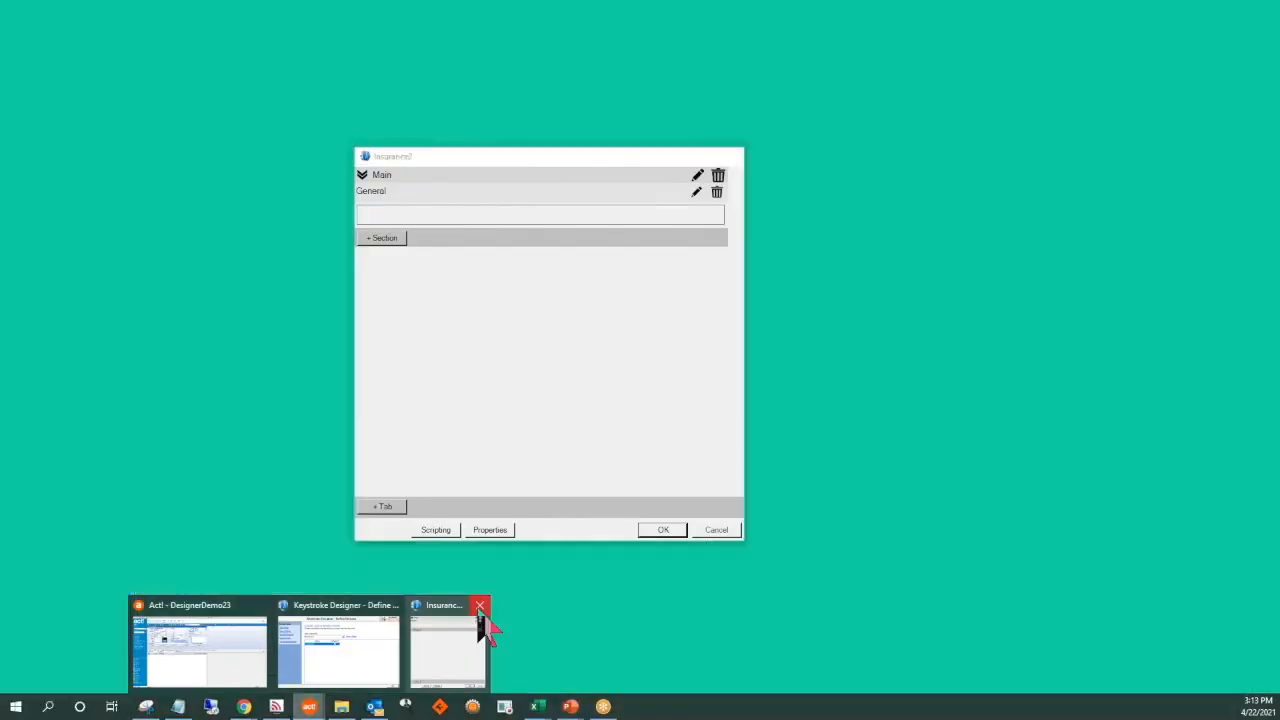
{"action": "left_click", "coordinate": [479, 607]}
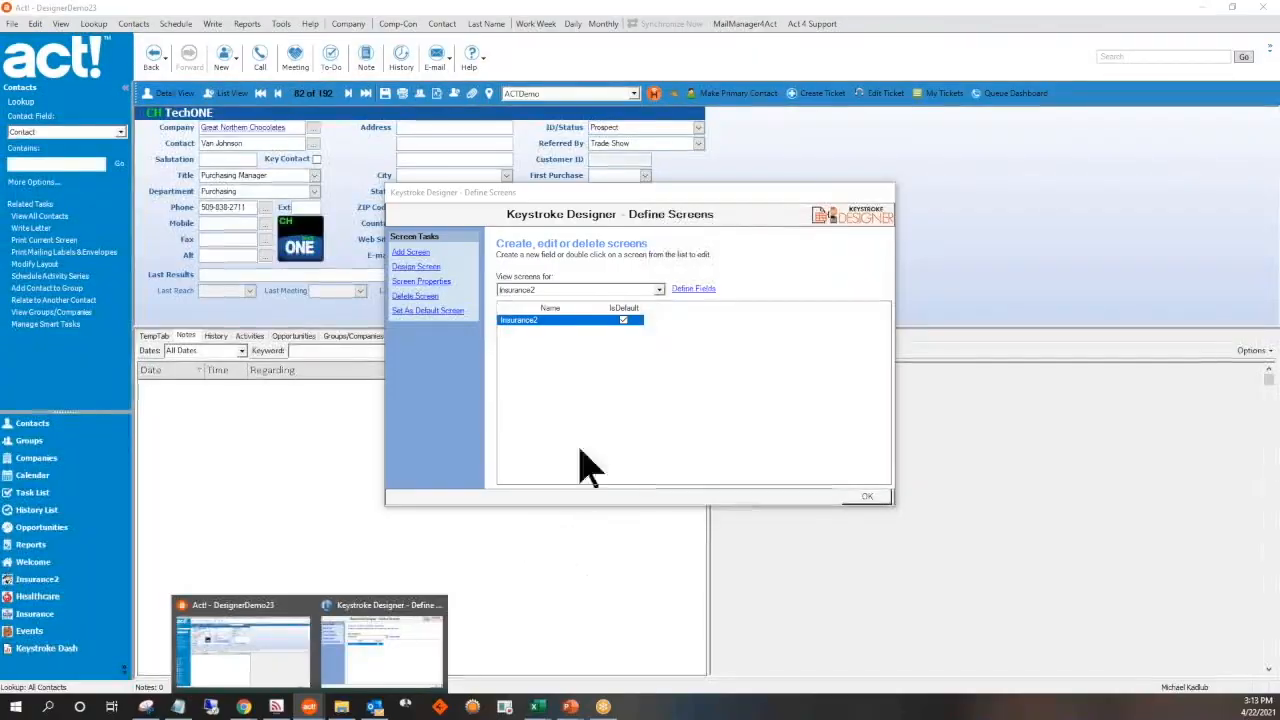
{"action": "left_click", "coordinate": [410, 266]}
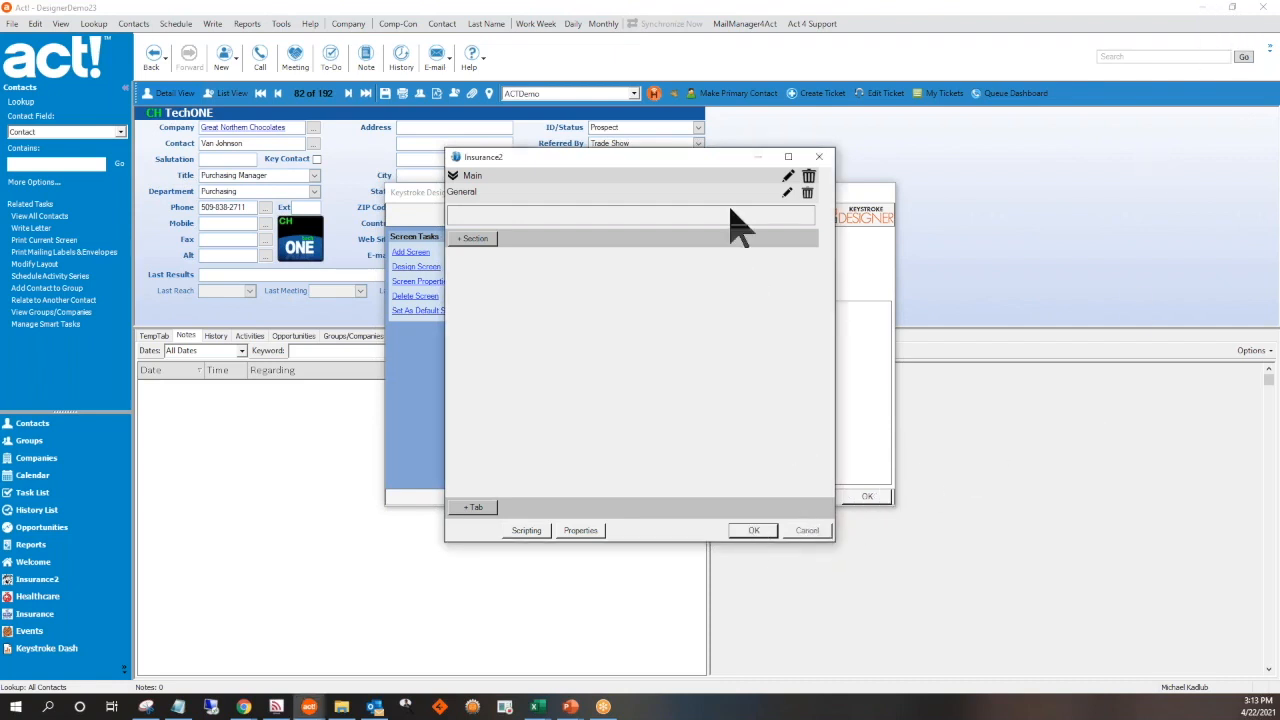
{"action": "left_click", "coordinate": [824, 157]}
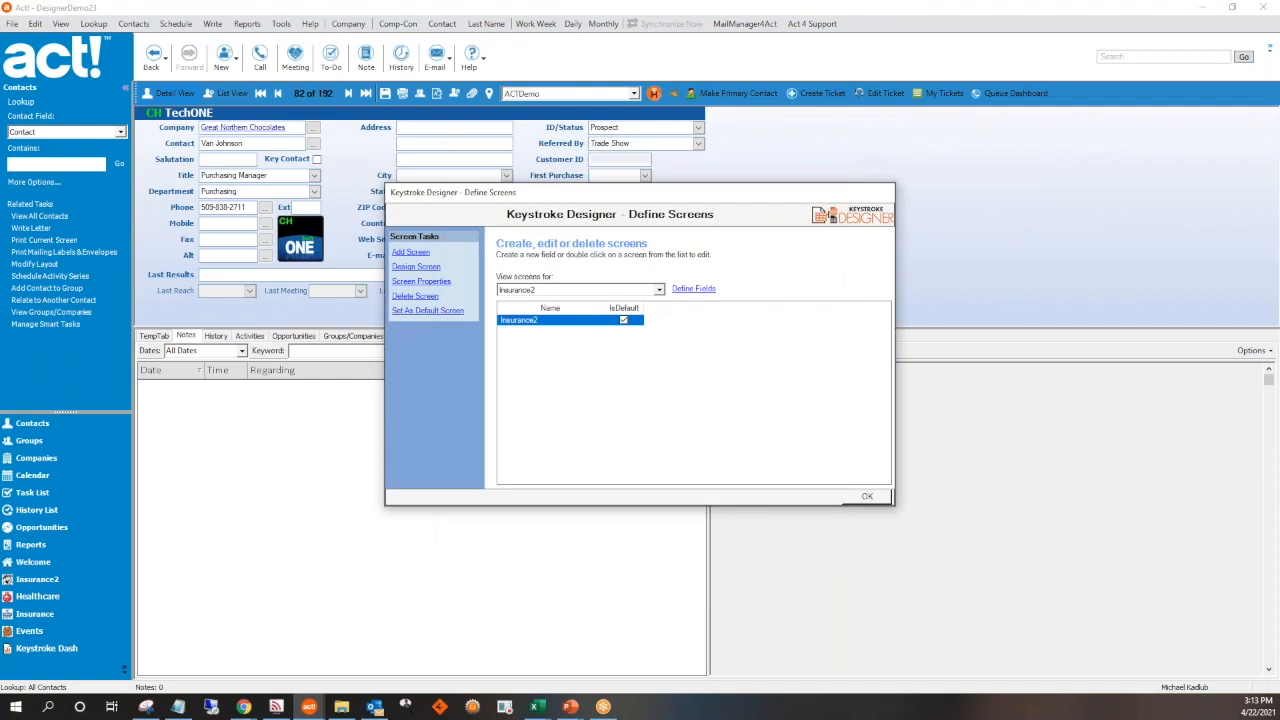
{"action": "left_click", "coordinate": [880, 497]}
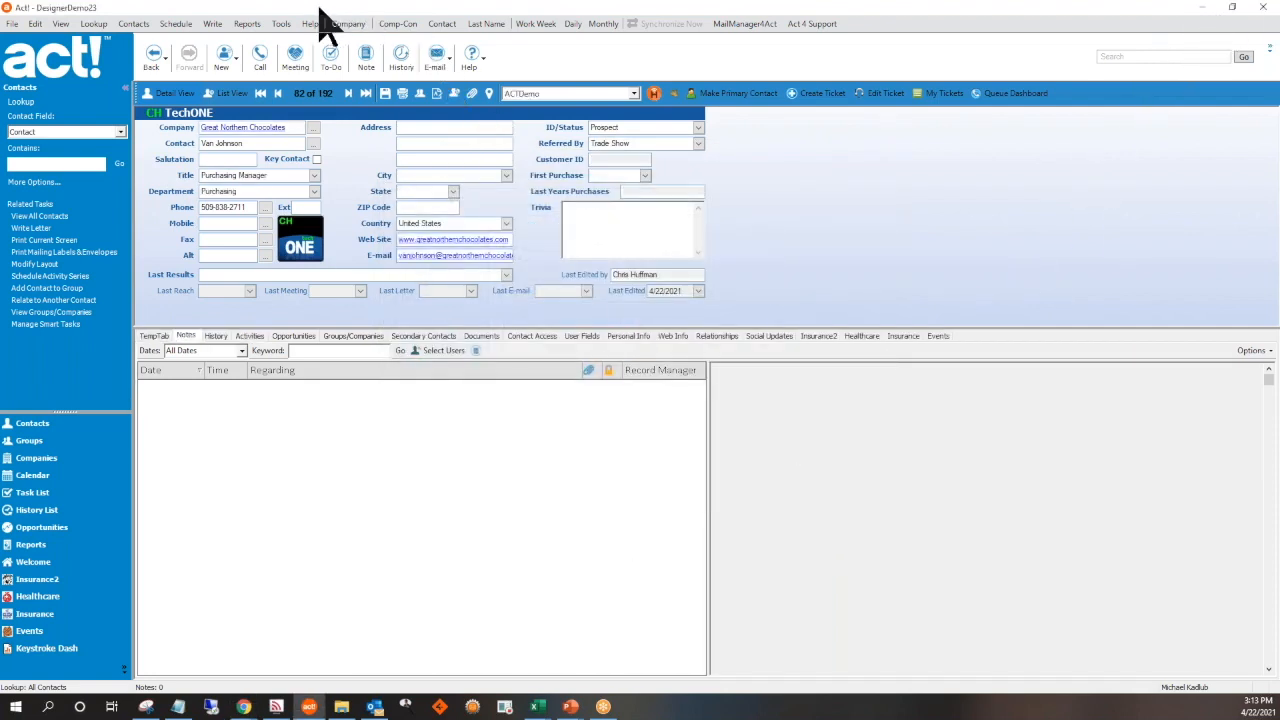
Reopen the custom table definitions, choose the Insurance2 table, and open its Insurance2 screen for designing
{"action": "left_click", "coordinate": [281, 24]}
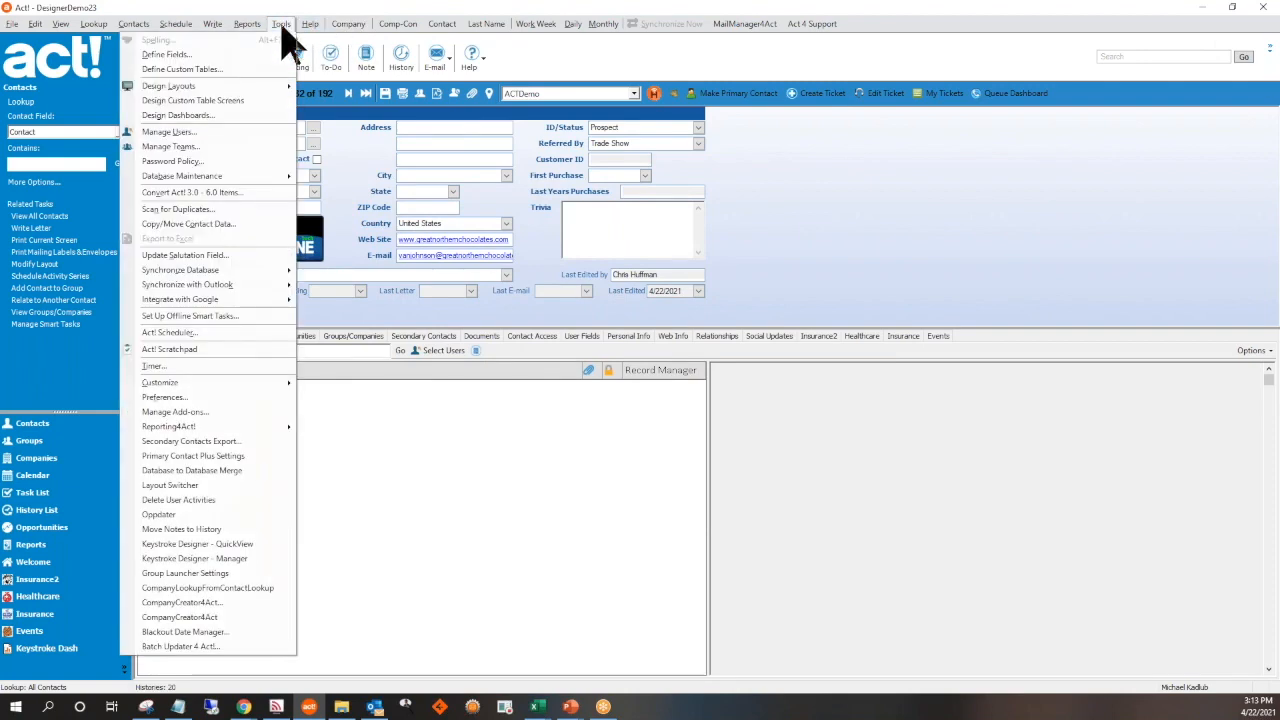
{"action": "left_click", "coordinate": [237, 70]}
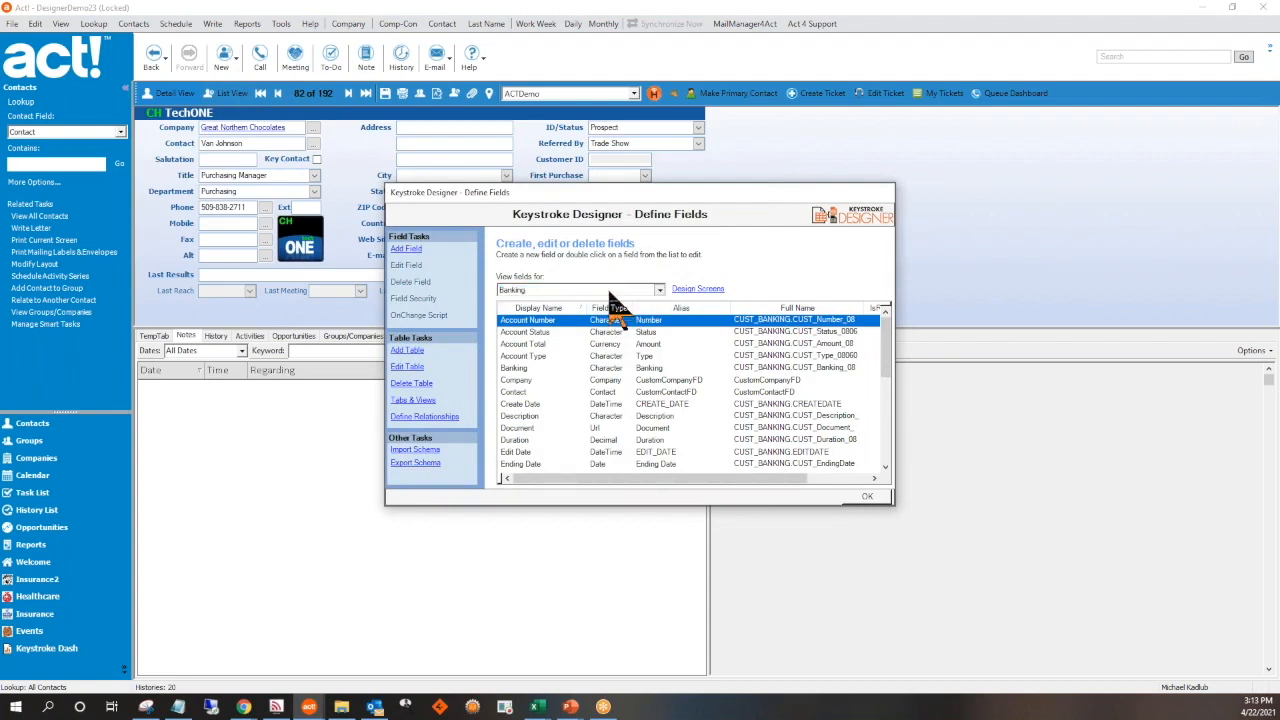
{"action": "left_click", "coordinate": [600, 290]}
{"action": "scroll", "coordinate": [563, 350], "scroll_direction": "down", "scroll_amount": 3}
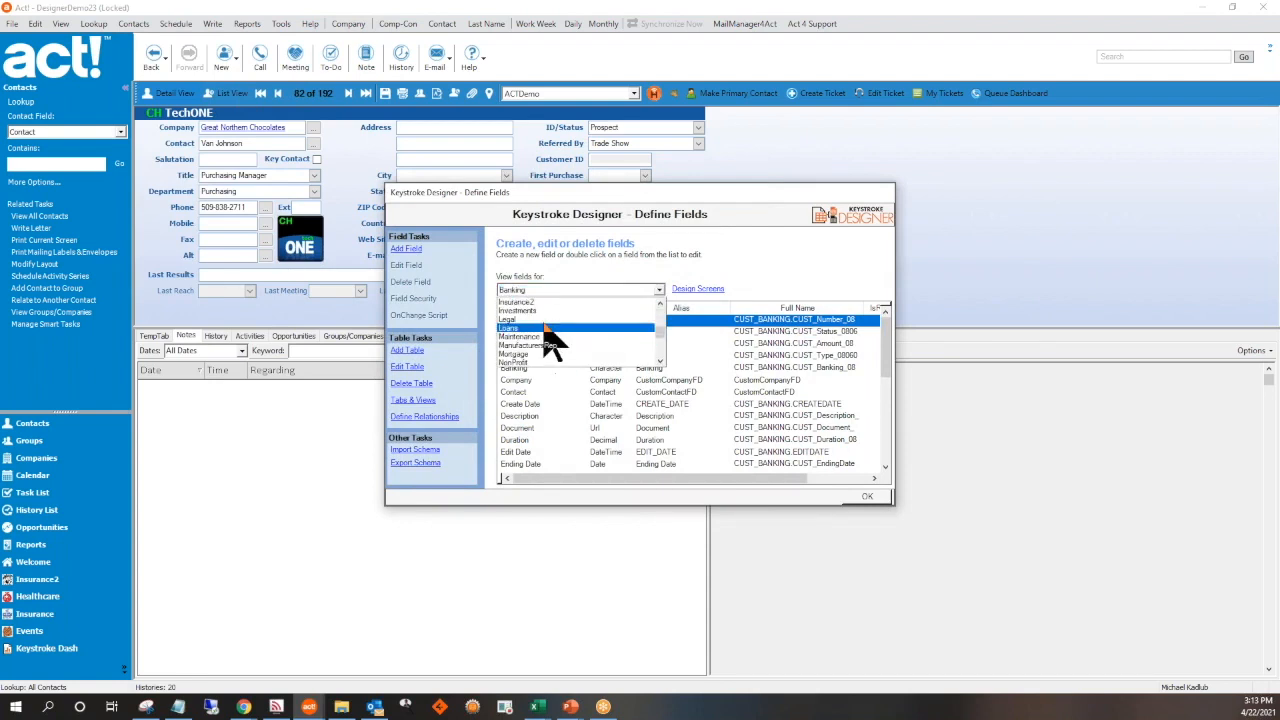
{"action": "left_click", "coordinate": [540, 337]}
{"action": "left_click", "coordinate": [699, 298]}
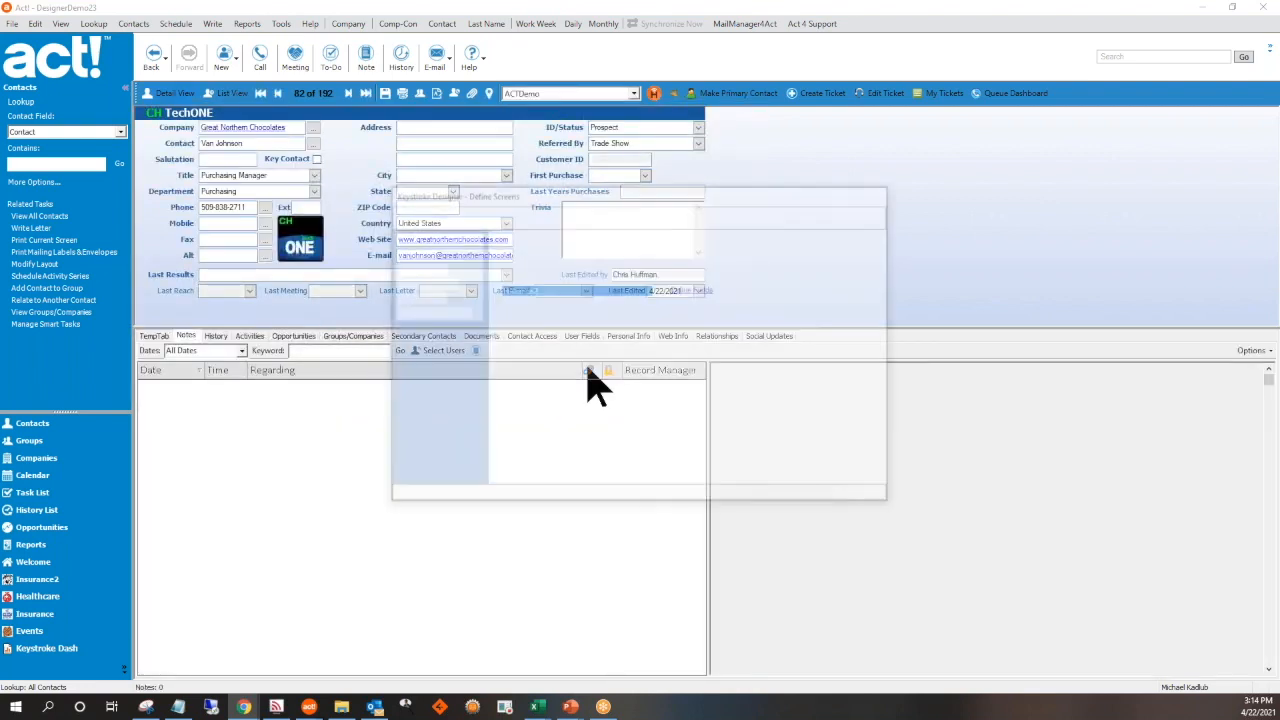
{"action": "left_click", "coordinate": [412, 270]}
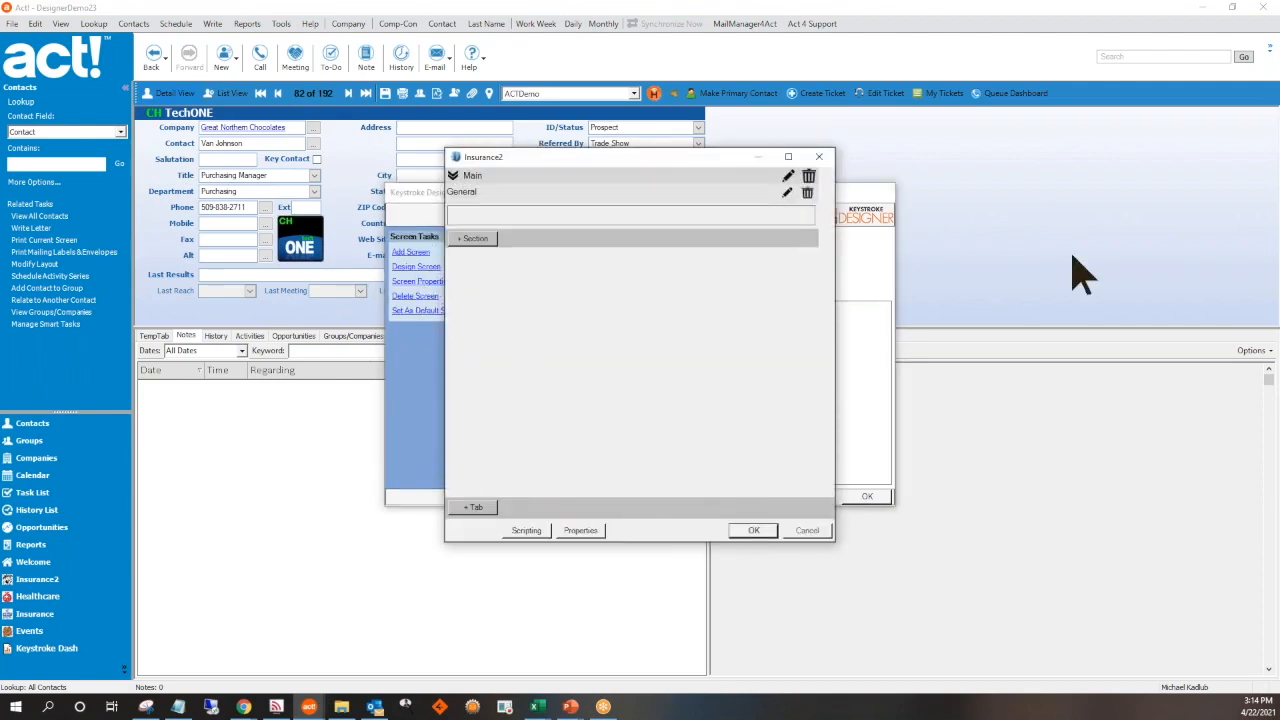
Try to bring up the Fields window, and close the Insurance2 design and Define Screens windows
{"action": "mouse_move", "coordinate": [322, 700]}
{"action": "left_click", "coordinate": [397, 665]}
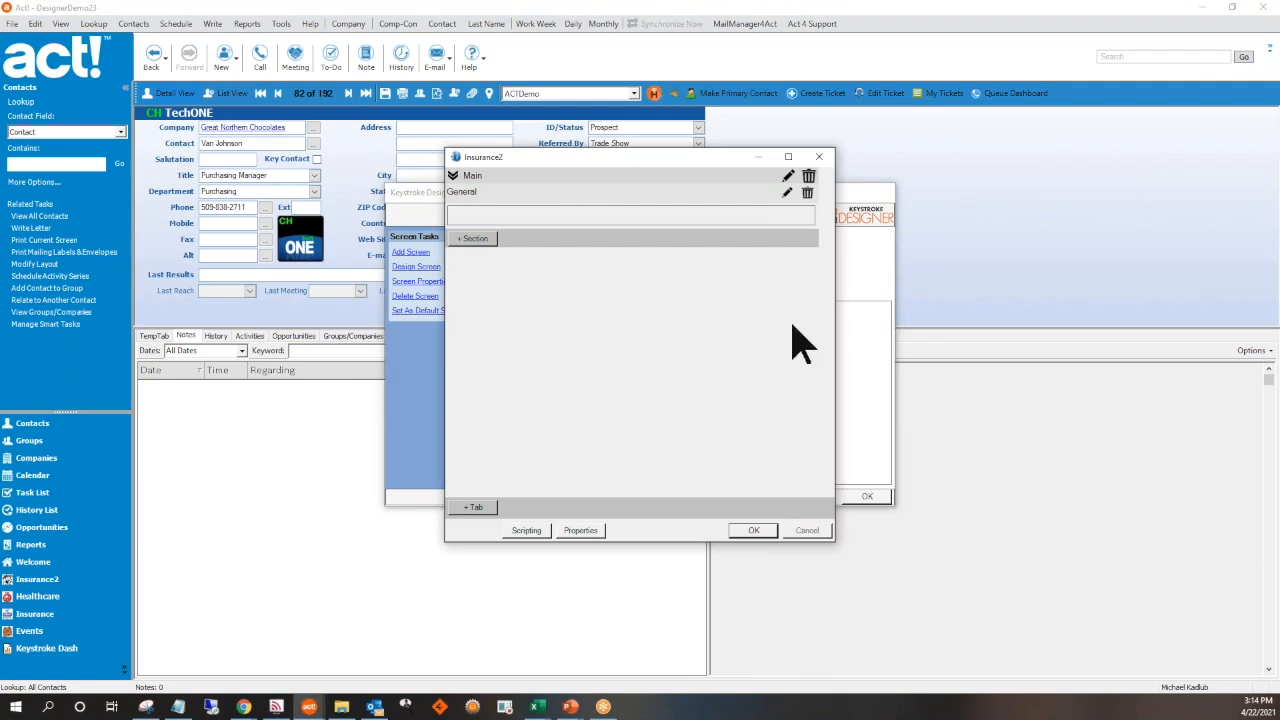
{"action": "left_click", "coordinate": [820, 158]}
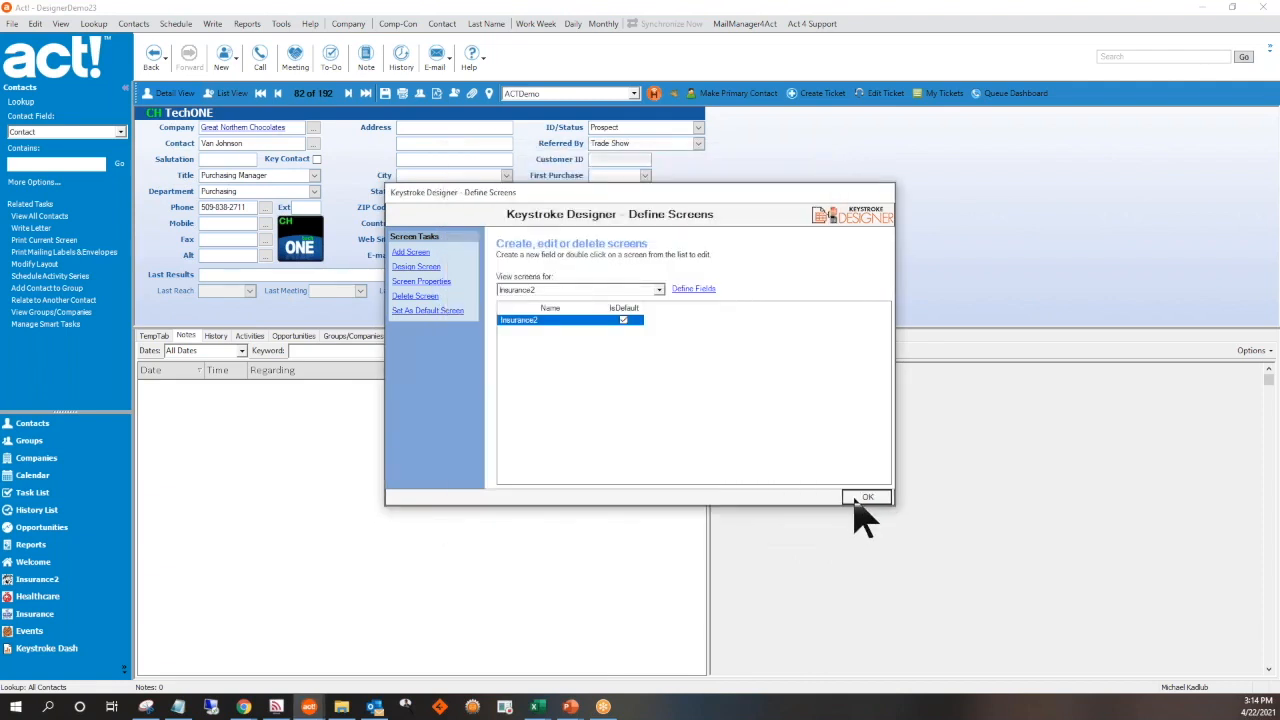
{"action": "left_click", "coordinate": [857, 498]}
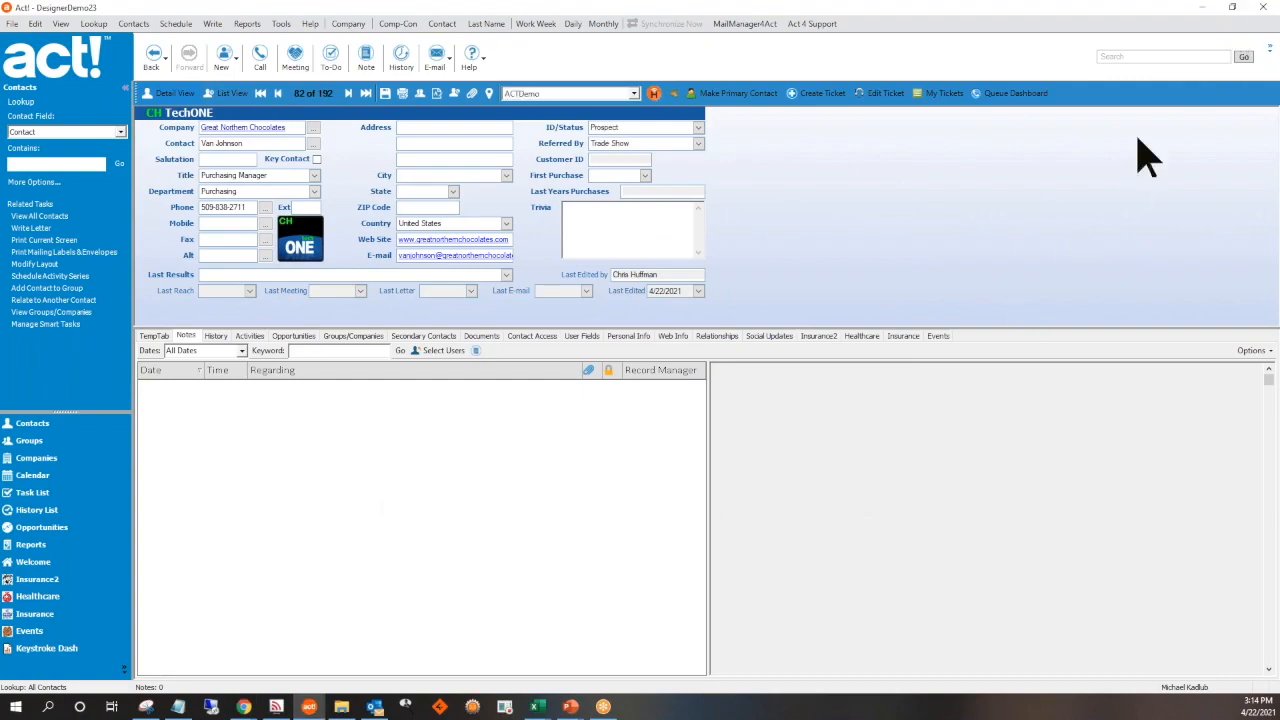
Restore the Act! window from full screen, minimize the remote desktop window behind it, and enlarge Act! to fill roughly half the desktop
{"action": "left_click", "coordinate": [1232, 7]}
{"action": "left_click", "coordinate": [1200, 7]}
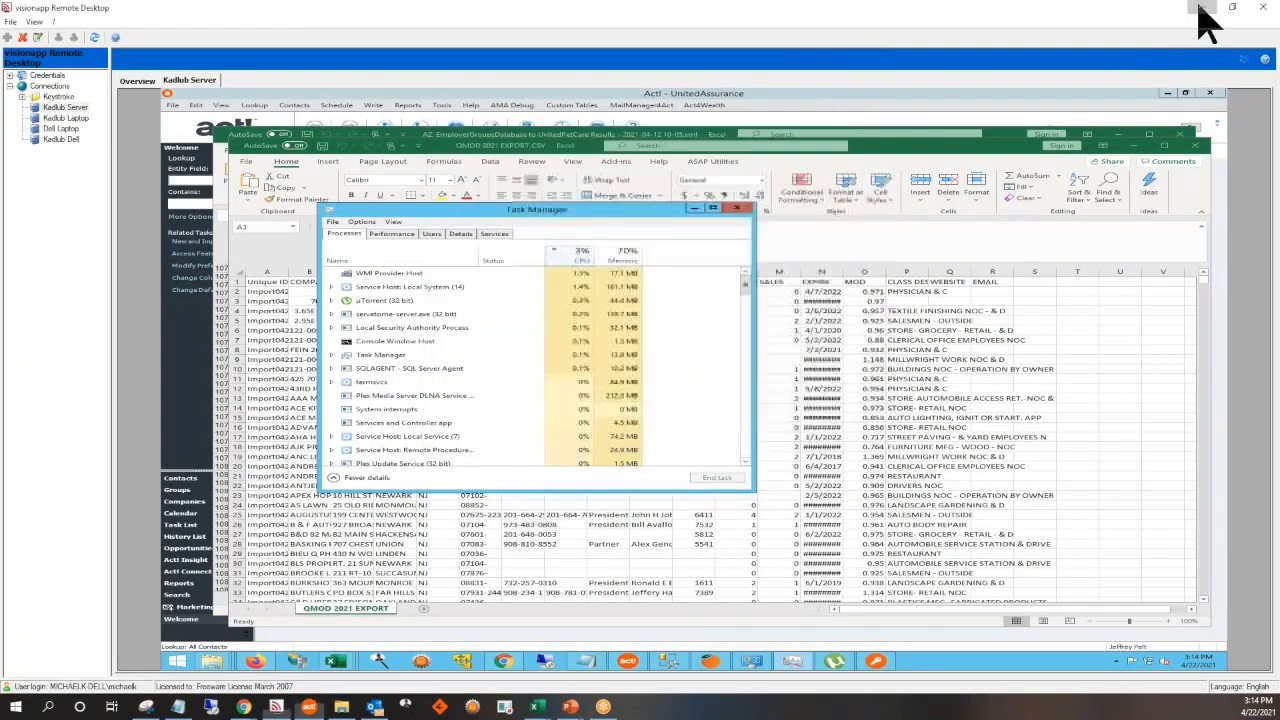
{"action": "left_click_drag", "start_coordinate": [662, 135], "coordinate": [317, 33]}
{"action": "left_click_drag", "start_coordinate": [476, 338], "coordinate": [542, 378]}
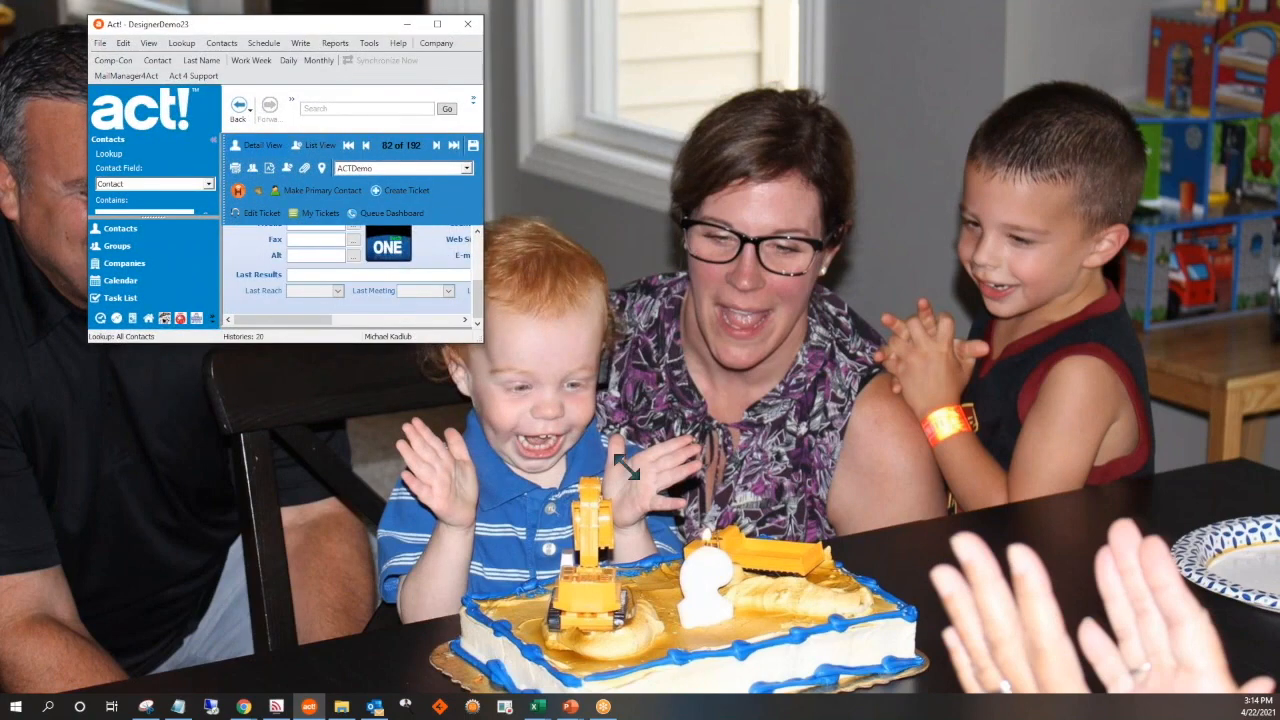
{"action": "left_click_drag", "start_coordinate": [735, 570], "coordinate": [757, 591]}
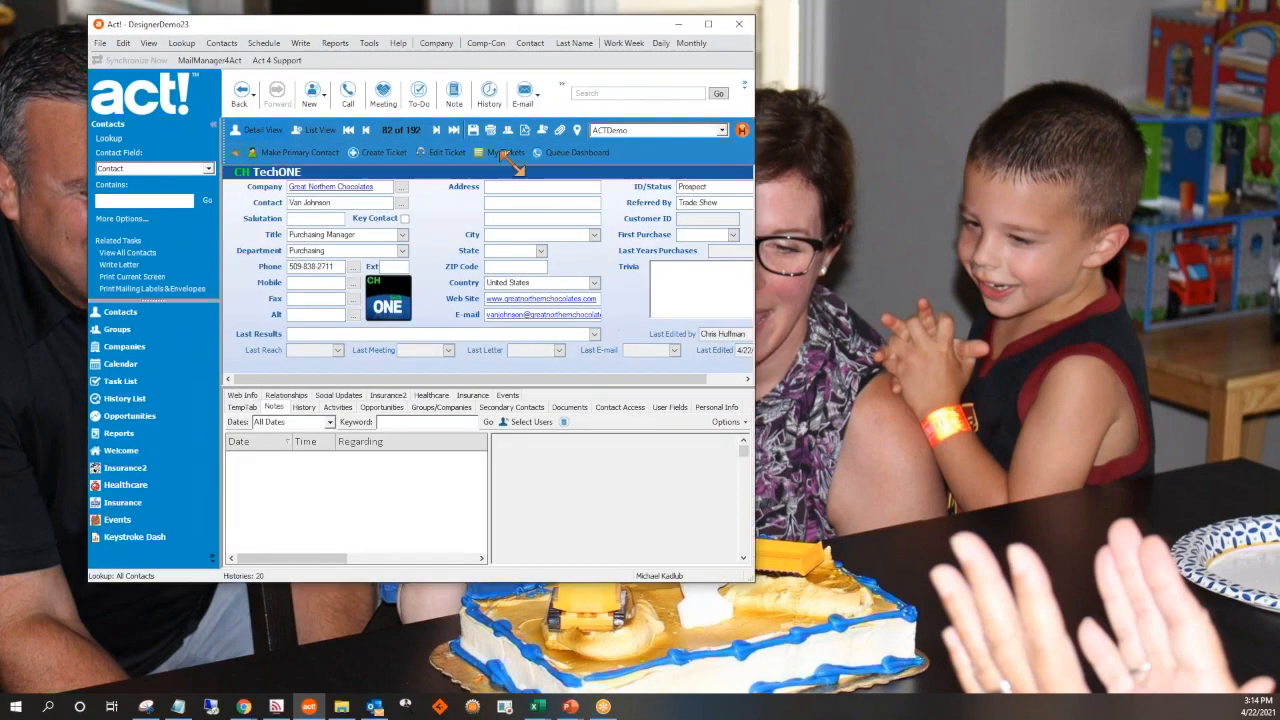
Reopen the custom table field definitions, choose Insurance2, and open its Insurance2 screen for designing
{"action": "left_click", "coordinate": [369, 43]}
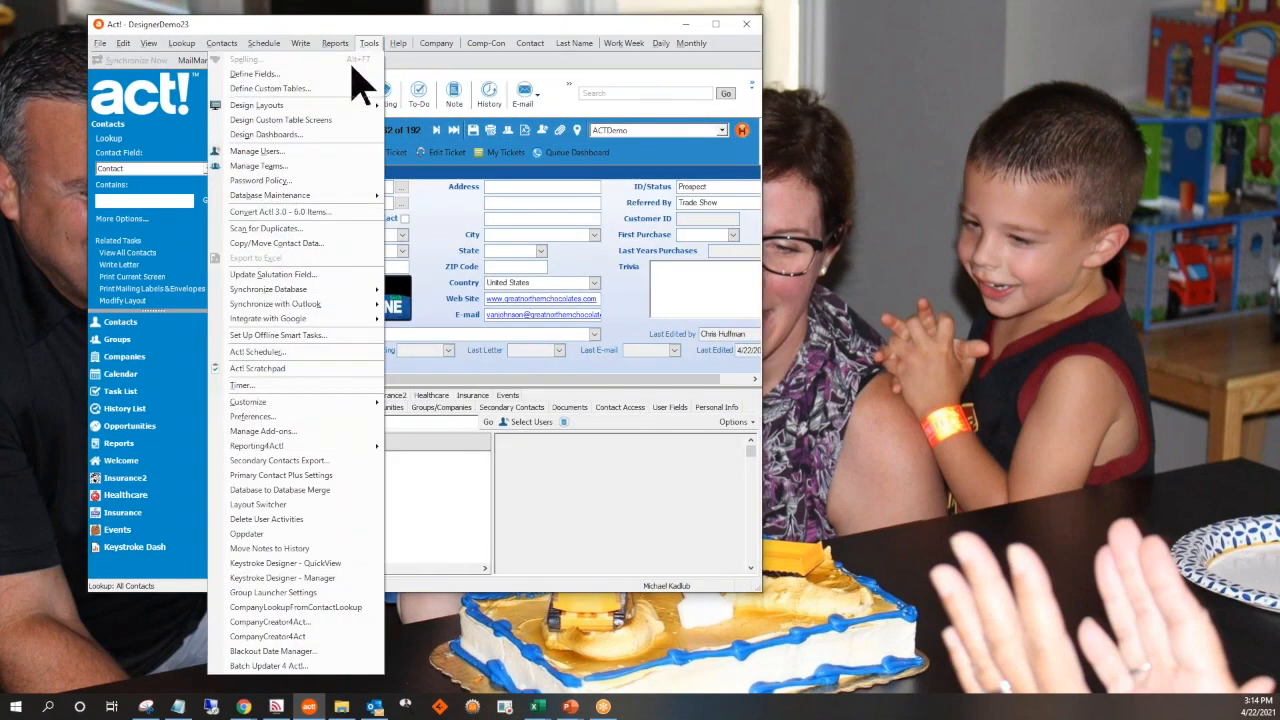
{"action": "left_click", "coordinate": [288, 119]}
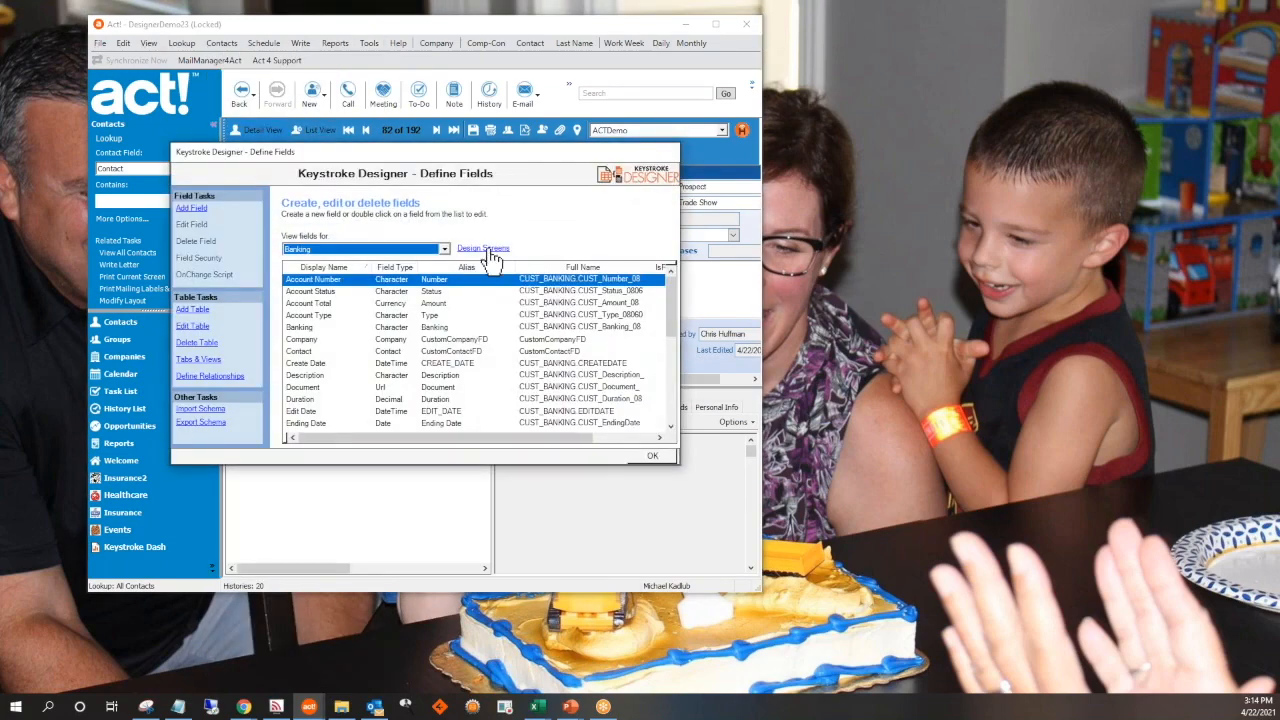
{"action": "left_click", "coordinate": [444, 250]}
{"action": "scroll", "coordinate": [391, 314], "scroll_direction": "down", "scroll_amount": 3}
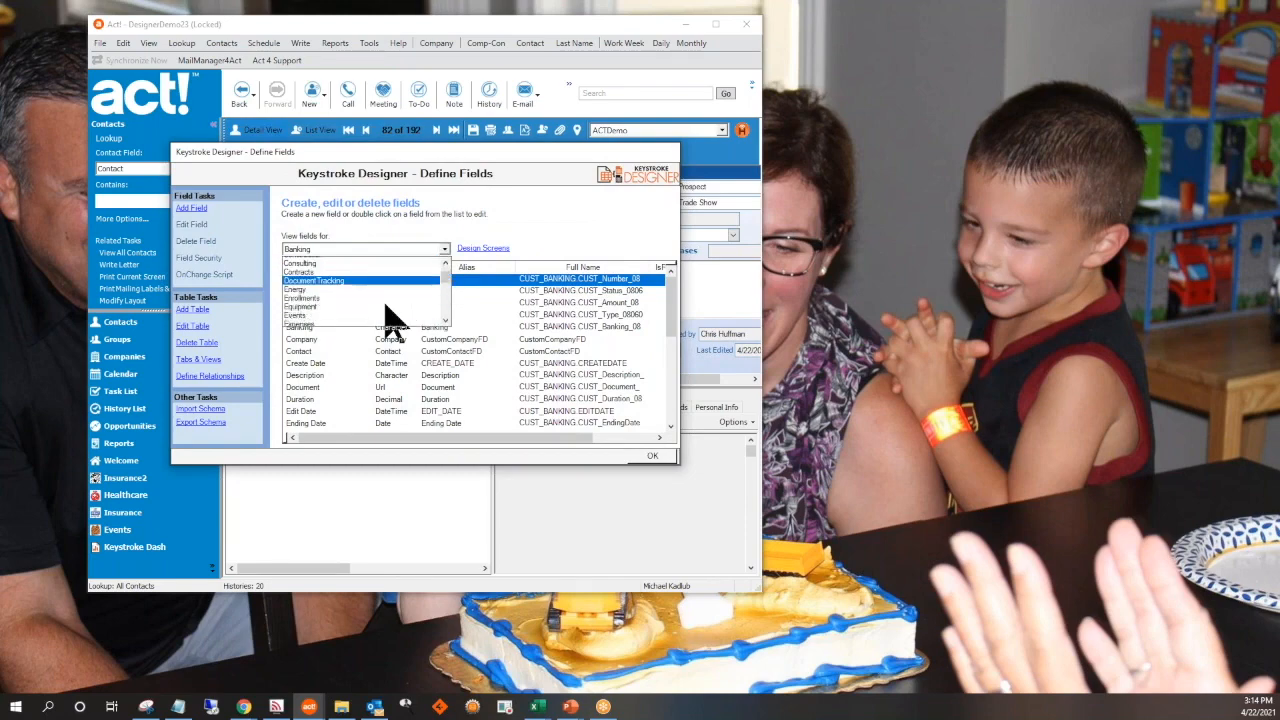
{"action": "left_click", "coordinate": [377, 303]}
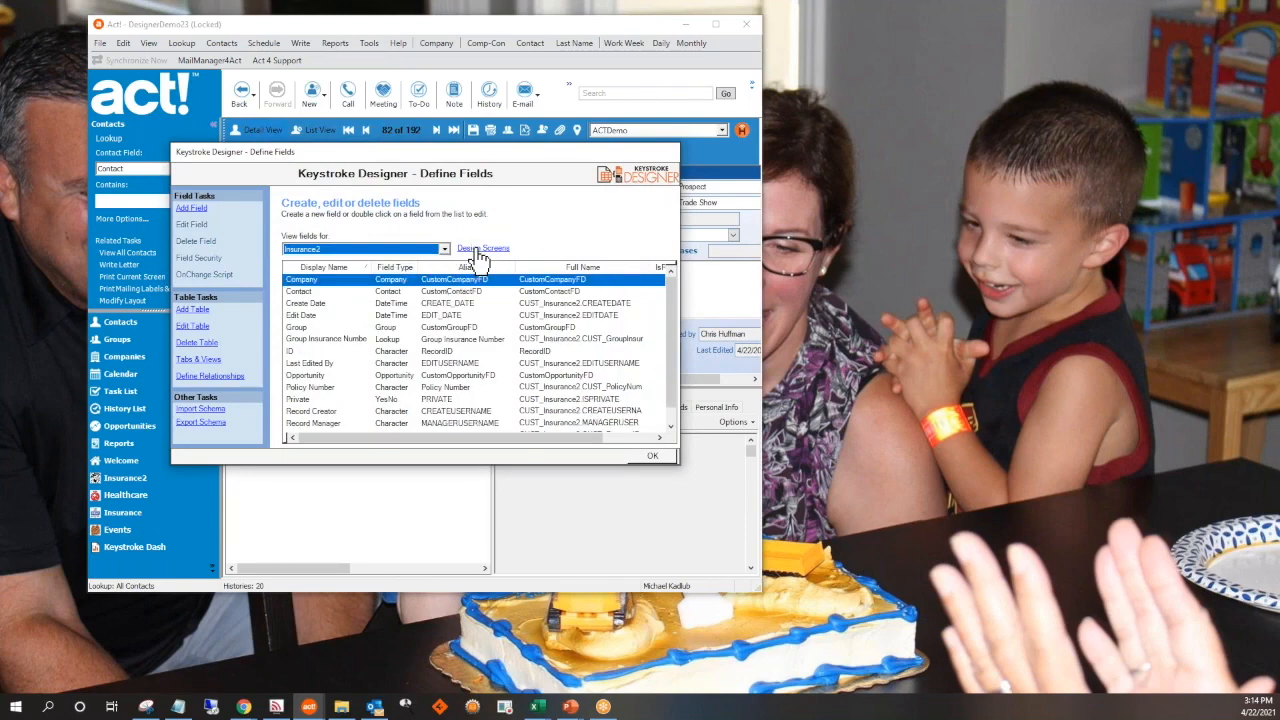
{"action": "left_click", "coordinate": [479, 250]}
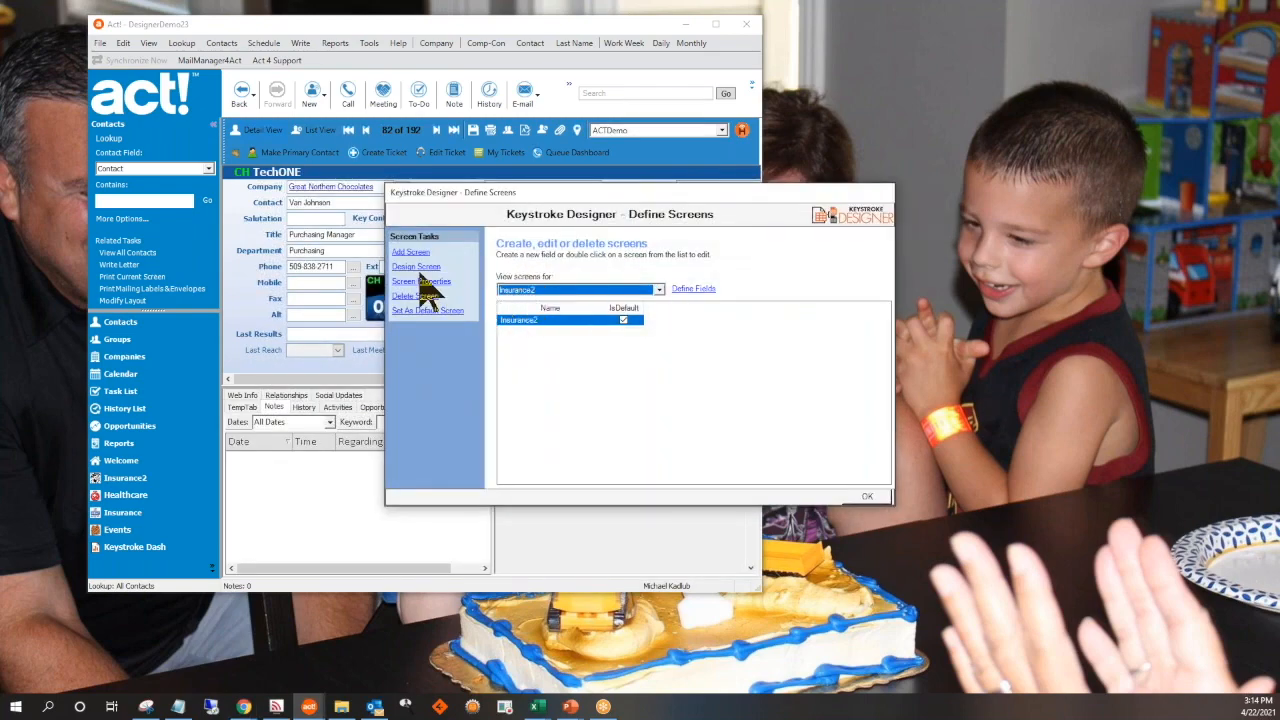
{"action": "left_click", "coordinate": [418, 268]}
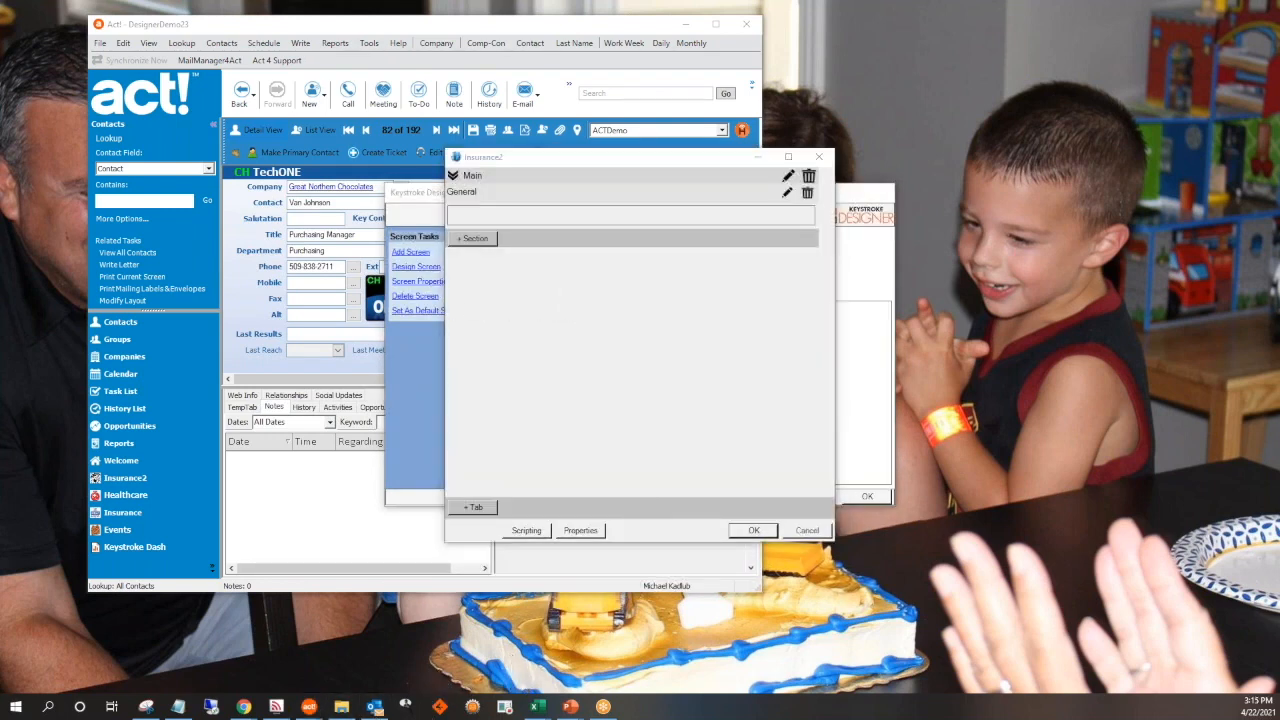
Bring the Fields window into view and arrange it beside the Insurance2 design window without overlap
{"action": "mouse_move", "coordinate": [309, 706]}
{"action": "left_click_drag", "start_coordinate": [1279, 10], "coordinate": [1076, 37]}
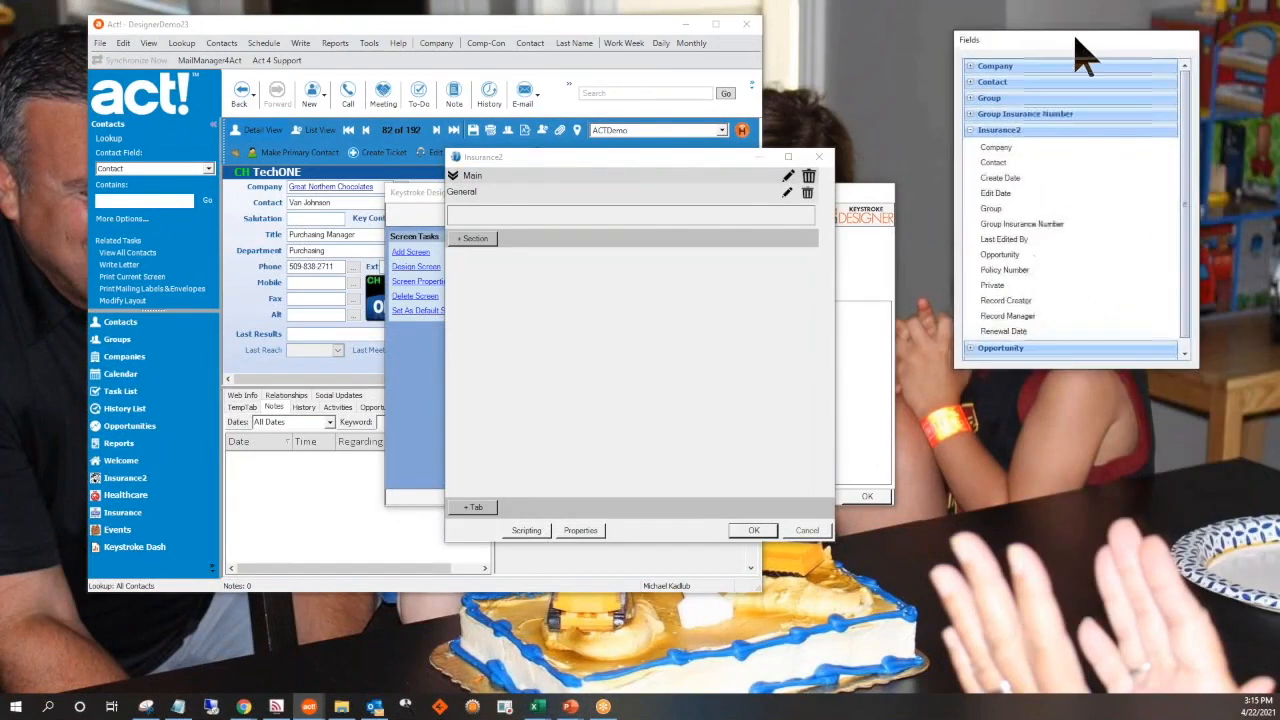
{"action": "left_click_drag", "start_coordinate": [1094, 37], "coordinate": [1026, 106]}
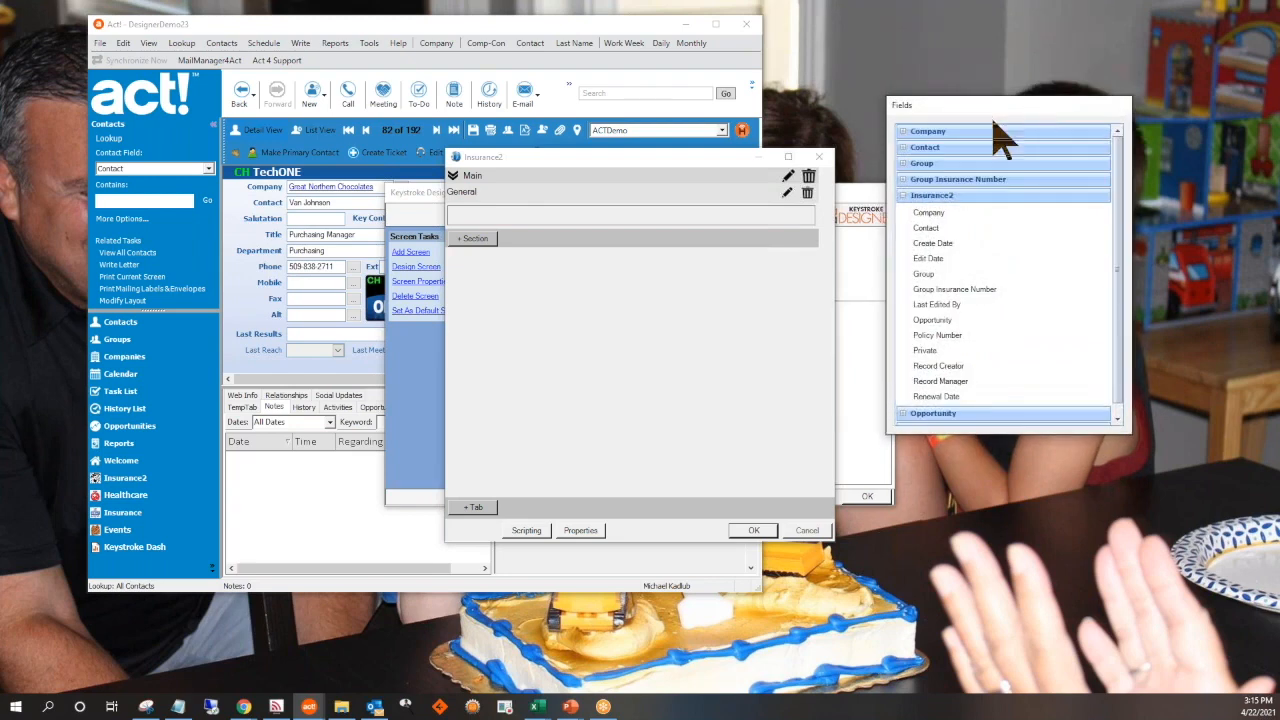
{"action": "left_click", "coordinate": [605, 180]}
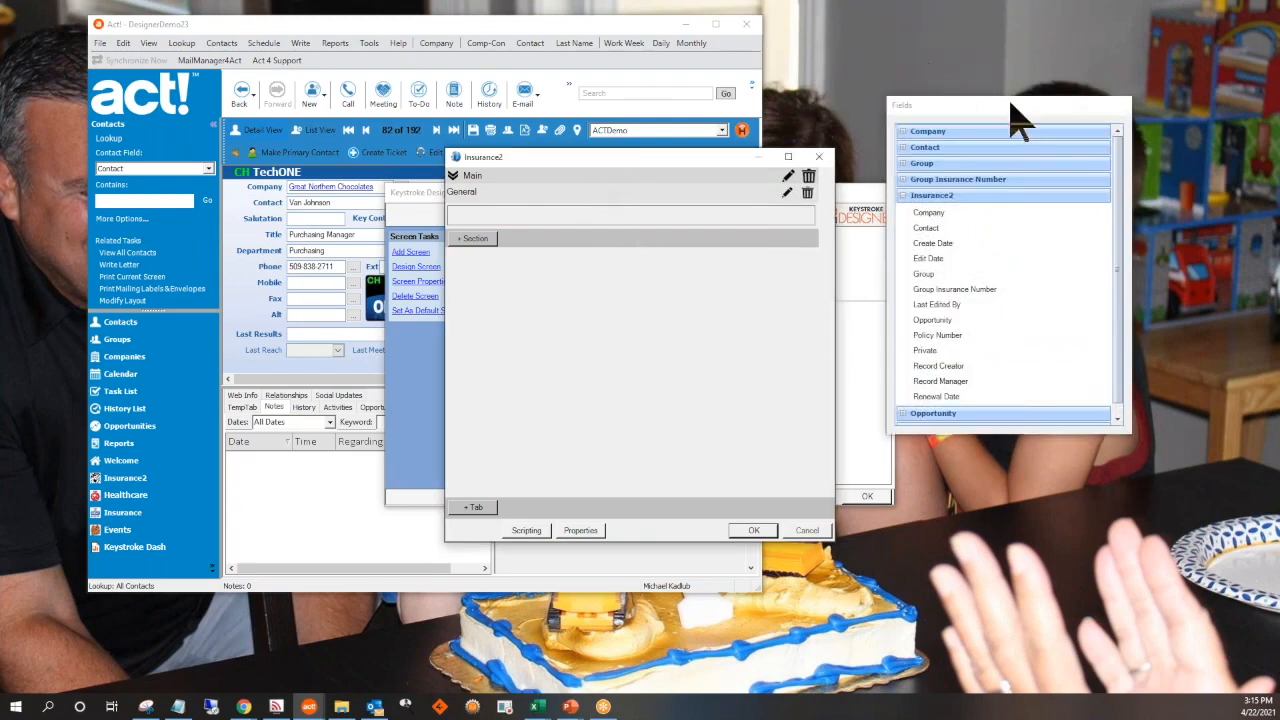
{"action": "left_click_drag", "start_coordinate": [977, 114], "coordinate": [966, 66]}
{"action": "left_click_drag", "start_coordinate": [680, 159], "coordinate": [663, 150]}
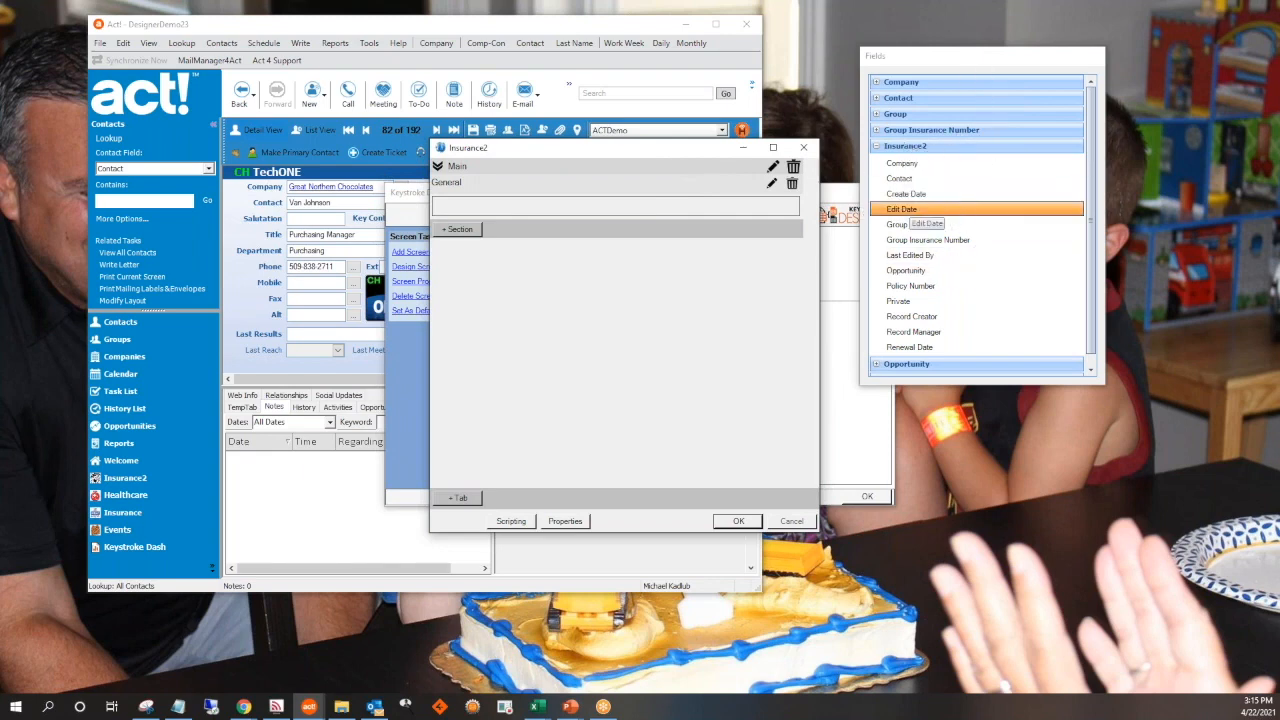
Add the Policy Number, Group Insurance Number, Create Date, Contact, Company and Renewal Date fields to the General section
{"action": "left_click_drag", "start_coordinate": [936, 180], "coordinate": [936, 193]}
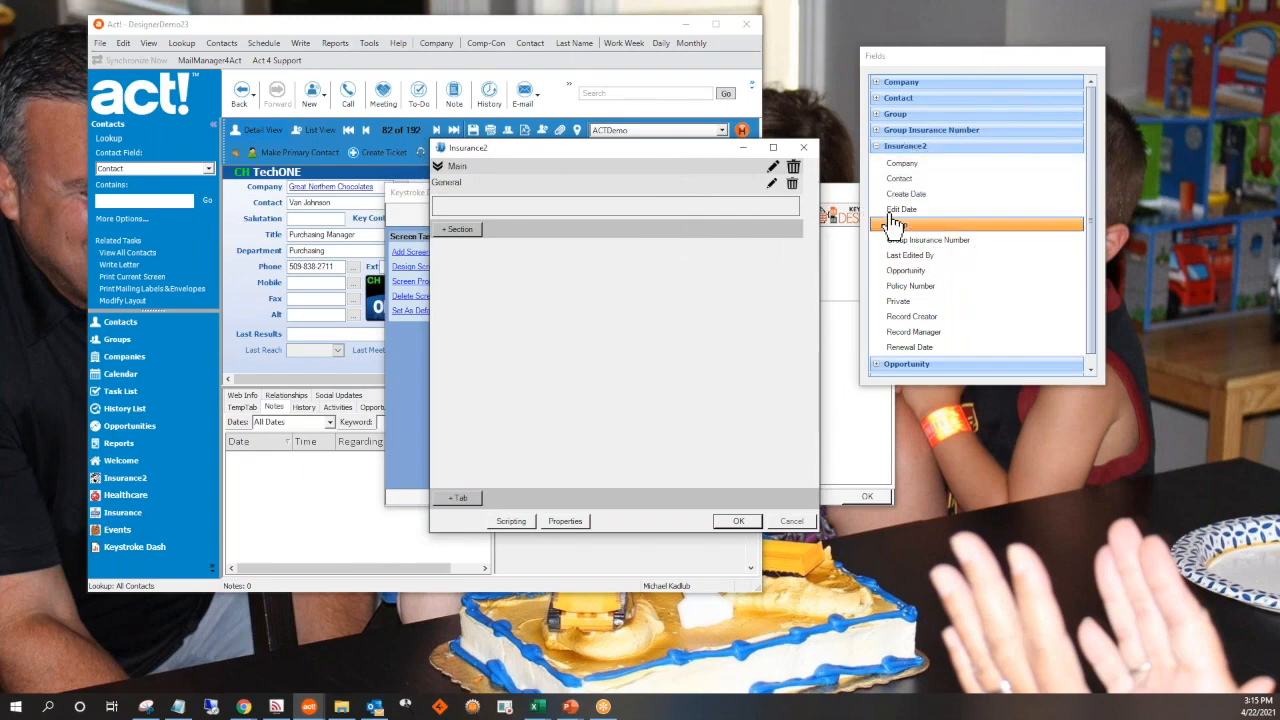
{"action": "left_click_drag", "start_coordinate": [938, 290], "coordinate": [614, 223]}
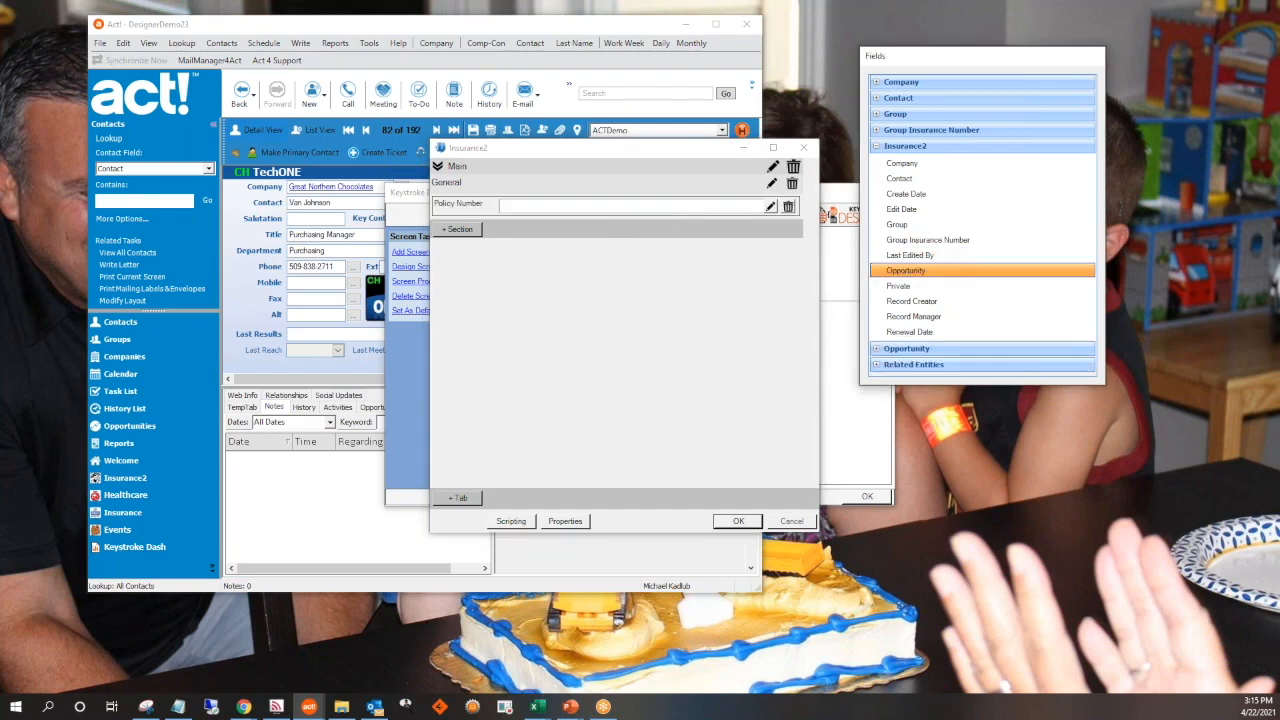
{"action": "left_click_drag", "start_coordinate": [940, 243], "coordinate": [623, 210]}
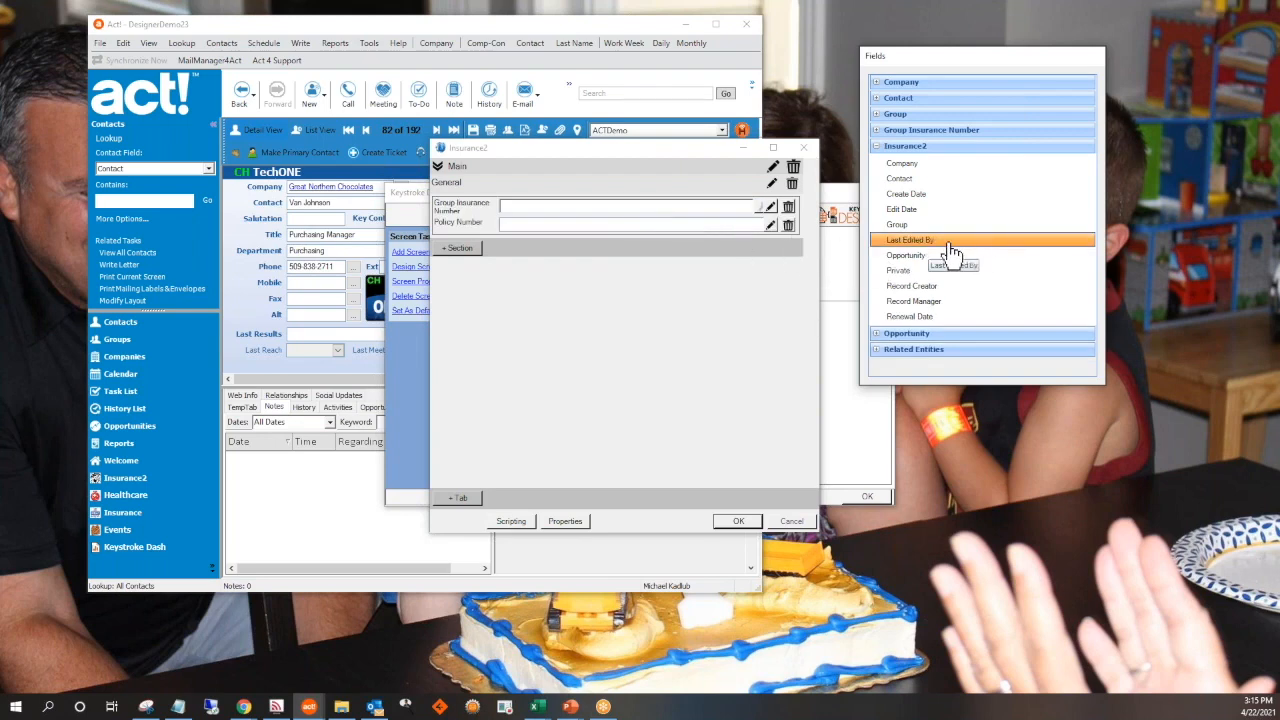
{"action": "left_click_drag", "start_coordinate": [920, 196], "coordinate": [660, 243]}
{"action": "left_click_drag", "start_coordinate": [895, 178], "coordinate": [757, 237]}
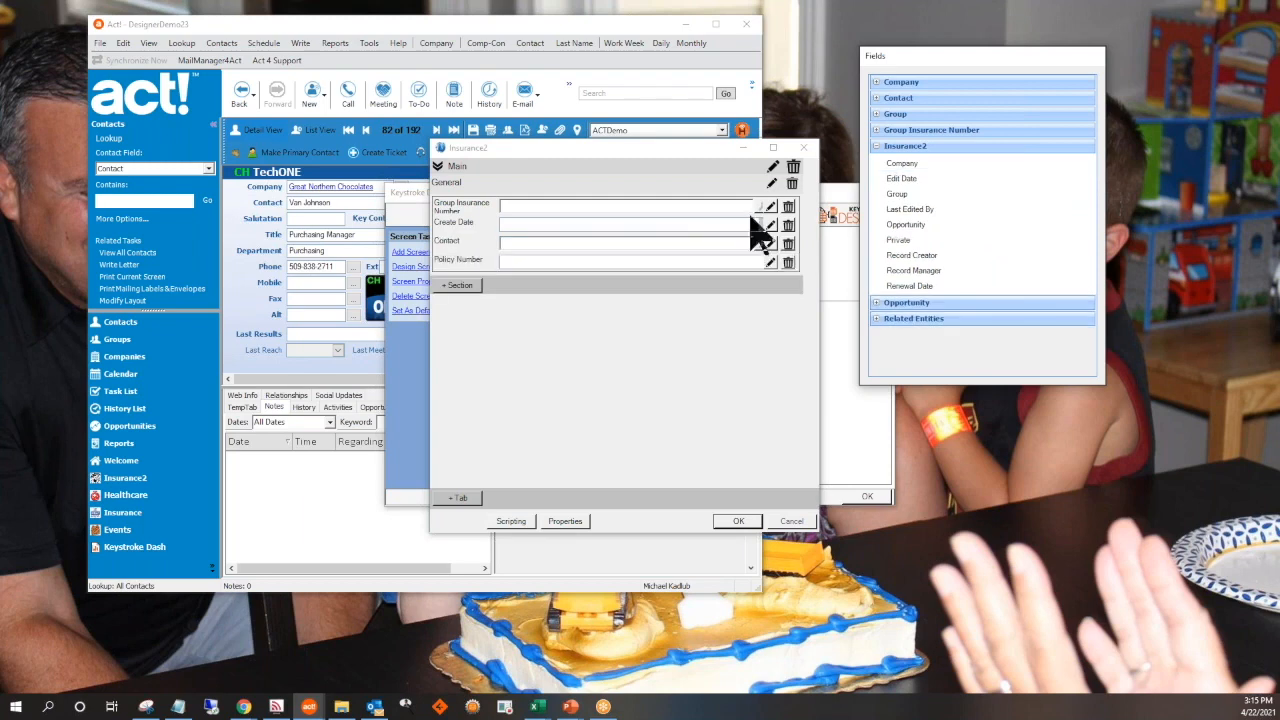
{"action": "left_click_drag", "start_coordinate": [897, 166], "coordinate": [615, 278]}
{"action": "left_click_drag", "start_coordinate": [909, 272], "coordinate": [645, 295]}
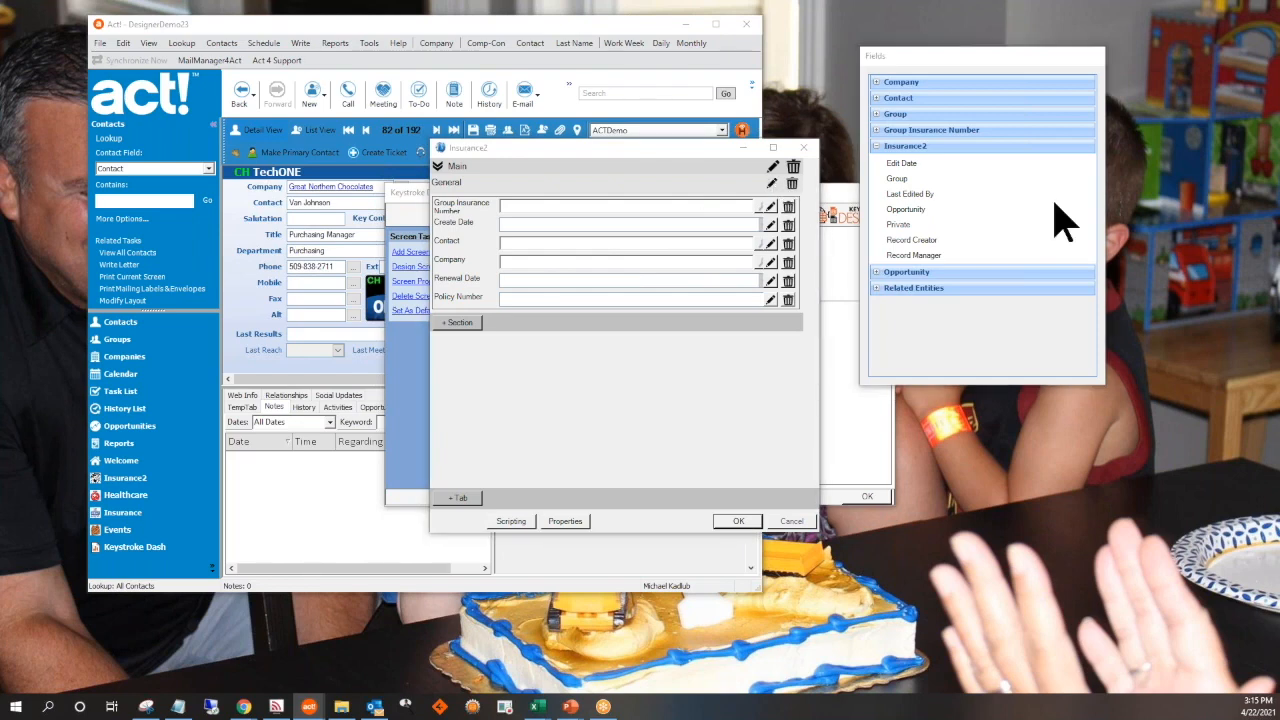
Change the General section's layout to two columns in its section properties
{"action": "left_click", "coordinate": [771, 183]}
{"action": "left_click_drag", "start_coordinate": [847, 138], "coordinate": [324, 65]}
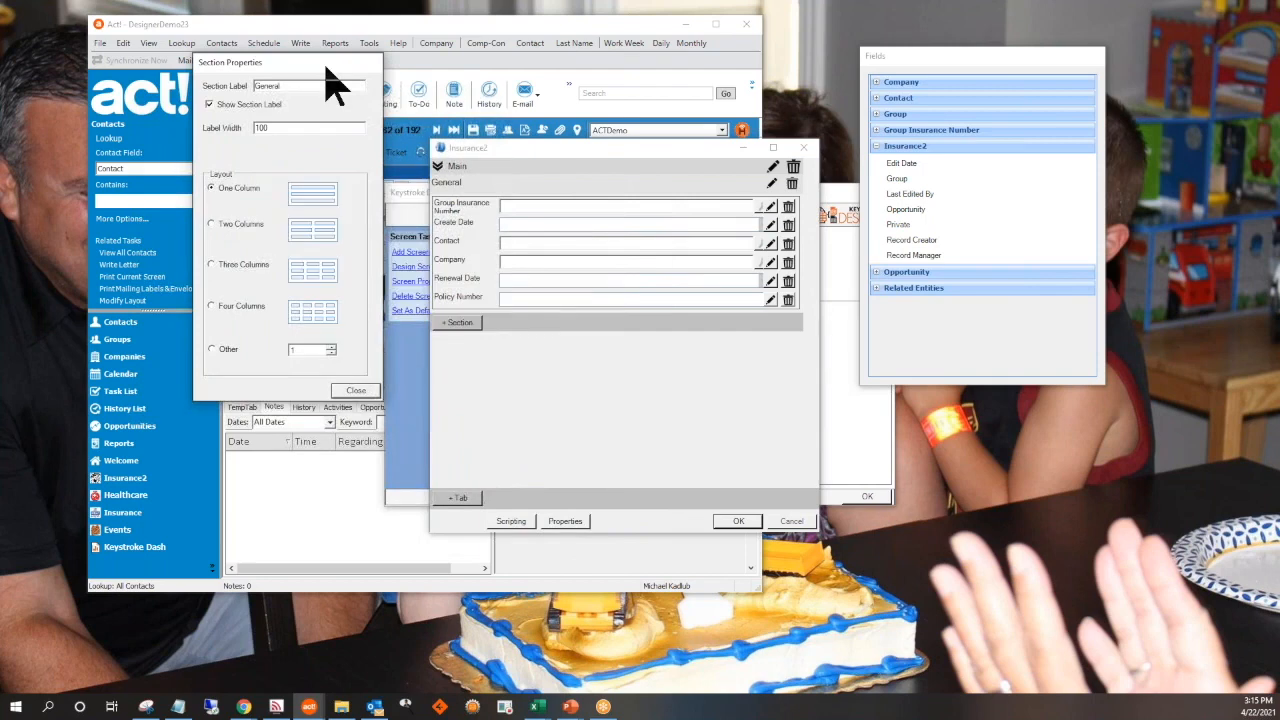
{"action": "double_click", "coordinate": [265, 86]}
{"action": "left_click", "coordinate": [357, 392]}
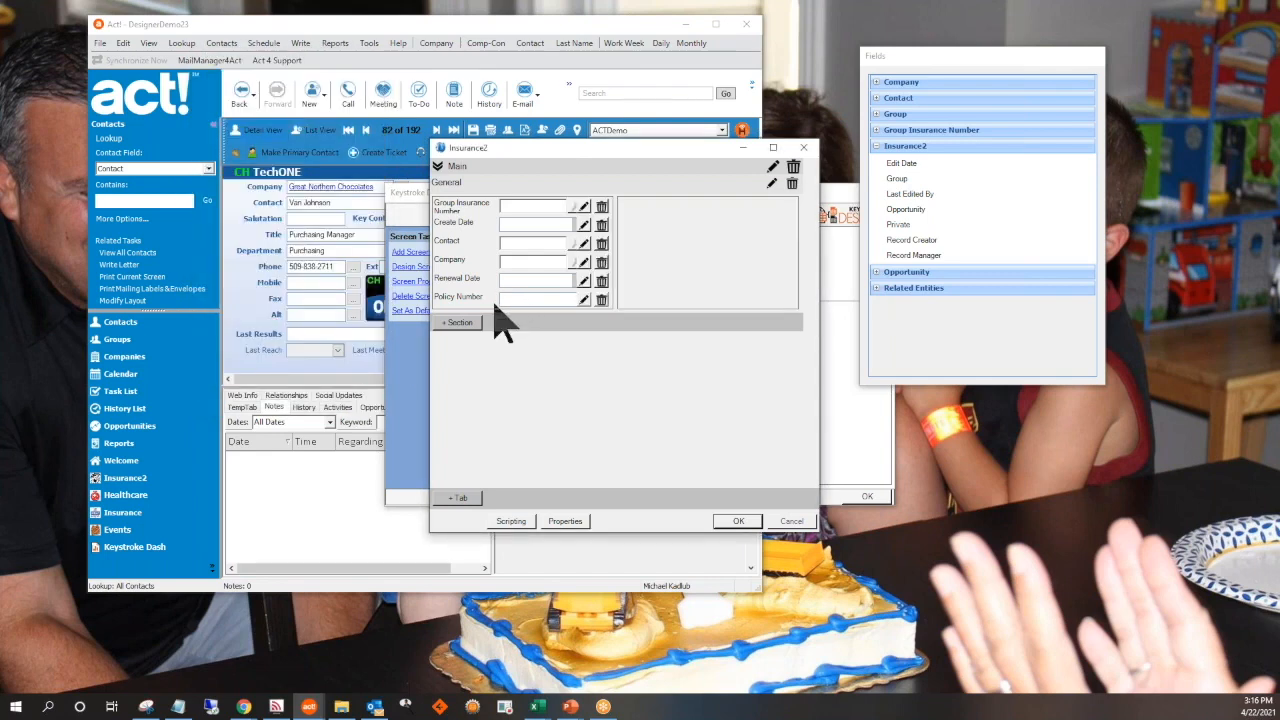
Move the Policy Number, Renewal Date and Company fields into the General section's second column
{"action": "left_click_drag", "start_coordinate": [688, 222], "coordinate": [690, 224]}
{"action": "left_click_drag", "start_coordinate": [476, 282], "coordinate": [680, 250]}
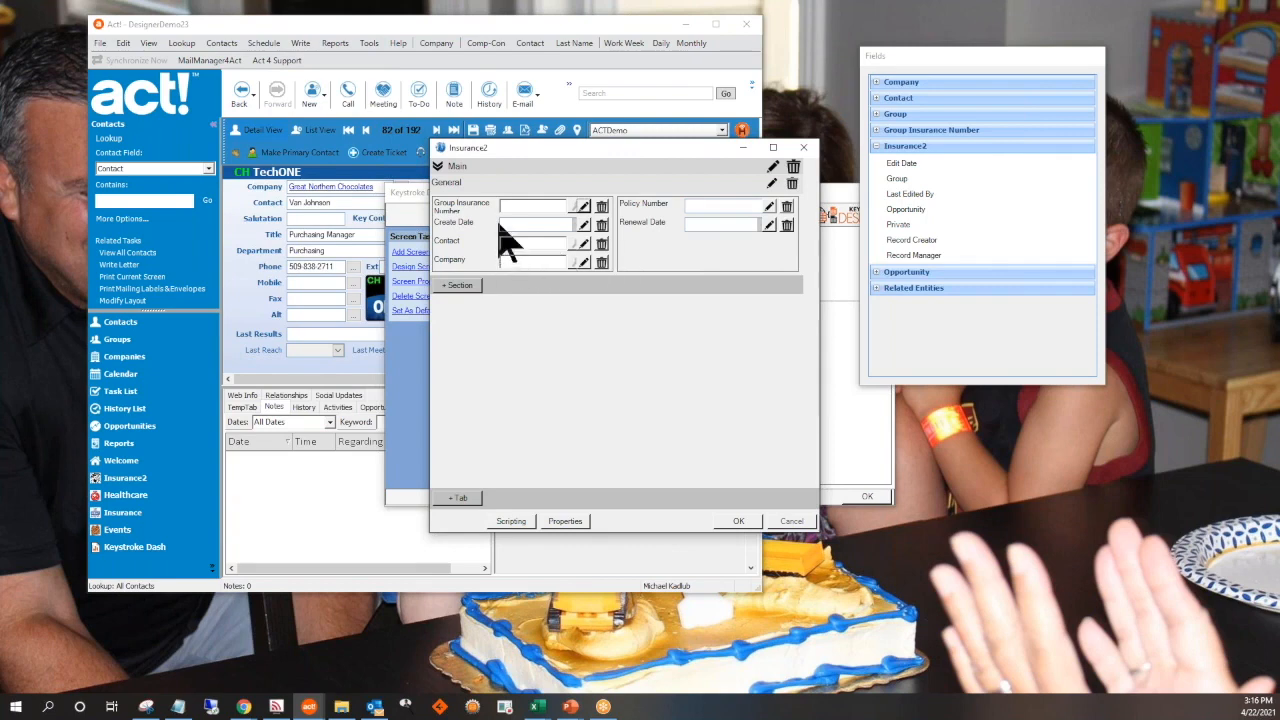
{"action": "left_click_drag", "start_coordinate": [498, 229], "coordinate": [696, 245]}
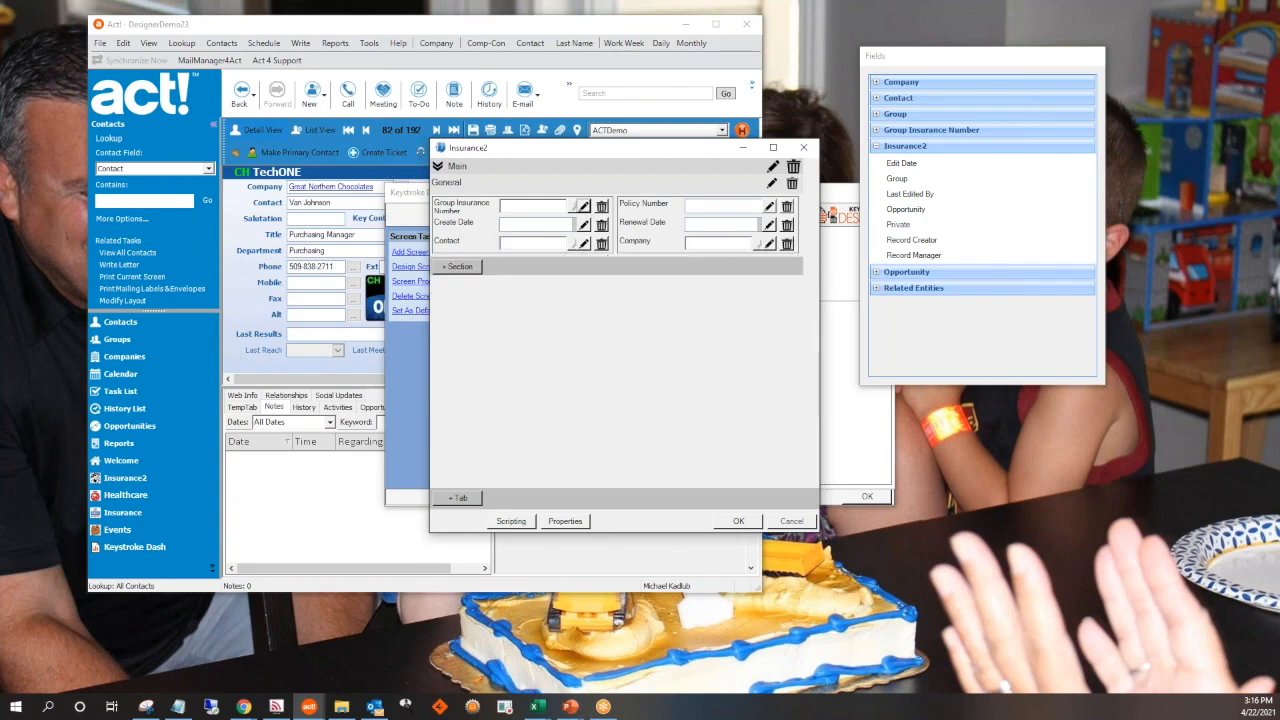
Add a new section named Second Section below General on the Main tab
{"action": "left_click", "coordinate": [460, 268]}
{"action": "type", "text": "Second Section"}
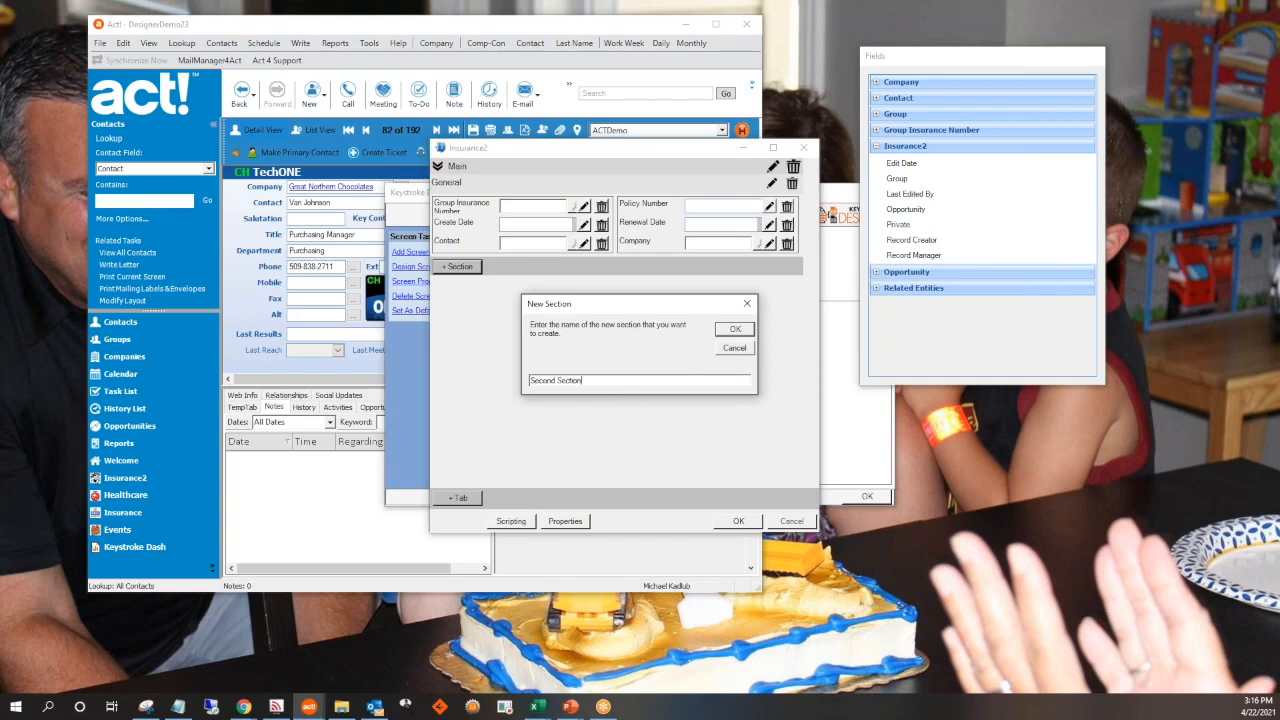
{"action": "left_click", "coordinate": [735, 332]}
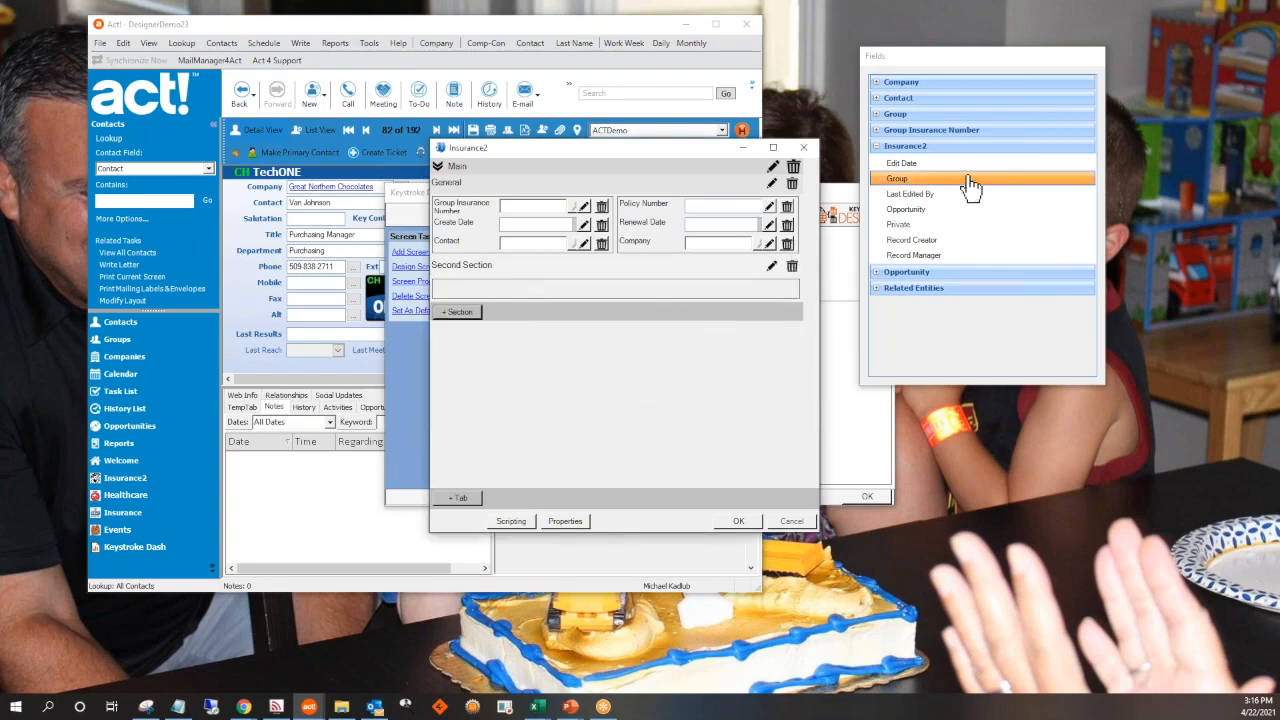
Place the Edit Date, Opportunity and Group fields in Second Section
{"action": "left_click_drag", "start_coordinate": [648, 292], "coordinate": [650, 291]}
{"action": "left_click_drag", "start_coordinate": [917, 167], "coordinate": [648, 306]}
{"action": "left_click_drag", "start_coordinate": [910, 180], "coordinate": [686, 316]}
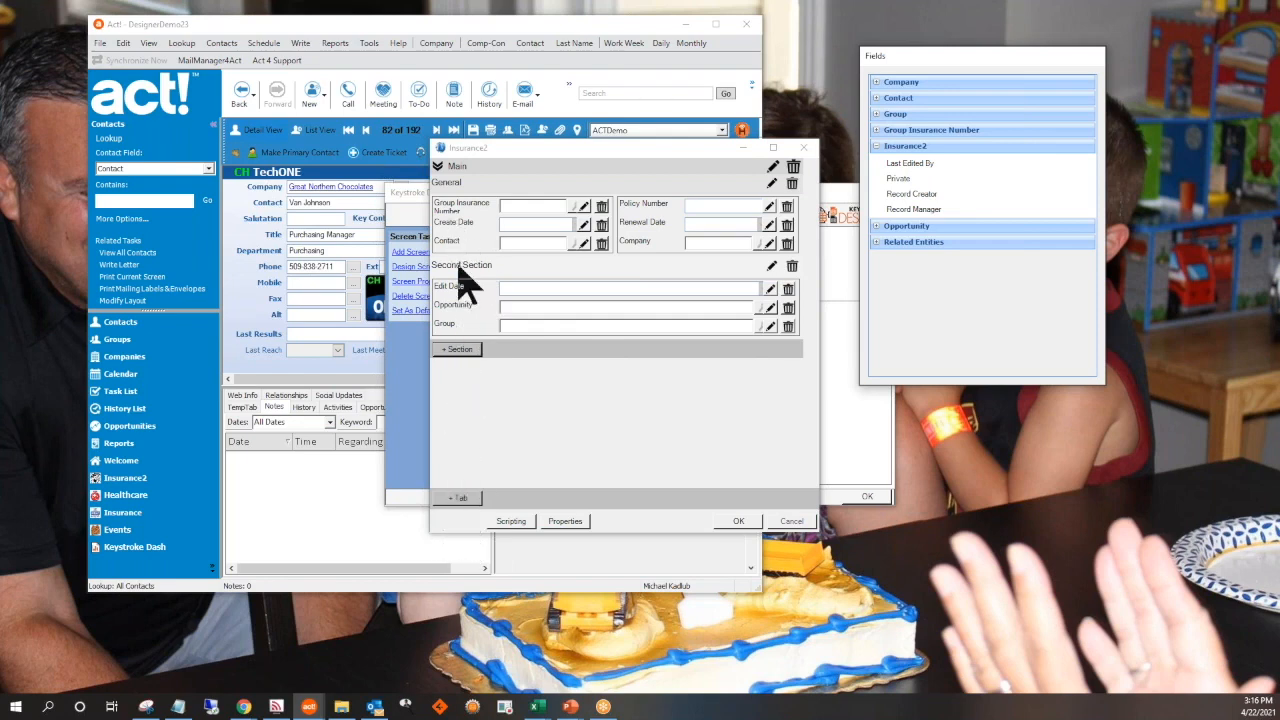
Add a tab with the default name New Tab and place Record Creator, Record Manager and Last Edited By in its section
{"action": "left_click", "coordinate": [457, 500]}
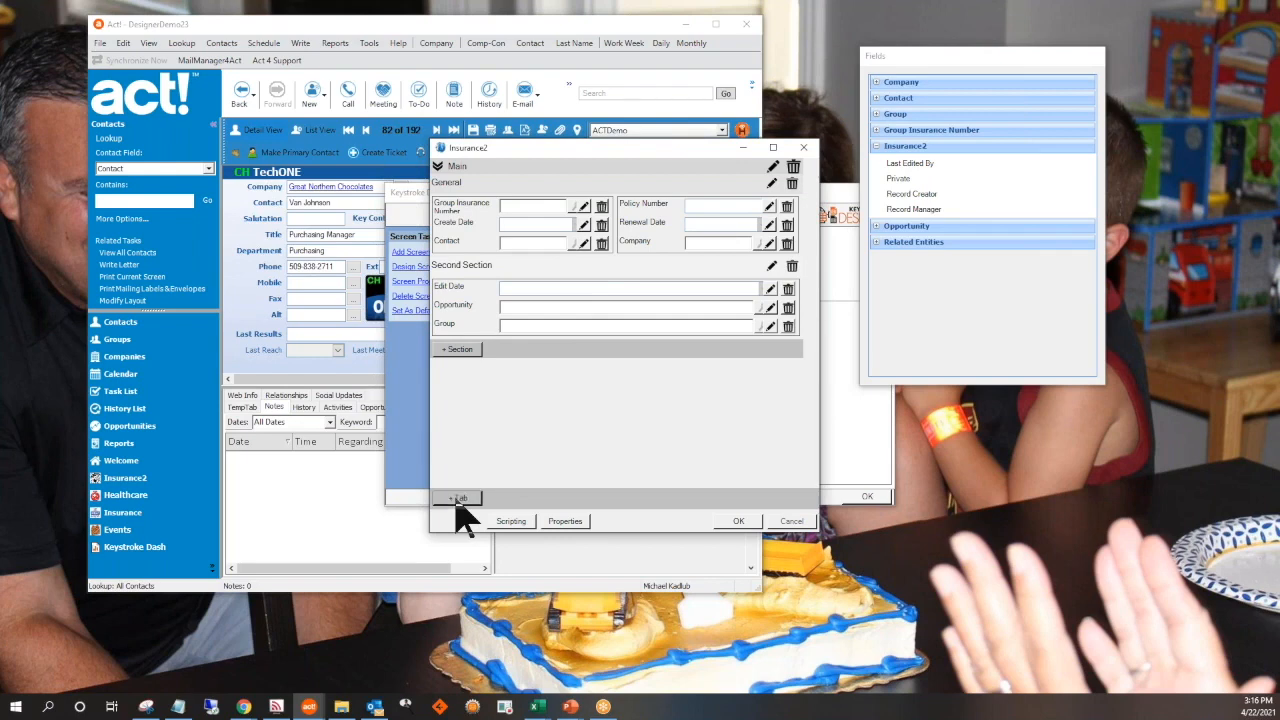
{"action": "left_click", "coordinate": [457, 500]}
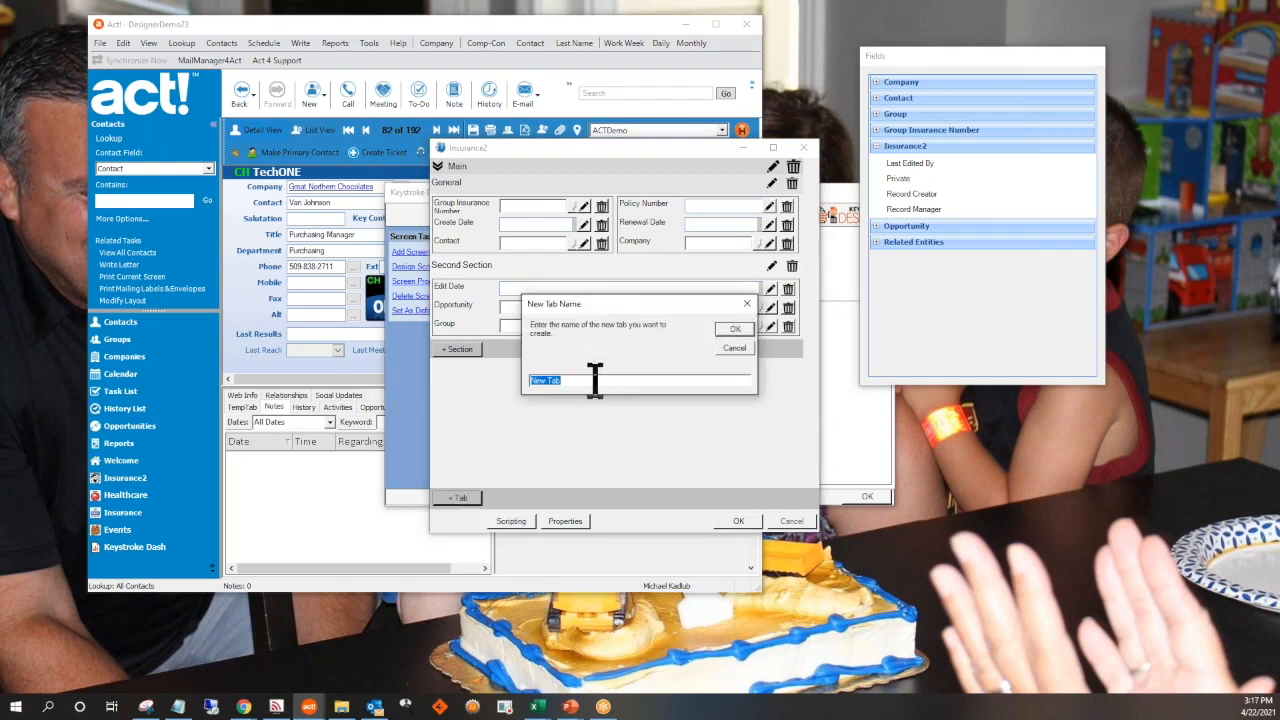
{"action": "left_click", "coordinate": [731, 331]}
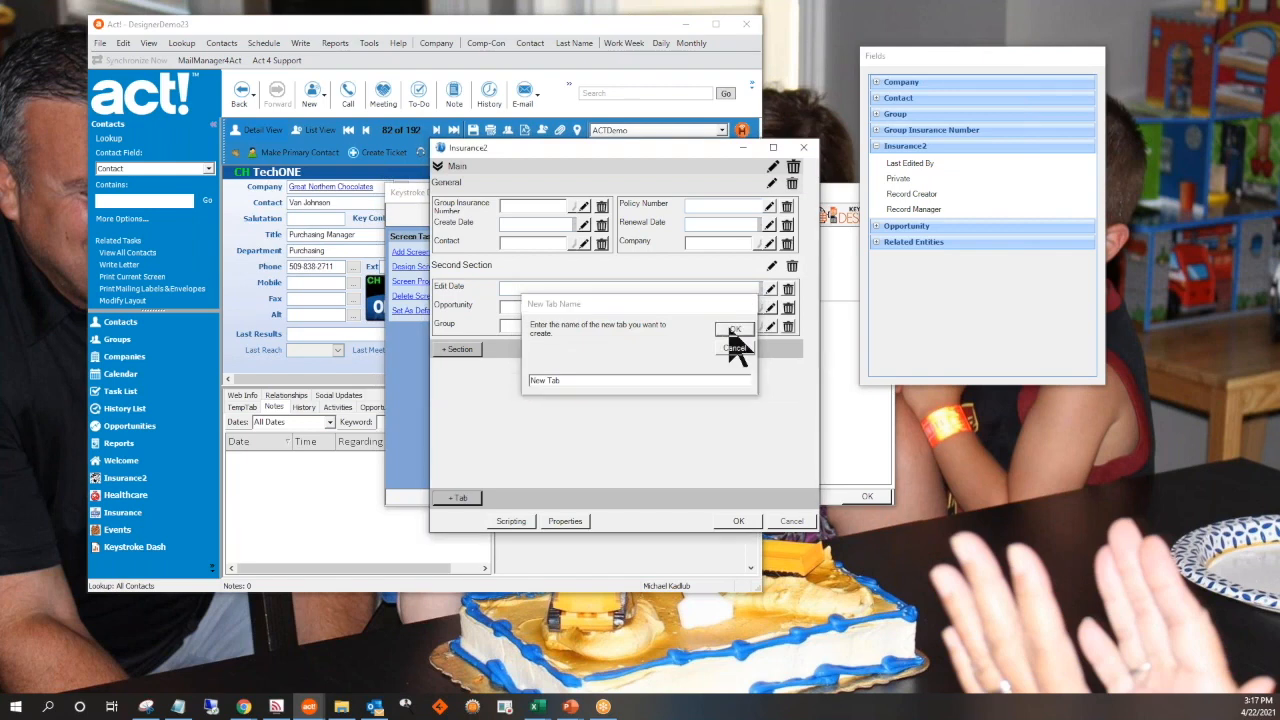
{"action": "left_click_drag", "start_coordinate": [893, 165], "coordinate": [577, 420]}
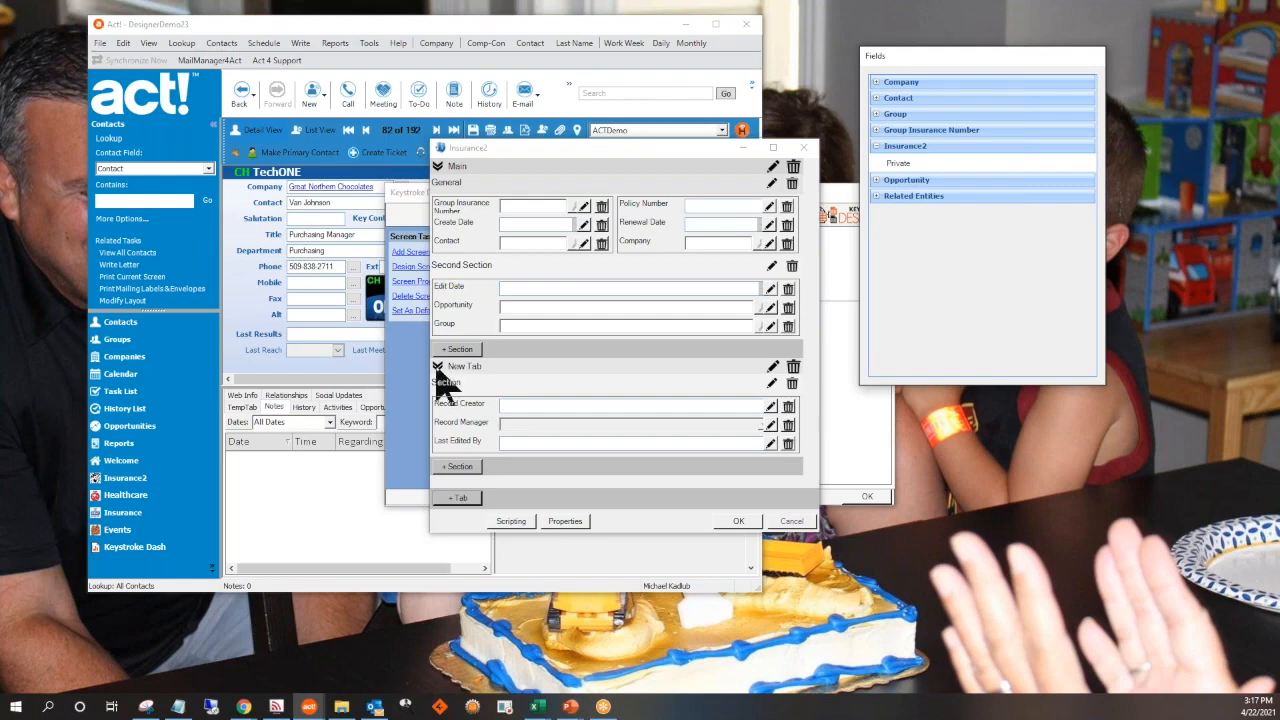
Collapse New Tab and Main in the screen design, and expand Main again
{"action": "left_click", "coordinate": [438, 367]}
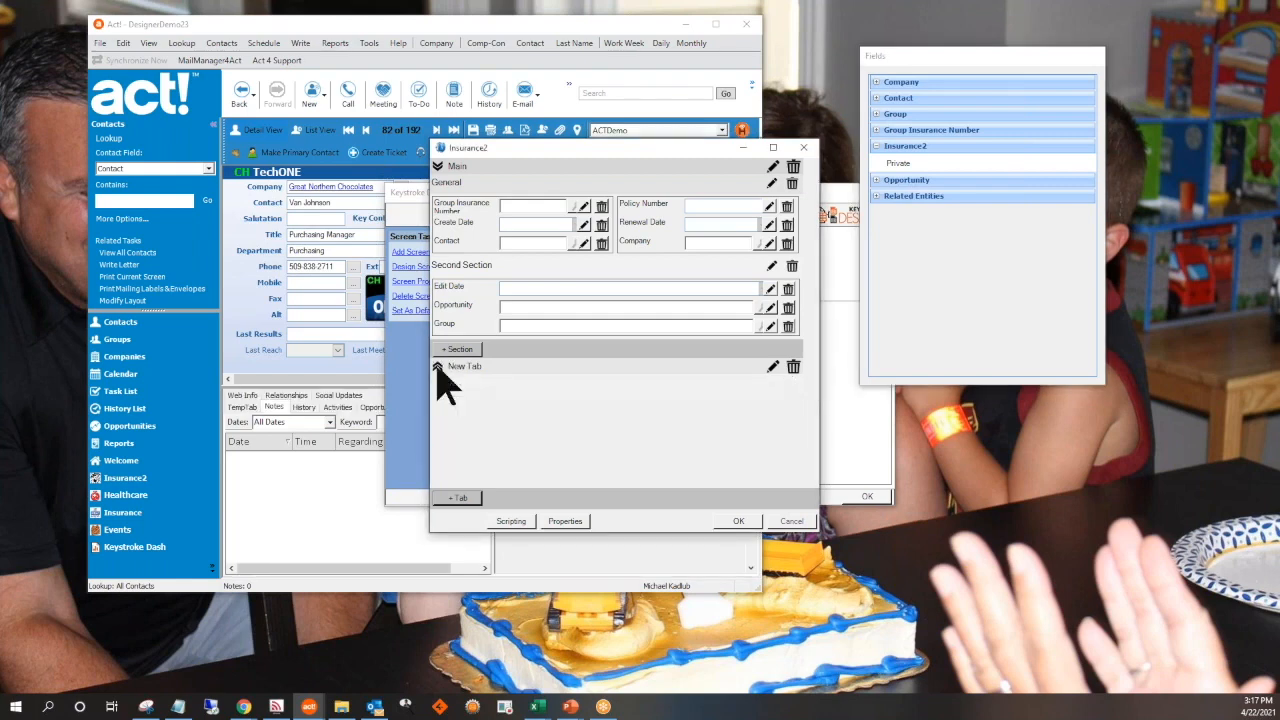
{"action": "left_click", "coordinate": [438, 167]}
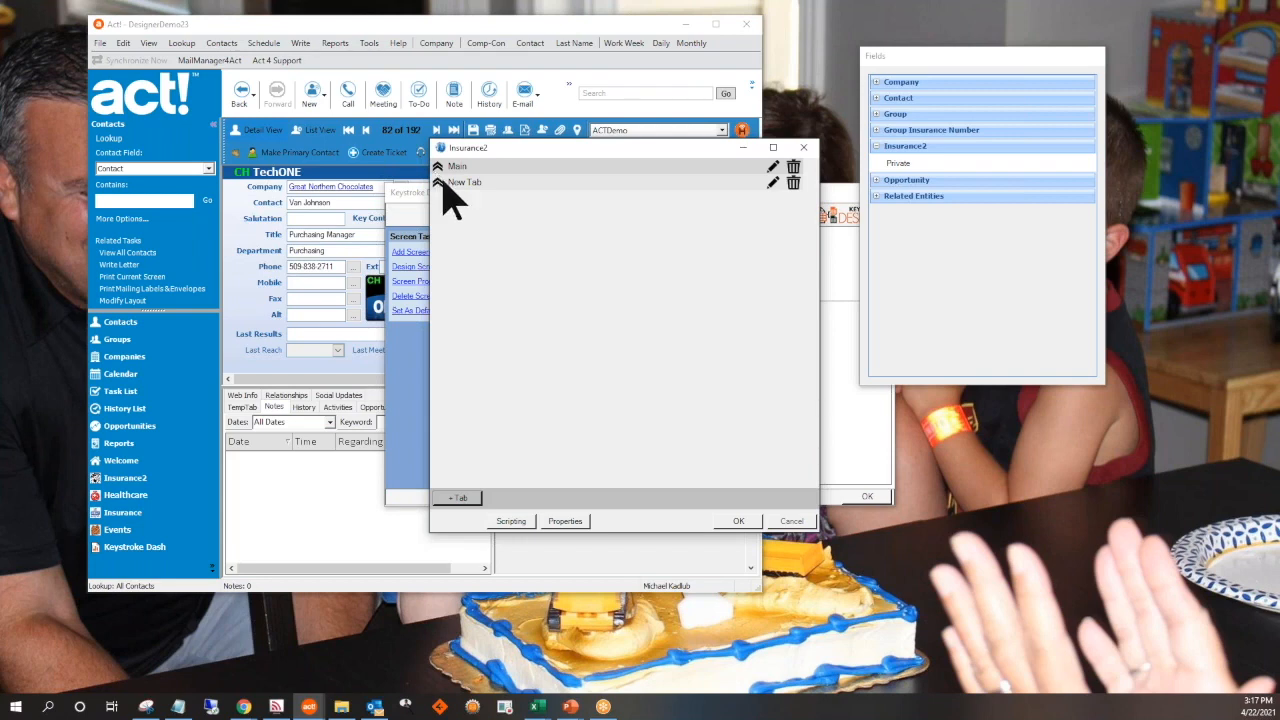
{"action": "left_click", "coordinate": [438, 167]}
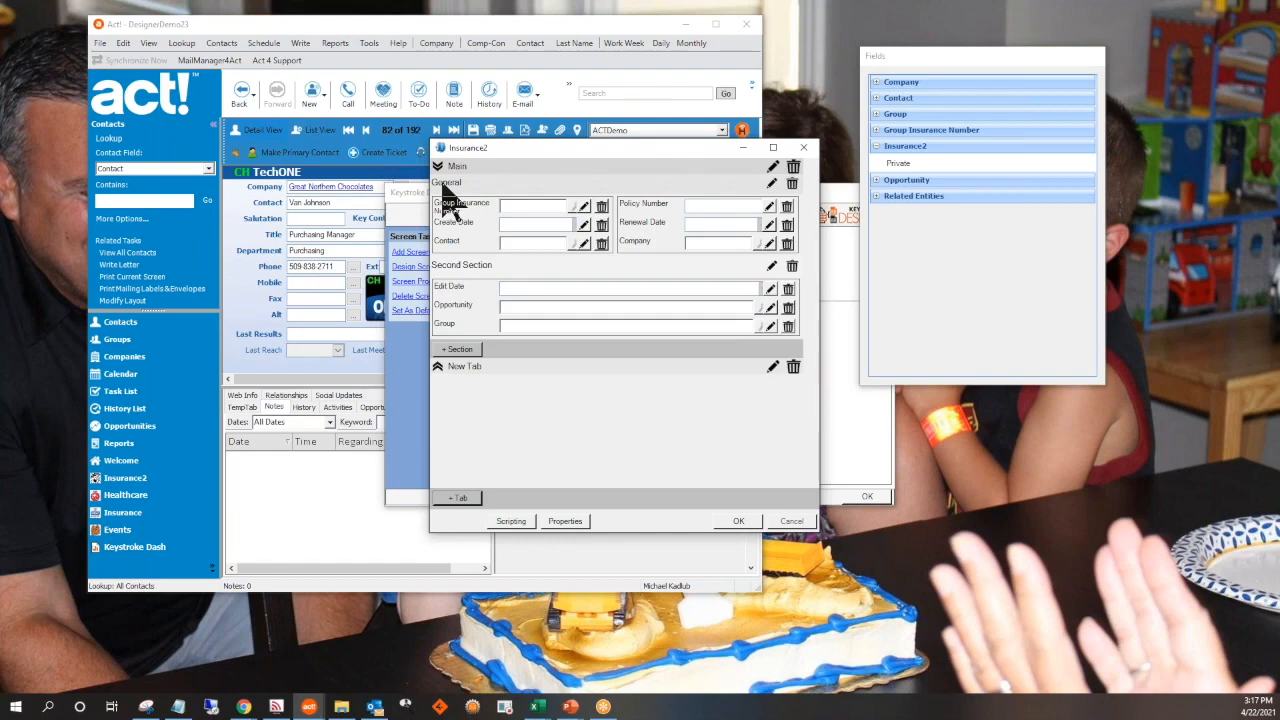
Expand New Tab in the screen design and set the screen's title to Insurance Policy with a blue background color
{"action": "left_click", "coordinate": [438, 367]}
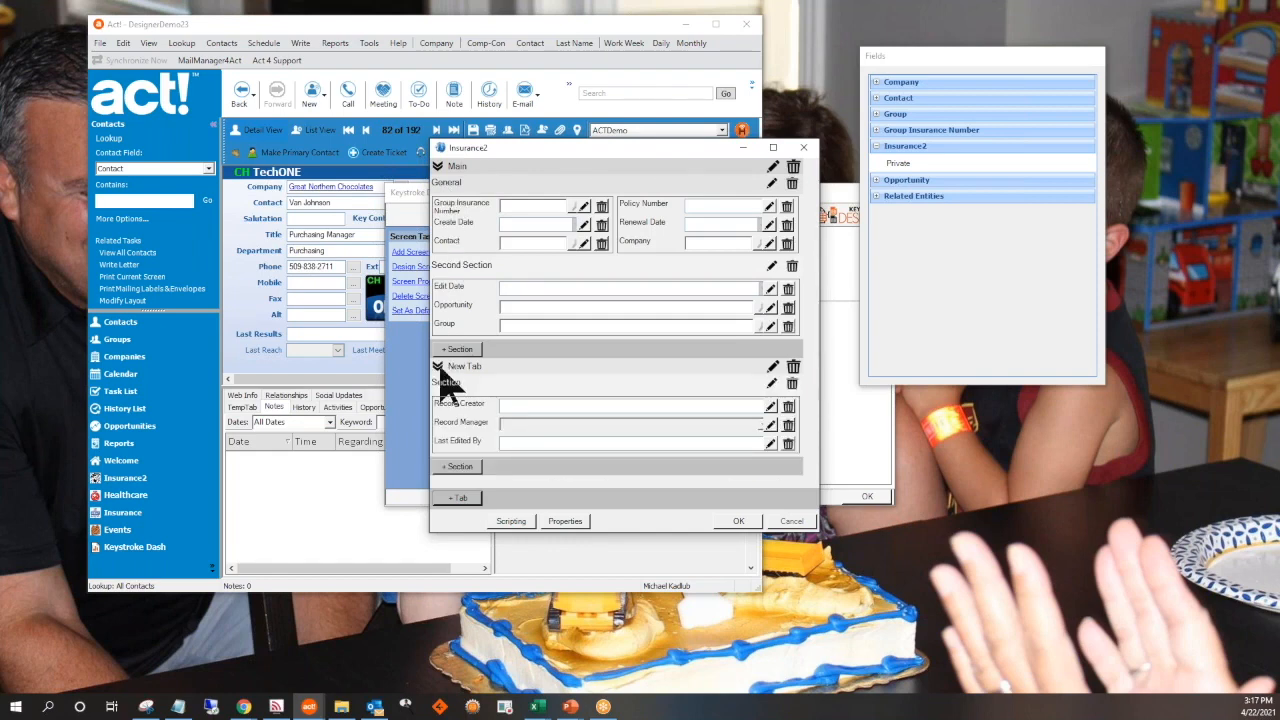
{"action": "left_click", "coordinate": [566, 522]}
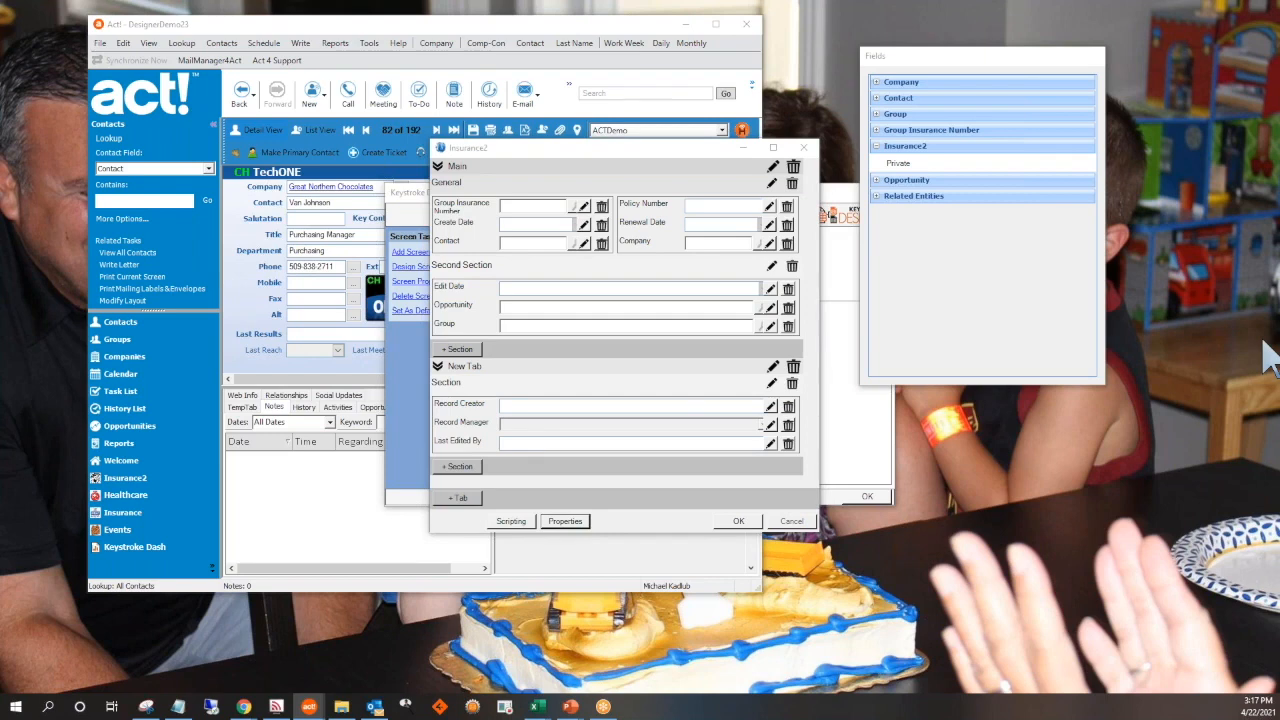
{"action": "left_click_drag", "start_coordinate": [995, 62], "coordinate": [351, 149]}
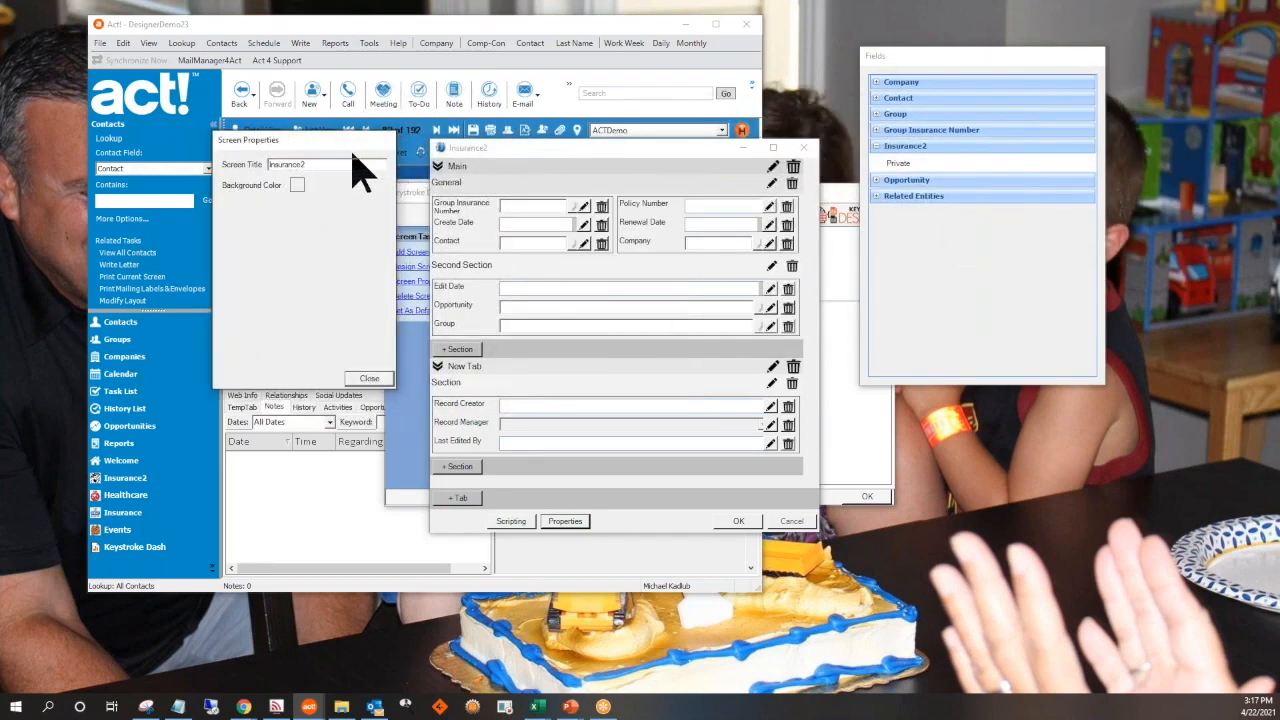
{"action": "double_click", "coordinate": [323, 165]}
{"action": "left_click", "coordinate": [337, 165]}
{"action": "left_click", "coordinate": [297, 185]}
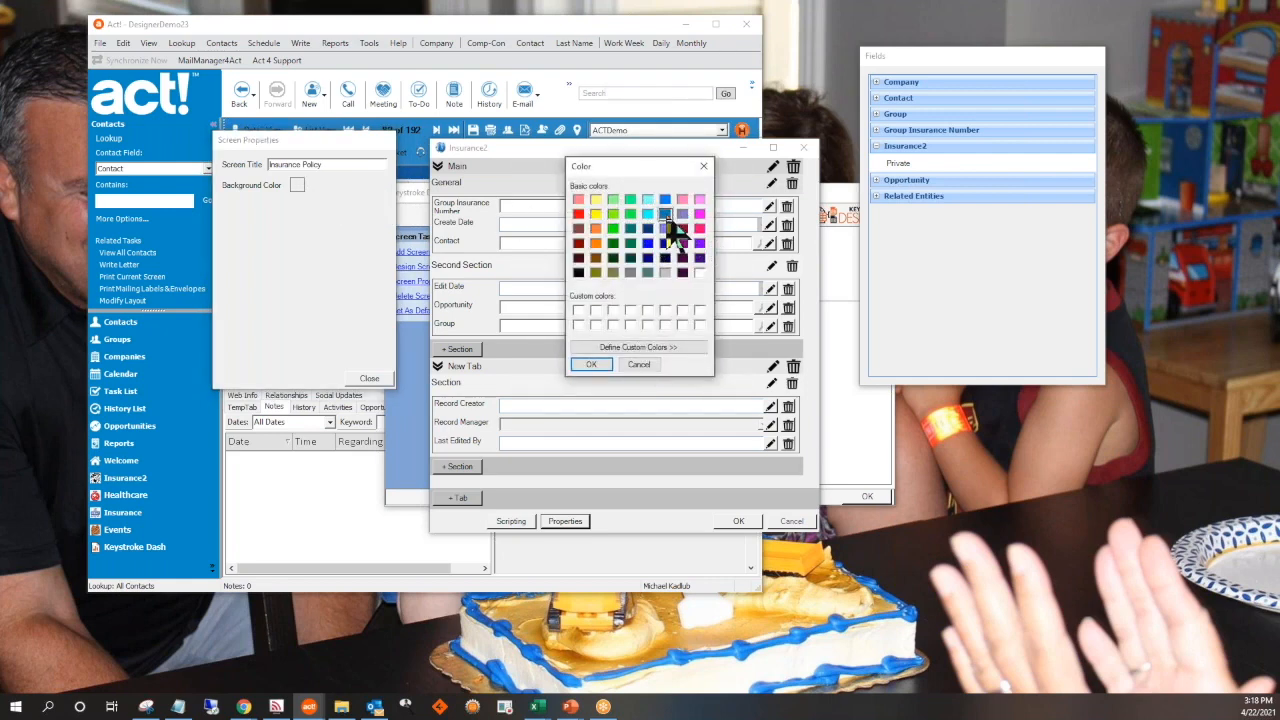
{"action": "left_click", "coordinate": [596, 365]}
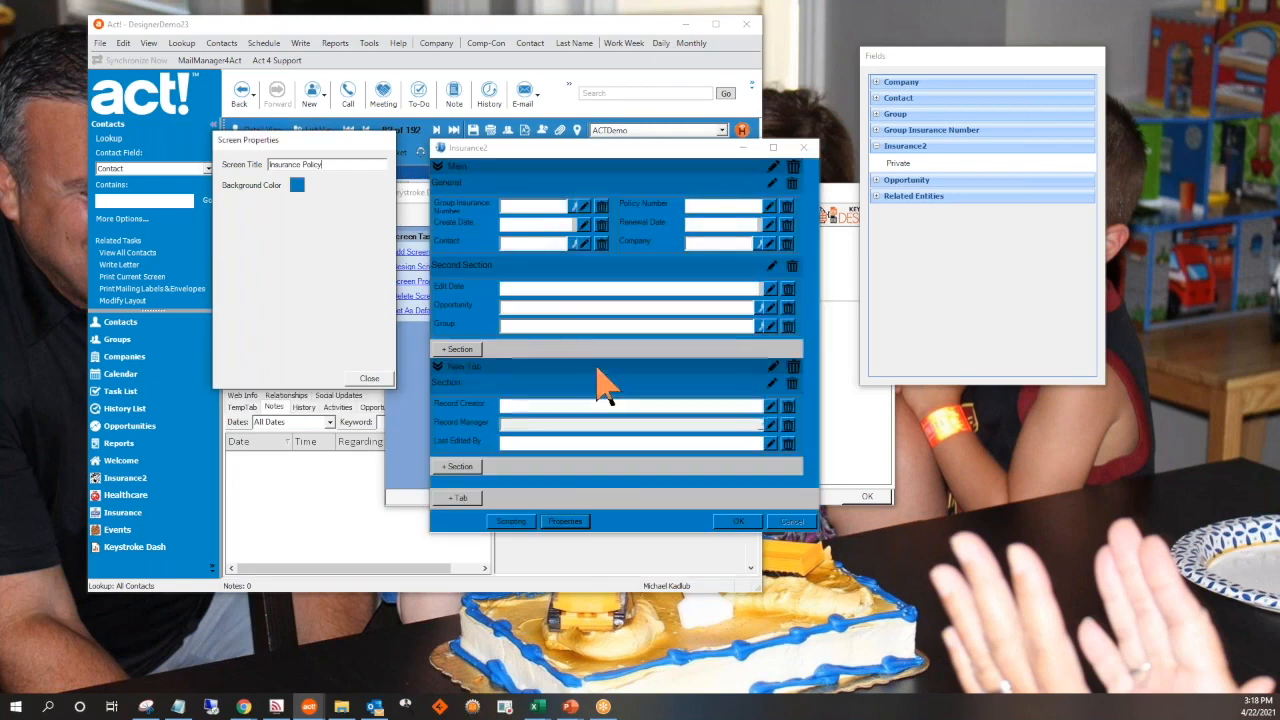
{"action": "left_click", "coordinate": [368, 379]}
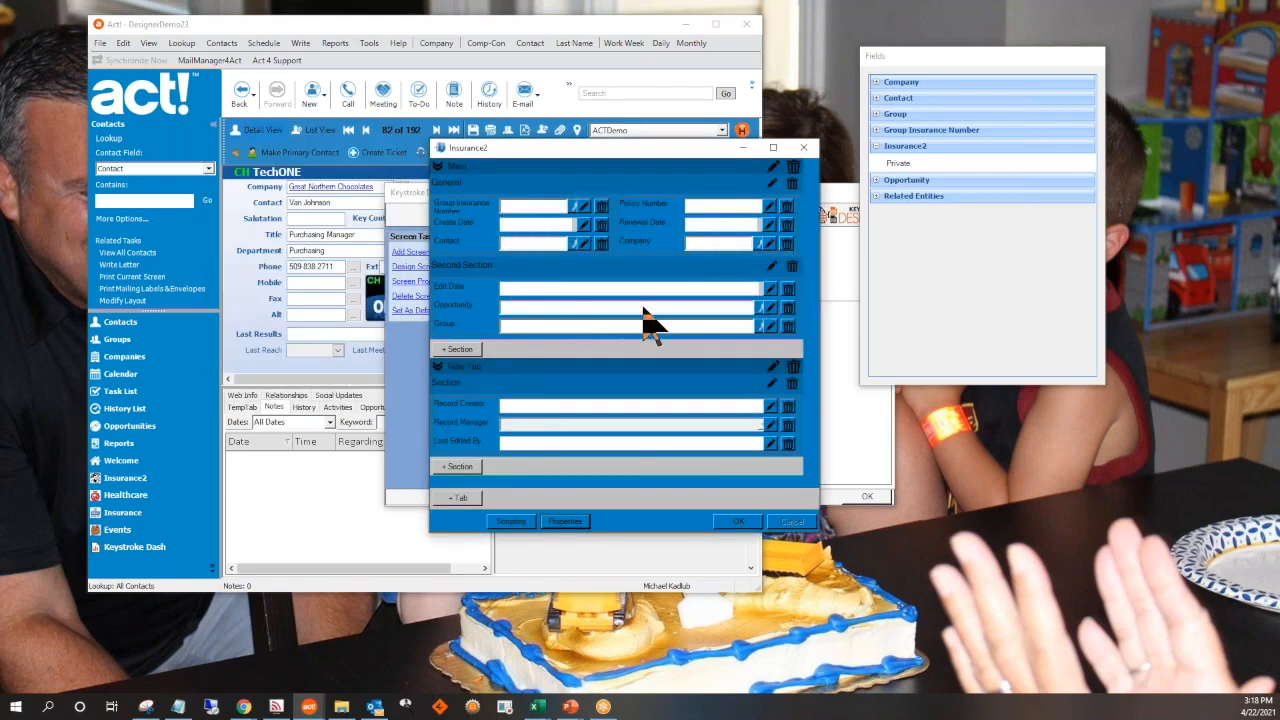
Examine the Insurance2 screen's script template with its load, before-close and field-change events, leaving the code unedited
{"action": "left_click", "coordinate": [508, 522]}
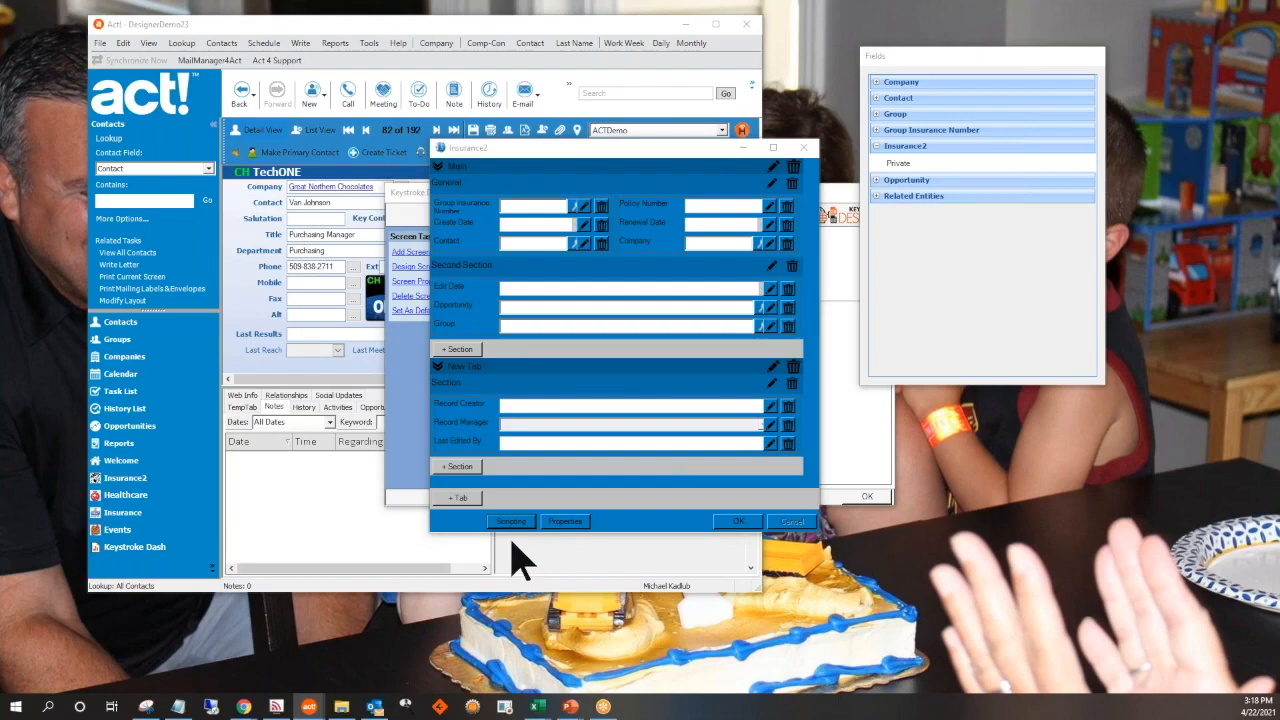
{"action": "left_click", "coordinate": [512, 523]}
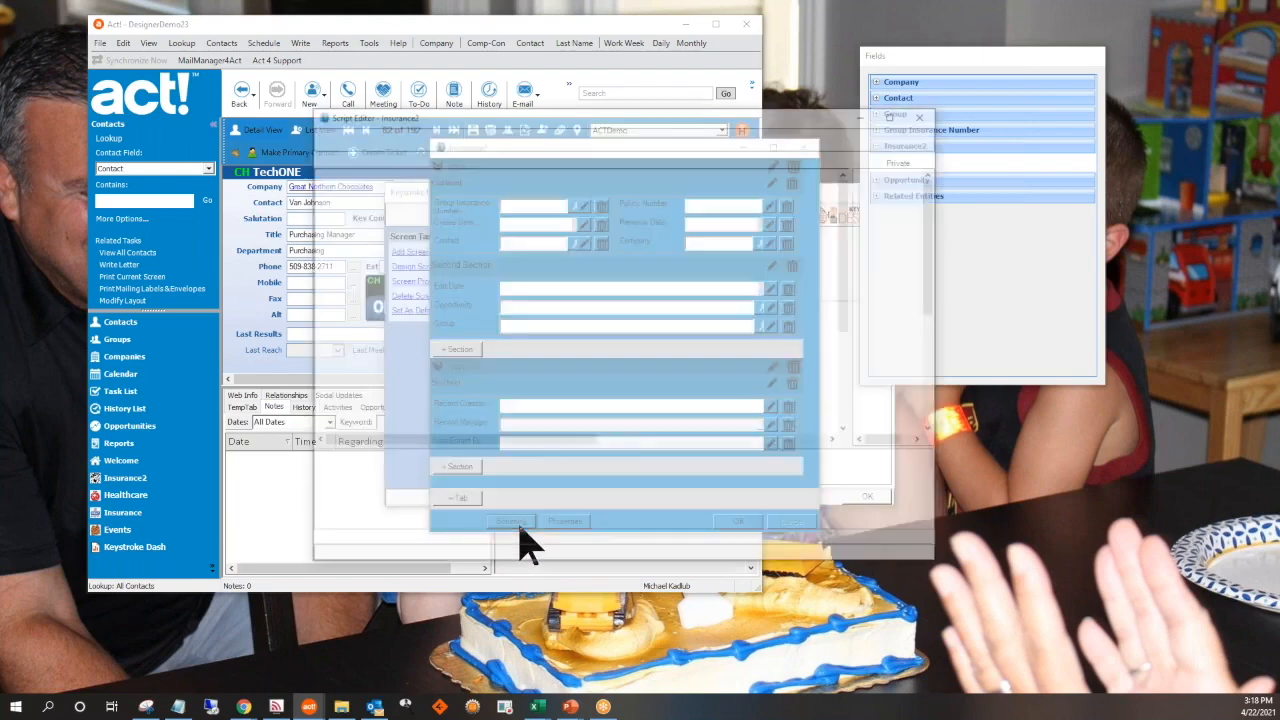
{"action": "left_click_drag", "start_coordinate": [853, 222], "coordinate": [849, 400]}
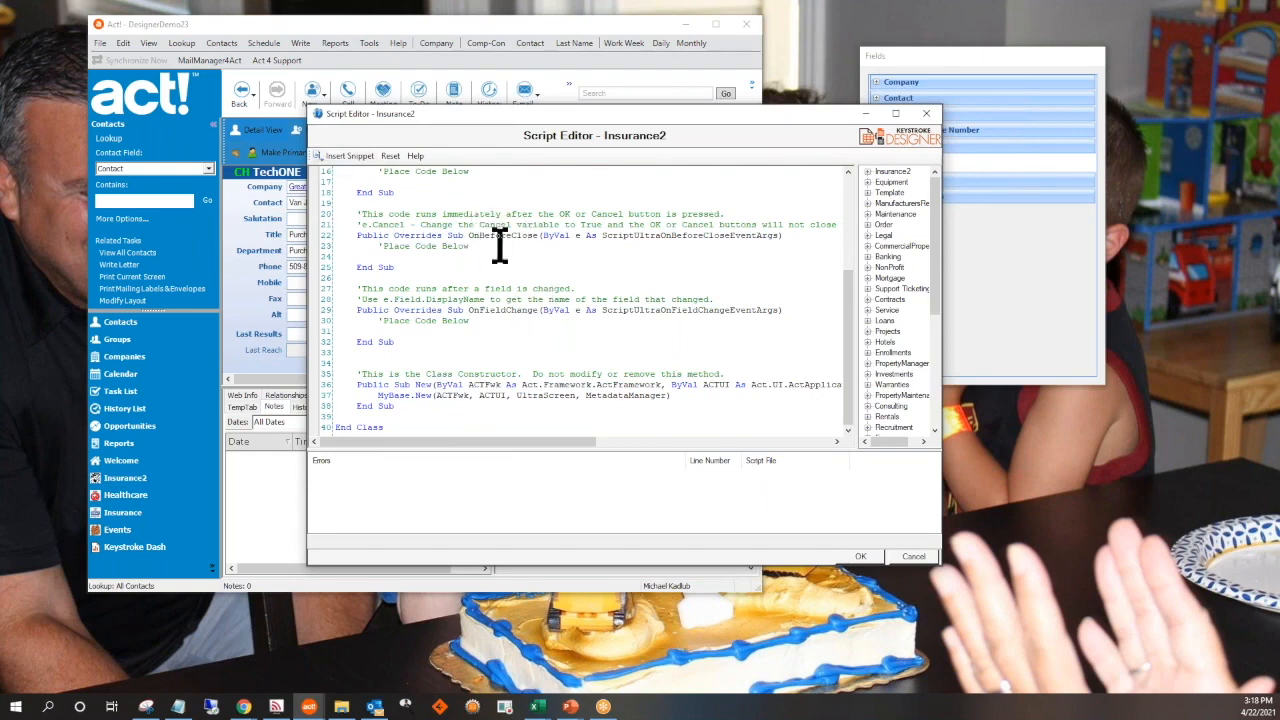
{"action": "left_click_drag", "start_coordinate": [852, 368], "coordinate": [856, 300]}
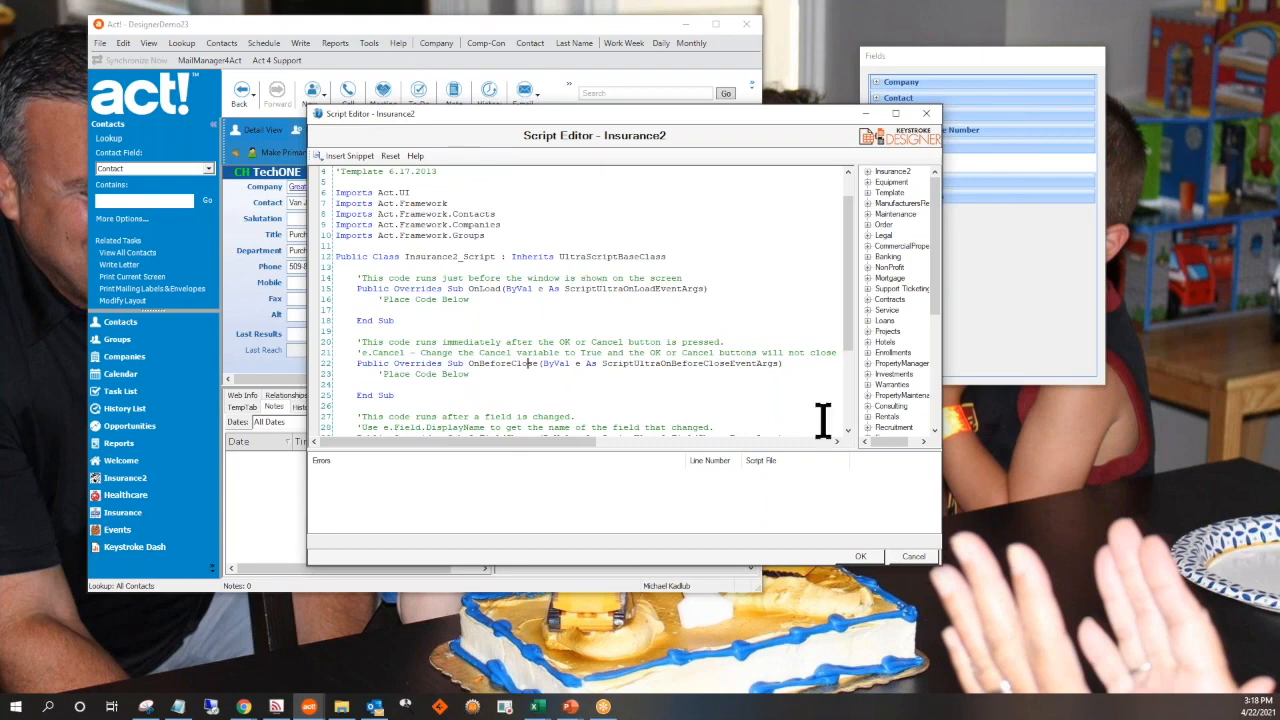
{"action": "left_click", "coordinate": [913, 558]}
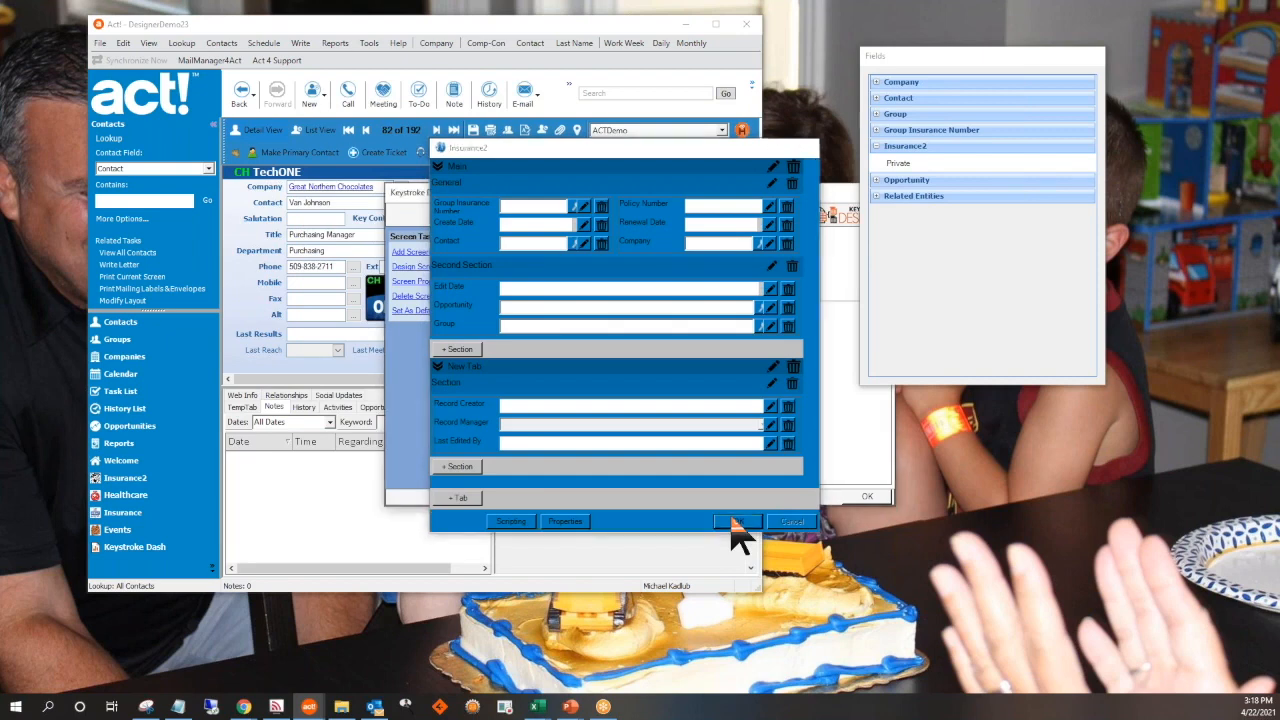
Save the Insurance2 screen design and return to the maximized contact view with its Insurance2 records shown
{"action": "left_click", "coordinate": [737, 522]}
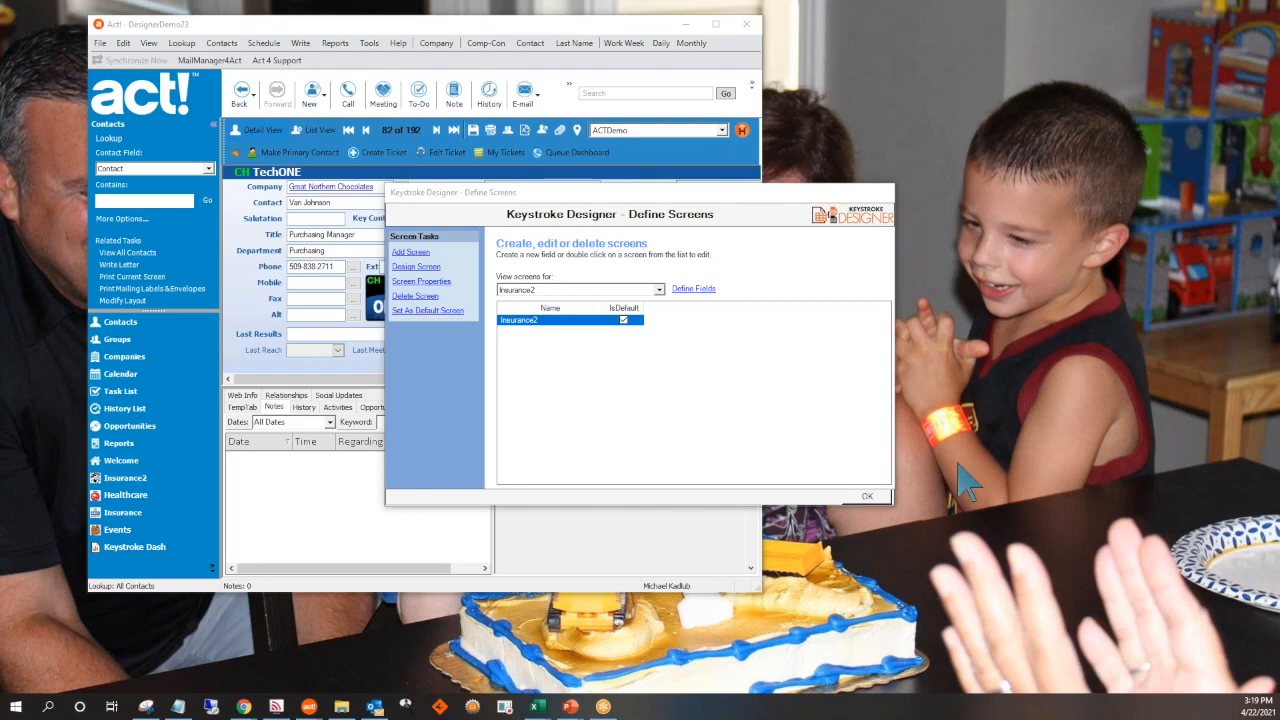
{"action": "left_click", "coordinate": [862, 499]}
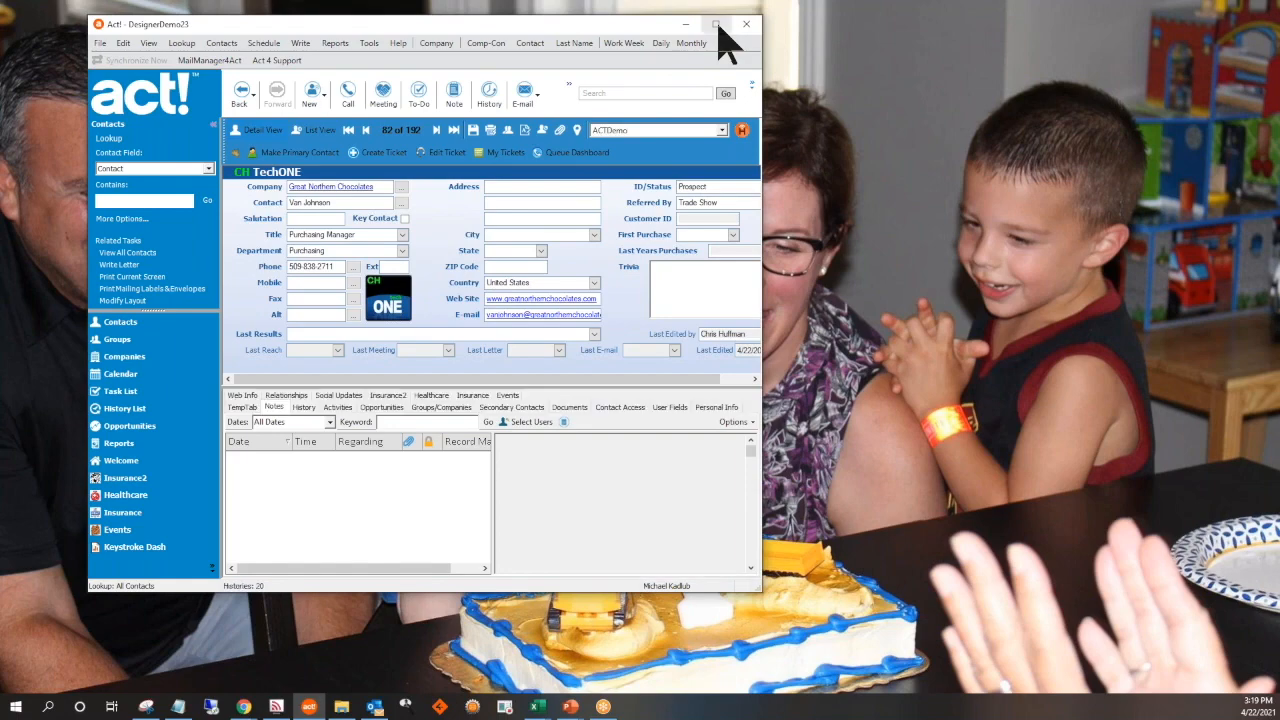
{"action": "left_click", "coordinate": [716, 24]}
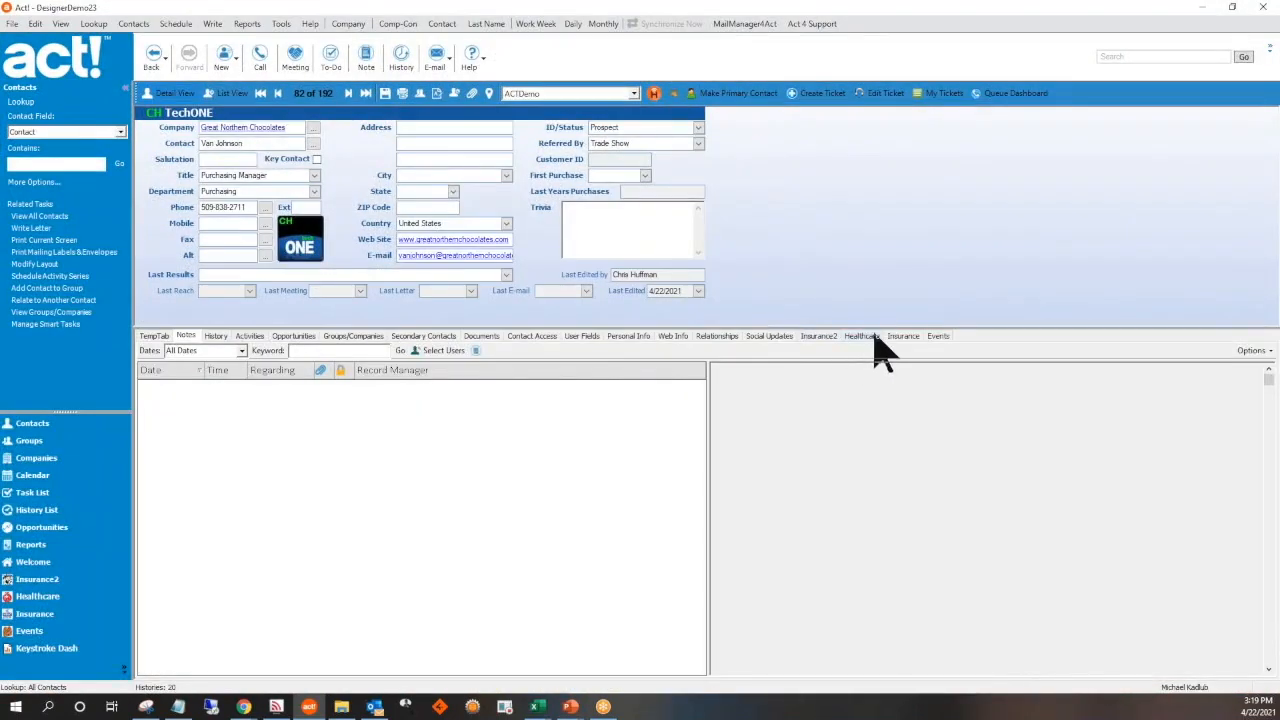
{"action": "left_click", "coordinate": [818, 337]}
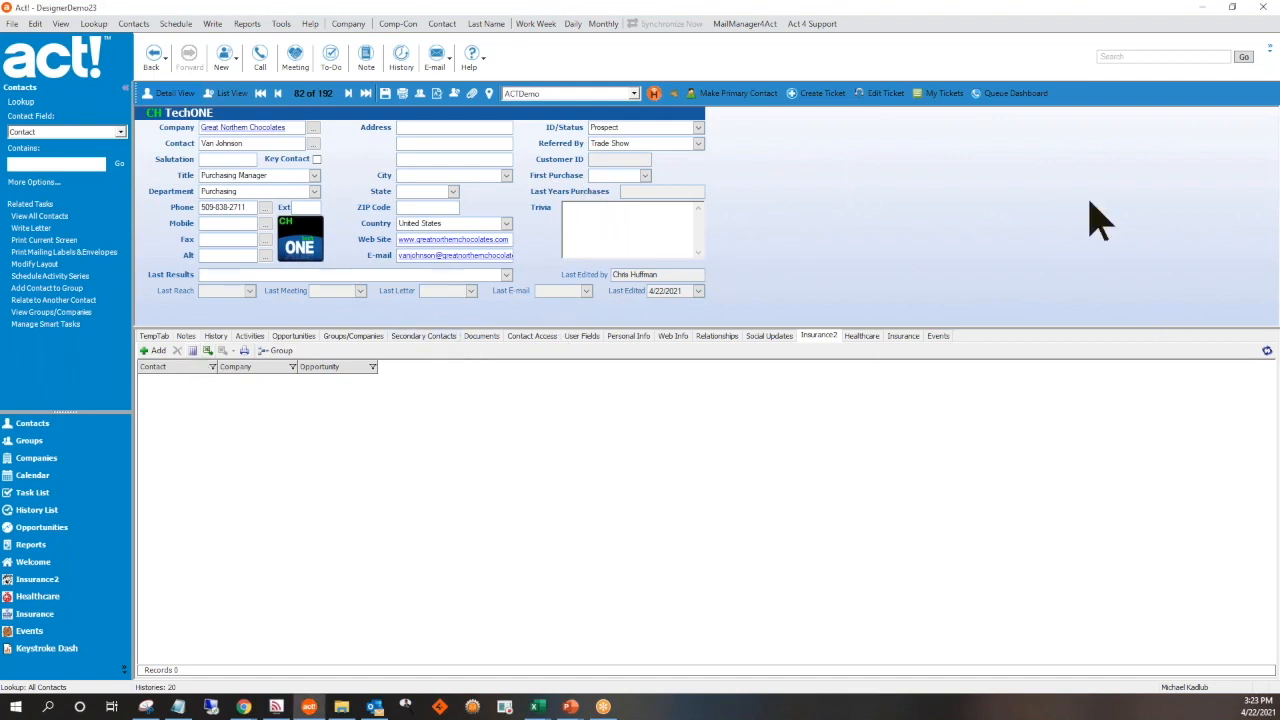
Add the Group Insurance Number, Policy Number and Renewal Date fields of Insurance2 as columns in the record list
{"action": "left_click", "coordinate": [195, 362]}
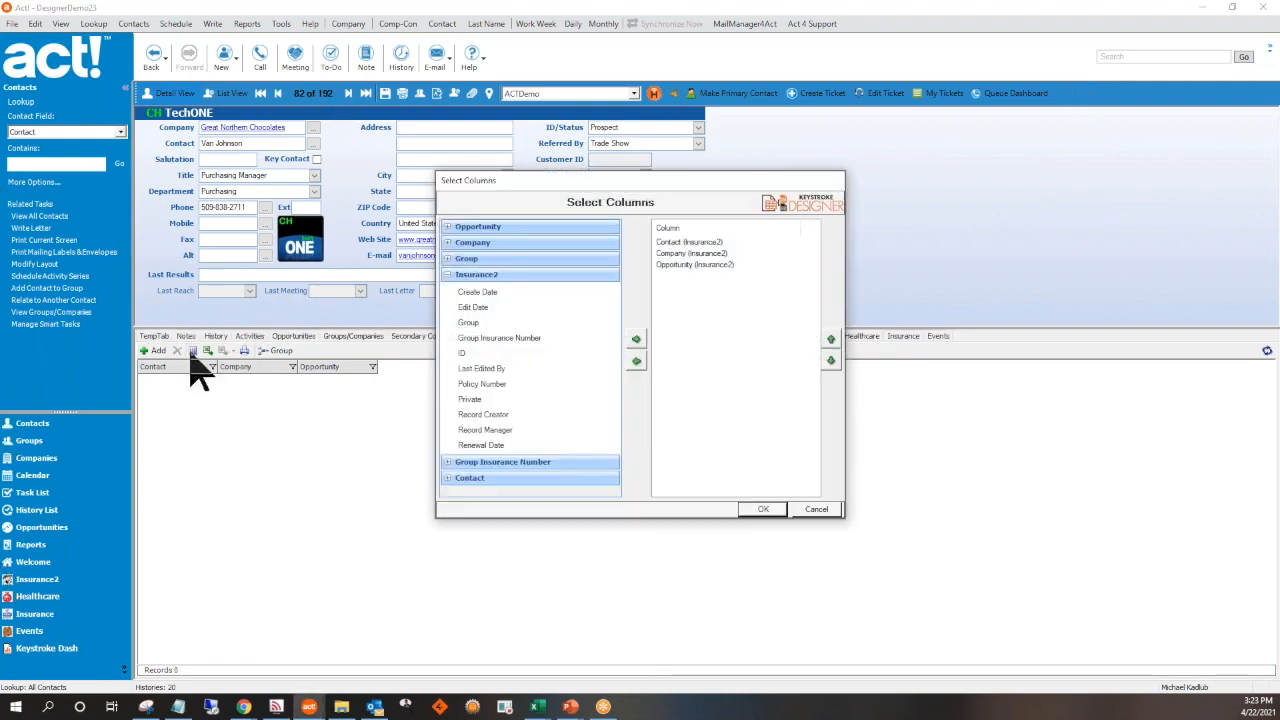
{"action": "left_click", "coordinate": [520, 338]}
{"action": "left_click", "coordinate": [637, 341]}
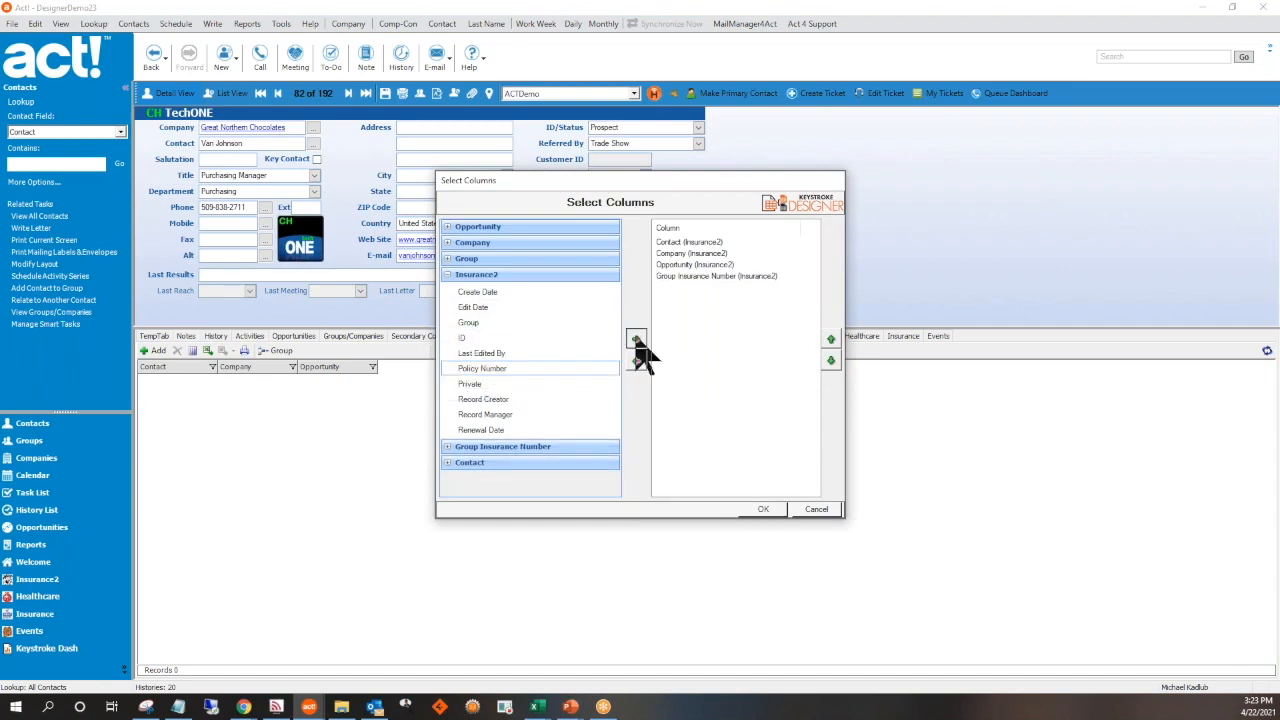
{"action": "left_click", "coordinate": [637, 341]}
{"action": "left_click", "coordinate": [482, 414]}
{"action": "left_click", "coordinate": [636, 339]}
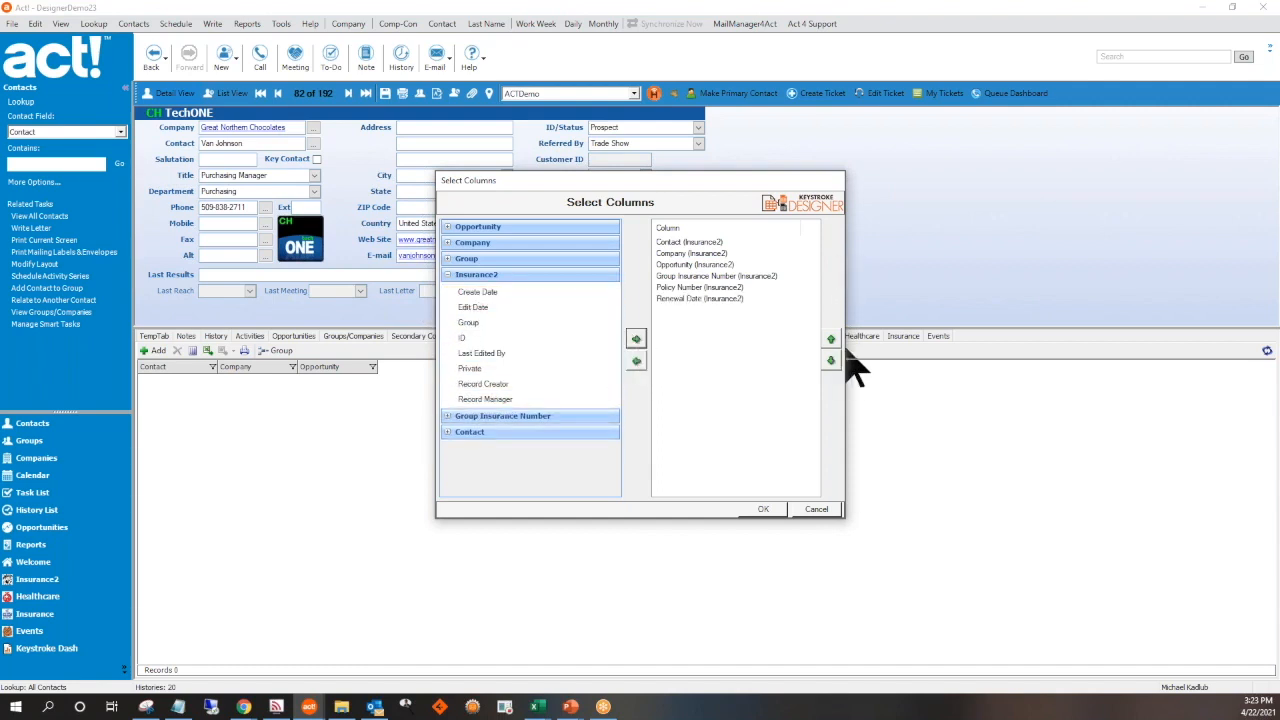
Move the Group Insurance Number column above Opportunity in the column order
{"action": "left_click", "coordinate": [712, 276]}
{"action": "left_click", "coordinate": [830, 340]}
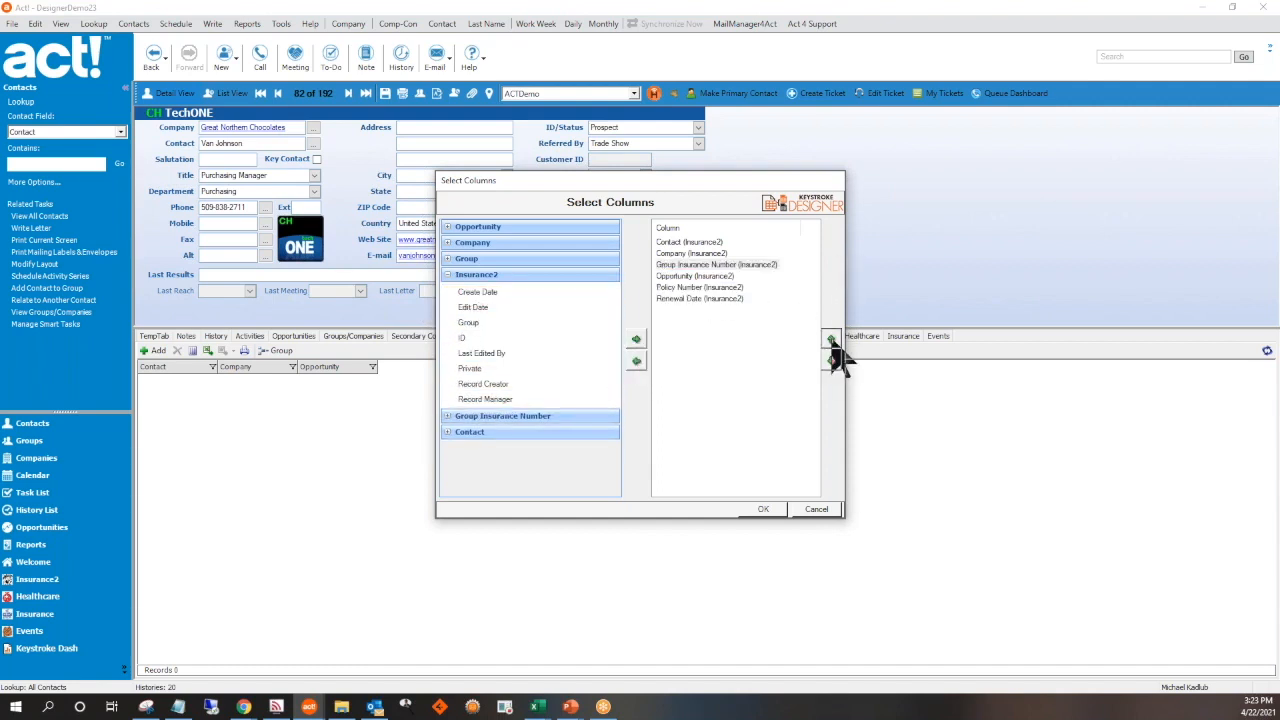
{"action": "left_click", "coordinate": [830, 361]}
{"action": "left_click", "coordinate": [830, 361]}
Examine which Opportunity, Company, Group and Contact fields are available as columns
{"action": "left_click", "coordinate": [477, 291]}
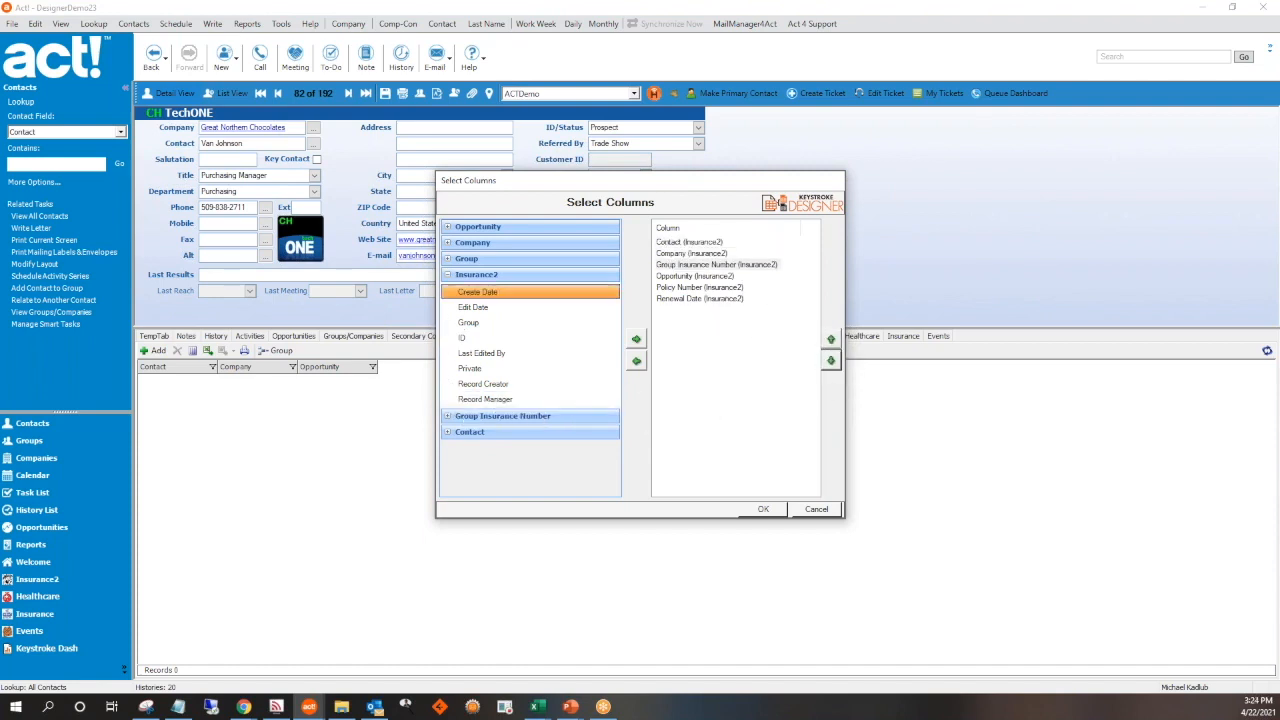
{"action": "left_click", "coordinate": [452, 229]}
{"action": "left_click", "coordinate": [452, 229]}
{"action": "left_click", "coordinate": [452, 243]}
{"action": "left_click", "coordinate": [452, 243]}
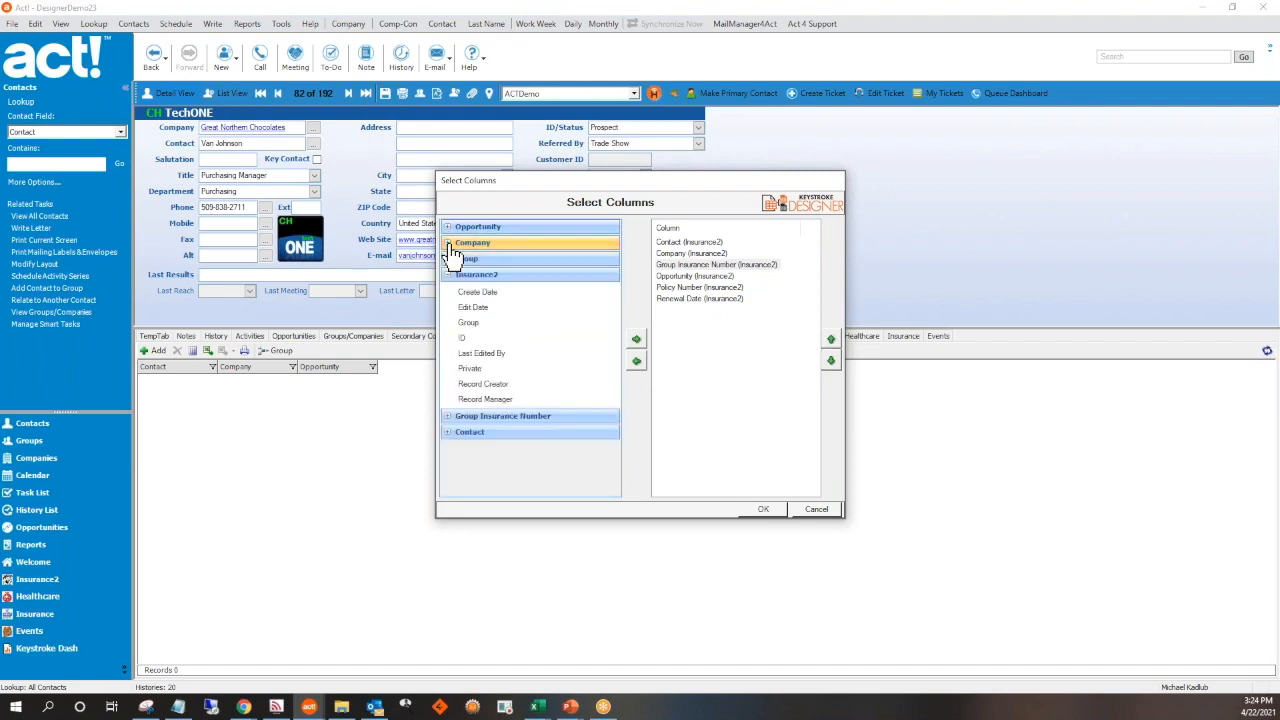
{"action": "left_click", "coordinate": [450, 260]}
{"action": "left_click", "coordinate": [450, 262]}
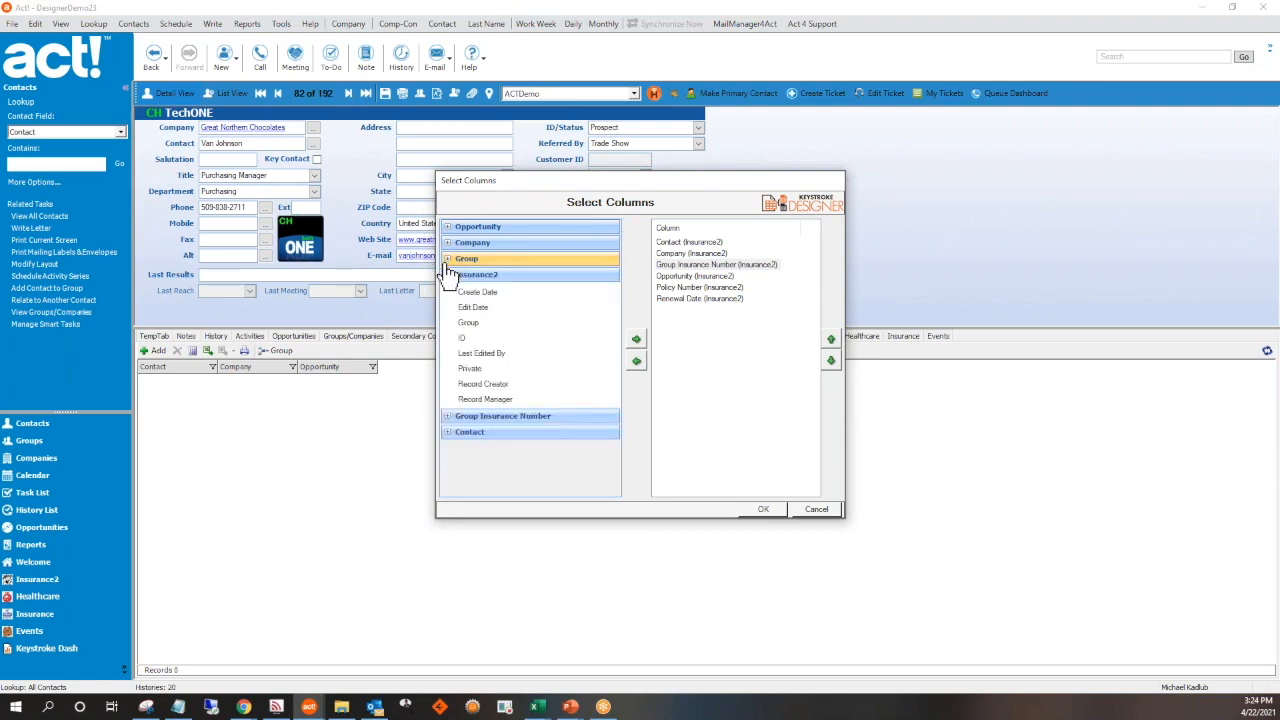
{"action": "left_click", "coordinate": [448, 433]}
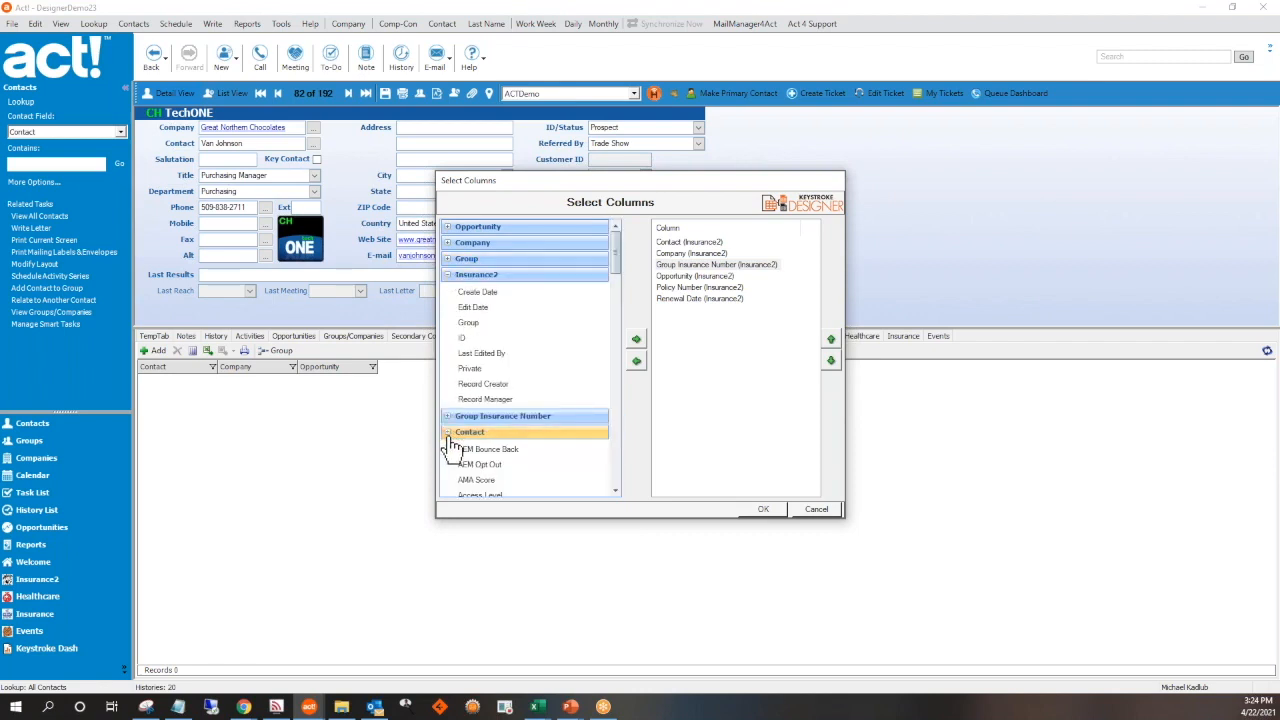
{"action": "left_click", "coordinate": [448, 433]}
Add Account Status, Carrier and Insurance Policy Number from the related Group Insurance Number entity as columns and apply the selection
{"action": "left_click", "coordinate": [449, 418]}
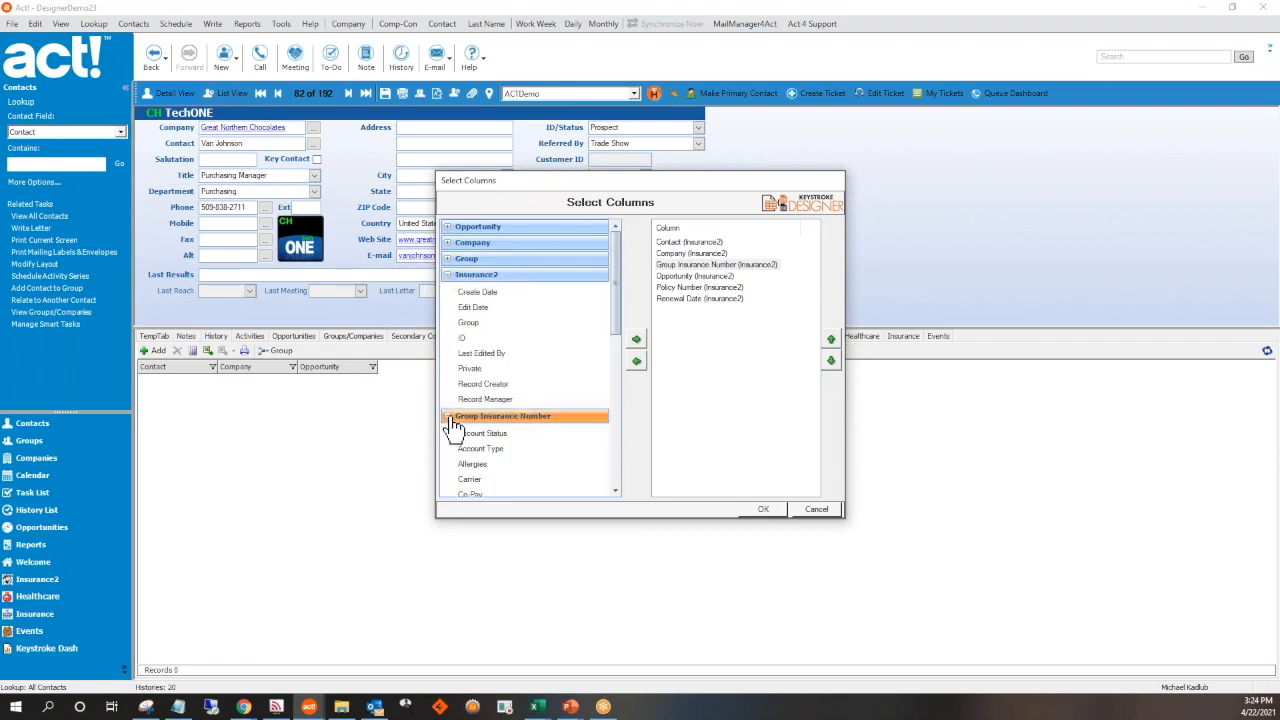
{"action": "left_click_drag", "start_coordinate": [617, 292], "coordinate": [600, 343]}
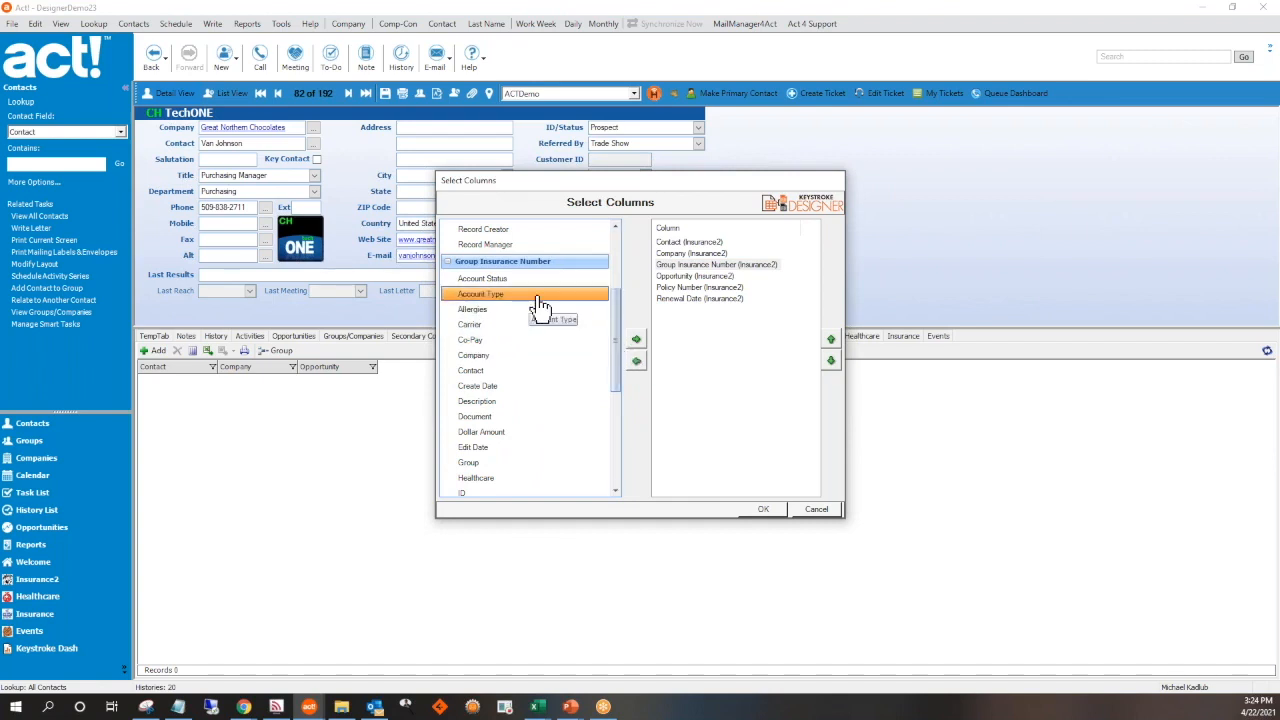
{"action": "double_click", "coordinate": [500, 280]}
{"action": "double_click", "coordinate": [488, 309]}
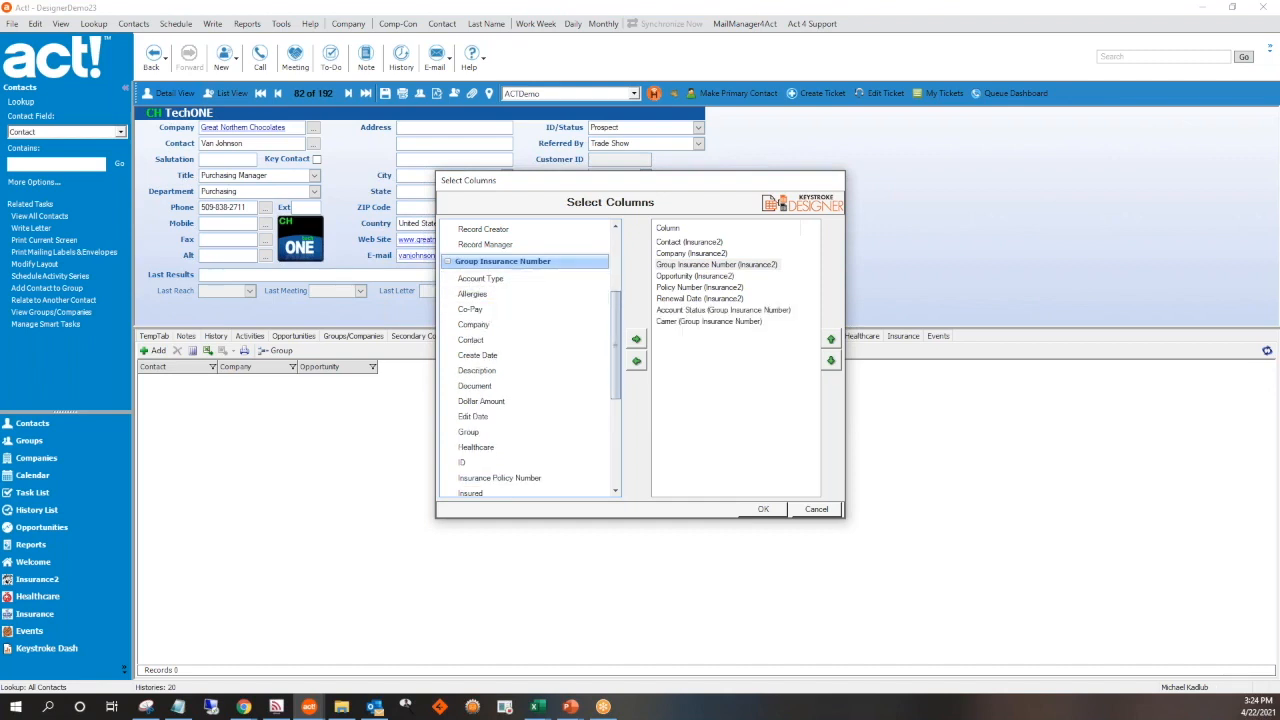
{"action": "double_click", "coordinate": [575, 478]}
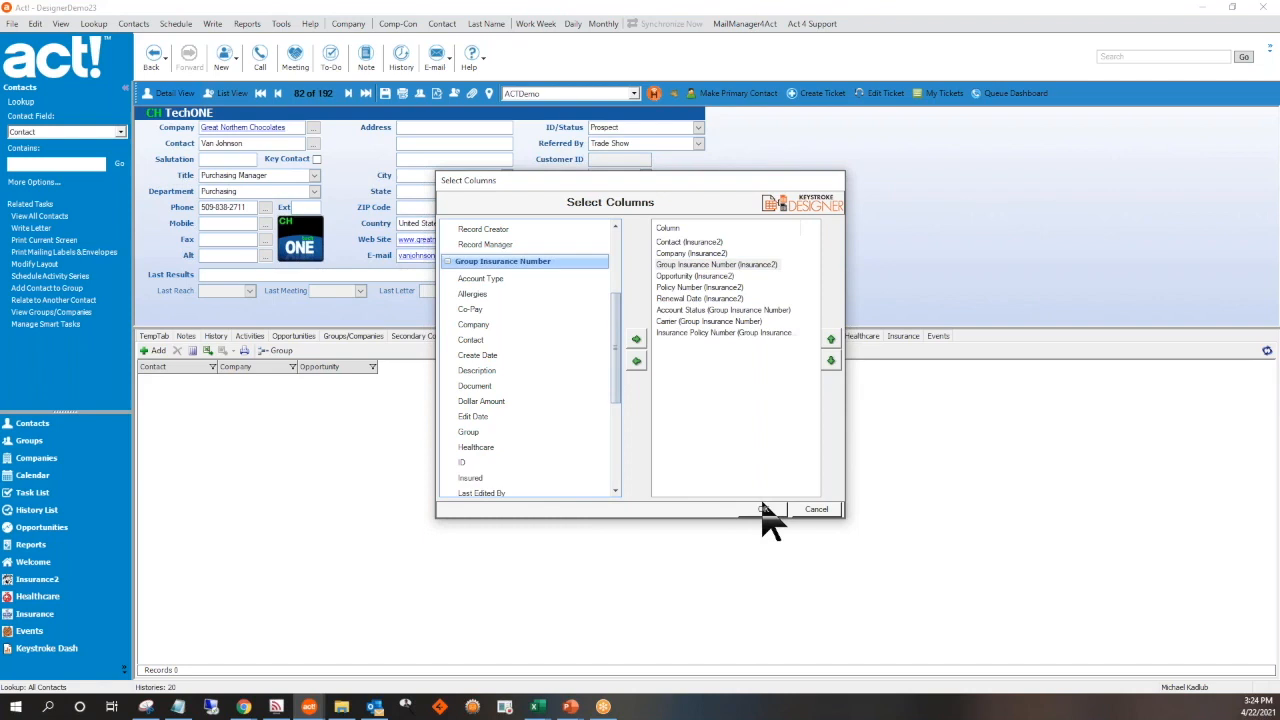
{"action": "left_click", "coordinate": [762, 510]}
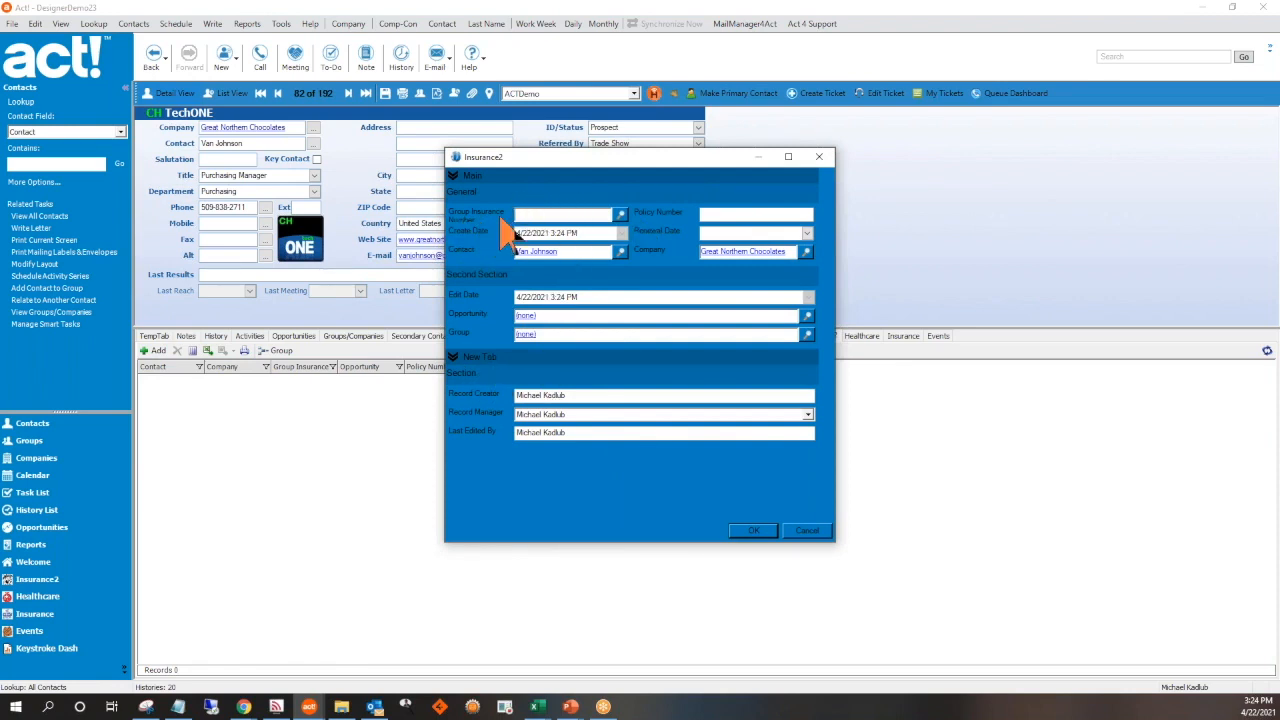
Look up the contact's existing record and assign it to Group Insurance Number in the new Insurance2 record
{"action": "left_click", "coordinate": [620, 215]}
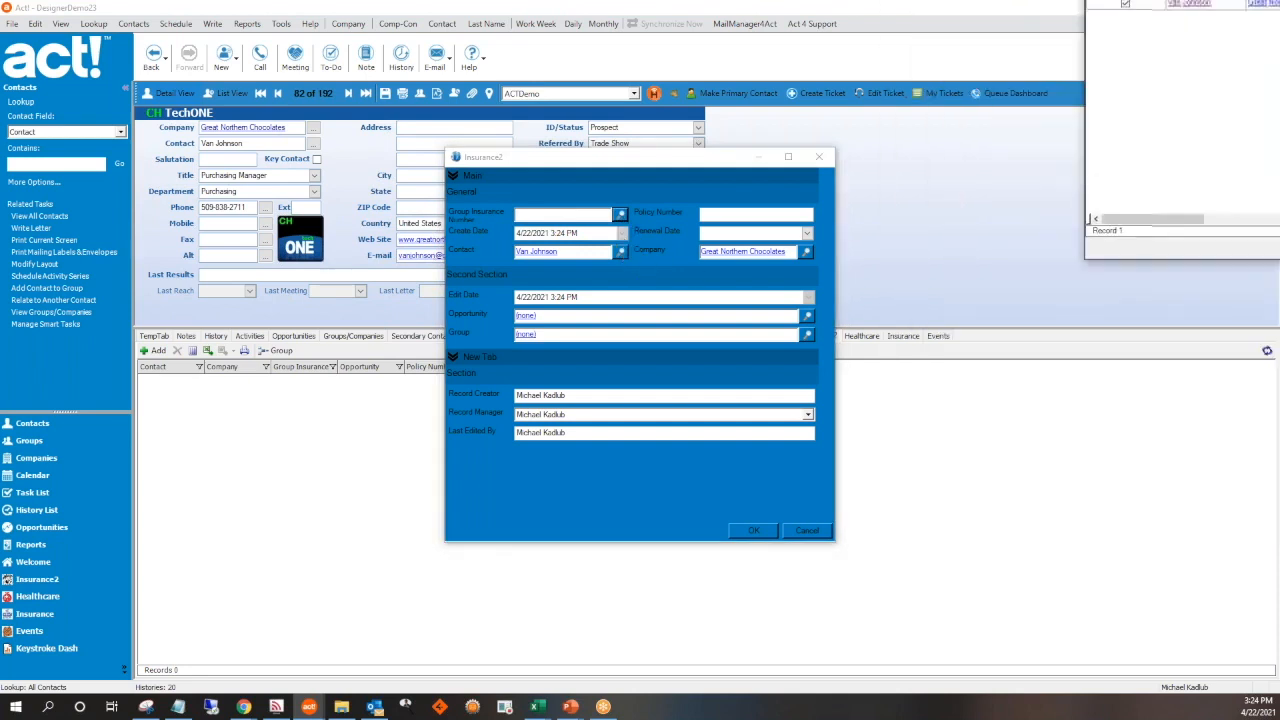
{"action": "left_click_drag", "start_coordinate": [739, 294], "coordinate": [429, 228]}
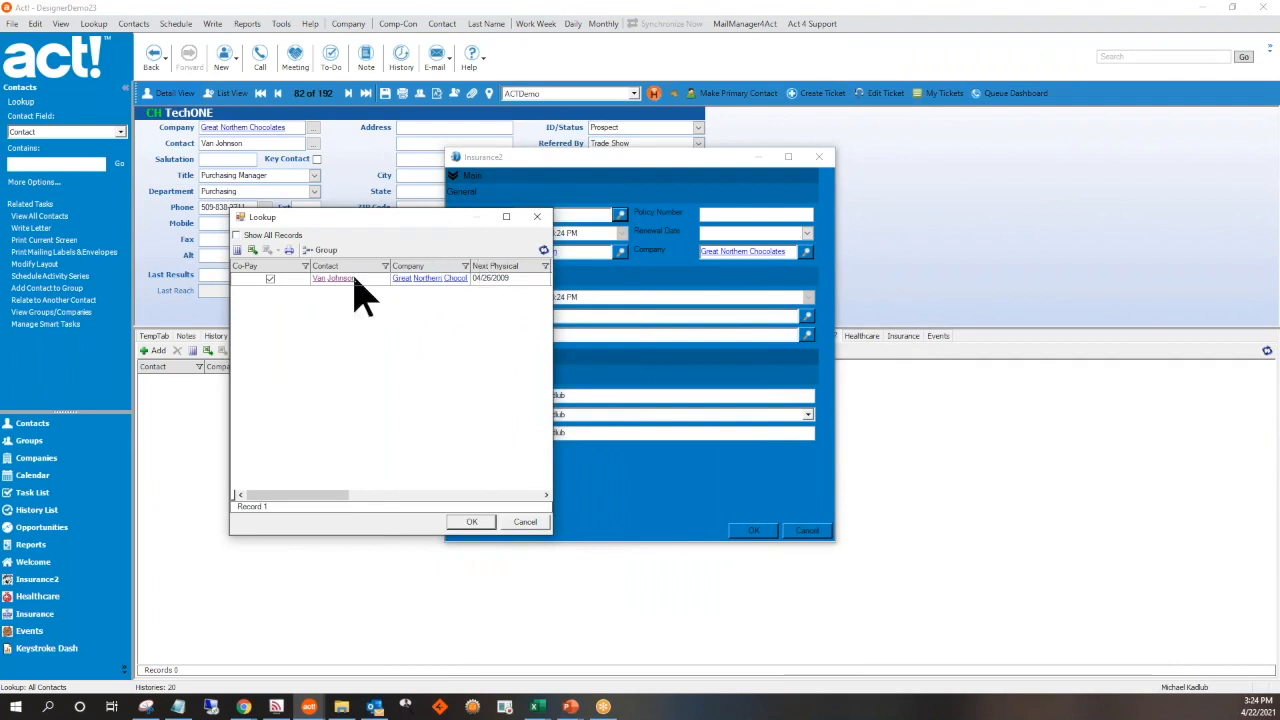
{"action": "left_click", "coordinate": [503, 281]}
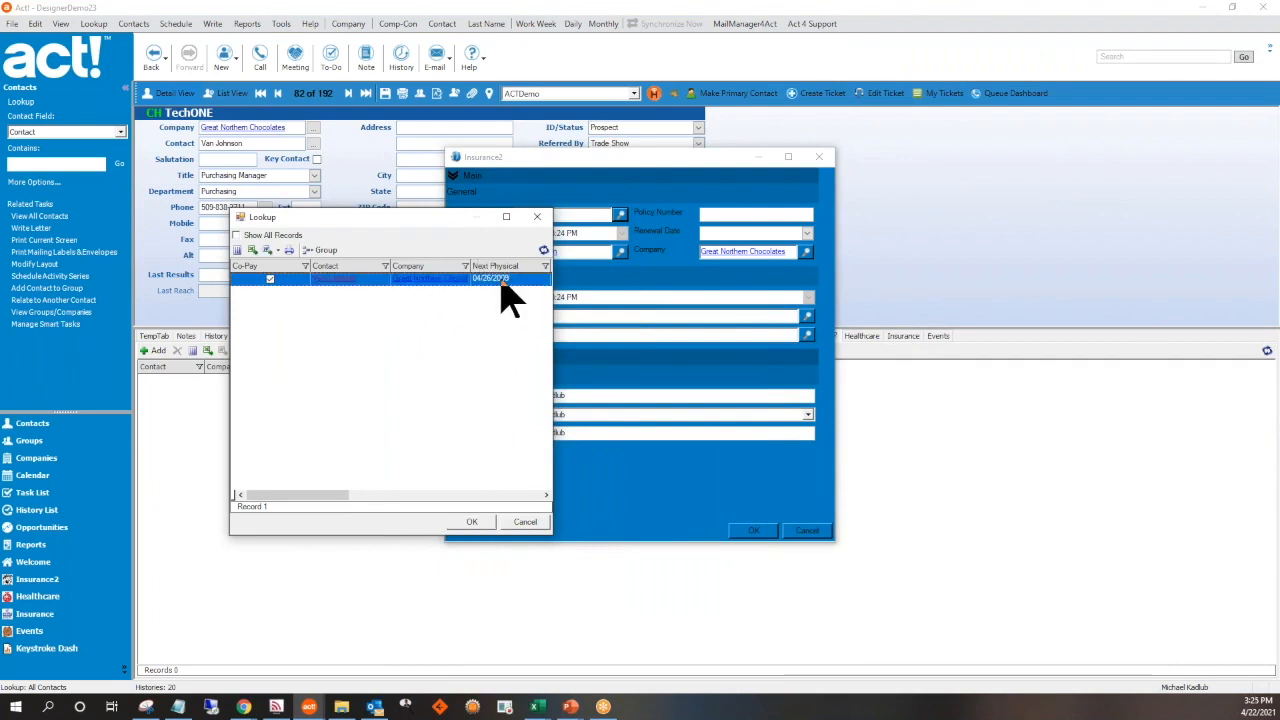
{"action": "left_click", "coordinate": [473, 522]}
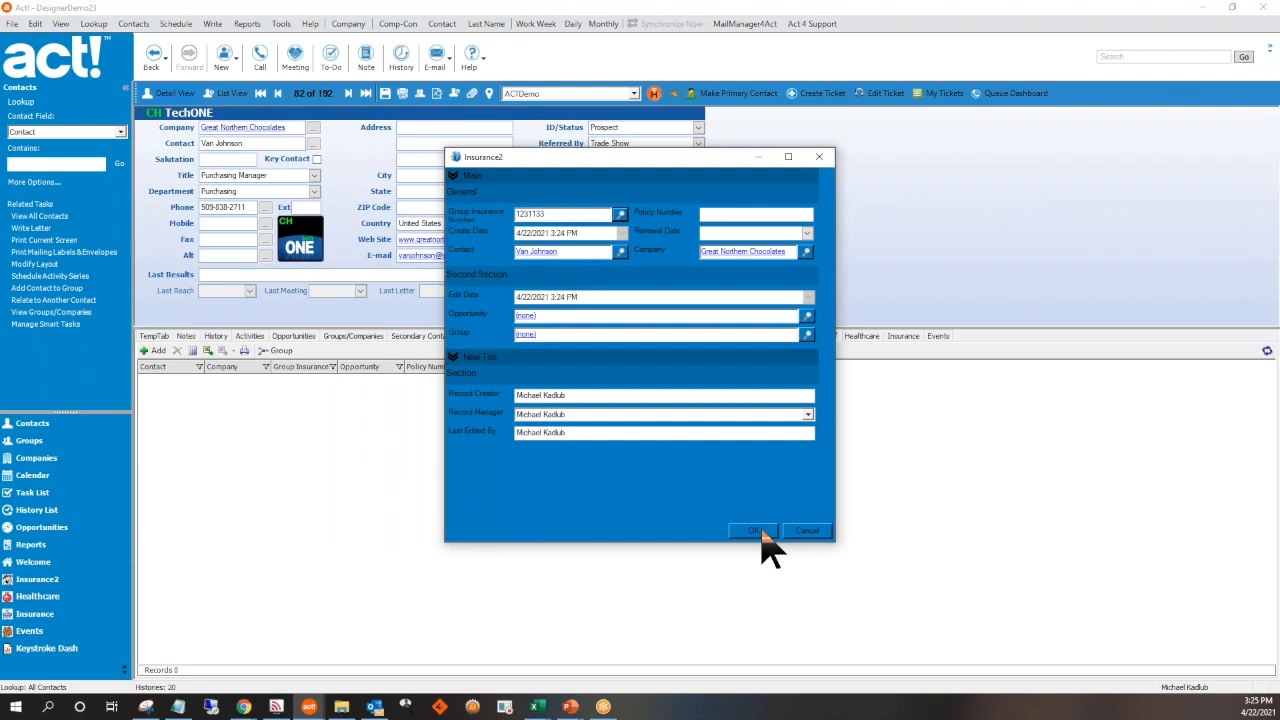
Set the renewal date to 04/15/2021, enter the policy number and save the Insurance2 record
{"action": "left_click", "coordinate": [808, 234]}
{"action": "left_click", "coordinate": [781, 305]}
{"action": "left_click", "coordinate": [765, 213]}
{"action": "type", "text": "434223"}
{"action": "left_click", "coordinate": [756, 531]}
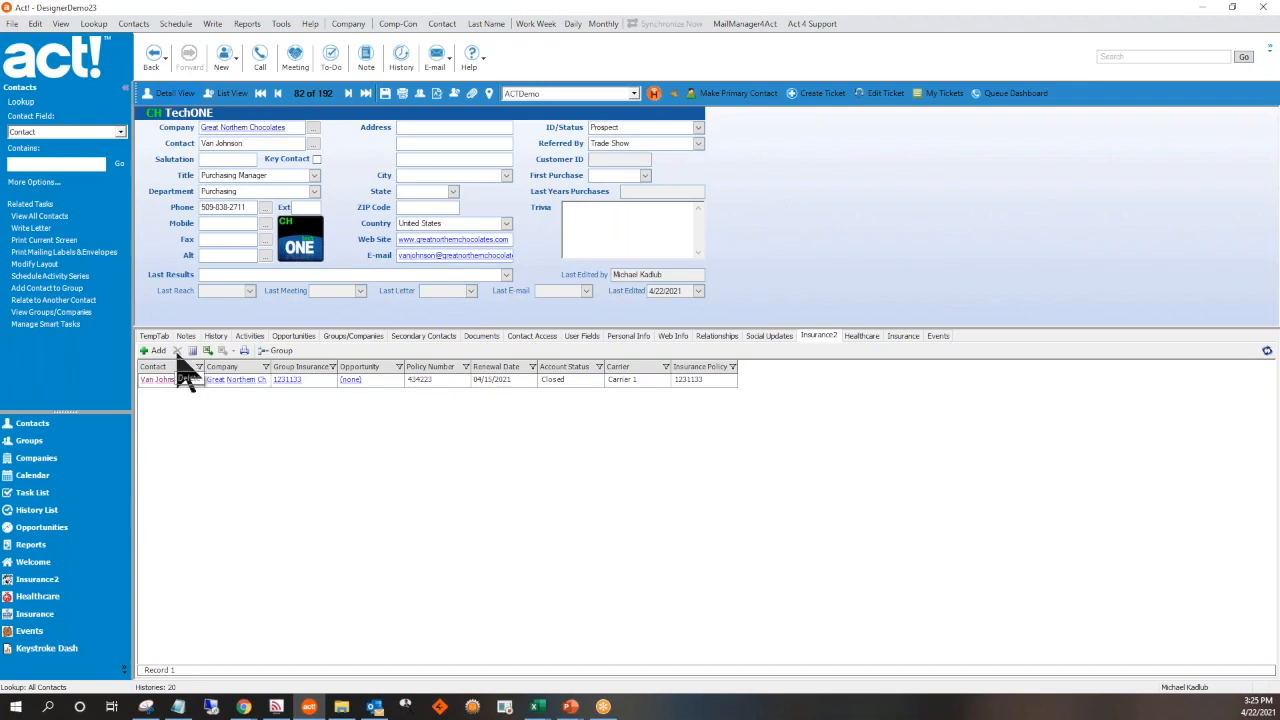
Select the saved Insurance2 record and display its Word merge, email merge and template options
{"action": "left_click", "coordinate": [391, 380]}
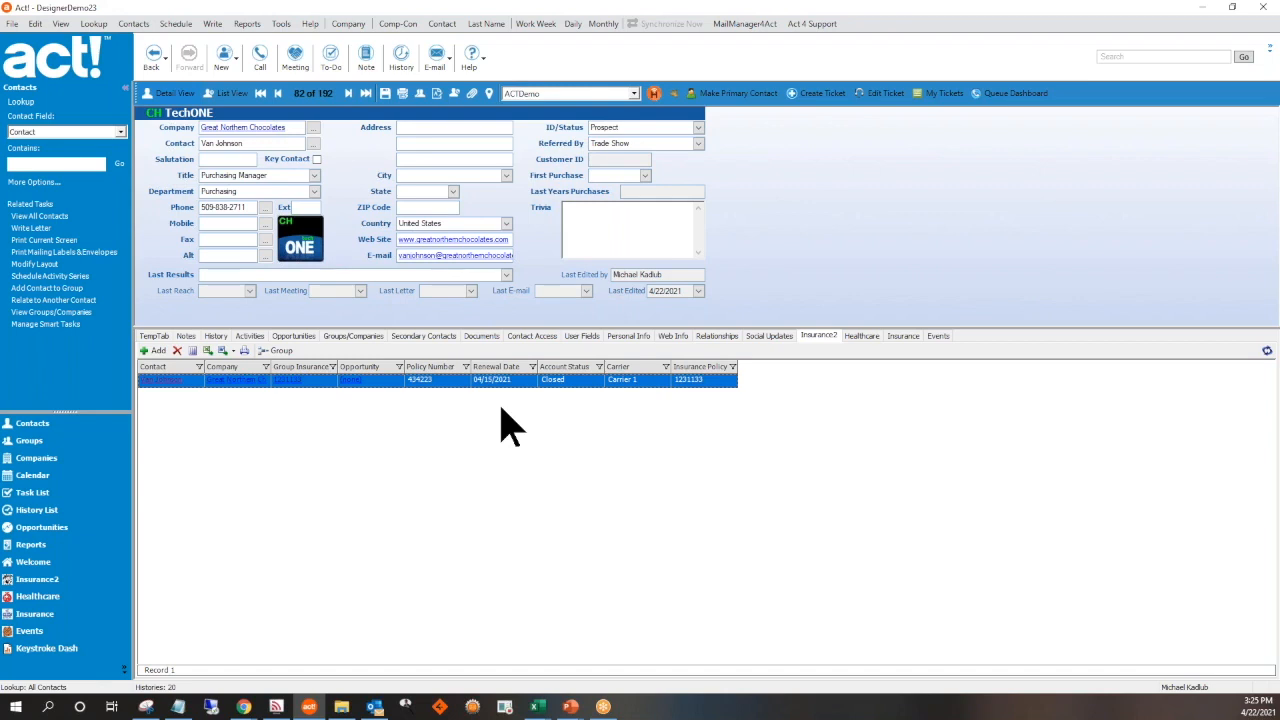
{"action": "left_click", "coordinate": [234, 352]}
{"action": "left_click", "coordinate": [244, 363]}
{"action": "left_click", "coordinate": [234, 355]}
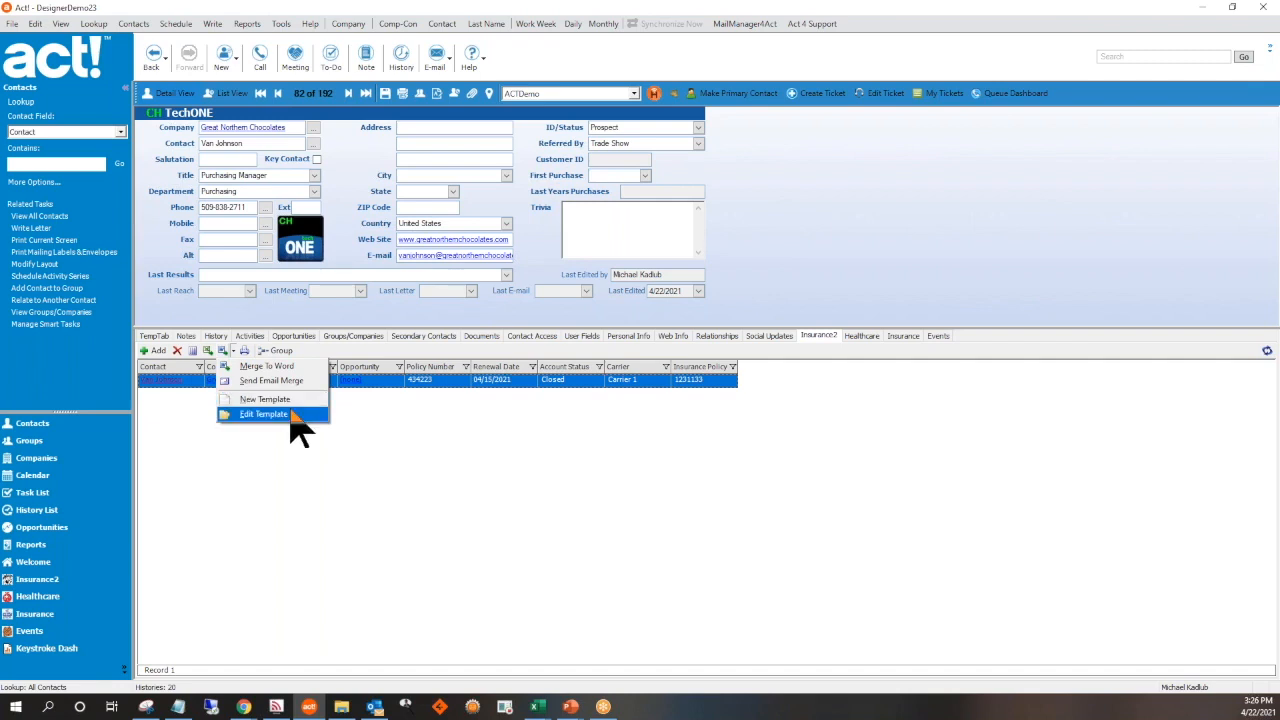
Dismiss the template options, turn on column grouping for the Insurance2 records and open the full Insurance list
{"action": "left_click", "coordinate": [372, 421]}
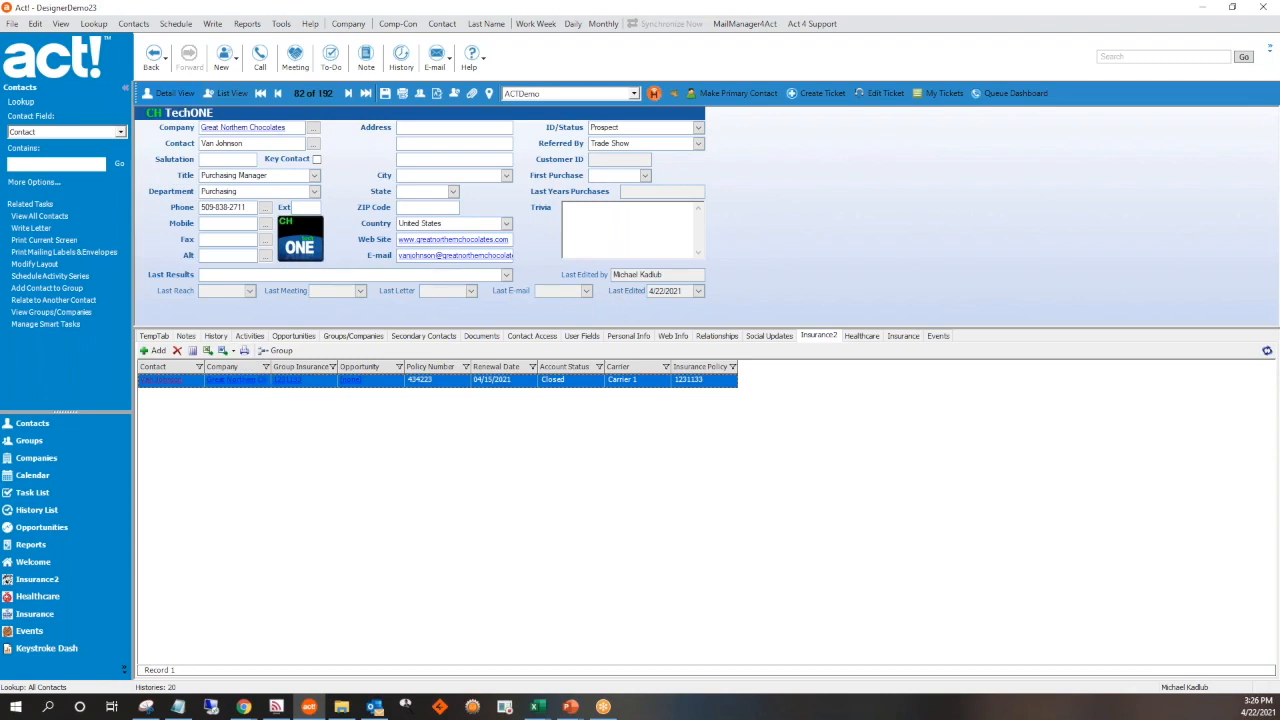
{"action": "left_click", "coordinate": [272, 351]}
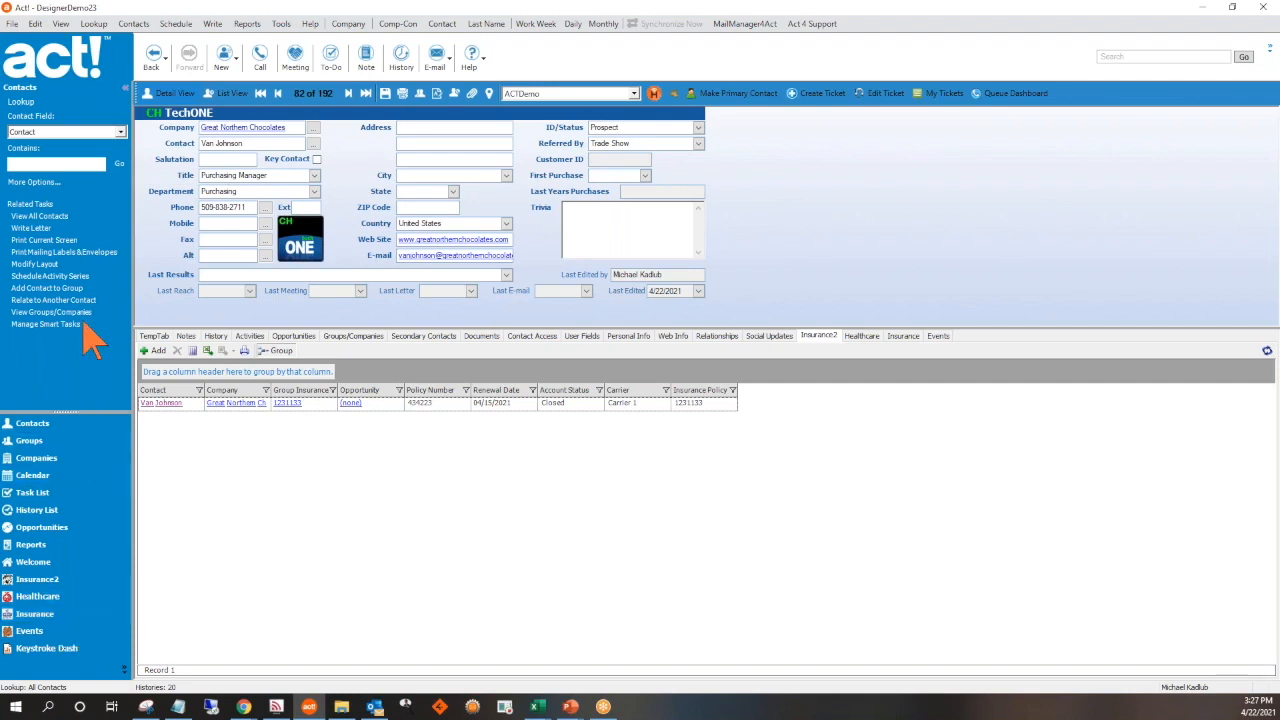
{"action": "left_click", "coordinate": [44, 615]}
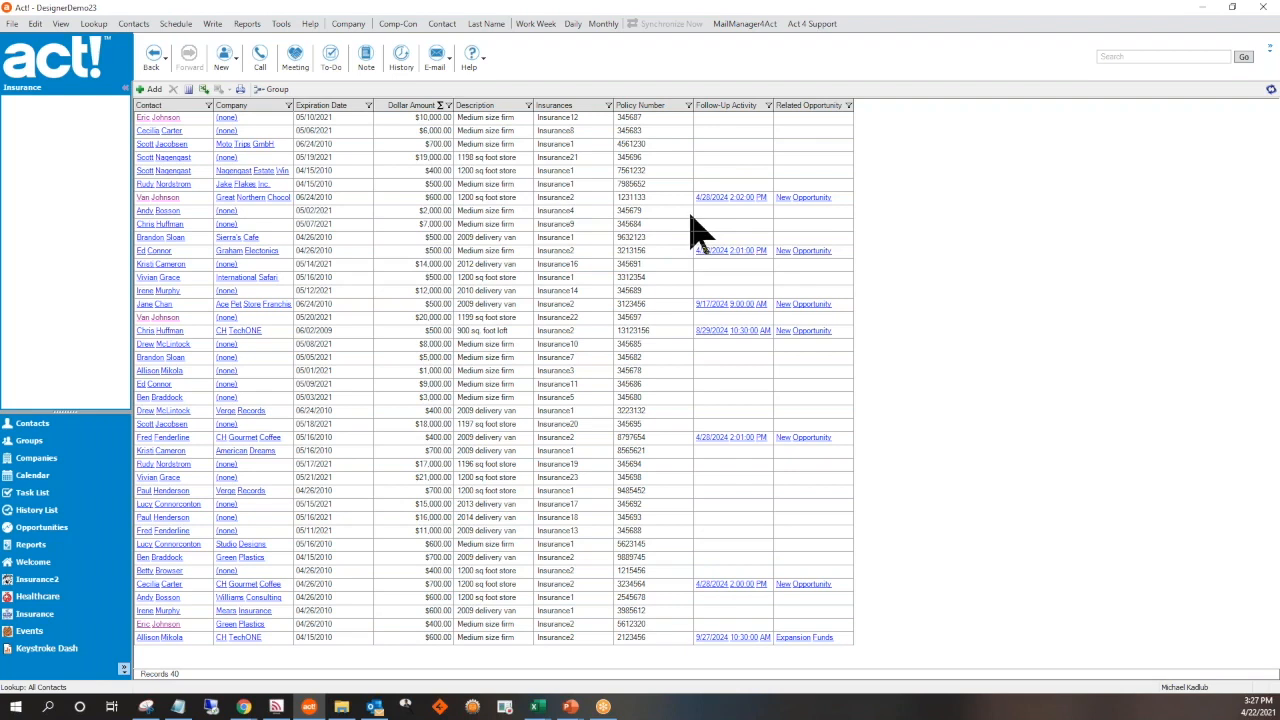
Review the color and font preferences for the History Tab view, then leave the preferences without saving
{"action": "left_click", "coordinate": [279, 29]}
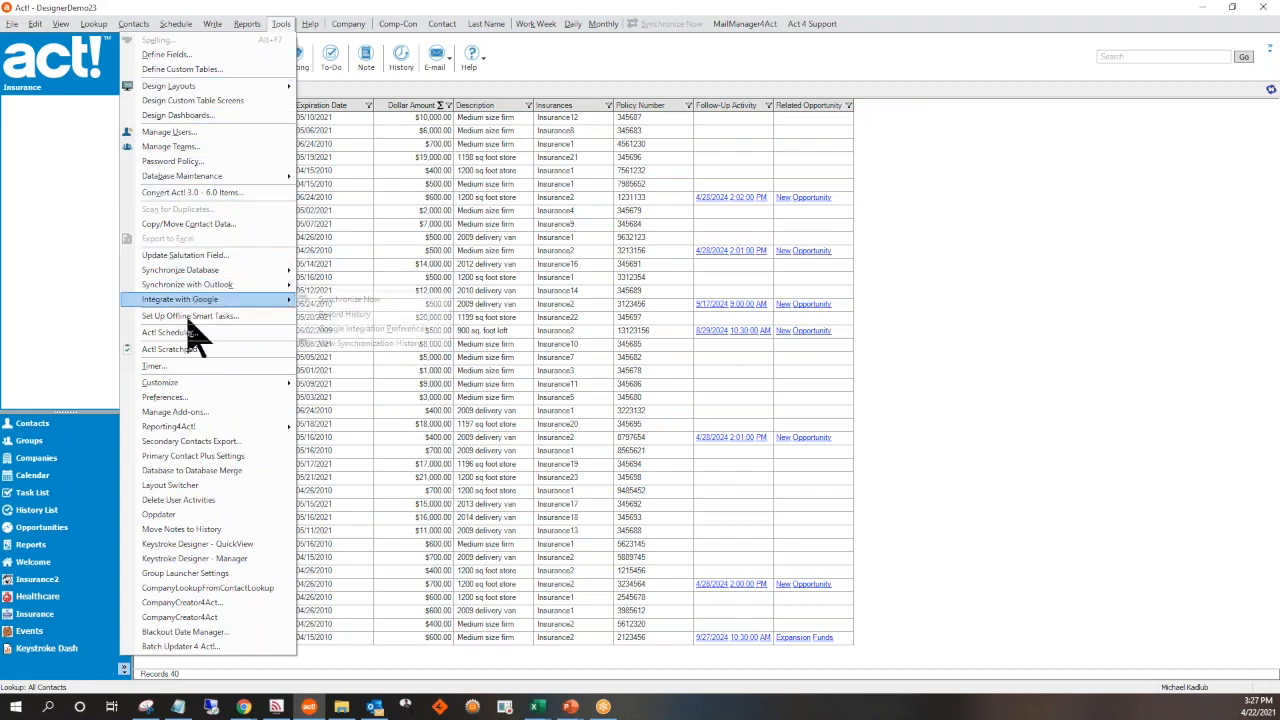
{"action": "left_click", "coordinate": [165, 398]}
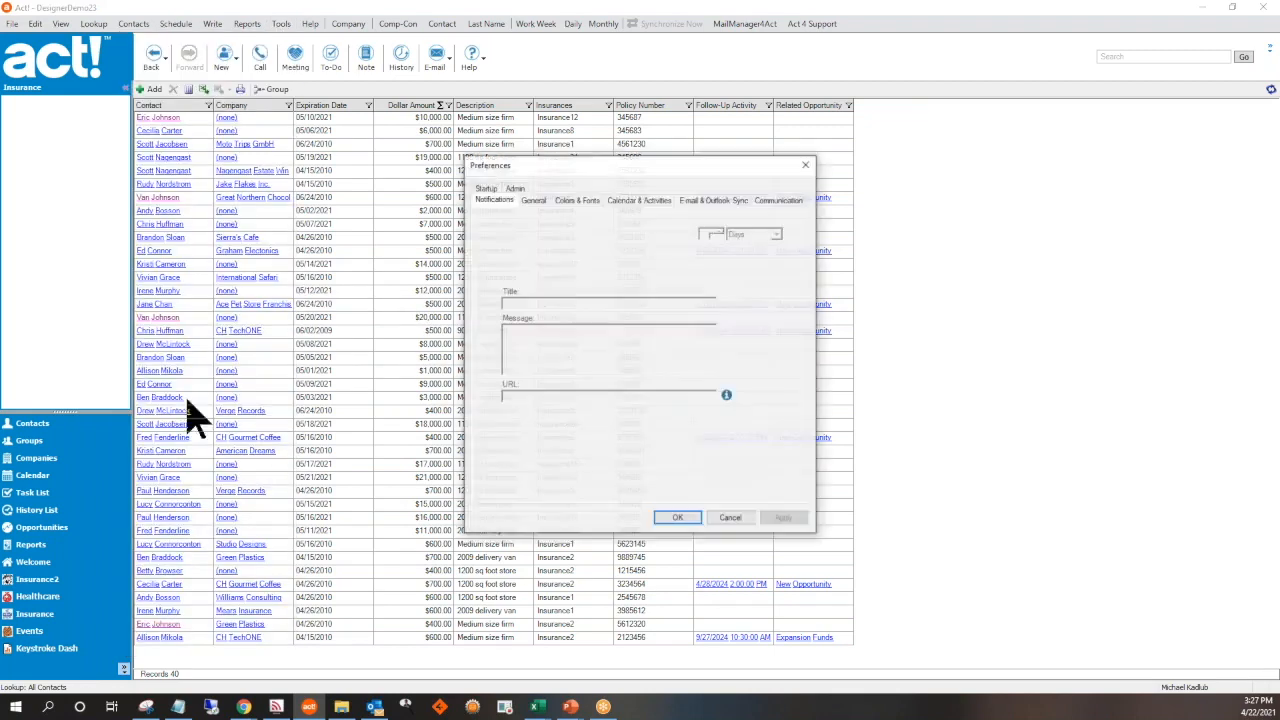
{"action": "left_click", "coordinate": [579, 200]}
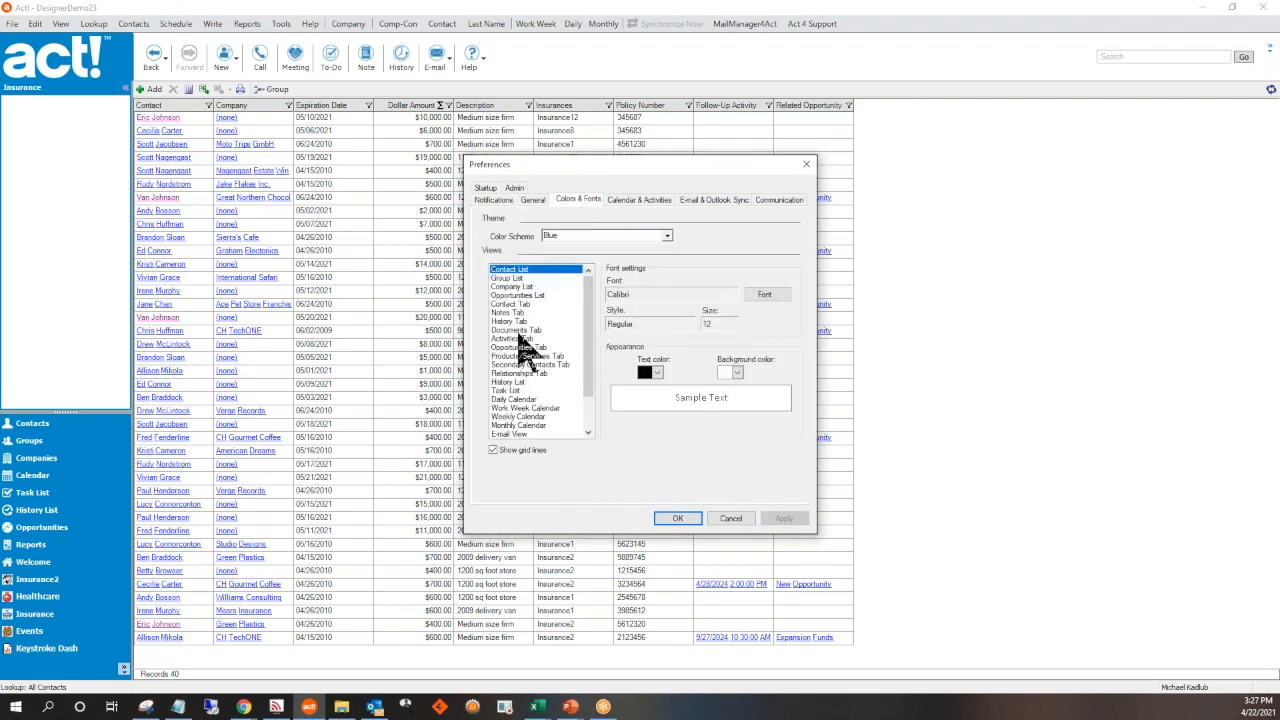
{"action": "left_click", "coordinate": [504, 322]}
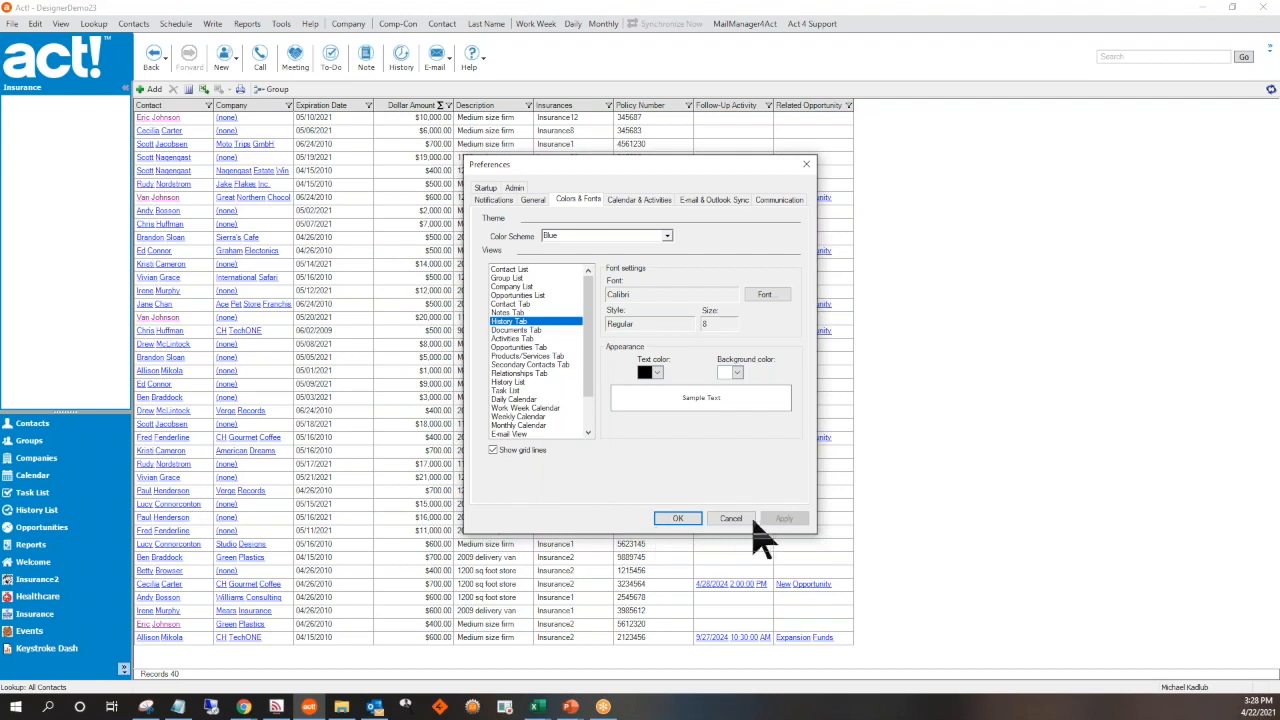
{"action": "left_click", "coordinate": [731, 518]}
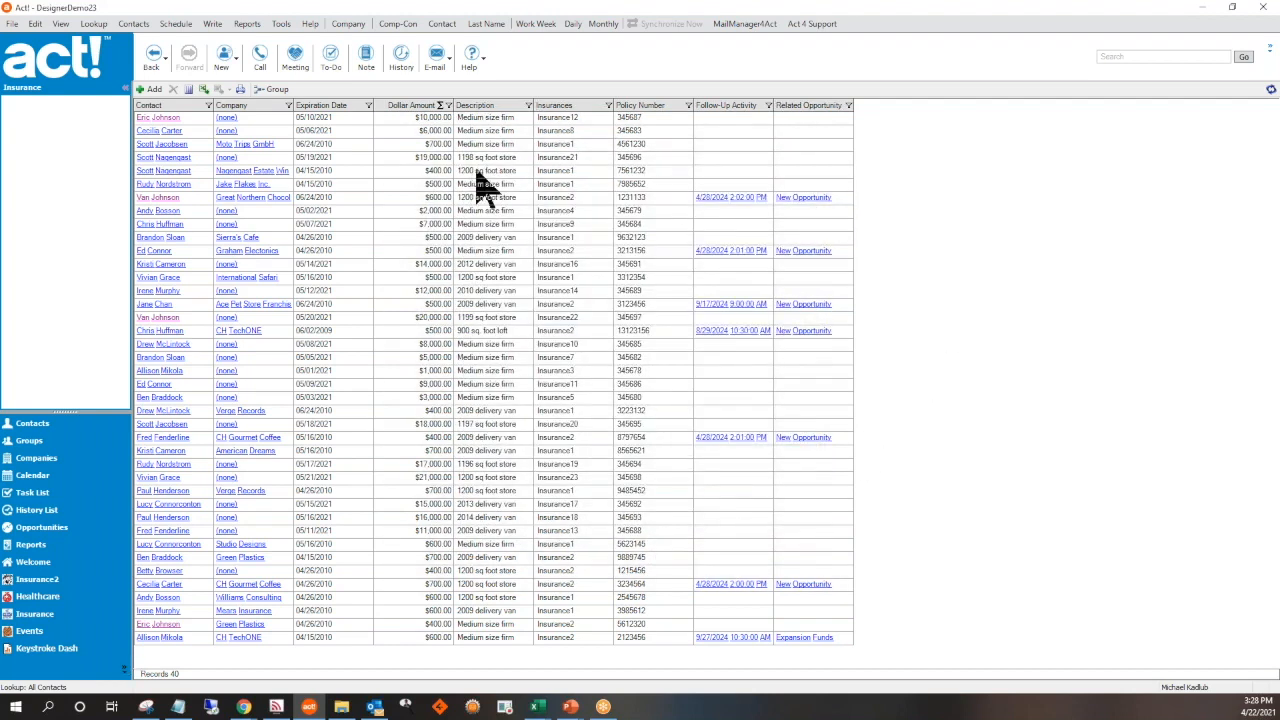
Group the Insurance list by Contact and expand the first two contact groups
{"action": "left_click", "coordinate": [272, 90]}
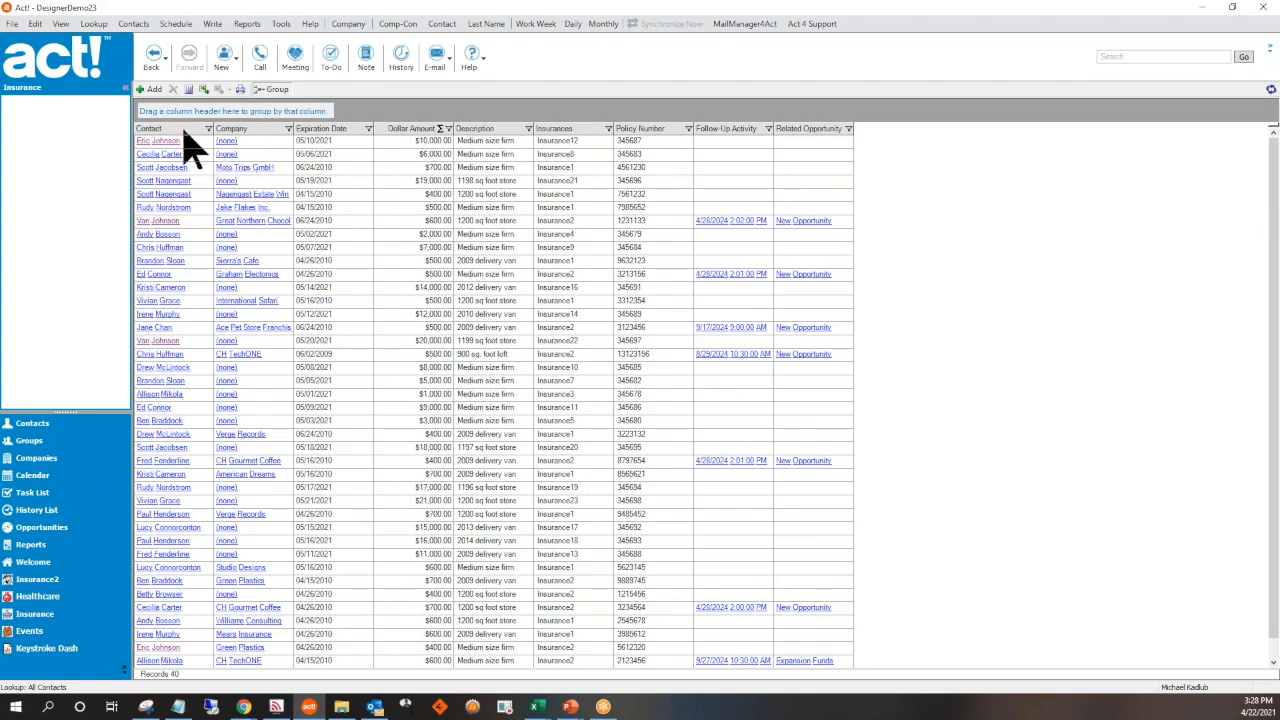
{"action": "left_click_drag", "start_coordinate": [183, 132], "coordinate": [220, 114]}
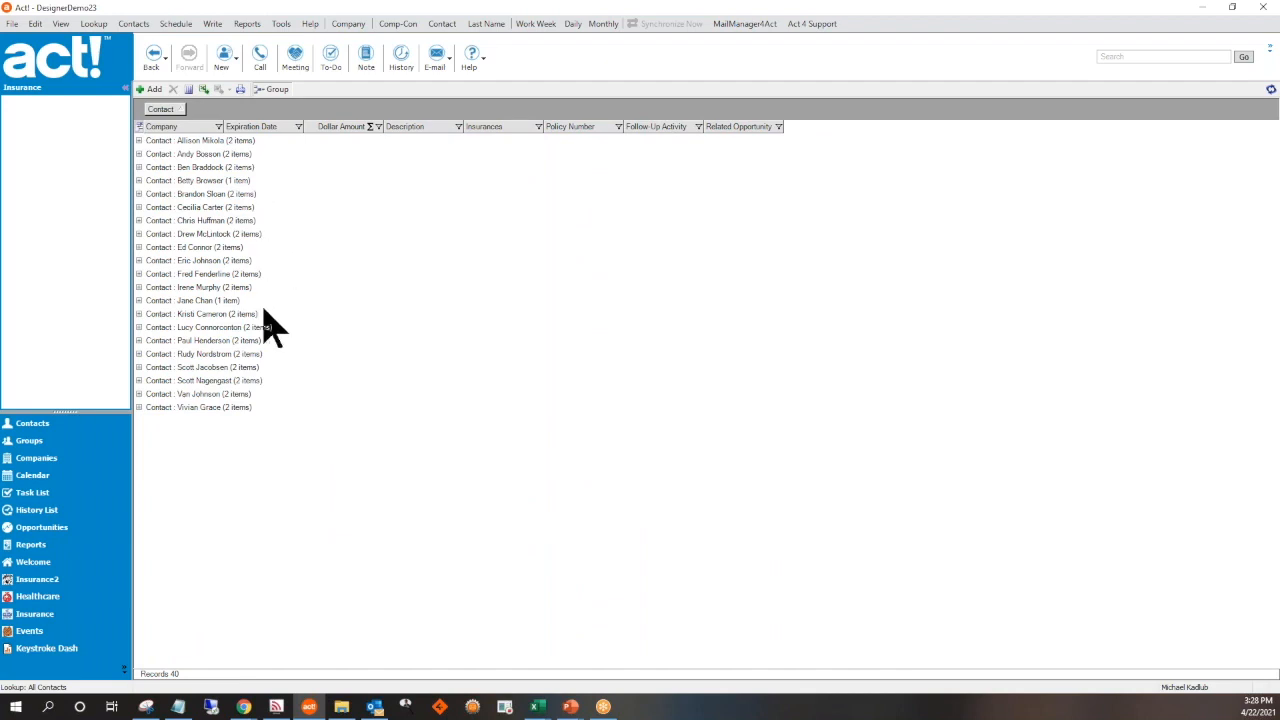
{"action": "left_click", "coordinate": [139, 141]}
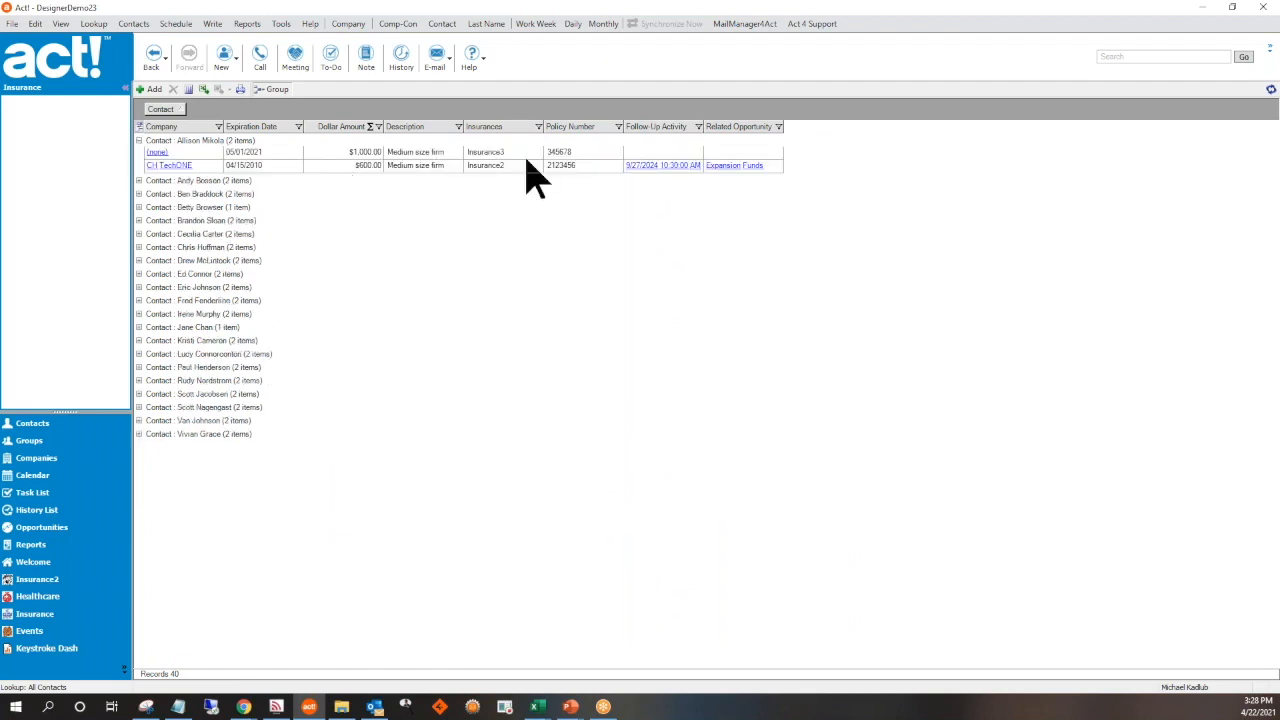
{"action": "left_click", "coordinate": [139, 181]}
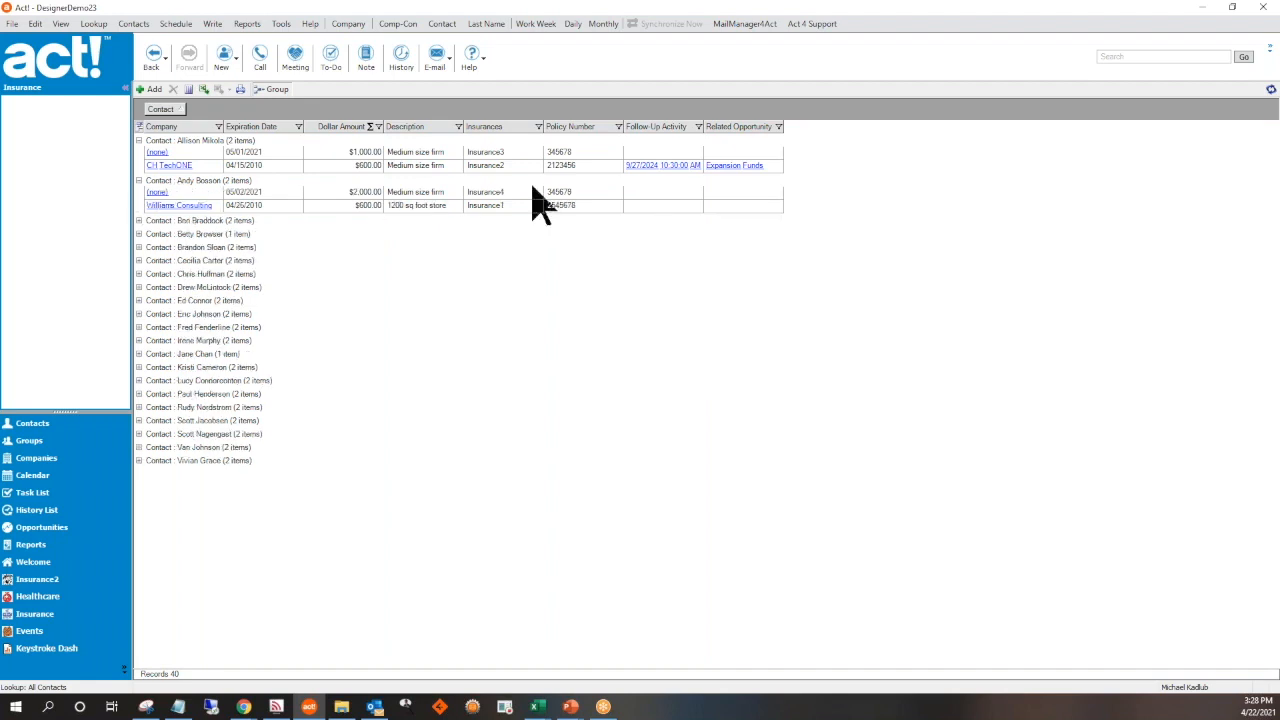
Collapse the two expanded contact groups and turn off grouping in the Insurance list
{"action": "left_click", "coordinate": [139, 181]}
{"action": "left_click", "coordinate": [139, 141]}
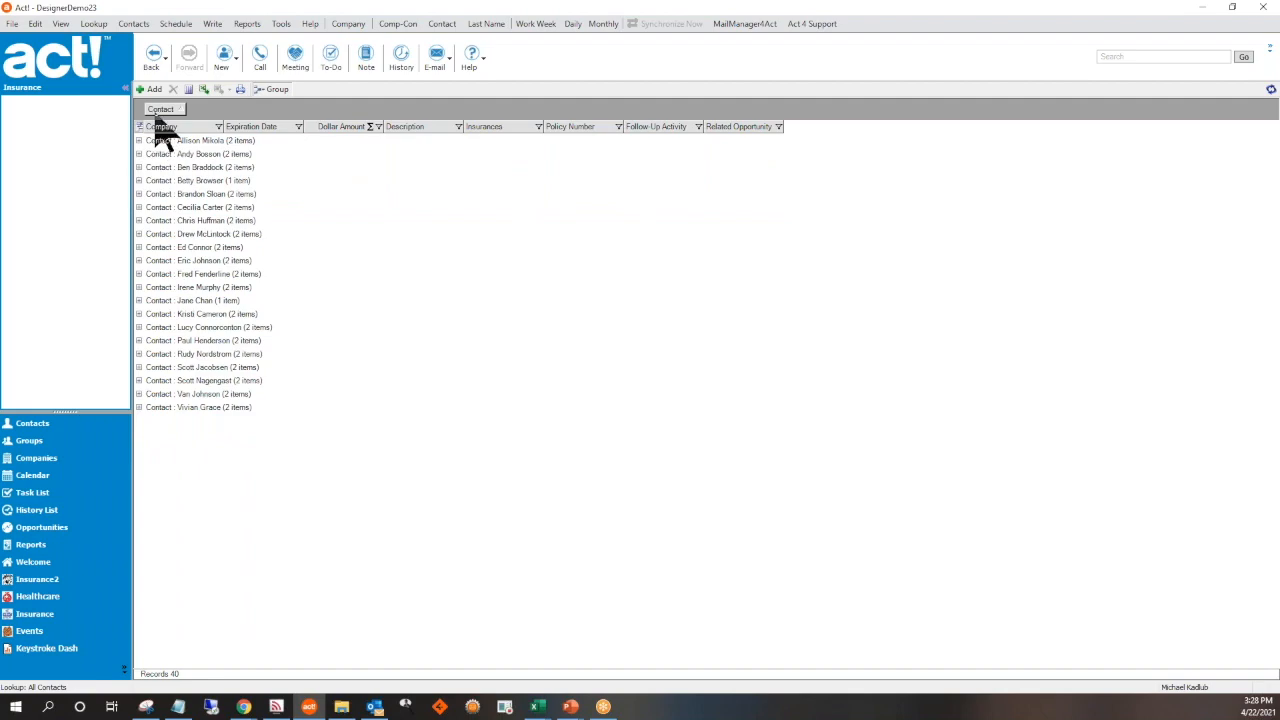
{"action": "left_click", "coordinate": [272, 90]}
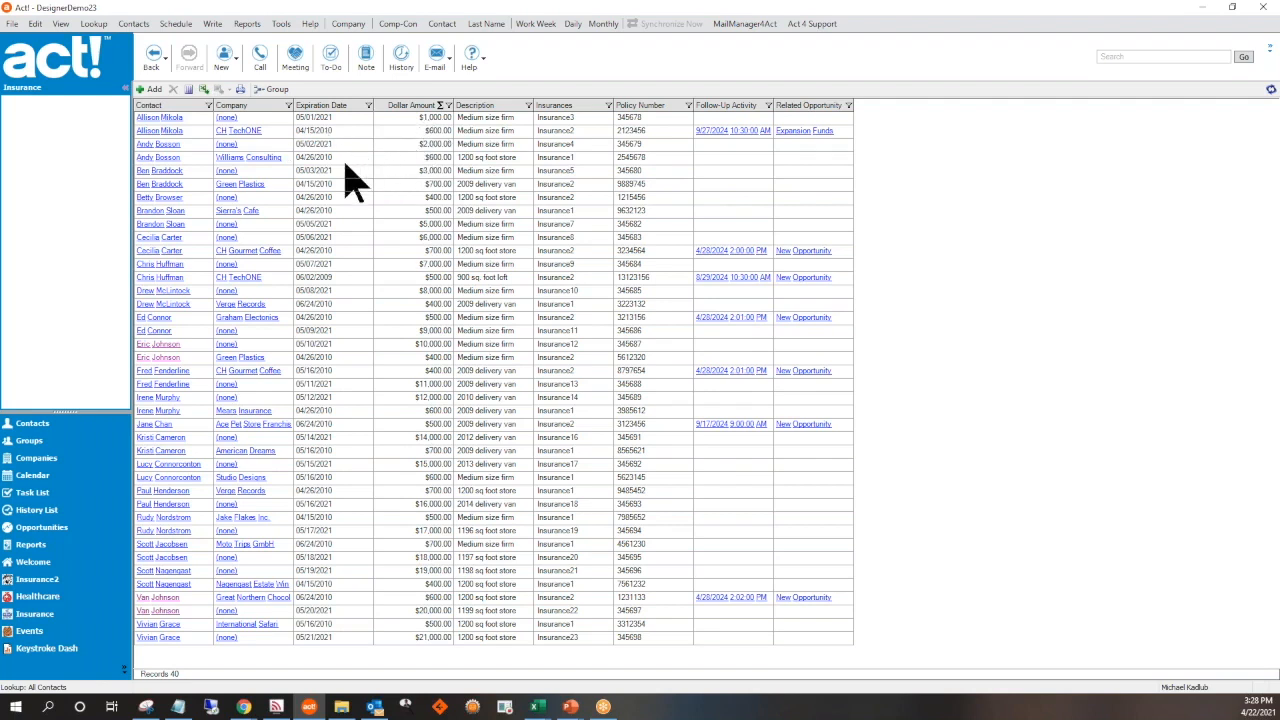
Sort the Insurance list by Expiration Date in descending order and filter that column to 05/20/2021
{"action": "left_click", "coordinate": [322, 106]}
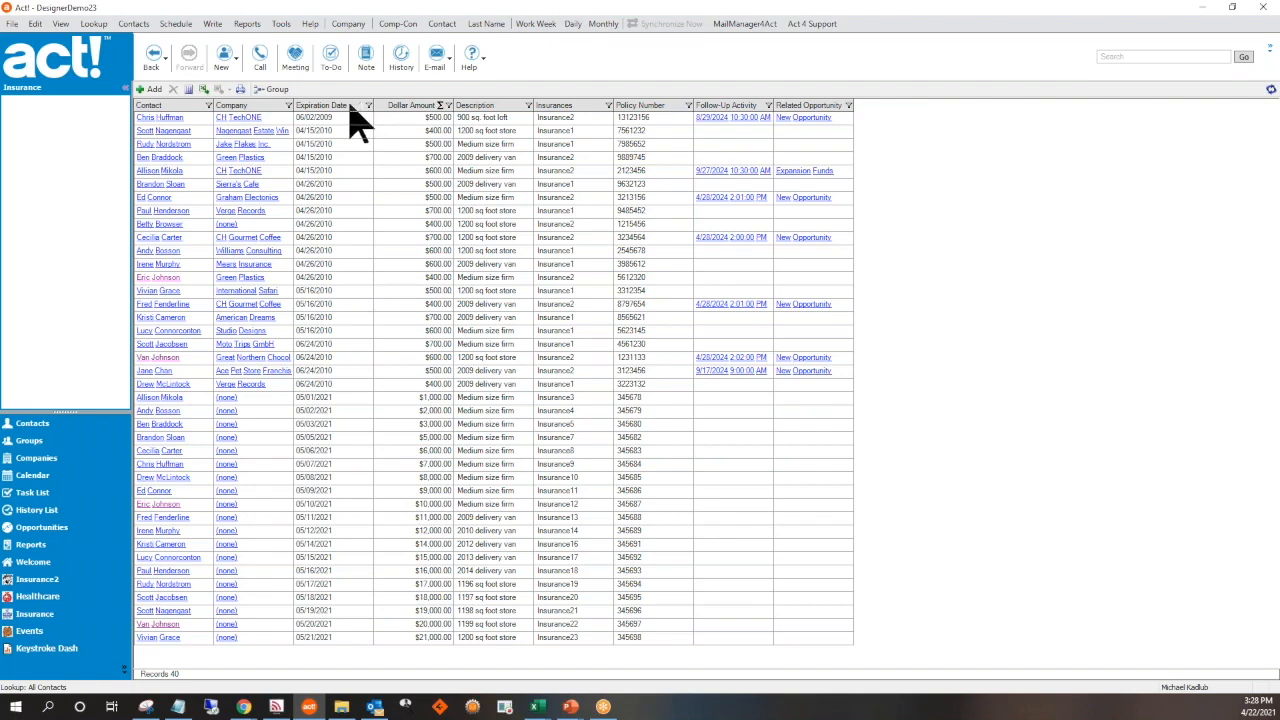
{"action": "left_click", "coordinate": [350, 106]}
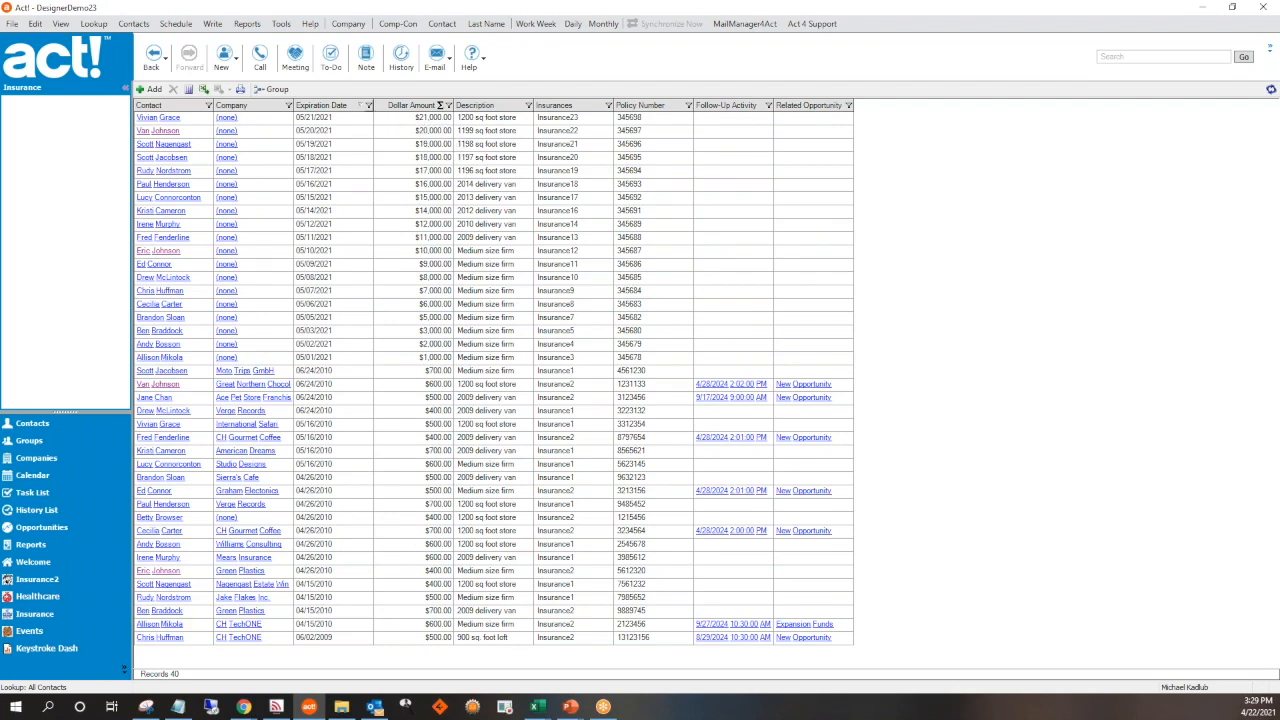
{"action": "left_click", "coordinate": [368, 106]}
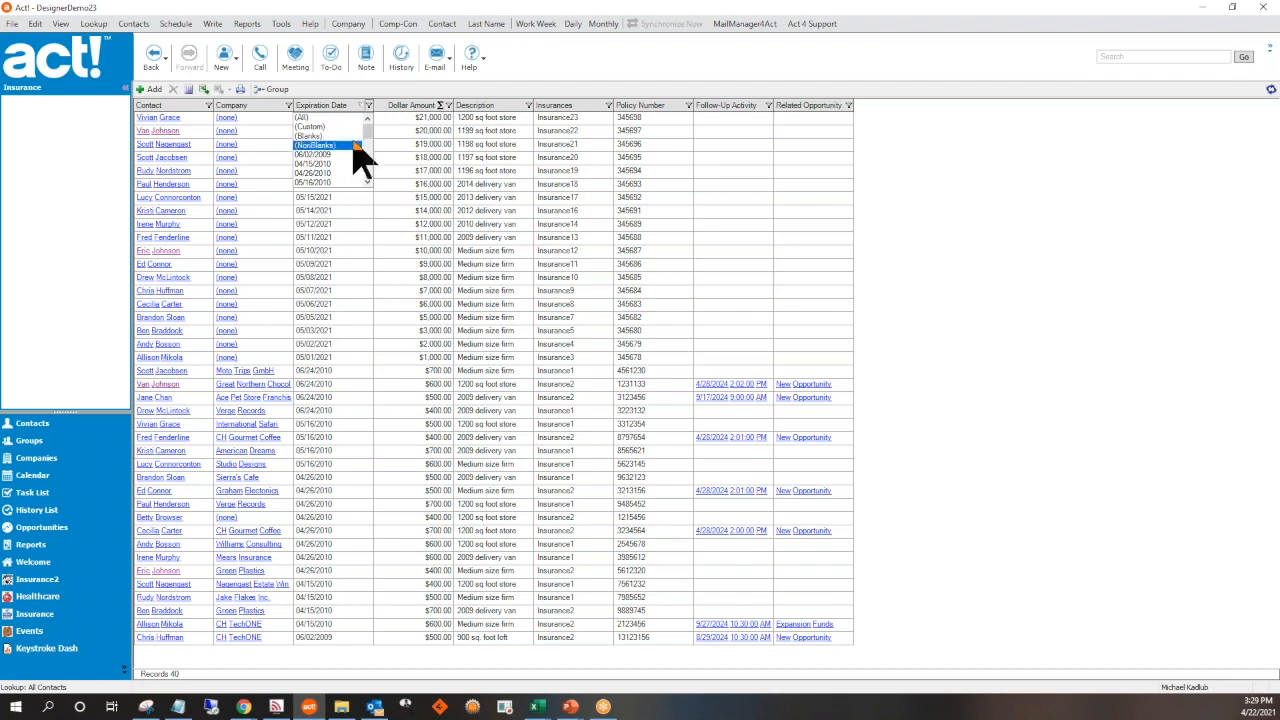
{"action": "left_click_drag", "start_coordinate": [360, 134], "coordinate": [364, 164]}
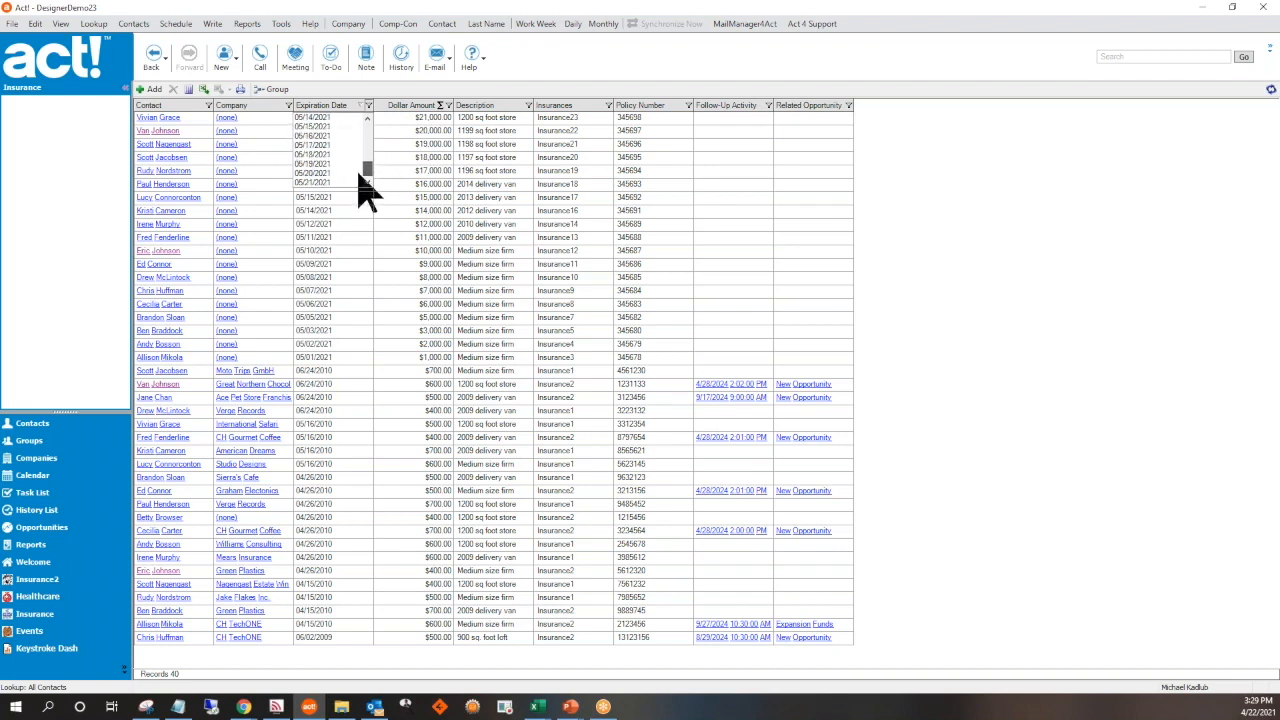
{"action": "left_click", "coordinate": [337, 175]}
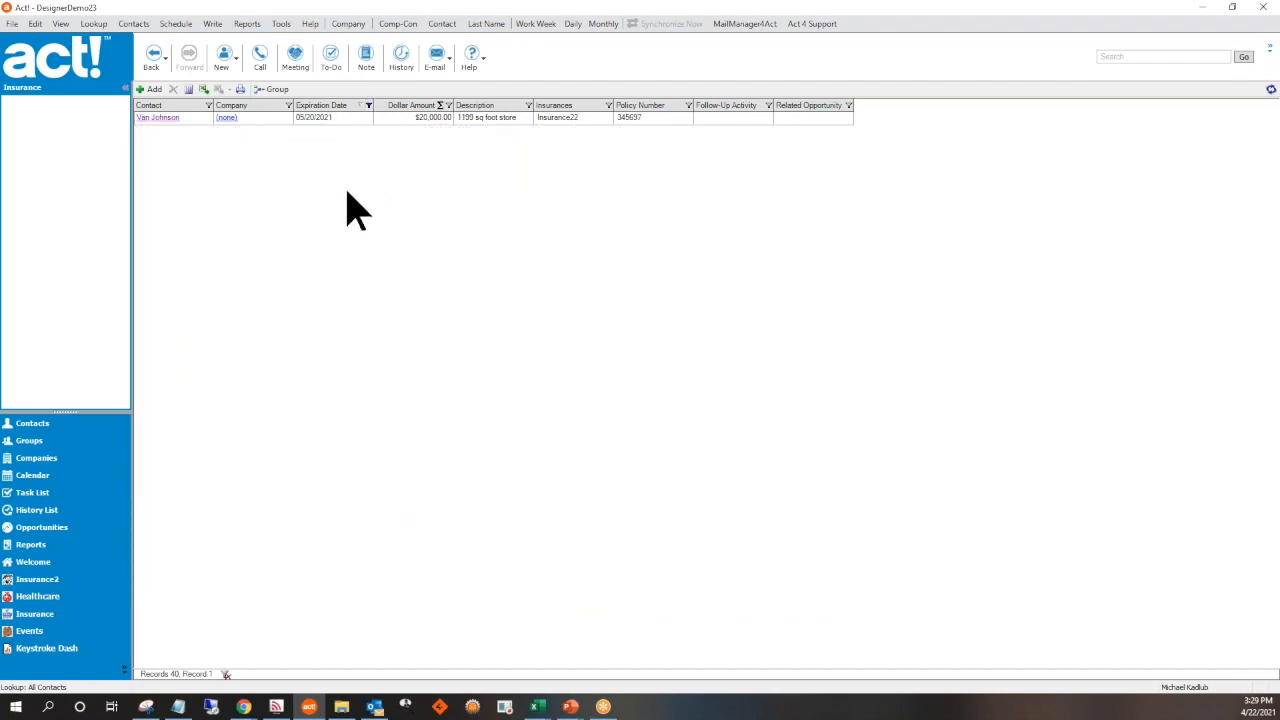
Apply a custom Expiration Date filter with the Greater than operator and the date 5/1/2021
{"action": "left_click", "coordinate": [368, 105]}
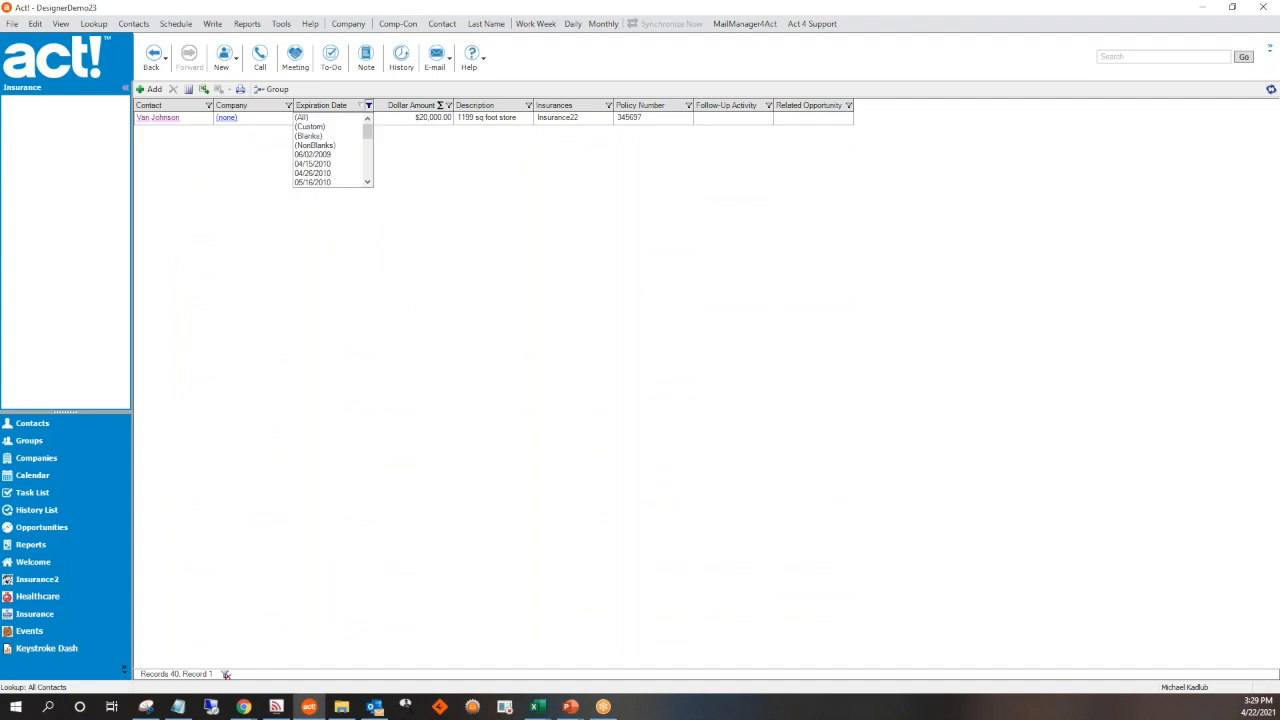
{"action": "left_click", "coordinate": [328, 128]}
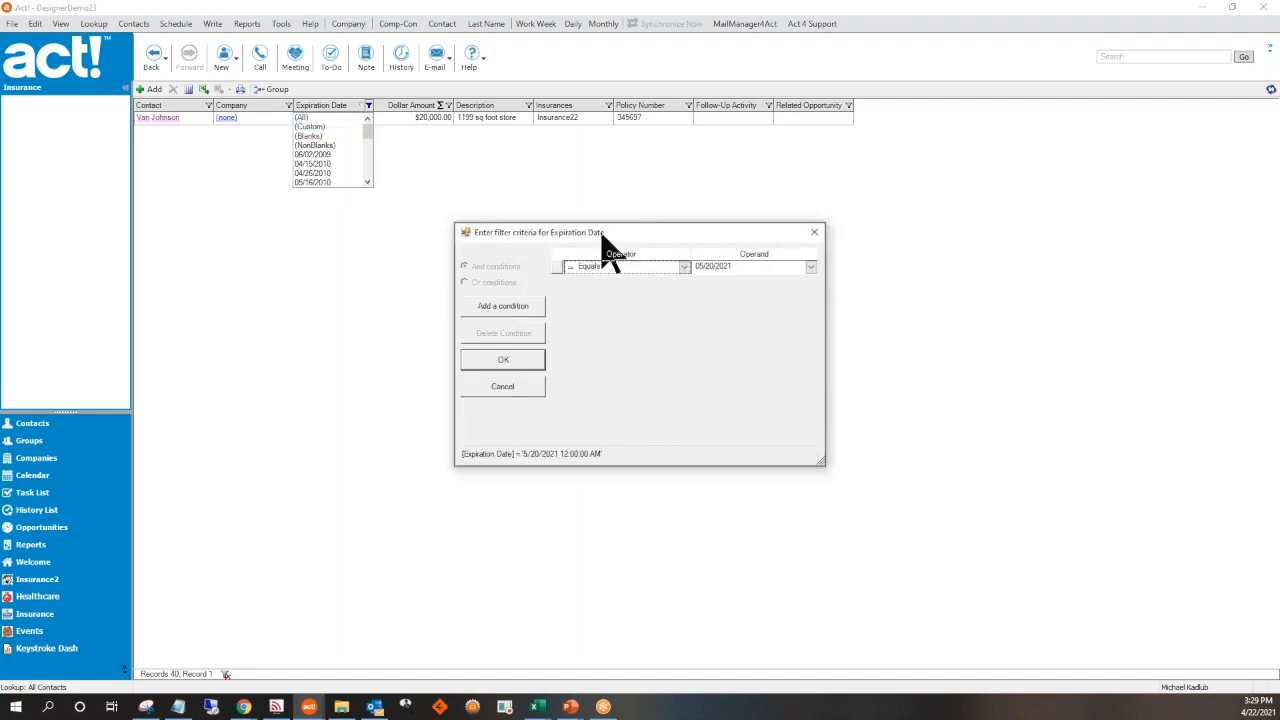
{"action": "left_click", "coordinate": [684, 268]}
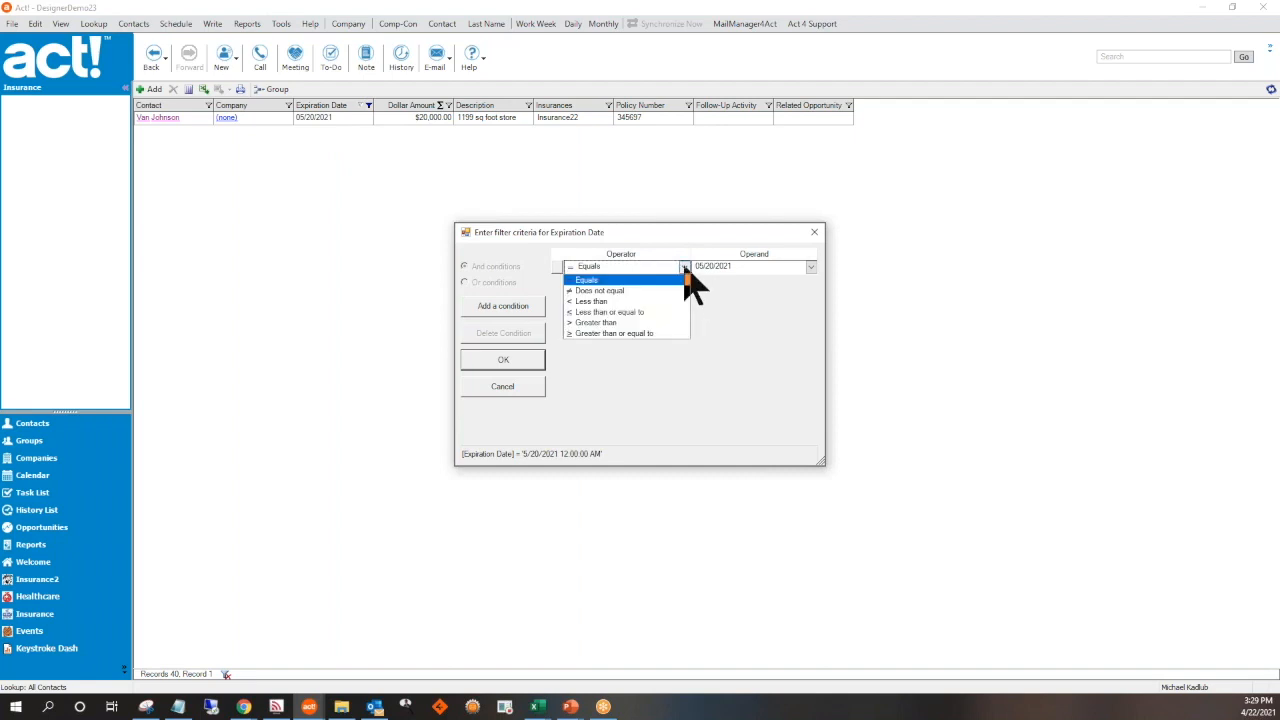
{"action": "left_click", "coordinate": [641, 323]}
{"action": "left_click_drag", "start_coordinate": [747, 267], "coordinate": [641, 268]}
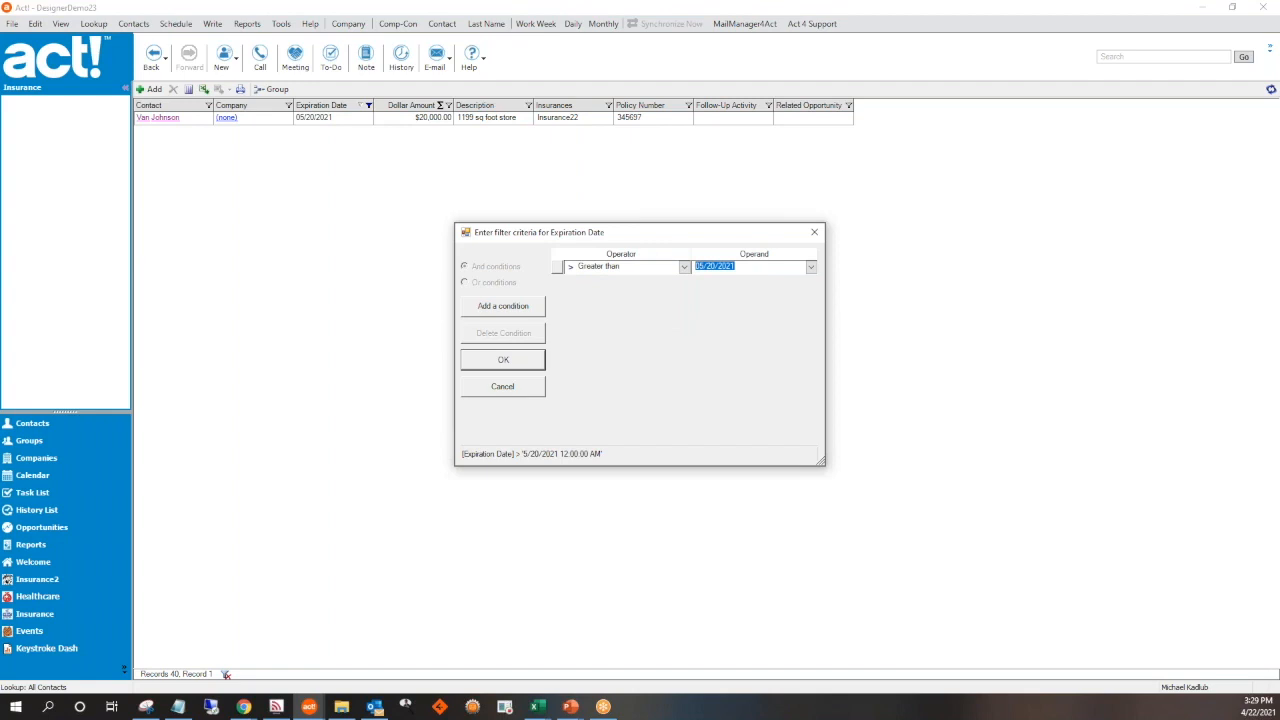
{"action": "type", "text": "5/1/2021"}
{"action": "left_click", "coordinate": [504, 361]}
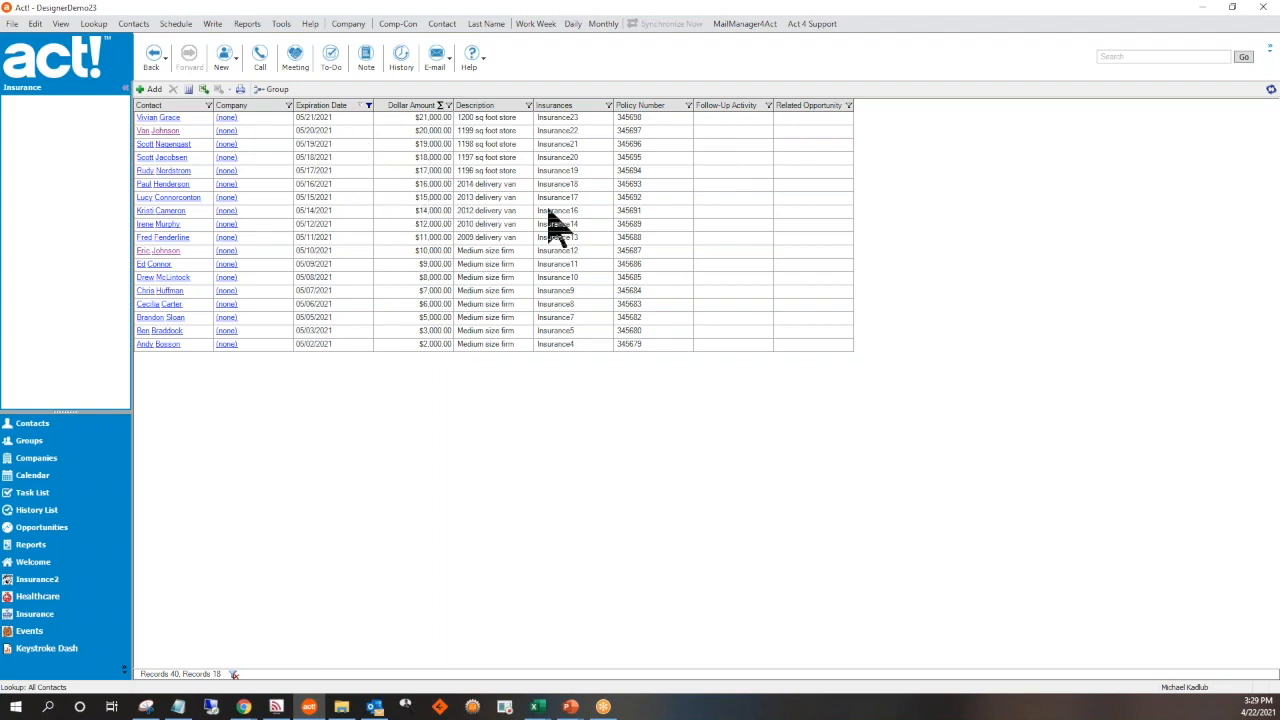
Add Average and Sum summaries to the Dollar Amount column and fit its width to the contents
{"action": "left_click", "coordinate": [441, 108]}
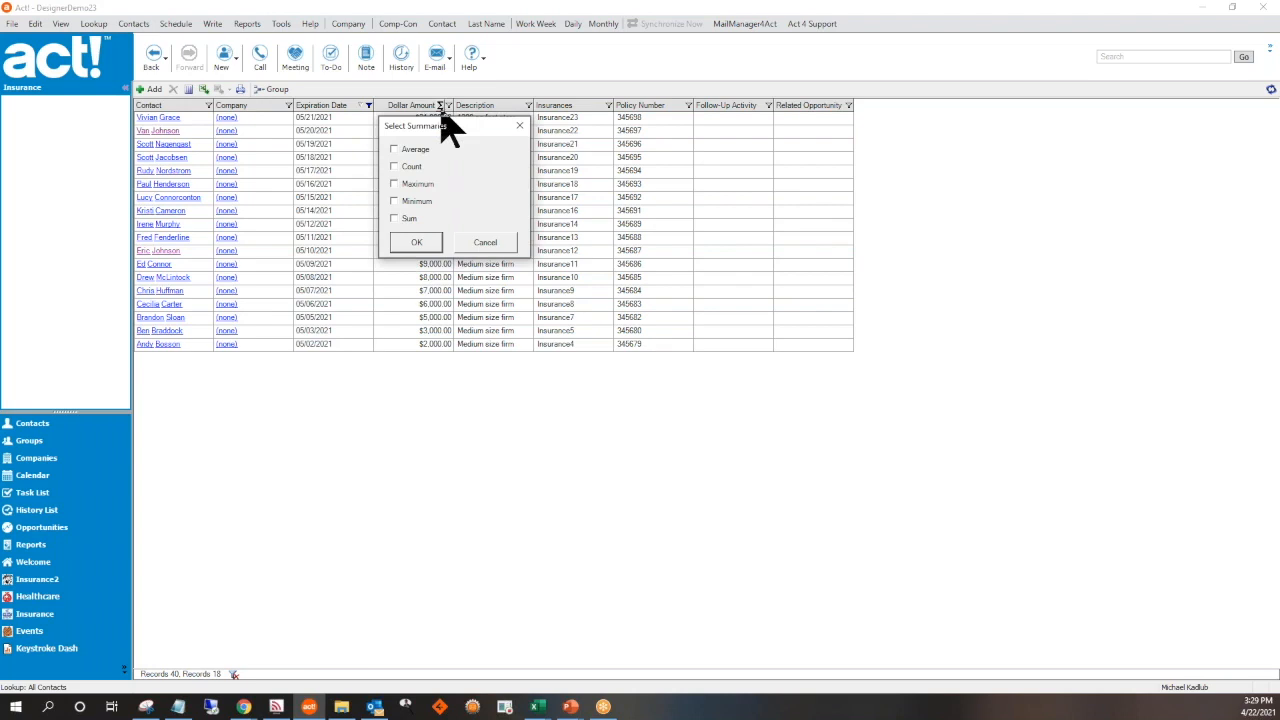
{"action": "left_click", "coordinate": [405, 150]}
{"action": "left_click", "coordinate": [408, 218]}
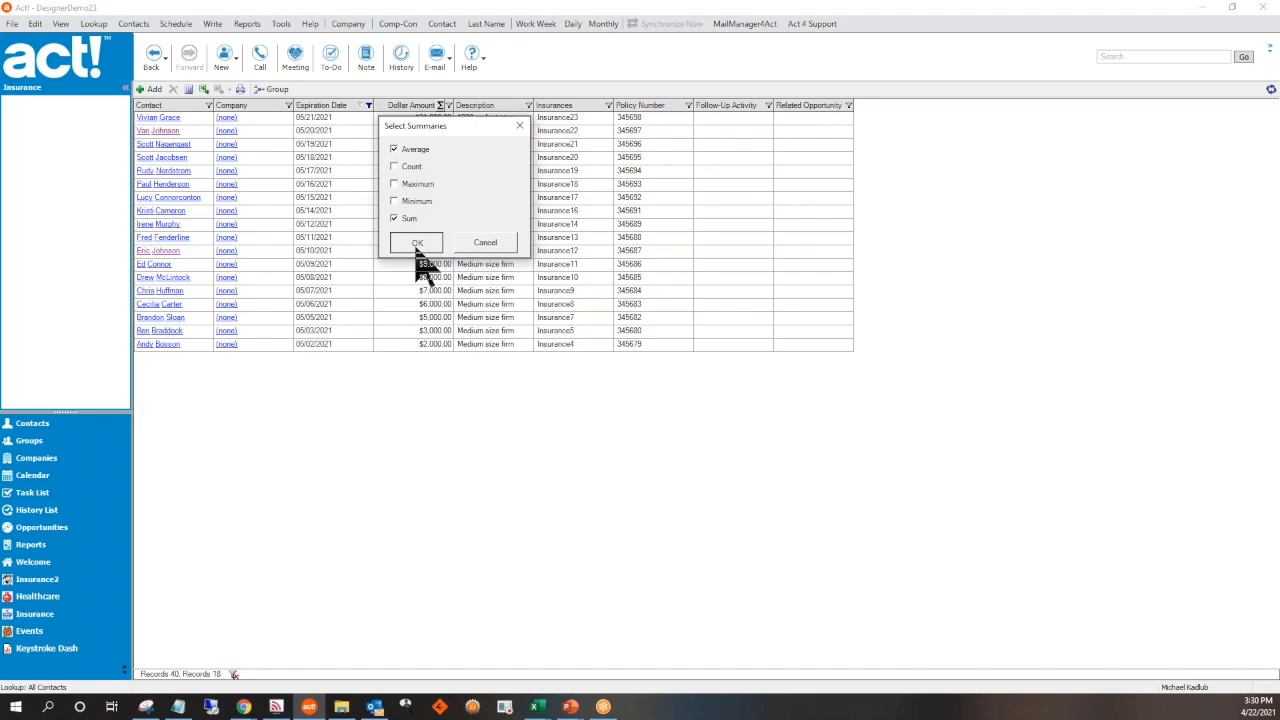
{"action": "left_click", "coordinate": [416, 246]}
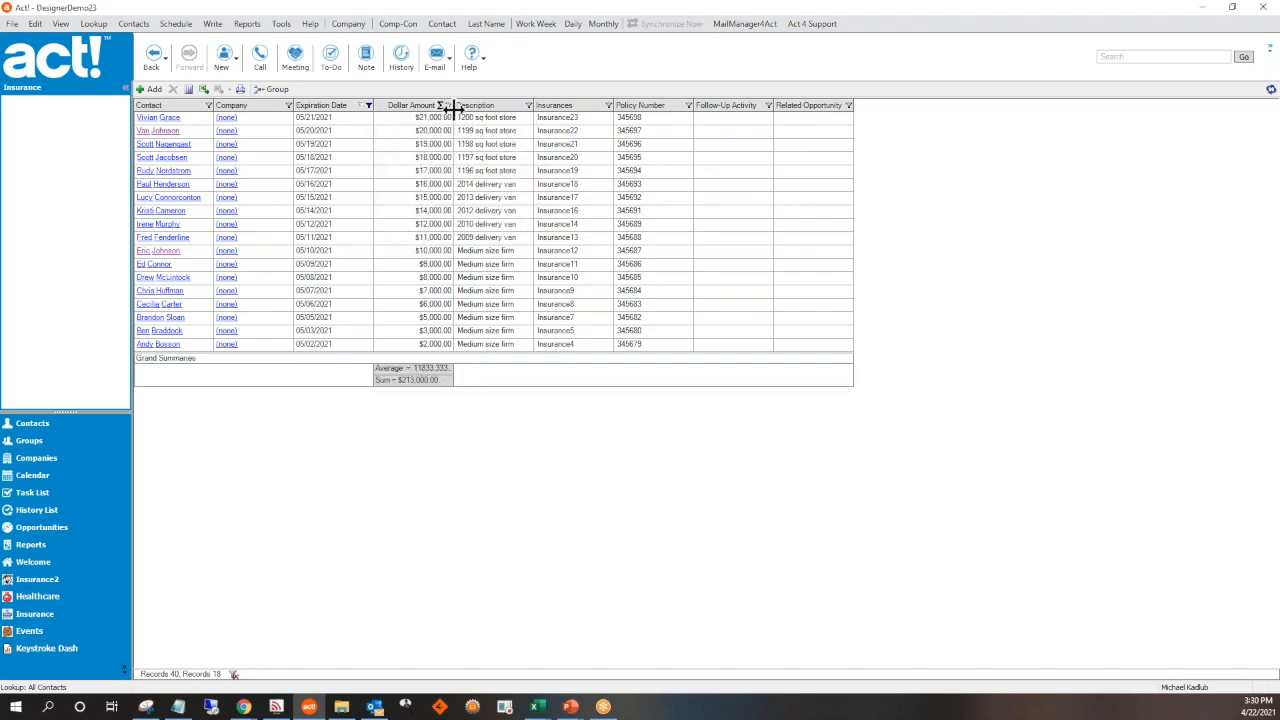
{"action": "left_click_drag", "start_coordinate": [484, 111], "coordinate": [502, 114]}
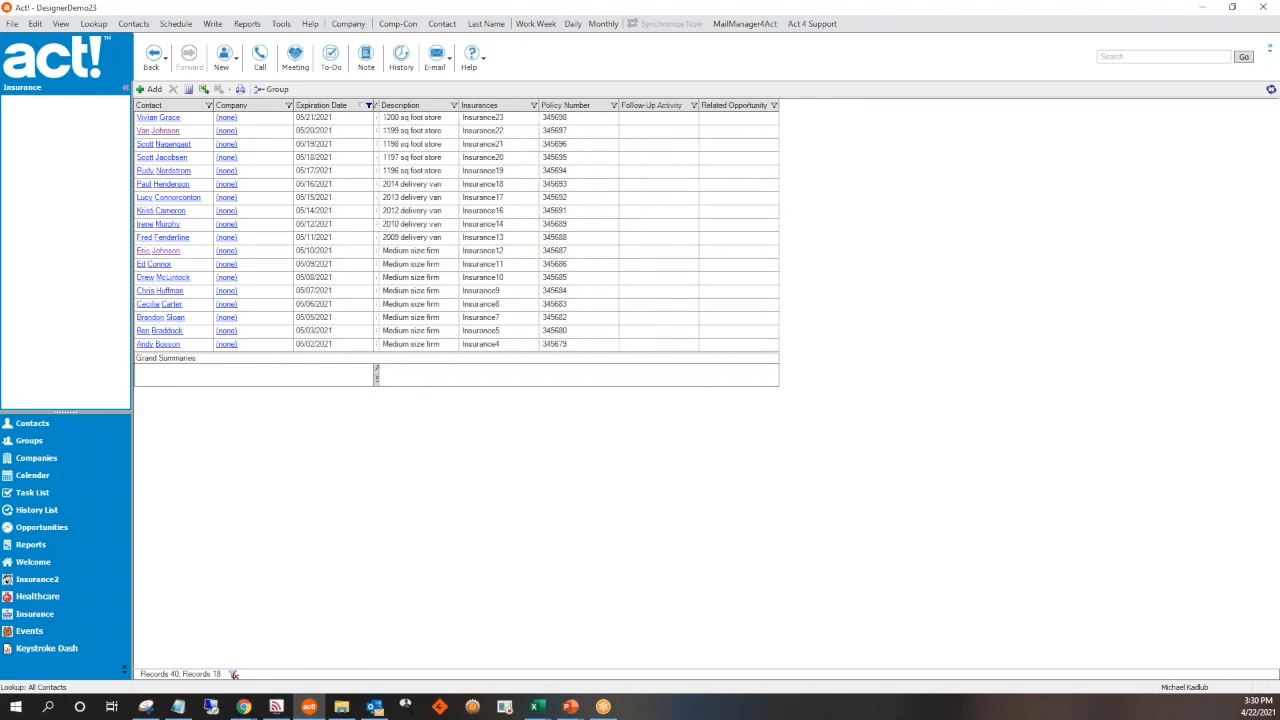
{"action": "double_click", "coordinate": [378, 108]}
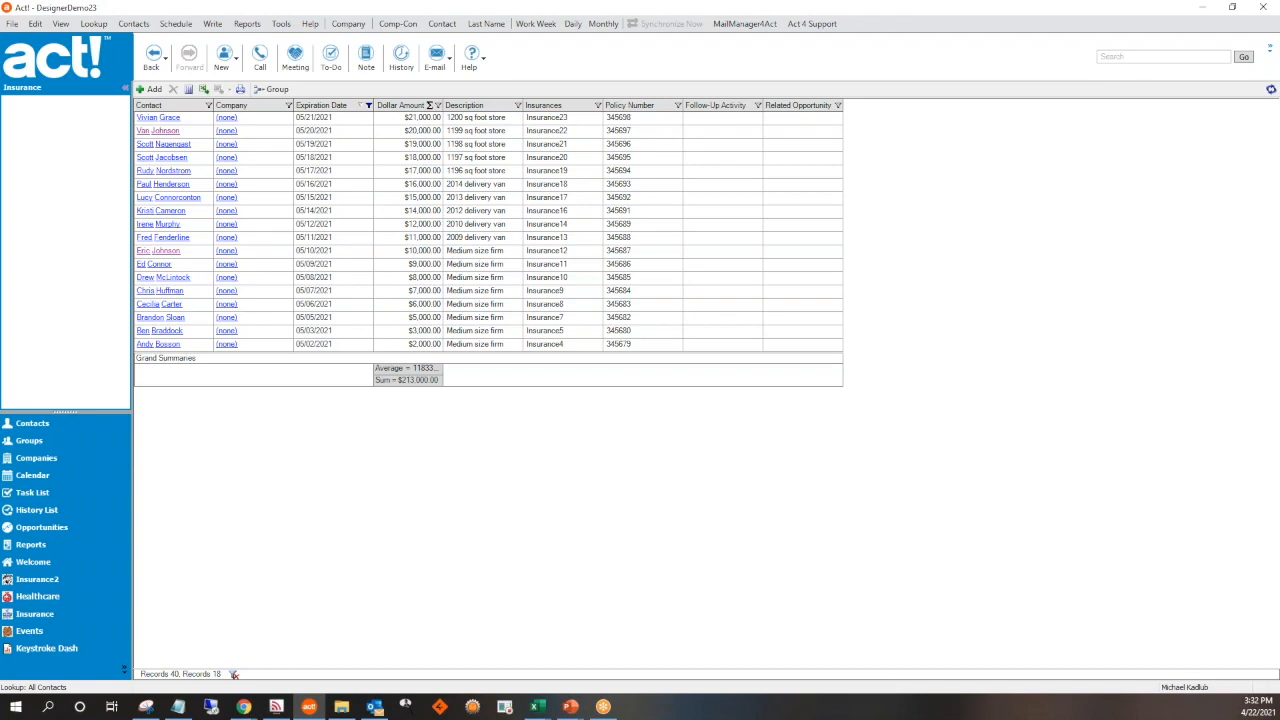
Review the Banking custom table's definition and its linked Act! entities, then close the table wizard and field definitions without changes
{"action": "left_click", "coordinate": [281, 24]}
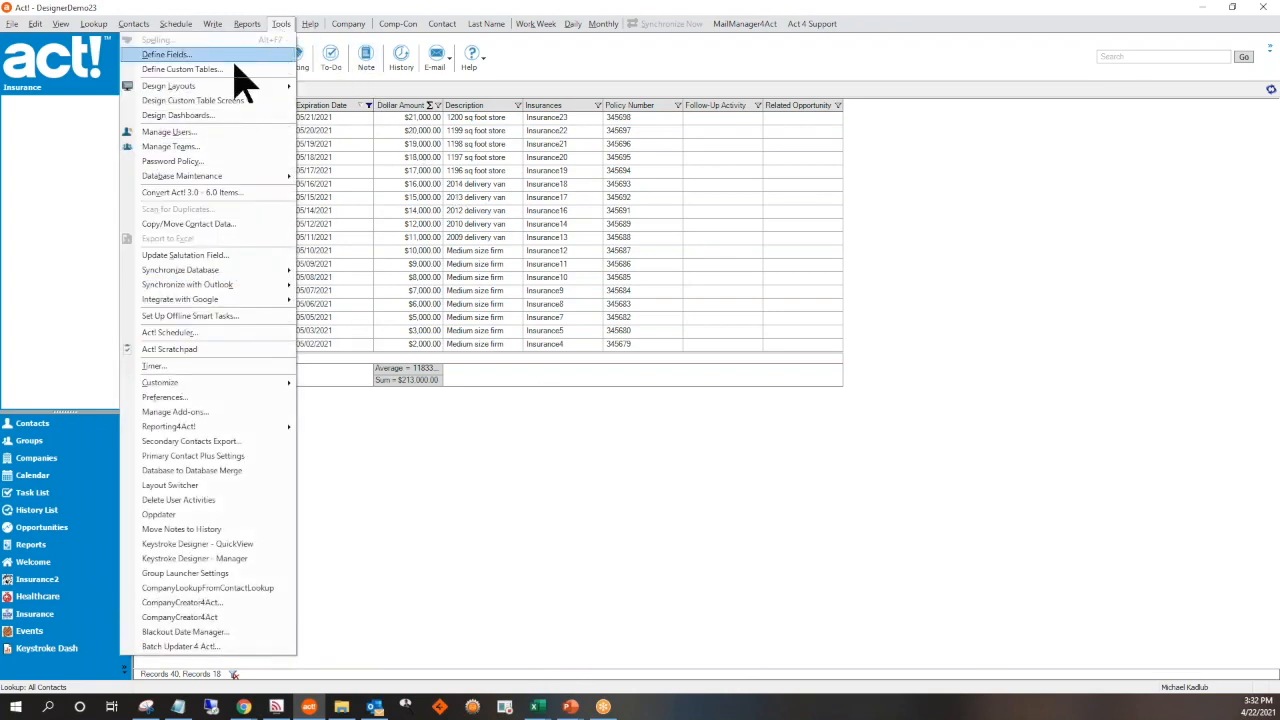
{"action": "left_click", "coordinate": [234, 68]}
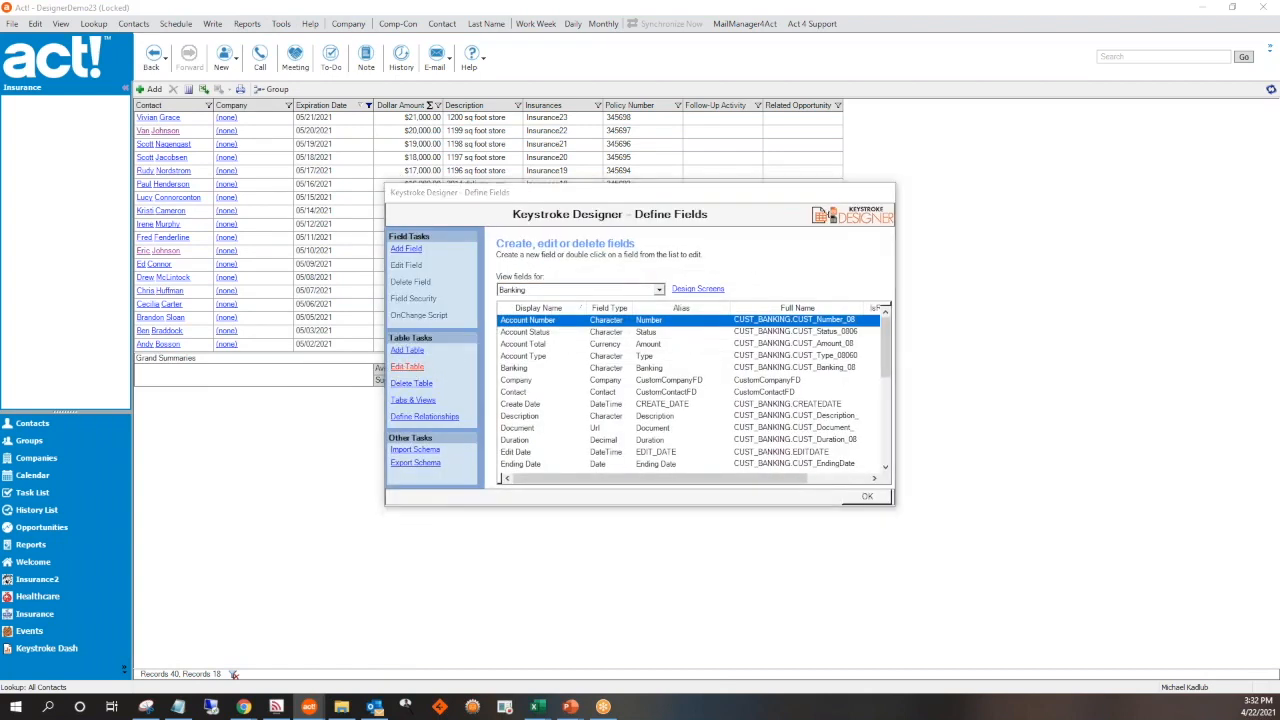
{"action": "left_click", "coordinate": [406, 352]}
{"action": "left_click", "coordinate": [822, 502]}
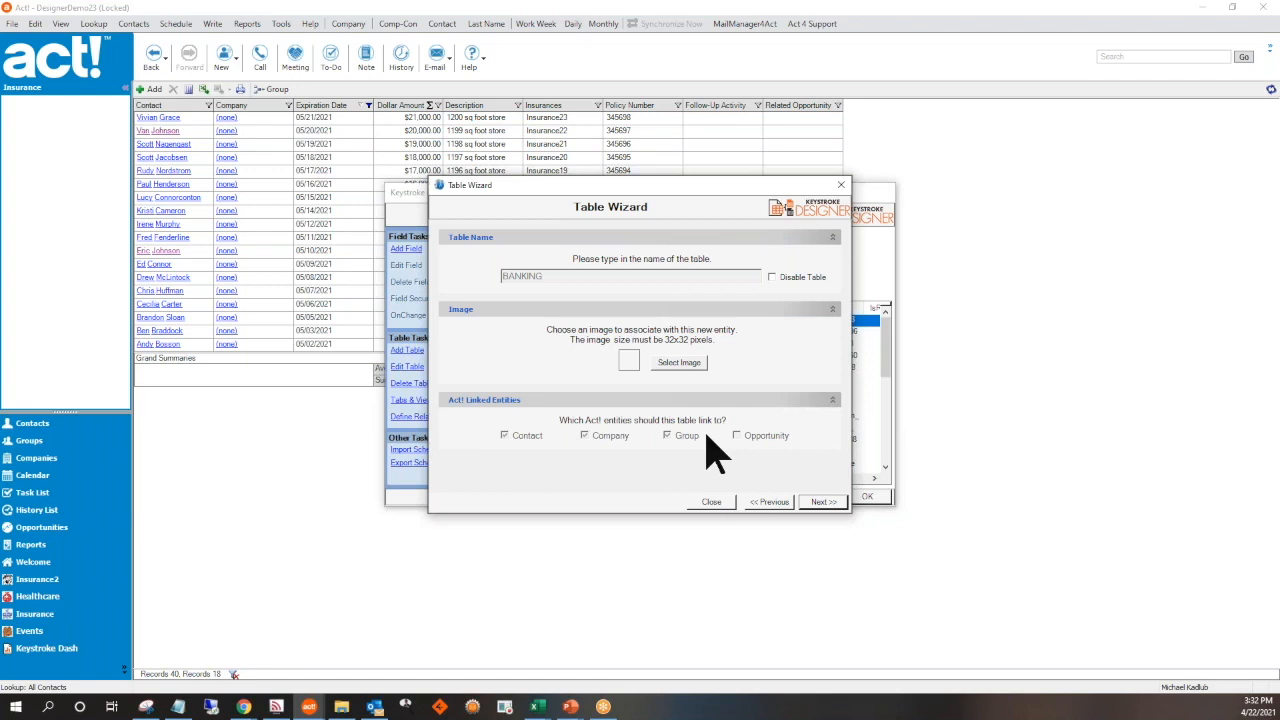
{"action": "left_click", "coordinate": [712, 502]}
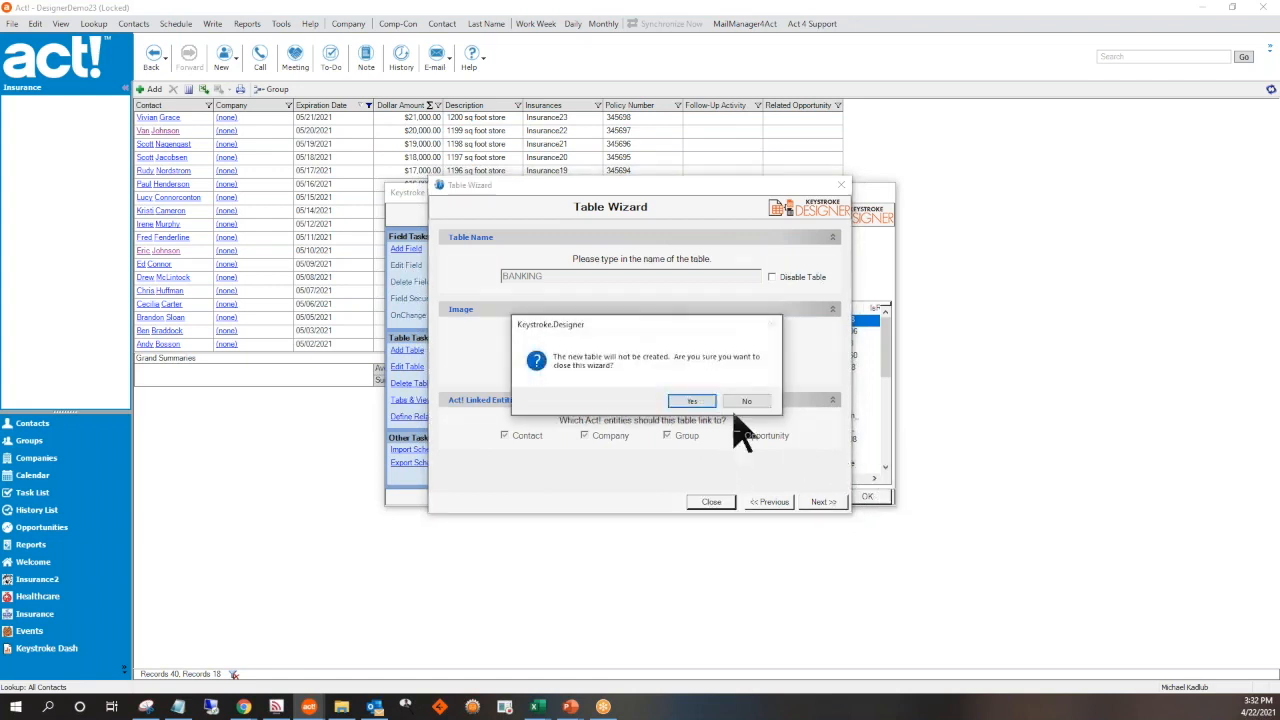
{"action": "left_click", "coordinate": [691, 402]}
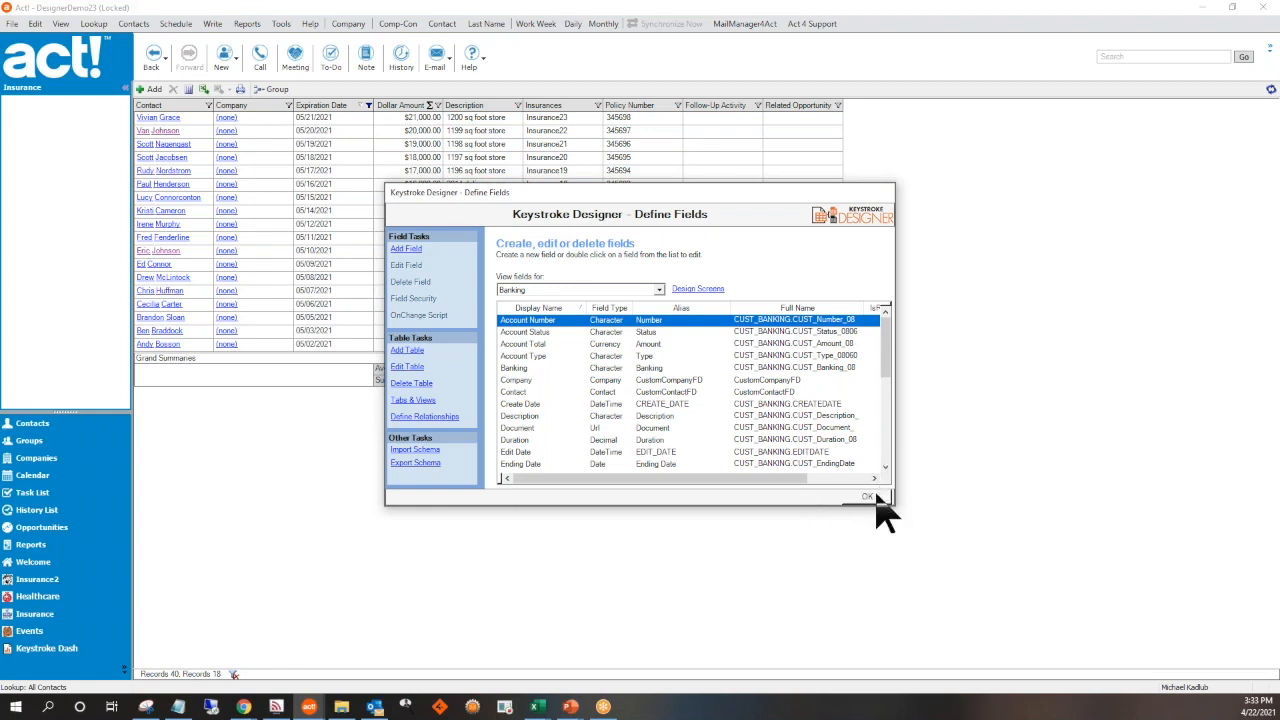
{"action": "left_click", "coordinate": [868, 496]}
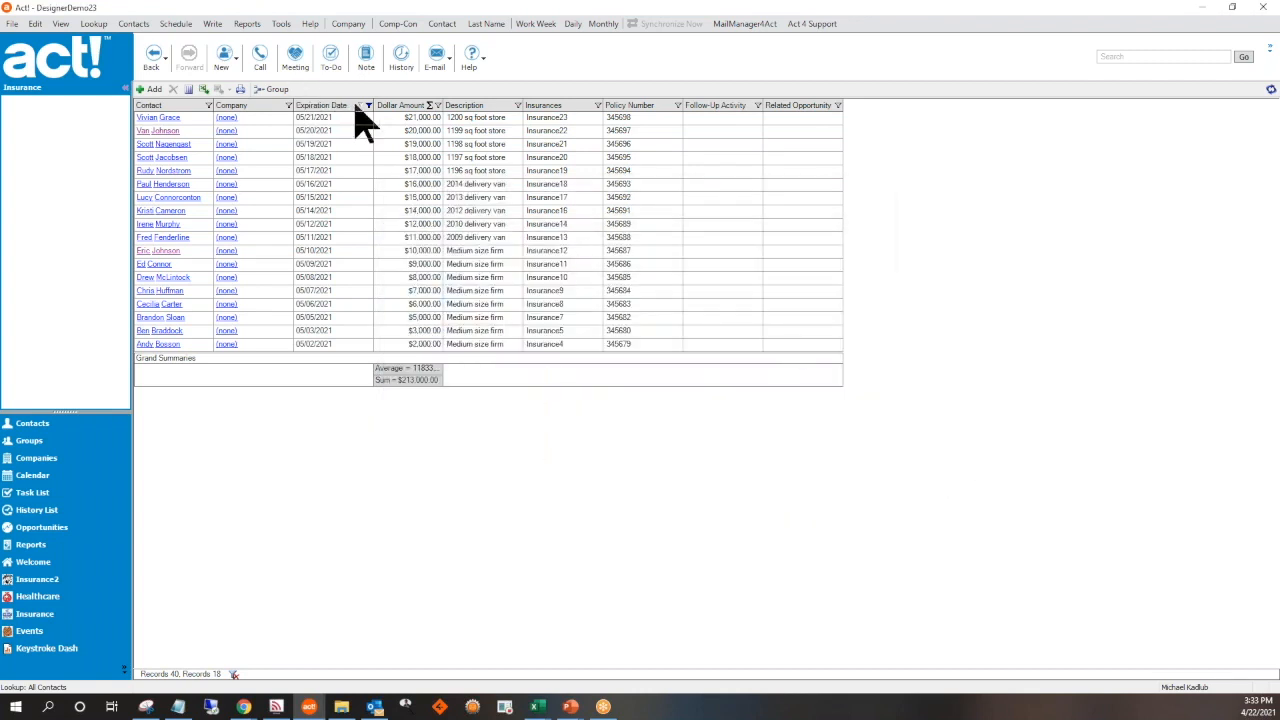
Clear the Expiration Date filter in the Insurance list and sort the records by Contact in ascending order
{"action": "left_click", "coordinate": [369, 106]}
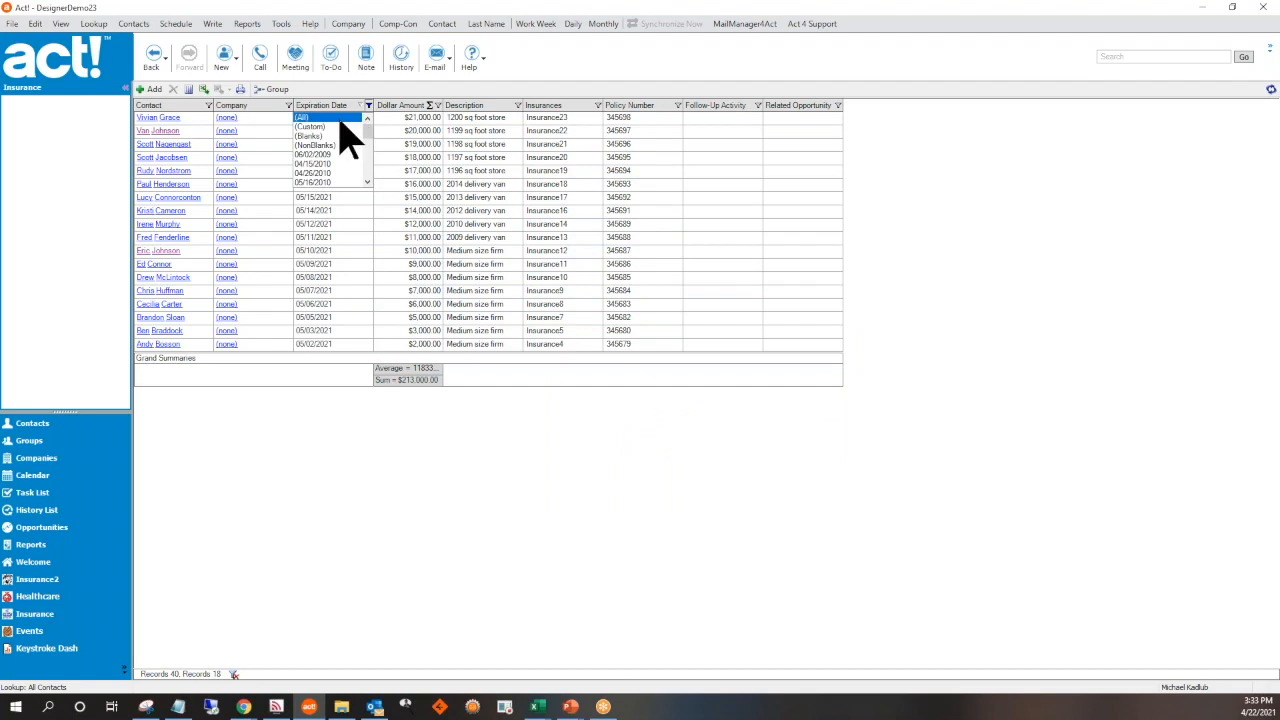
{"action": "left_click", "coordinate": [478, 90]}
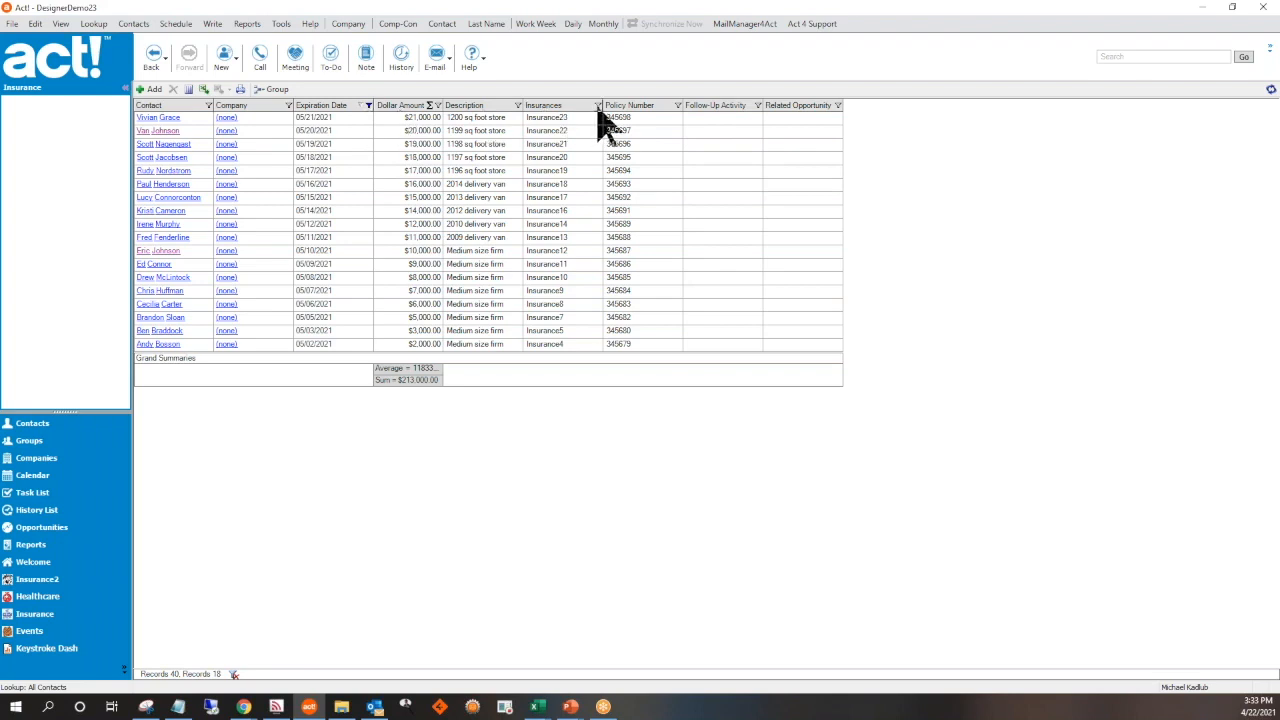
{"action": "left_click", "coordinate": [368, 105]}
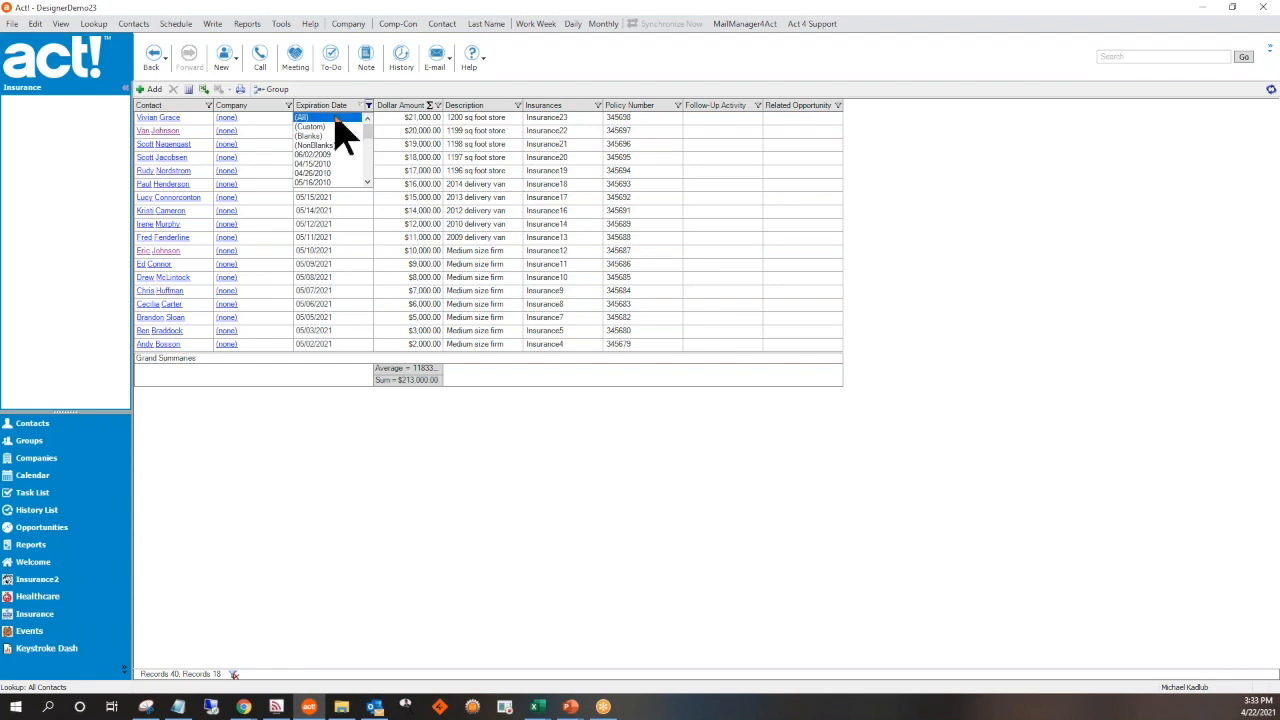
{"action": "left_click", "coordinate": [340, 120]}
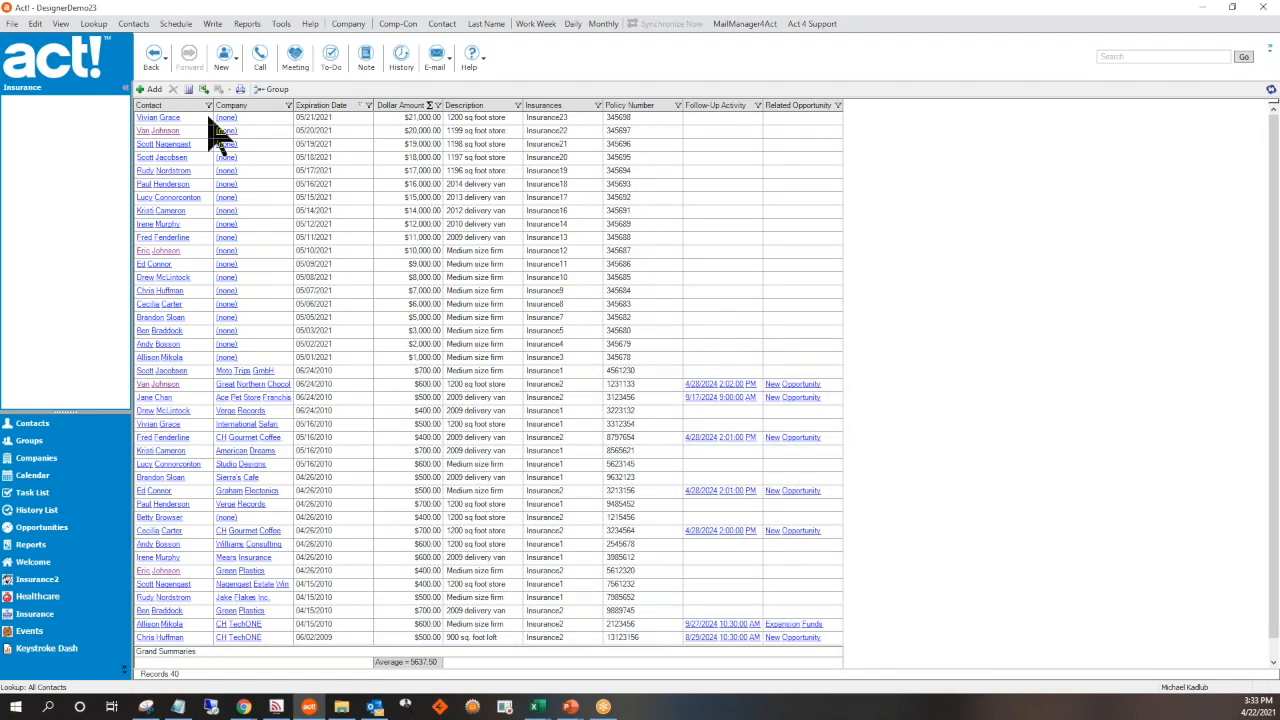
{"action": "left_click", "coordinate": [188, 106]}
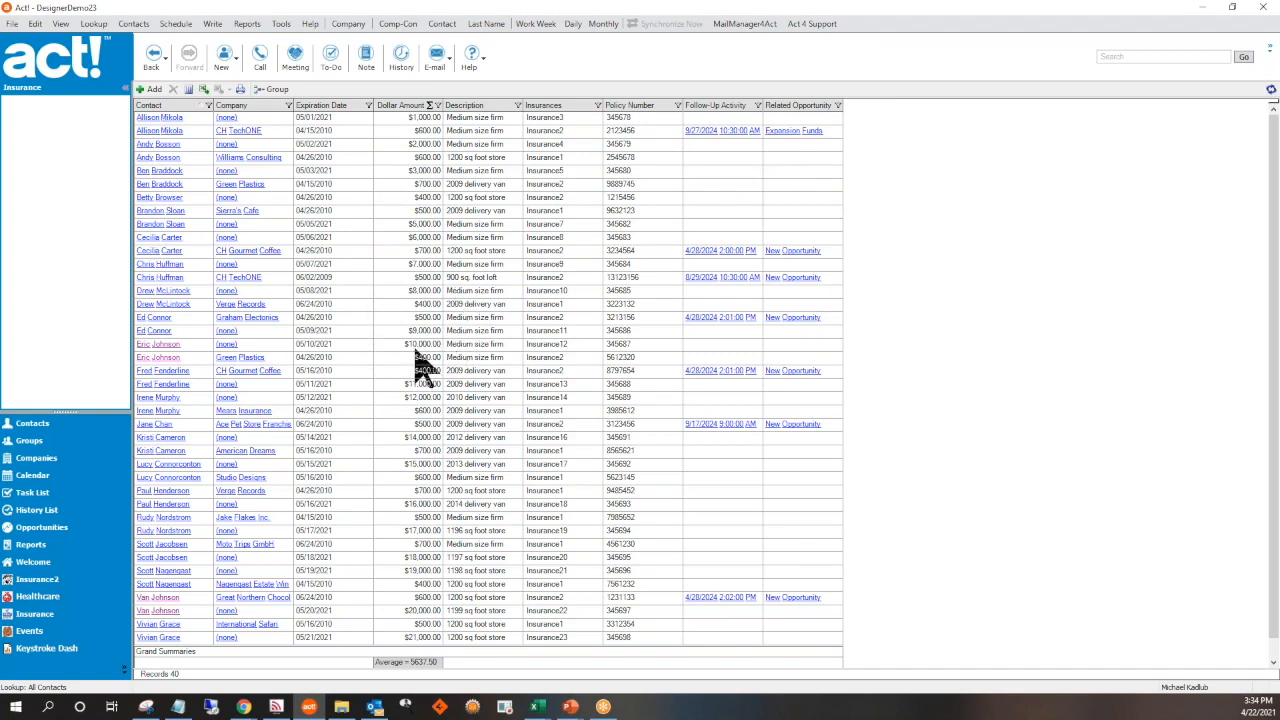
Examine the $10,000 insurance record expiring 05/10/2021, cancel out of it, and open its linked contact
{"action": "left_click", "coordinate": [416, 346]}
{"action": "double_click", "coordinate": [416, 346]}
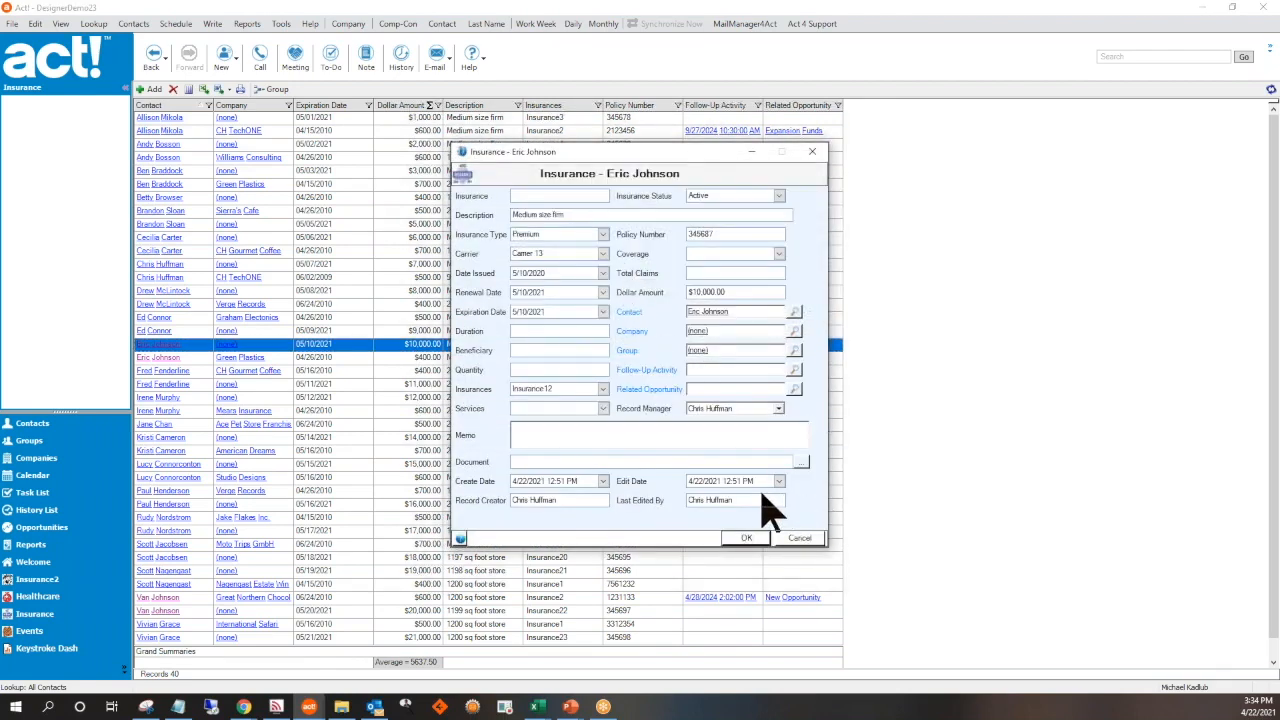
{"action": "left_click", "coordinate": [798, 539]}
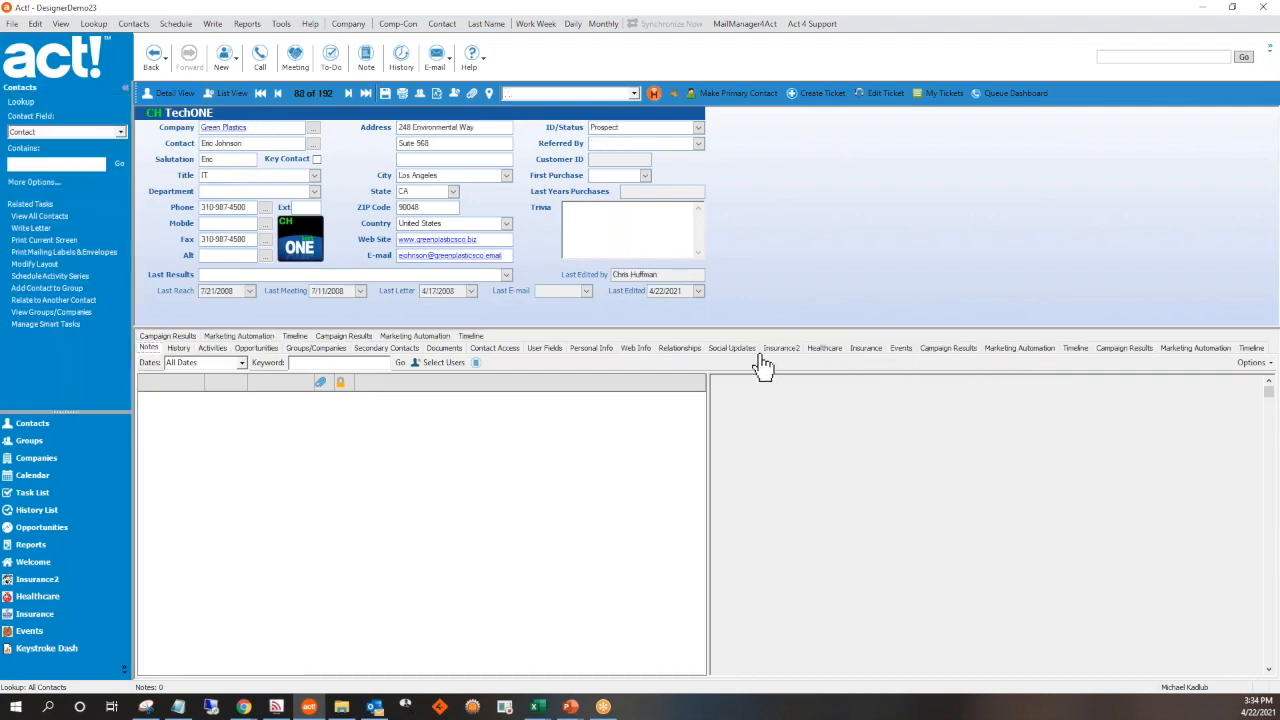
From the contact's $10,000 insurance record, open the template Insurance Policies - Individual.adtd for editing
{"action": "left_click", "coordinate": [866, 350]}
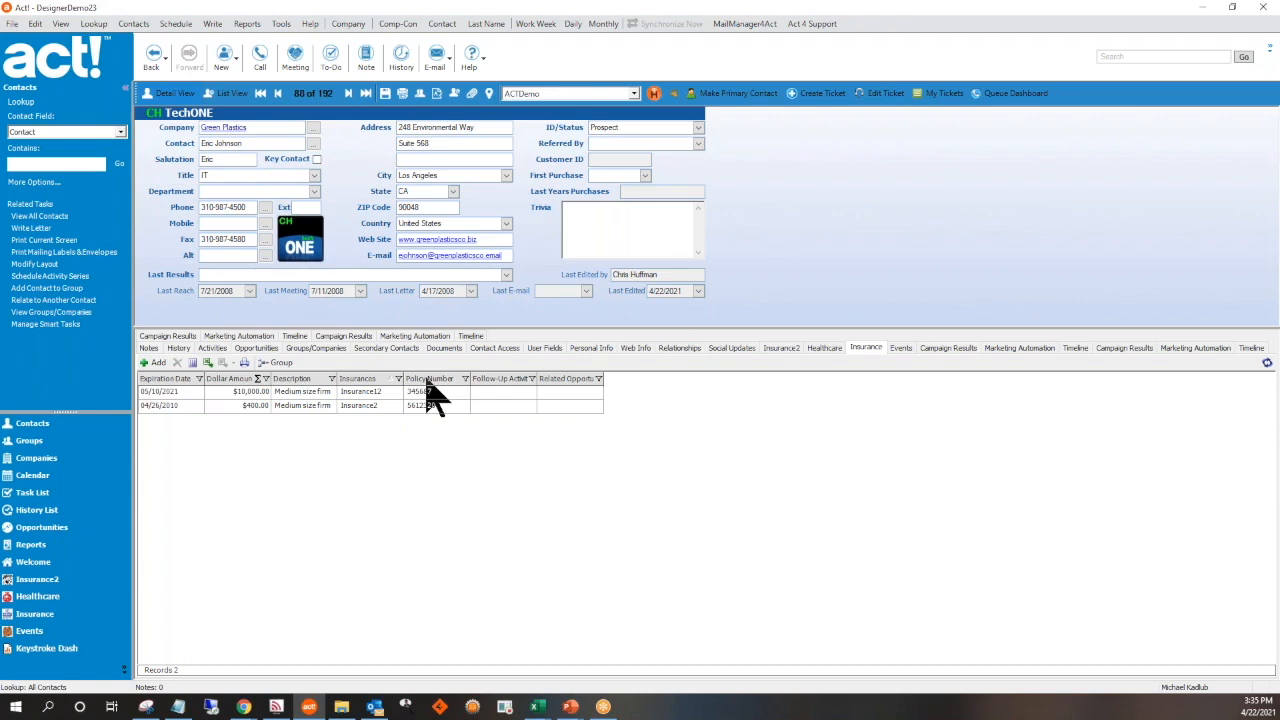
{"action": "left_click", "coordinate": [331, 396]}
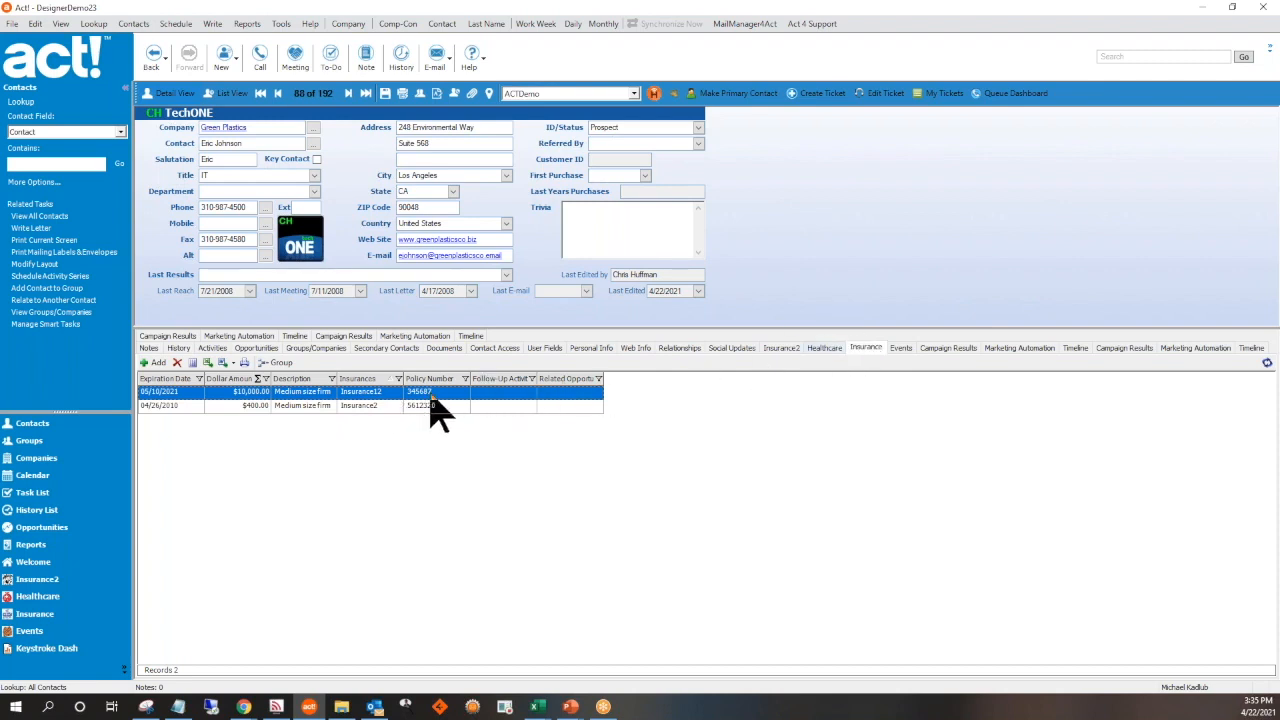
{"action": "right_click", "coordinate": [305, 395]}
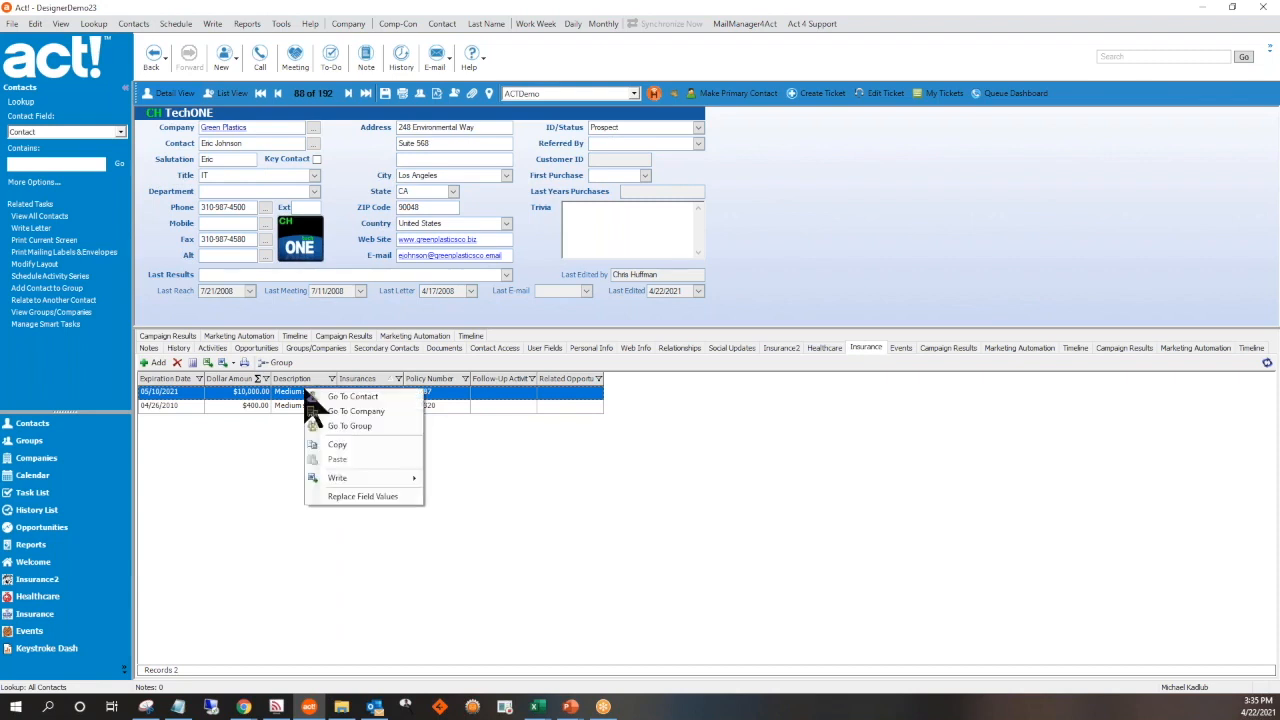
{"action": "mouse_move", "coordinate": [401, 478]}
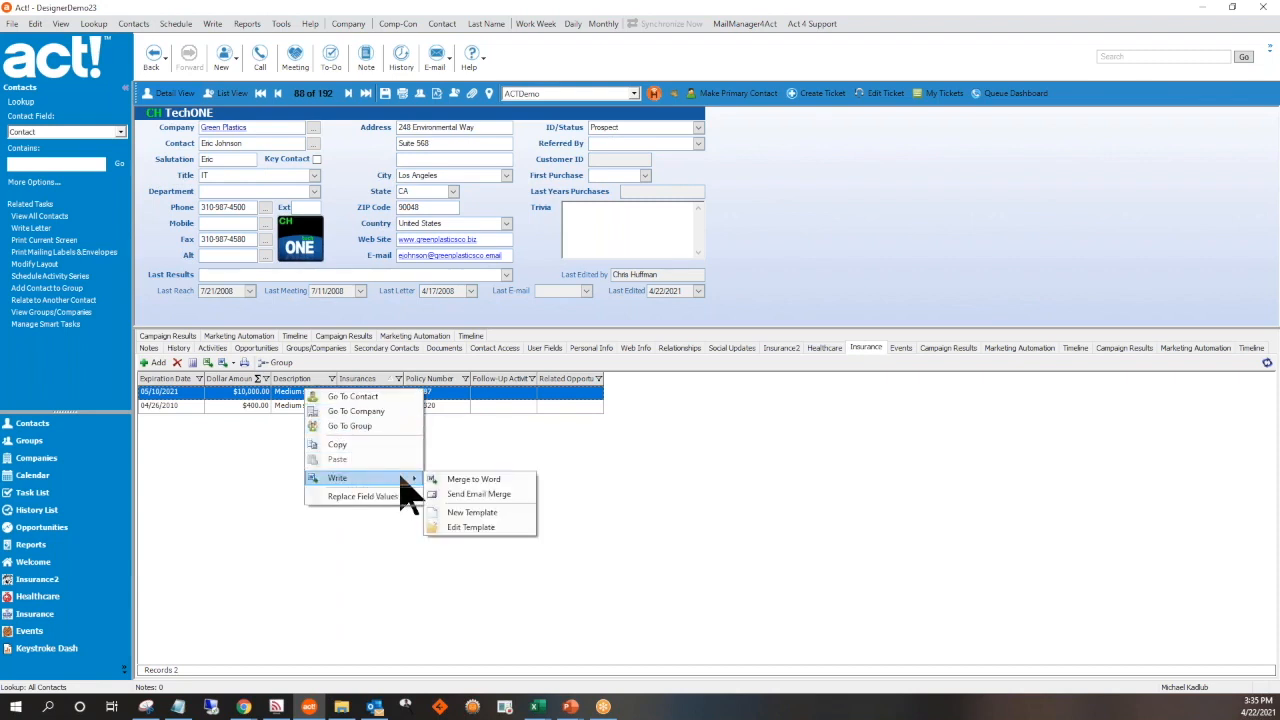
{"action": "left_click", "coordinate": [488, 532]}
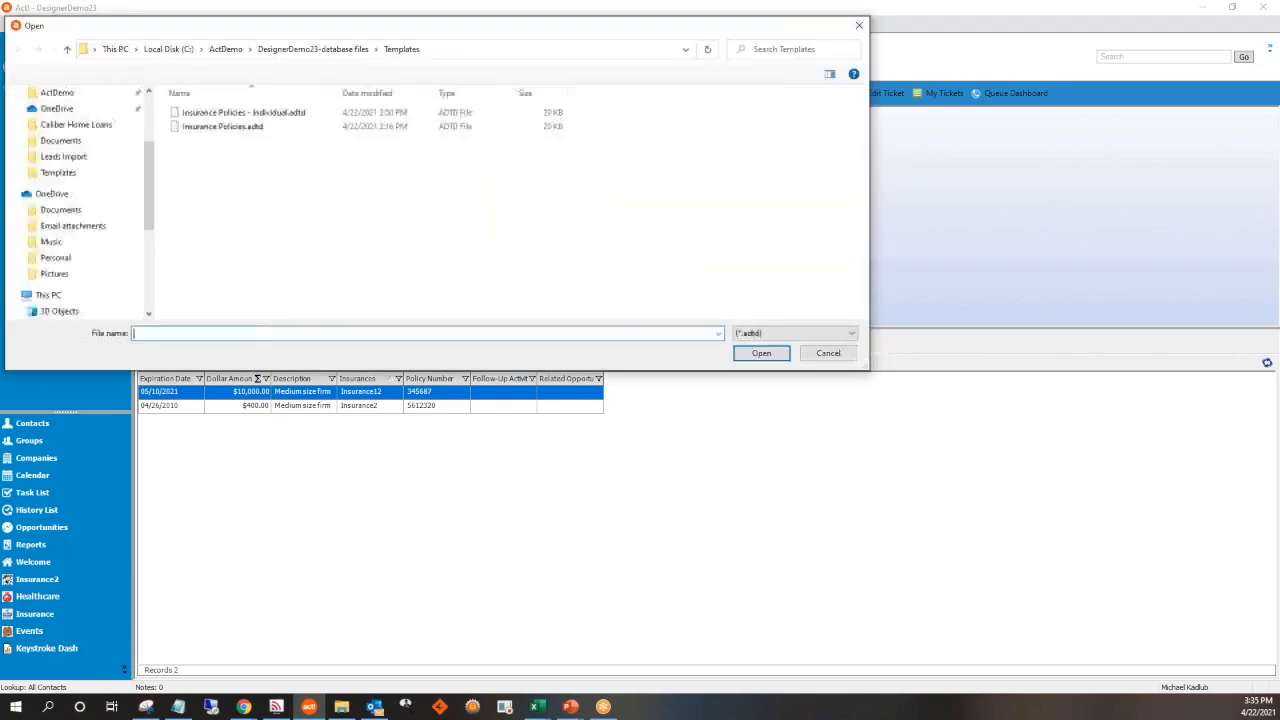
{"action": "double_click", "coordinate": [297, 114]}
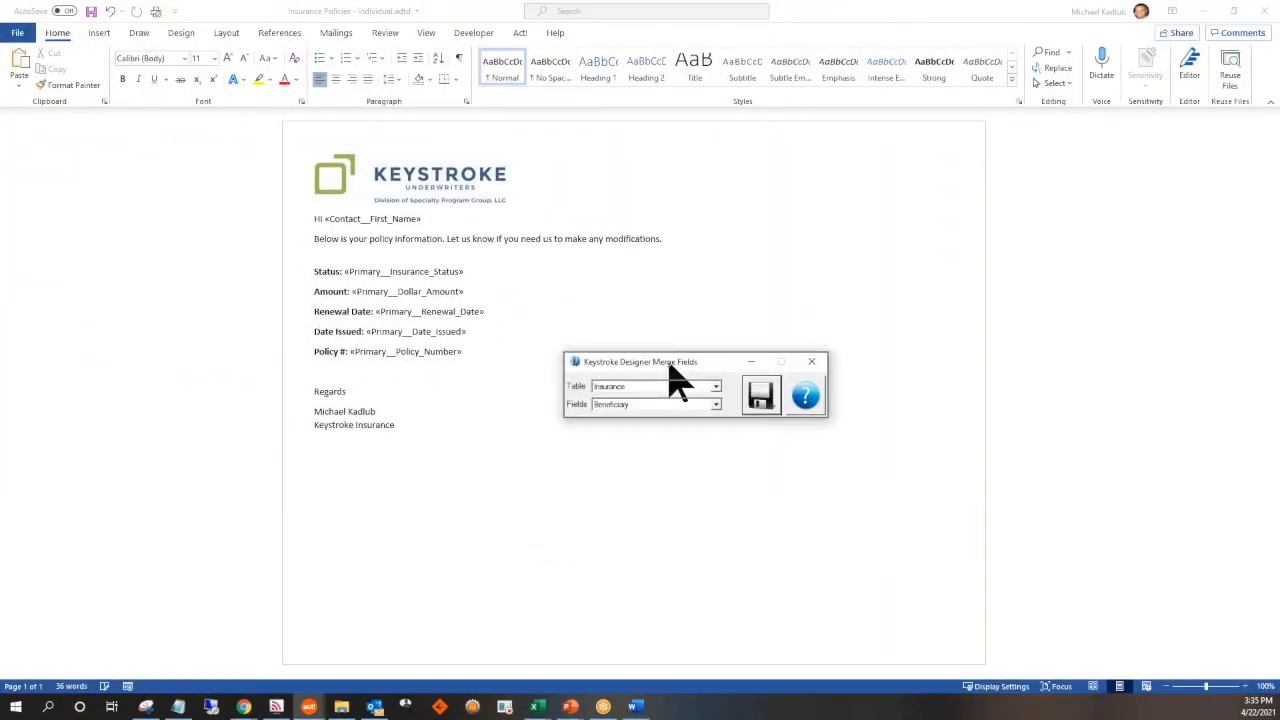
Insert the Insurance table's Insurance Status merge field on a new line below the Policy # line
{"action": "left_click_drag", "start_coordinate": [667, 365], "coordinate": [781, 264]}
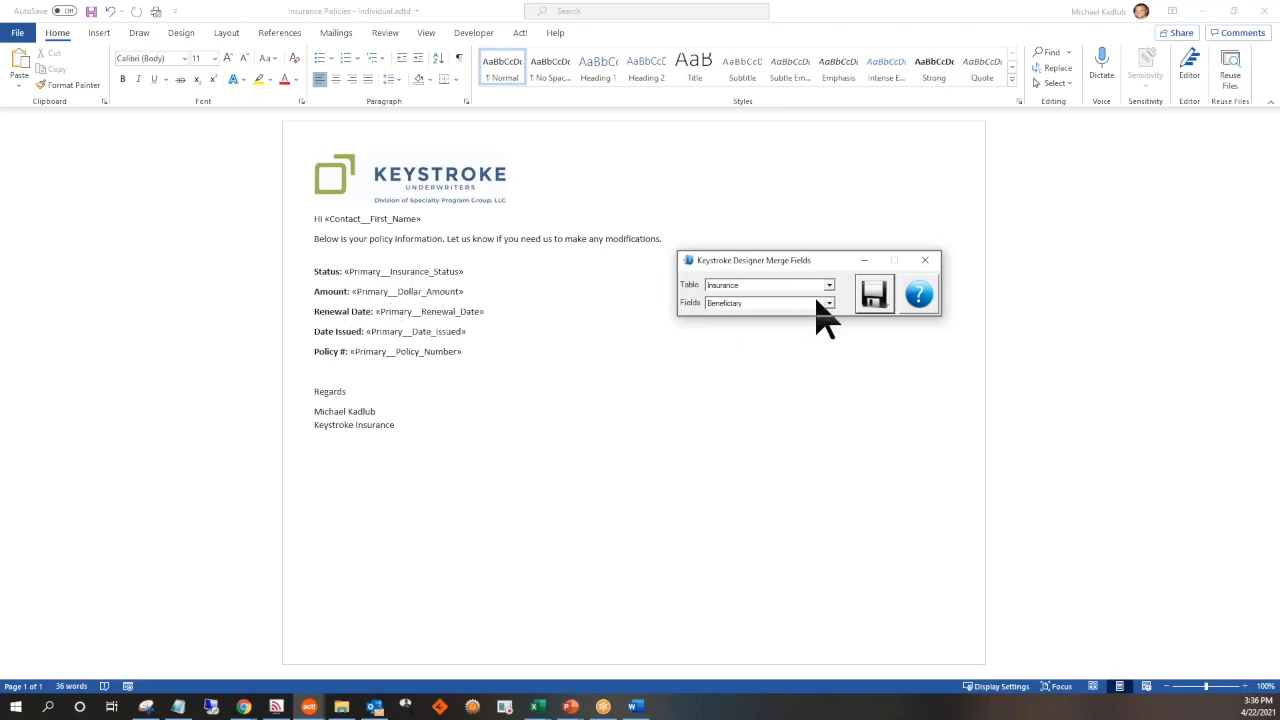
{"action": "left_click", "coordinate": [483, 353]}
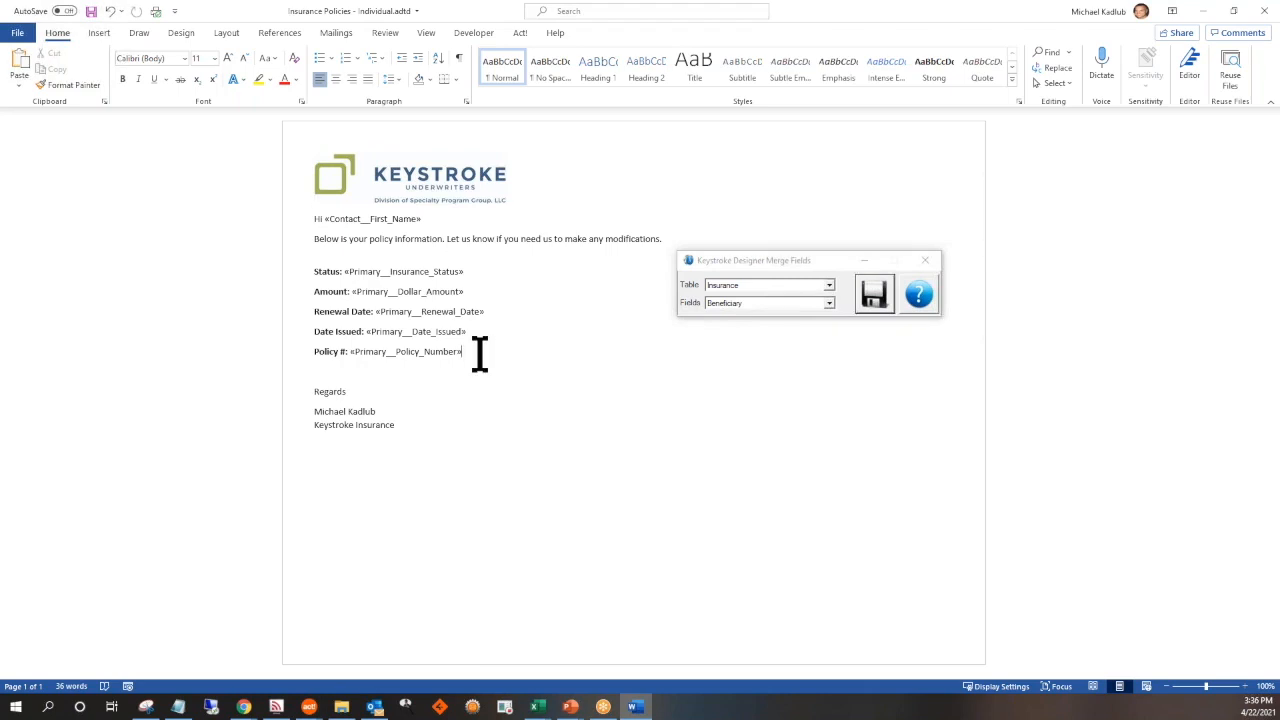
{"action": "key", "text": "Return"}
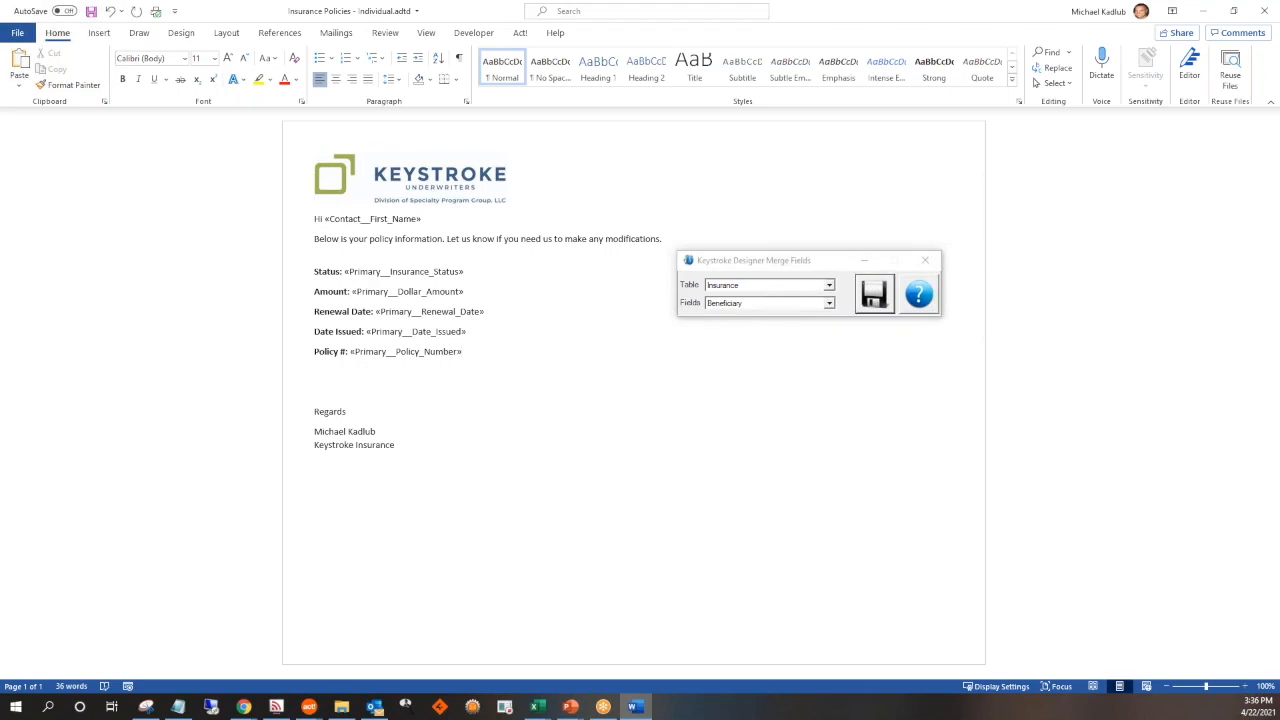
{"action": "left_click", "coordinate": [829, 303]}
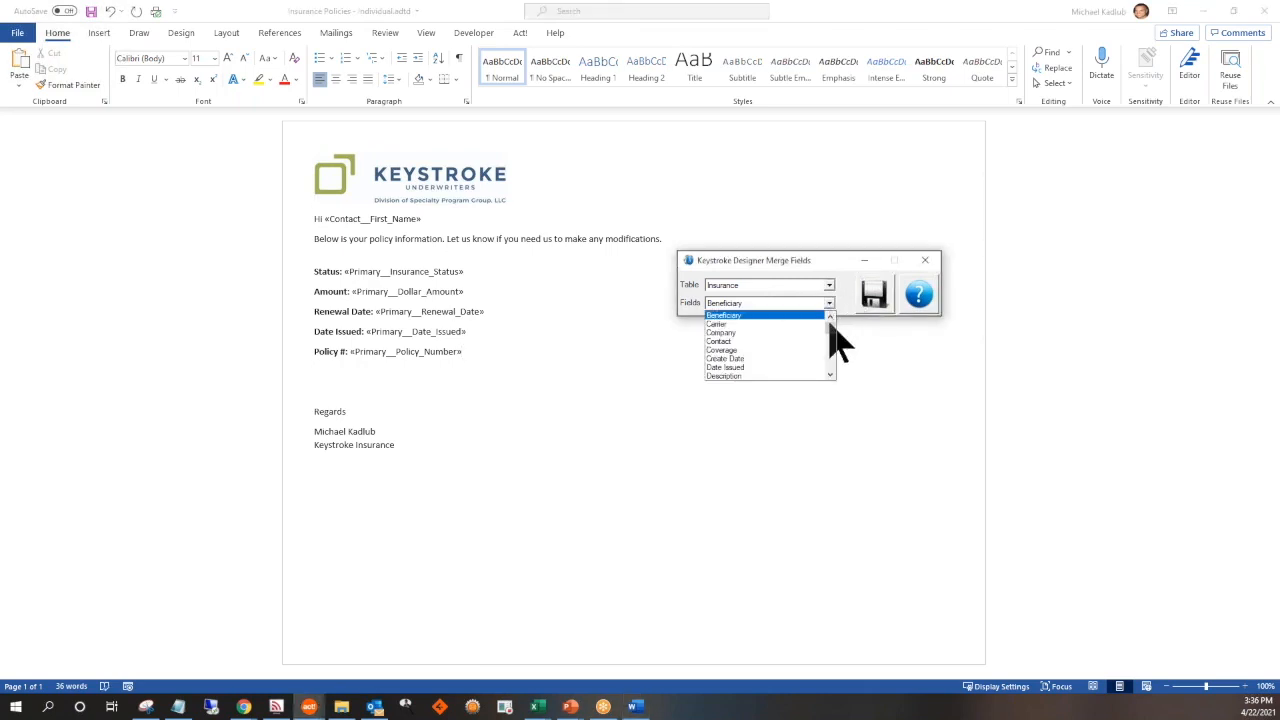
{"action": "left_click_drag", "start_coordinate": [830, 324], "coordinate": [832, 350]}
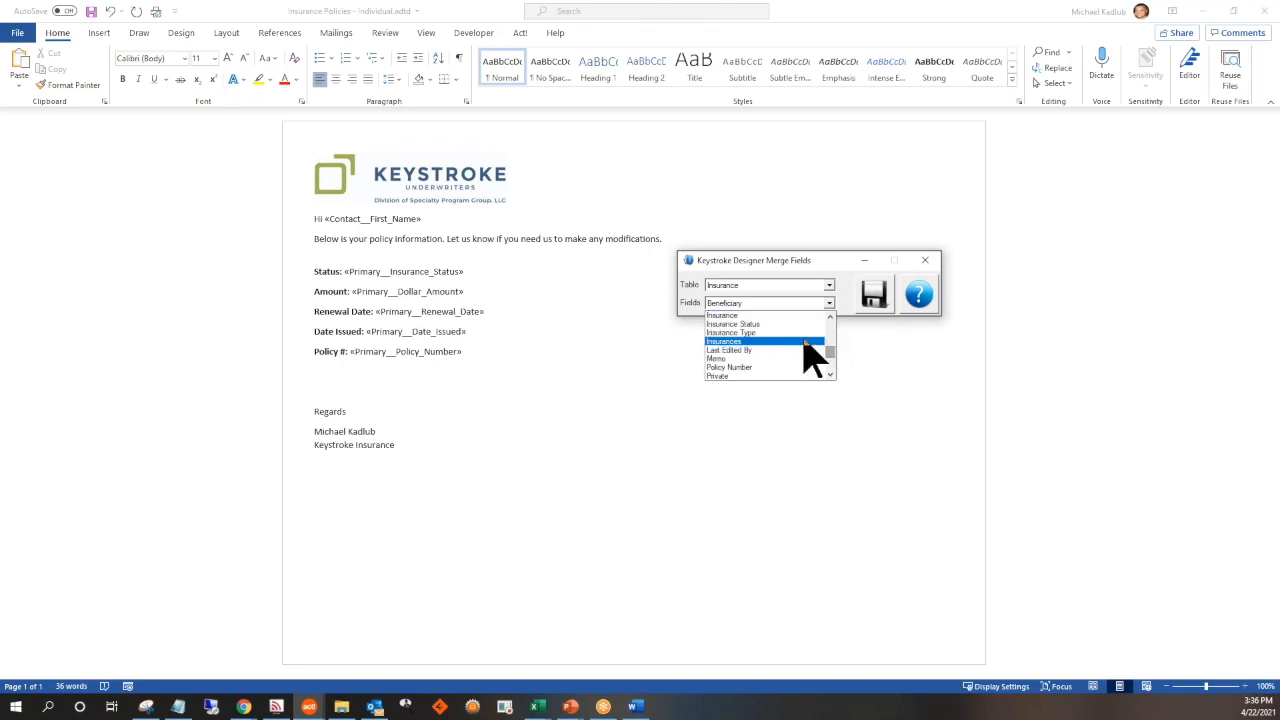
{"action": "left_click", "coordinate": [771, 326]}
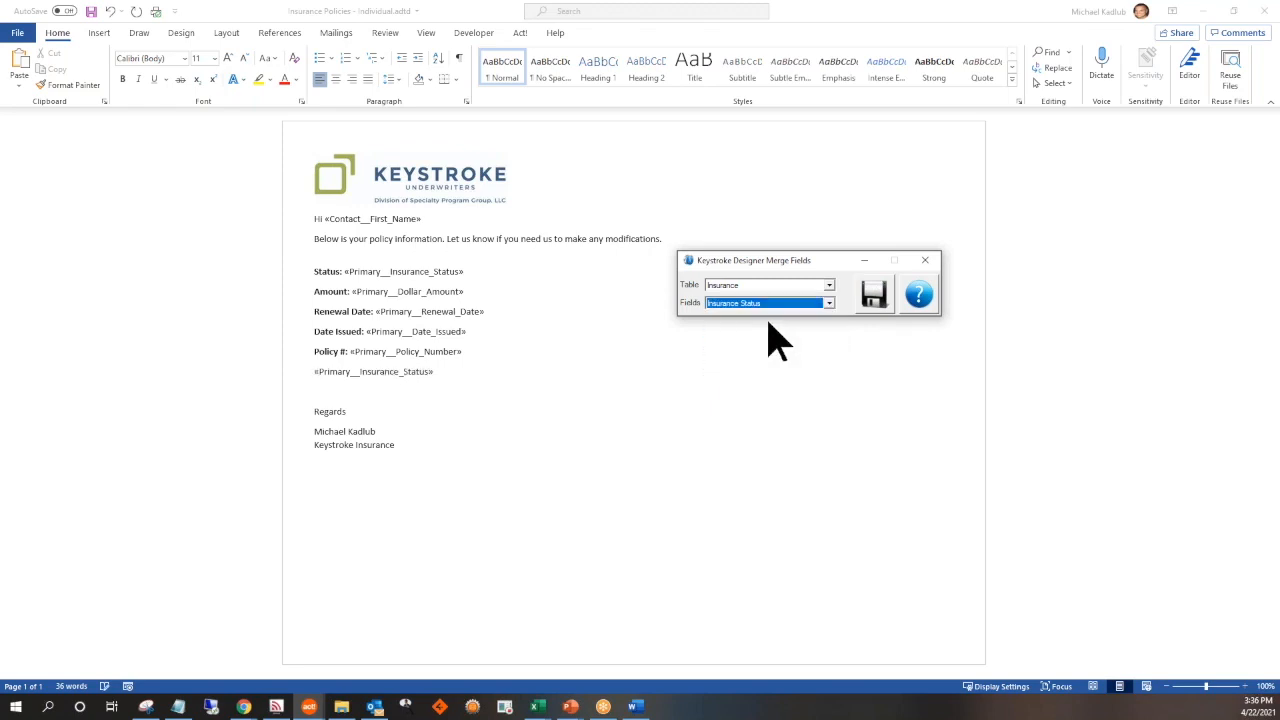
Add the label "Status:" before the new Insurance Status merge field and make the label bold
{"action": "left_click", "coordinate": [314, 371]}
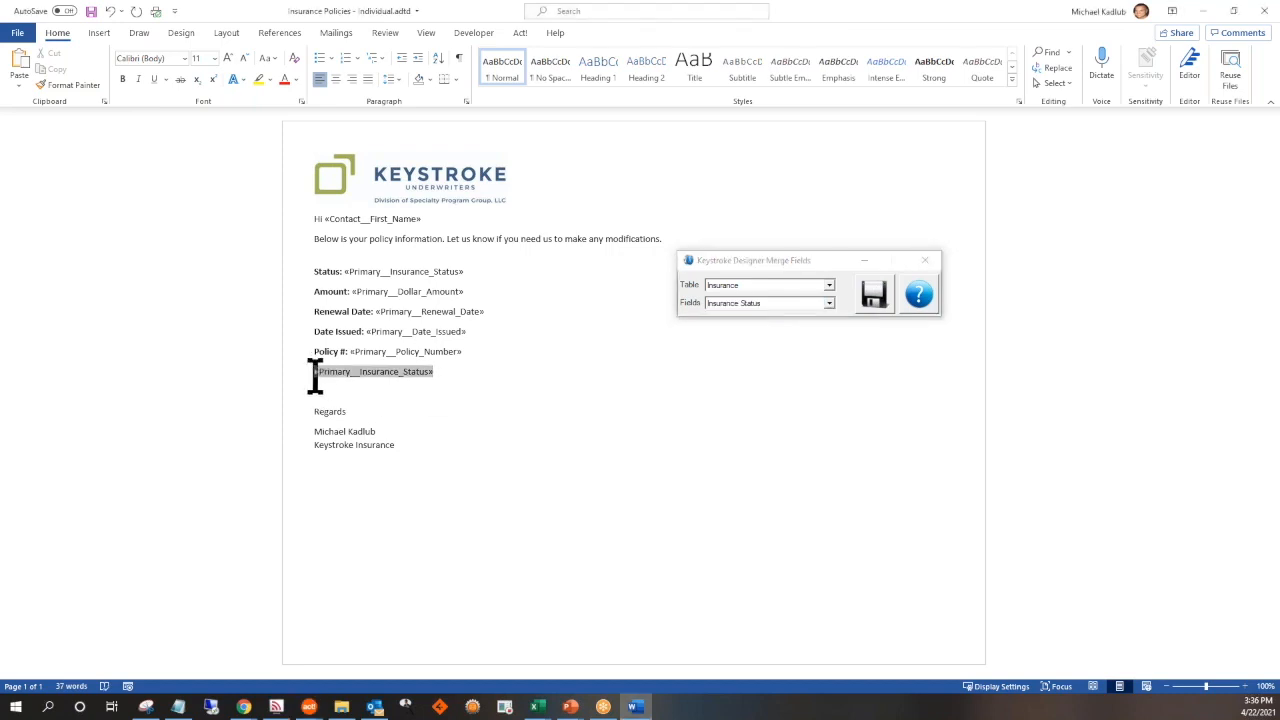
{"action": "type", "text": "Status:"}
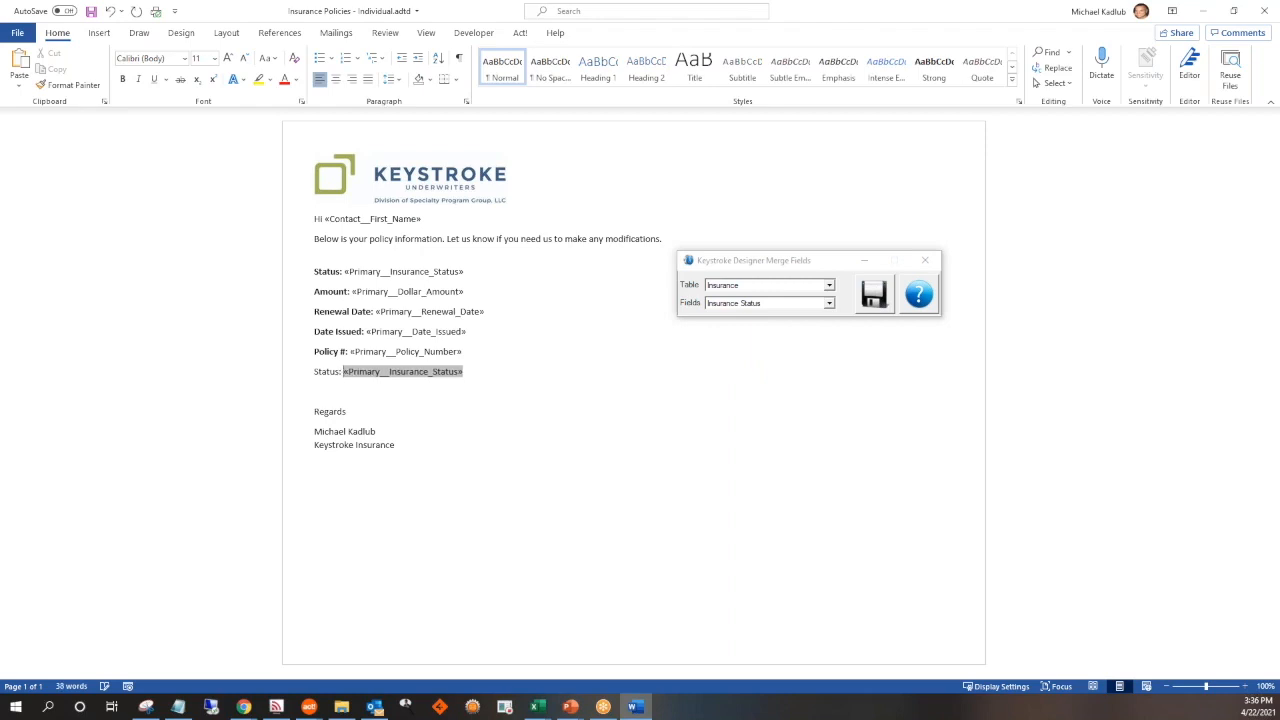
{"action": "left_click_drag", "start_coordinate": [343, 374], "coordinate": [314, 372]}
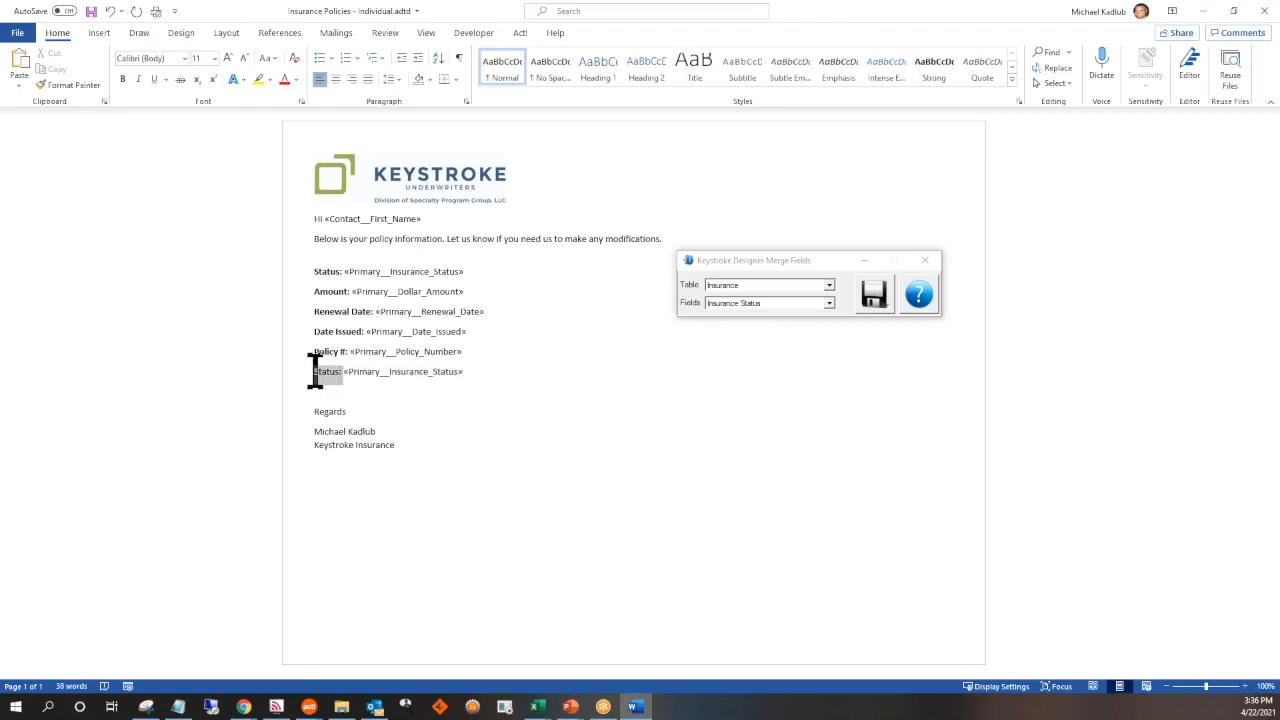
{"action": "left_click", "coordinate": [122, 79]}
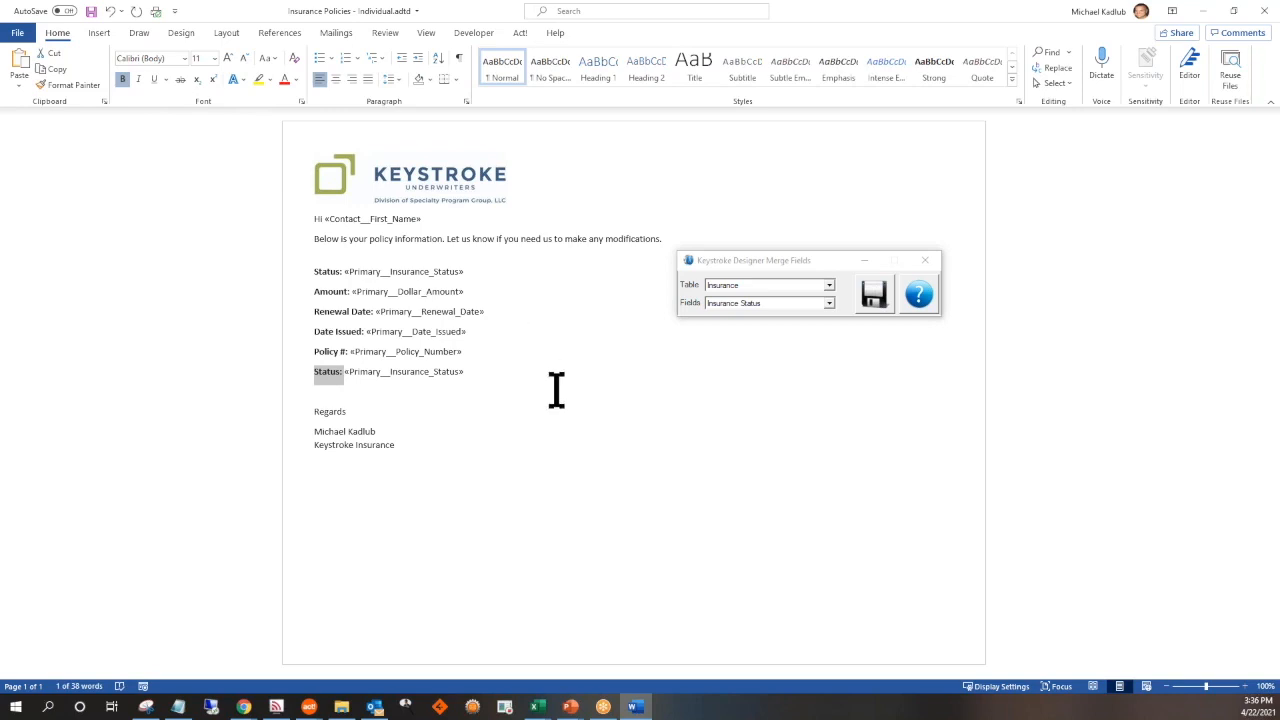
Save the edited merge template over the existing file and maximize the Act! window
{"action": "left_click", "coordinate": [876, 306]}
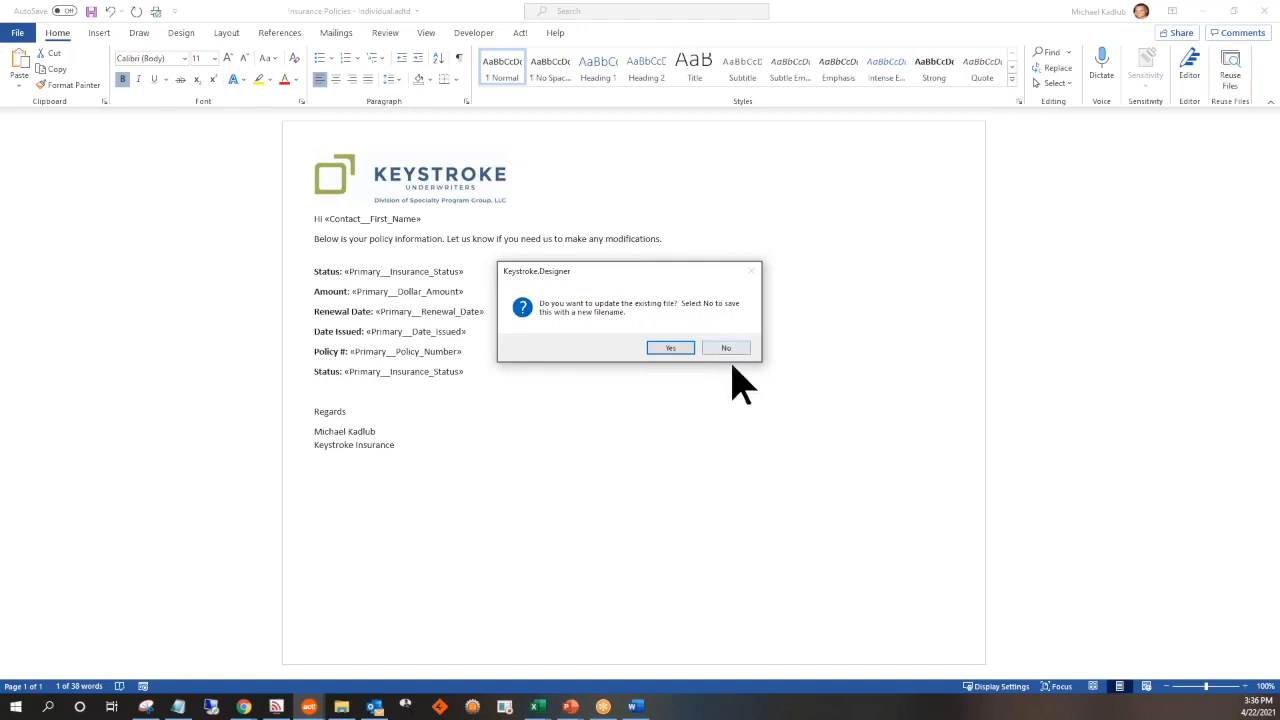
{"action": "left_click", "coordinate": [681, 349]}
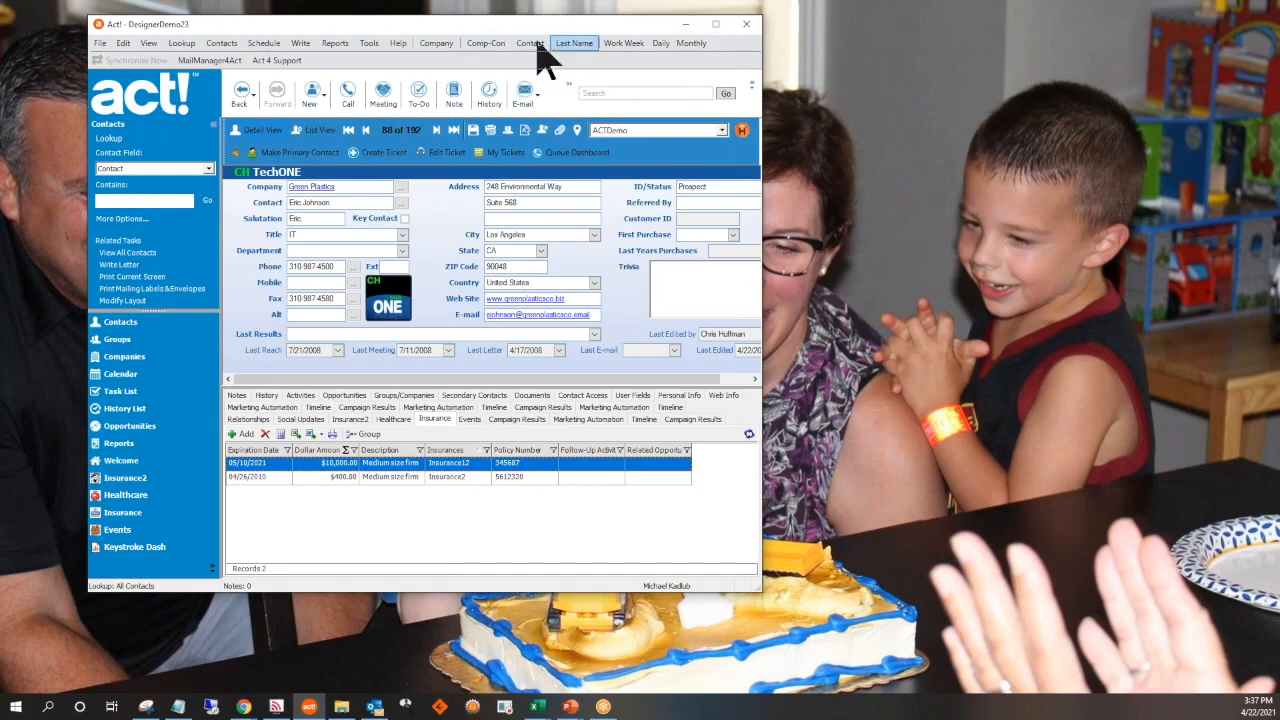
{"action": "left_click", "coordinate": [715, 23]}
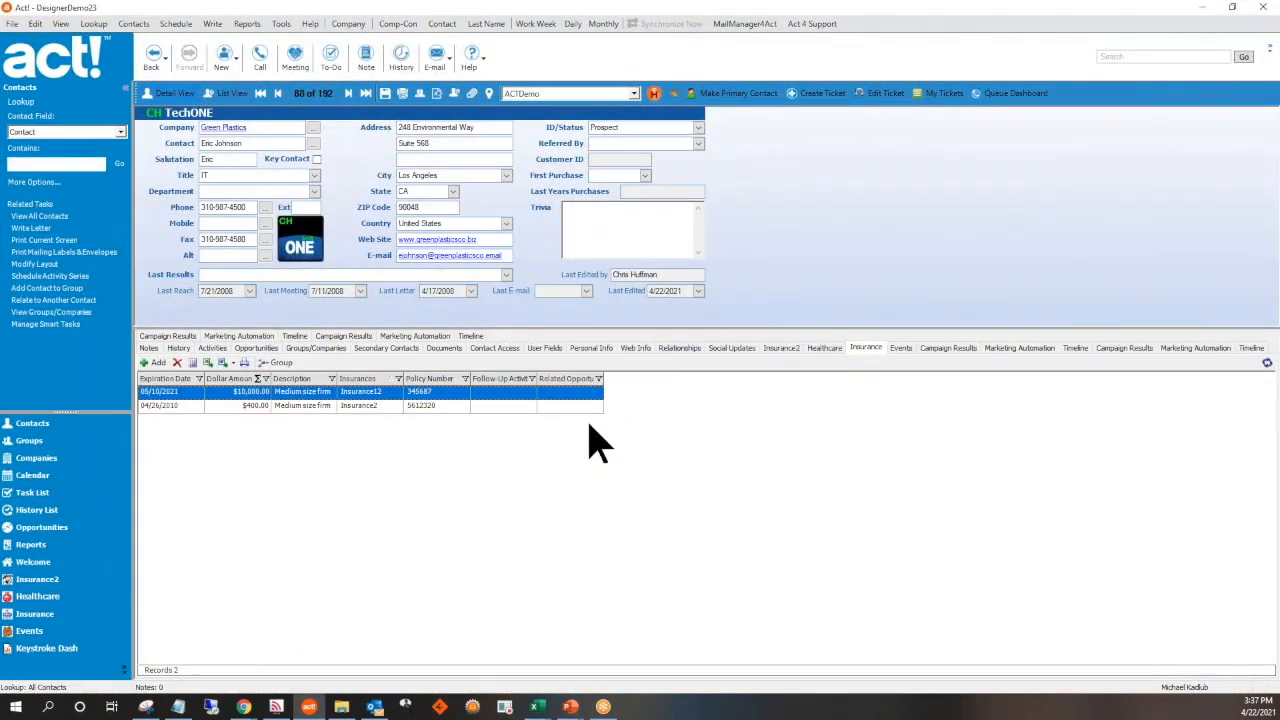
Merge the contact's $10,000 insurance record to Word with the template Insurance Policies - Individual.adtd and display the resulting letter
{"action": "right_click", "coordinate": [378, 410]}
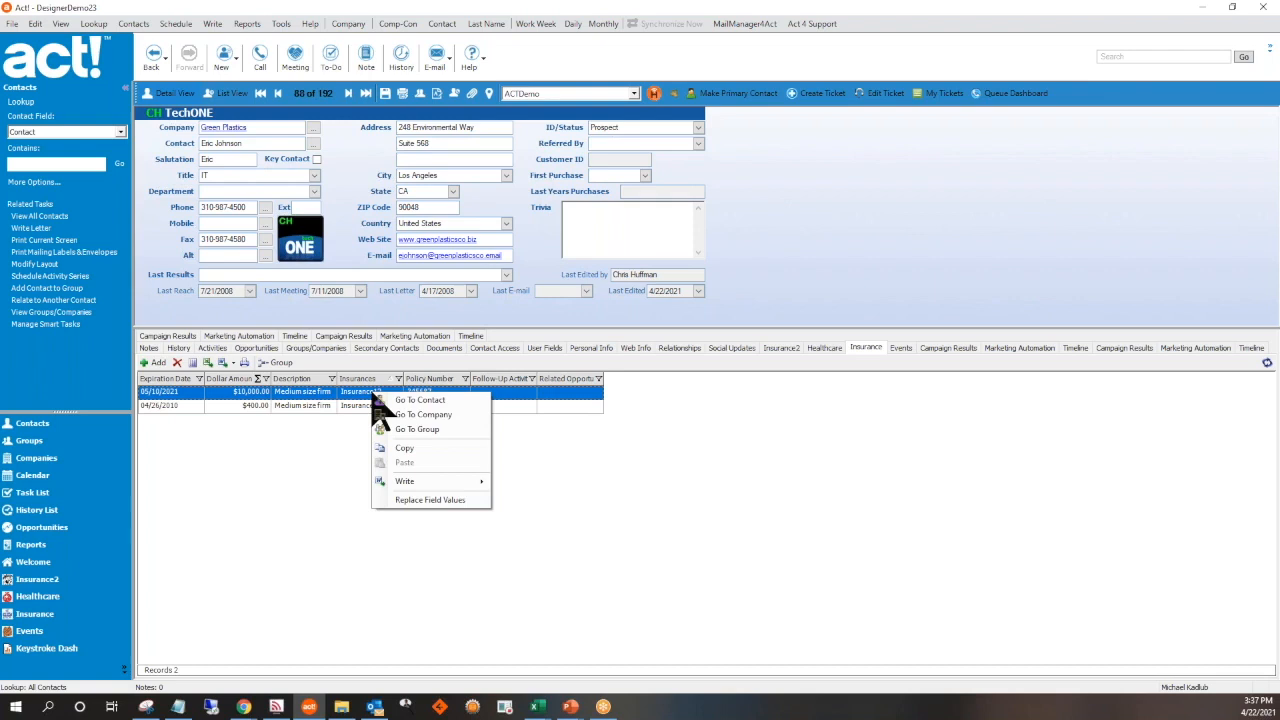
{"action": "mouse_move", "coordinate": [484, 488]}
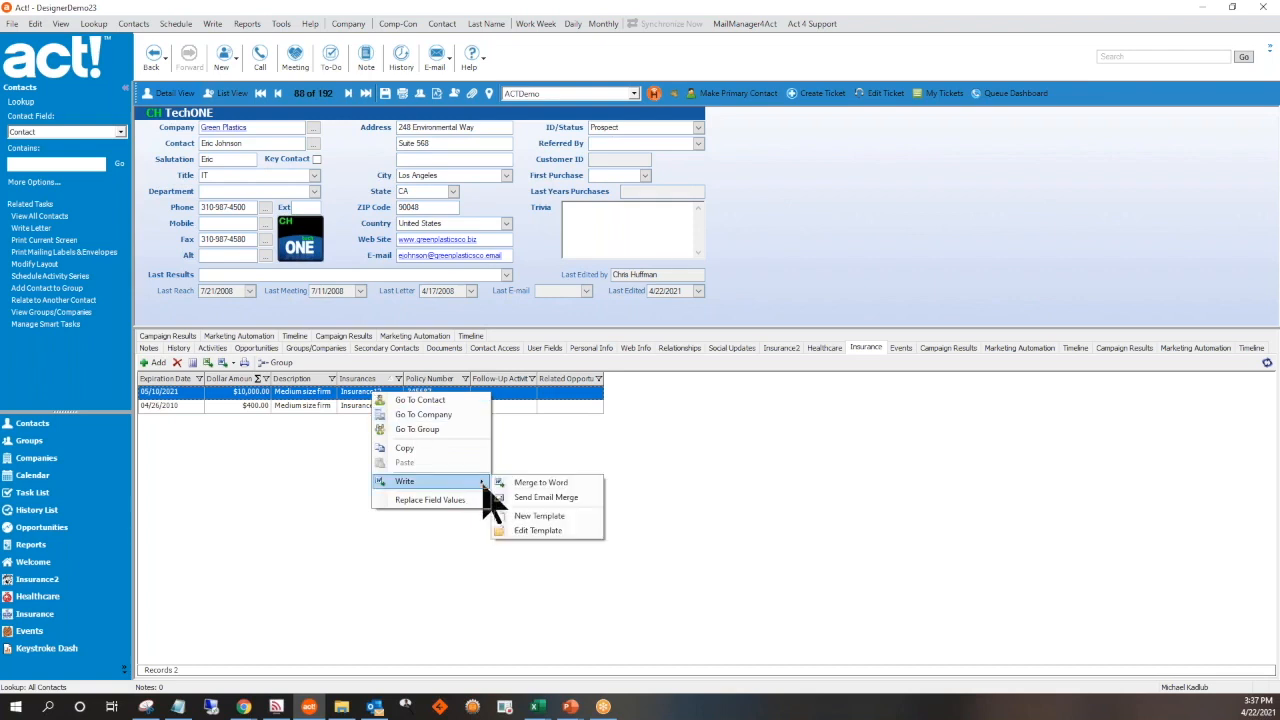
{"action": "left_click", "coordinate": [543, 484]}
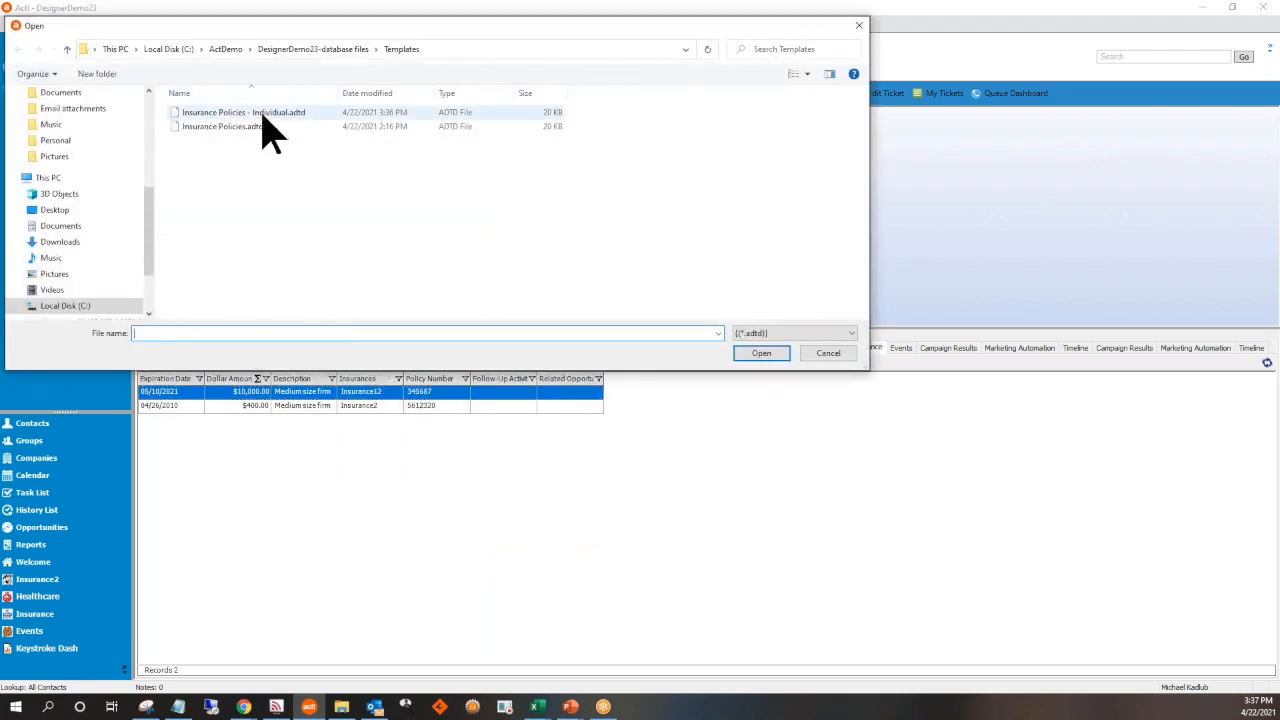
{"action": "double_click", "coordinate": [263, 114]}
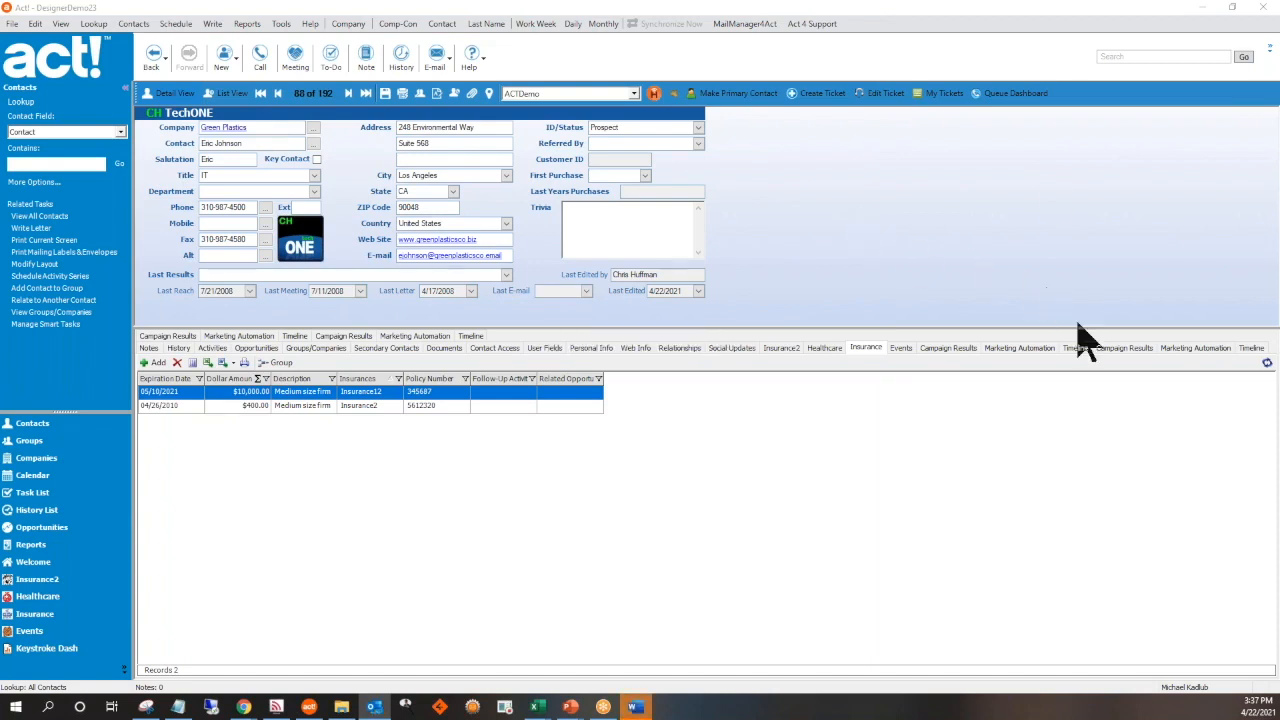
{"action": "left_click", "coordinate": [640, 707]}
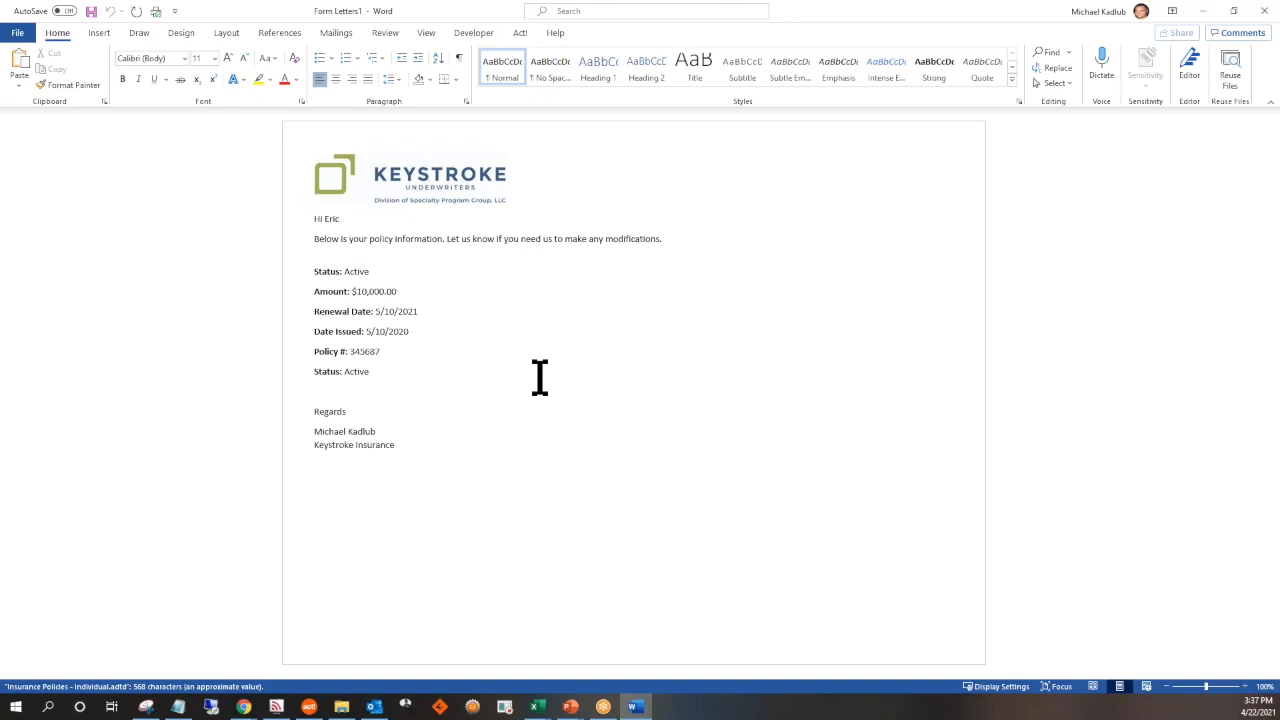
Close the merged letter without saving it and cancel recording its history
{"action": "left_click", "coordinate": [1260, 22]}
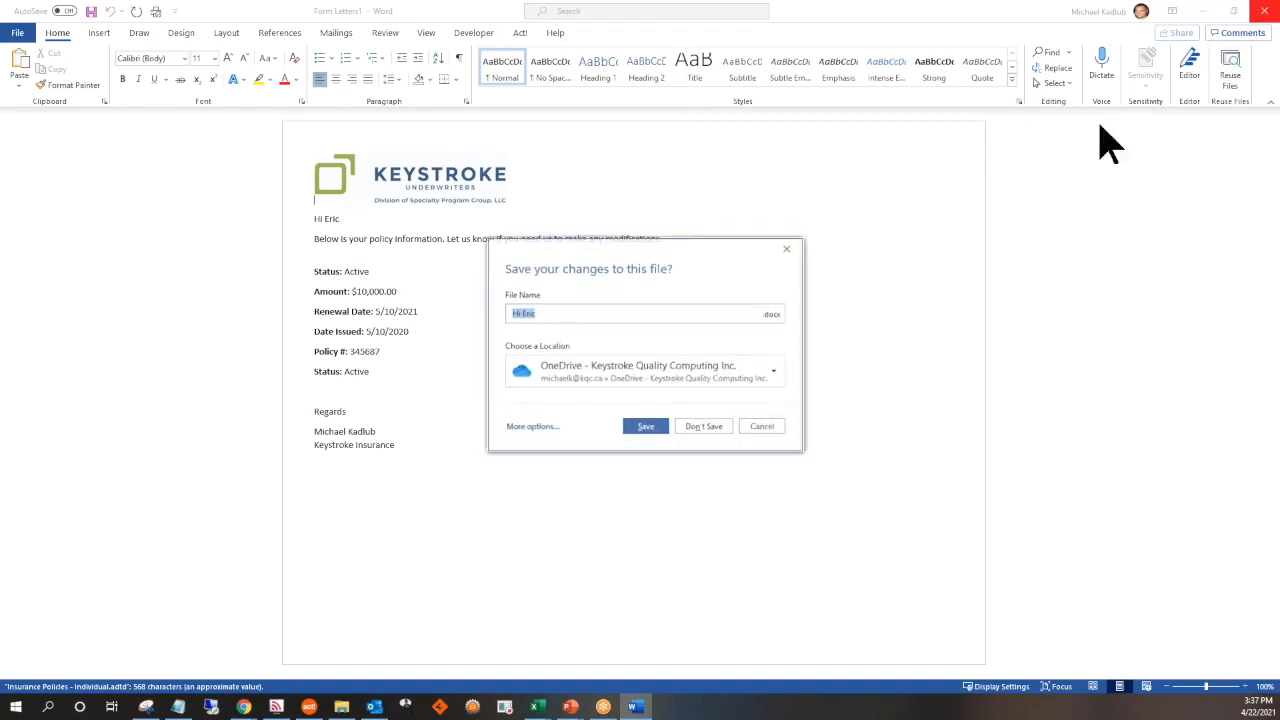
{"action": "left_click", "coordinate": [705, 427]}
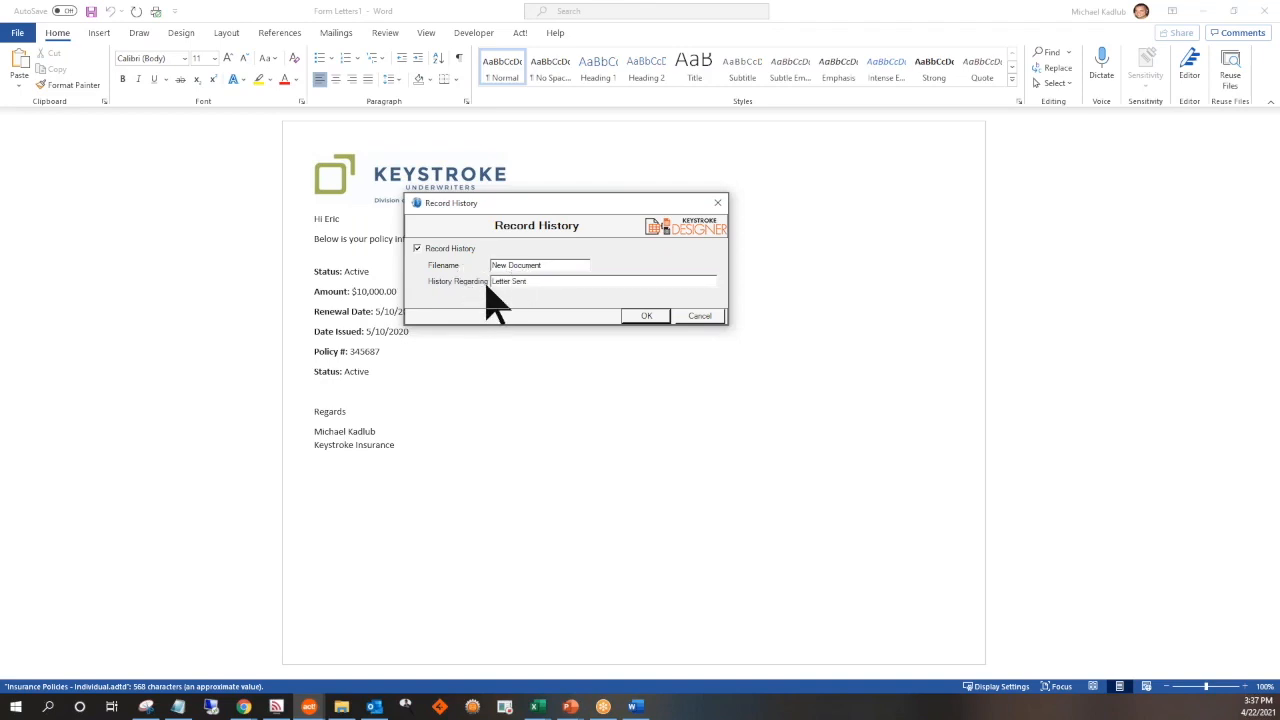
{"action": "left_click", "coordinate": [692, 318]}
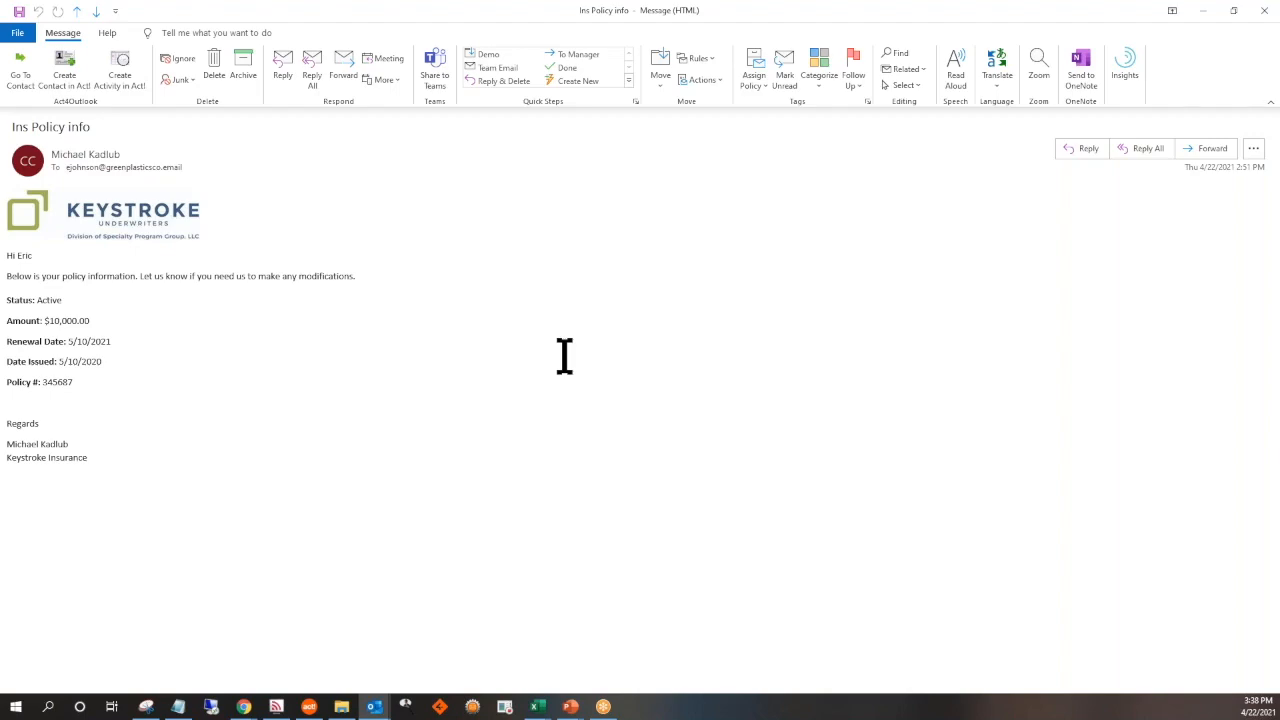
Review the two merged insurance policy e-mails in Outlook and close both messages
{"action": "left_click", "coordinate": [1264, 10]}
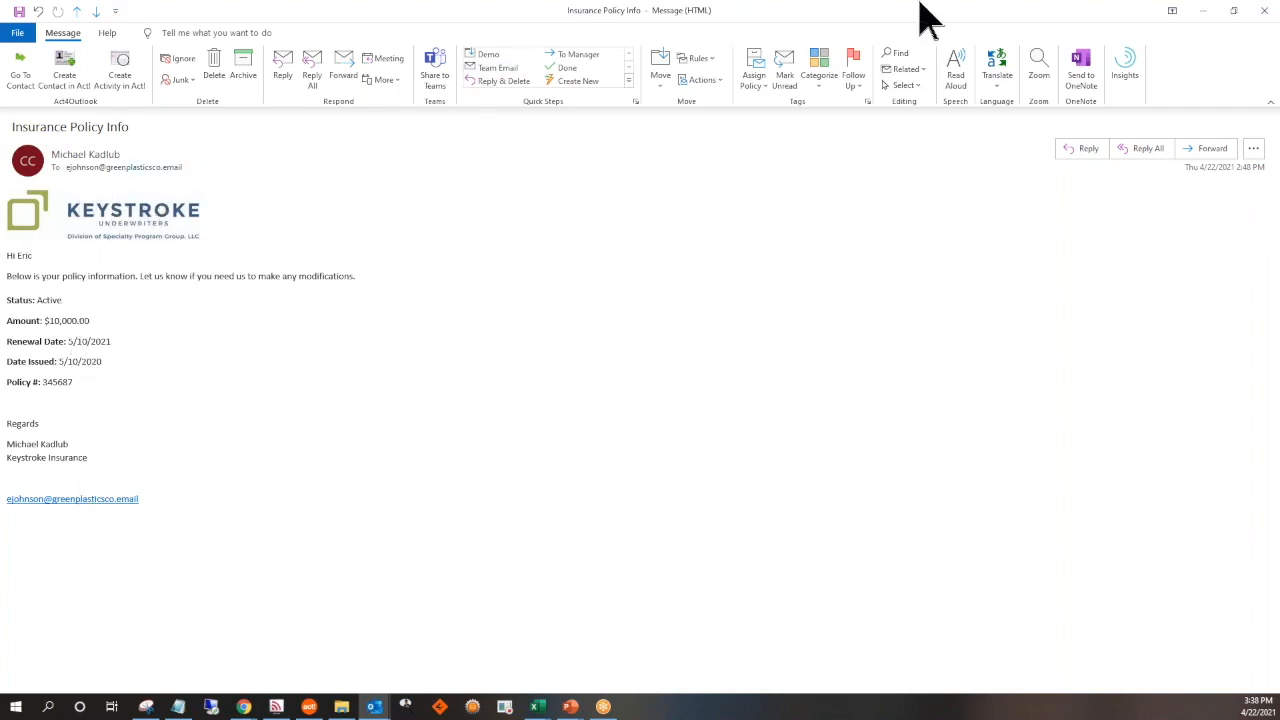
{"action": "left_click", "coordinate": [1263, 12]}
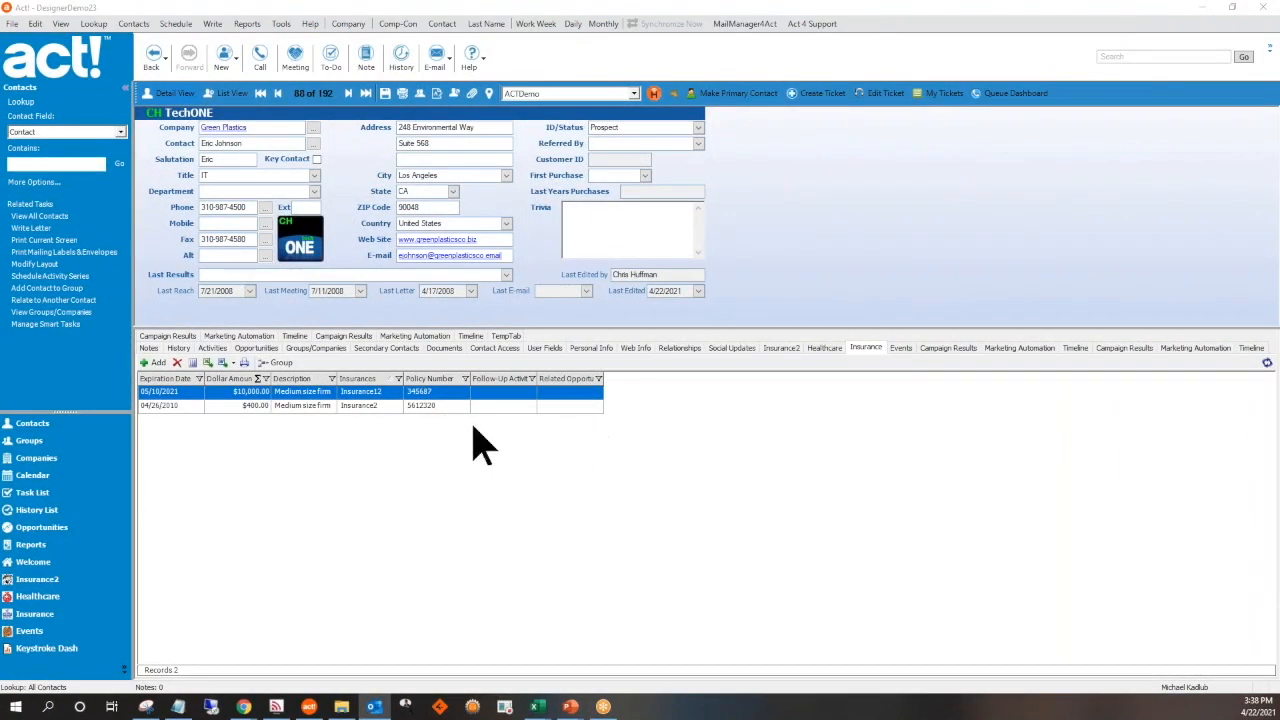
From the $10,000 insurance record, open Insurance Policies - Individual.adtd for editing and move the merge fields window clear of the letter text
{"action": "right_click", "coordinate": [398, 392]}
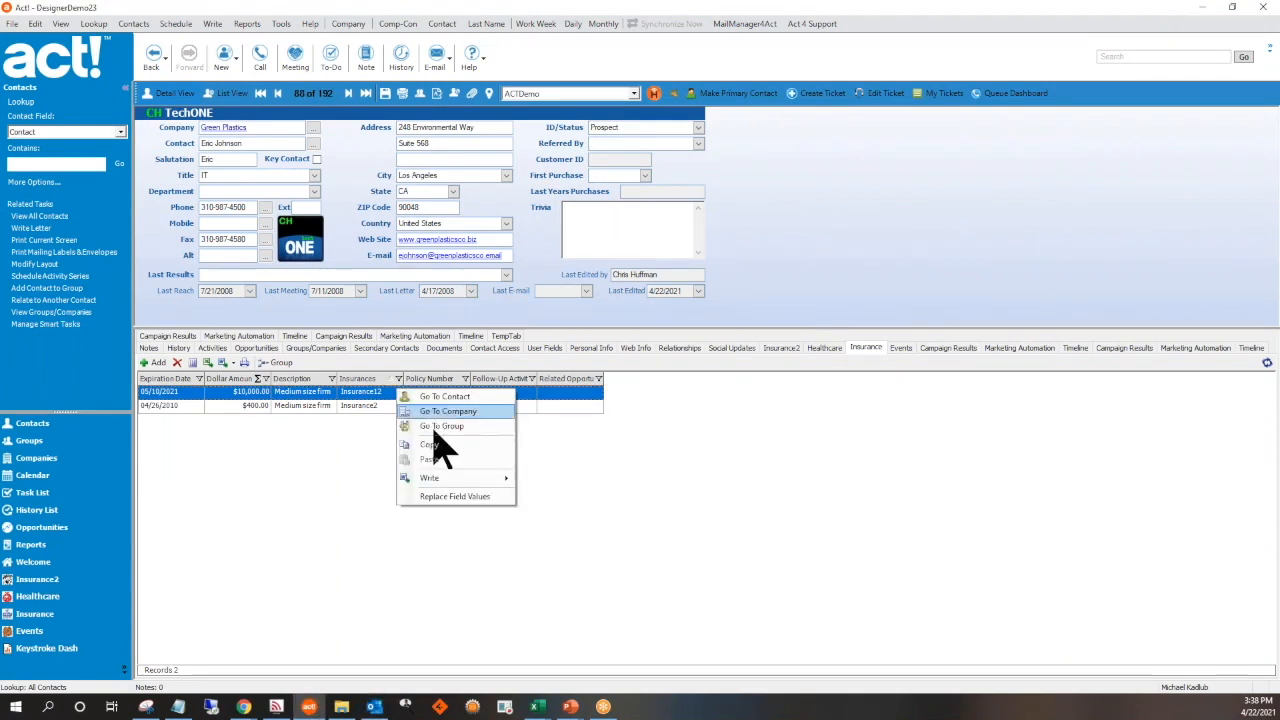
{"action": "mouse_move", "coordinate": [486, 481]}
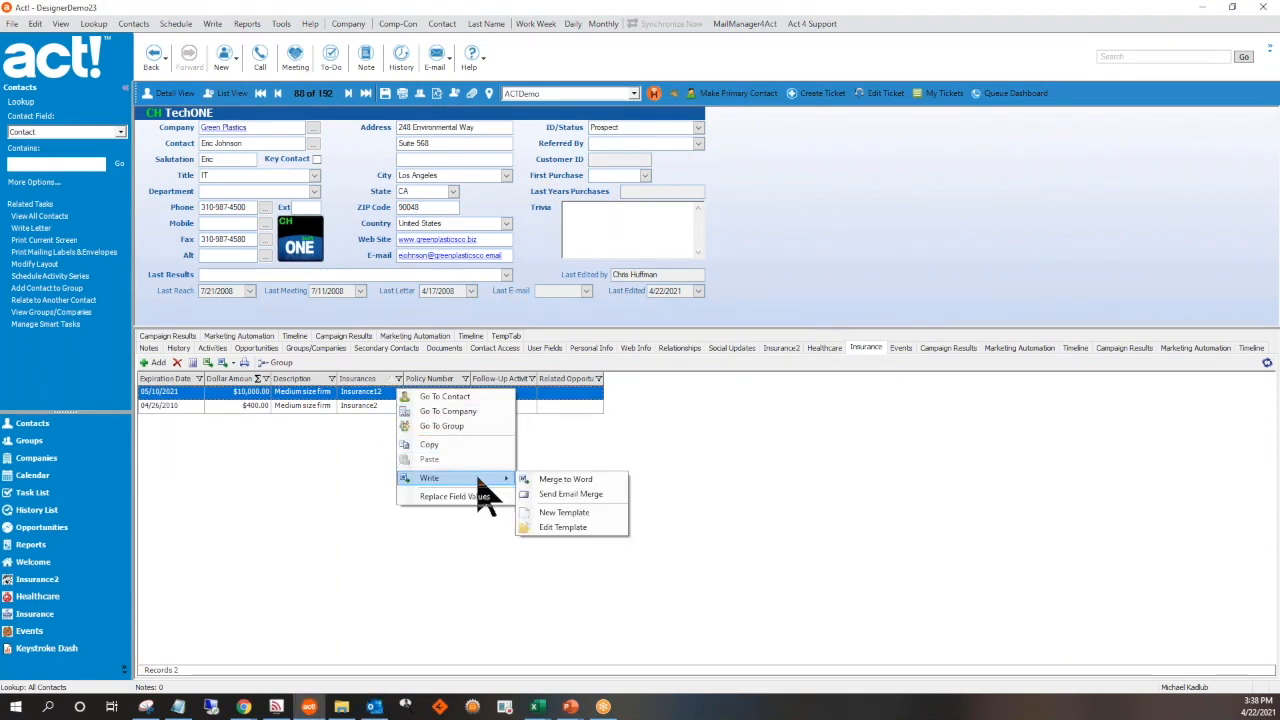
{"action": "left_click", "coordinate": [593, 527]}
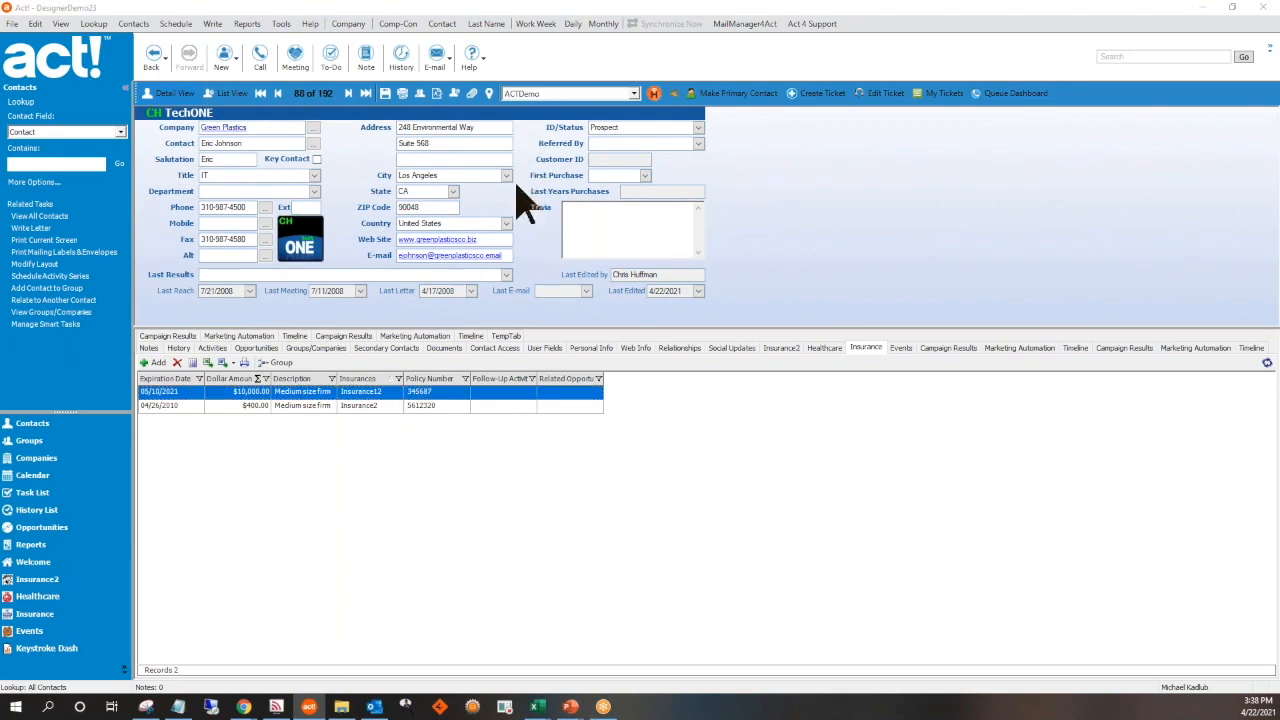
{"action": "double_click", "coordinate": [274, 113]}
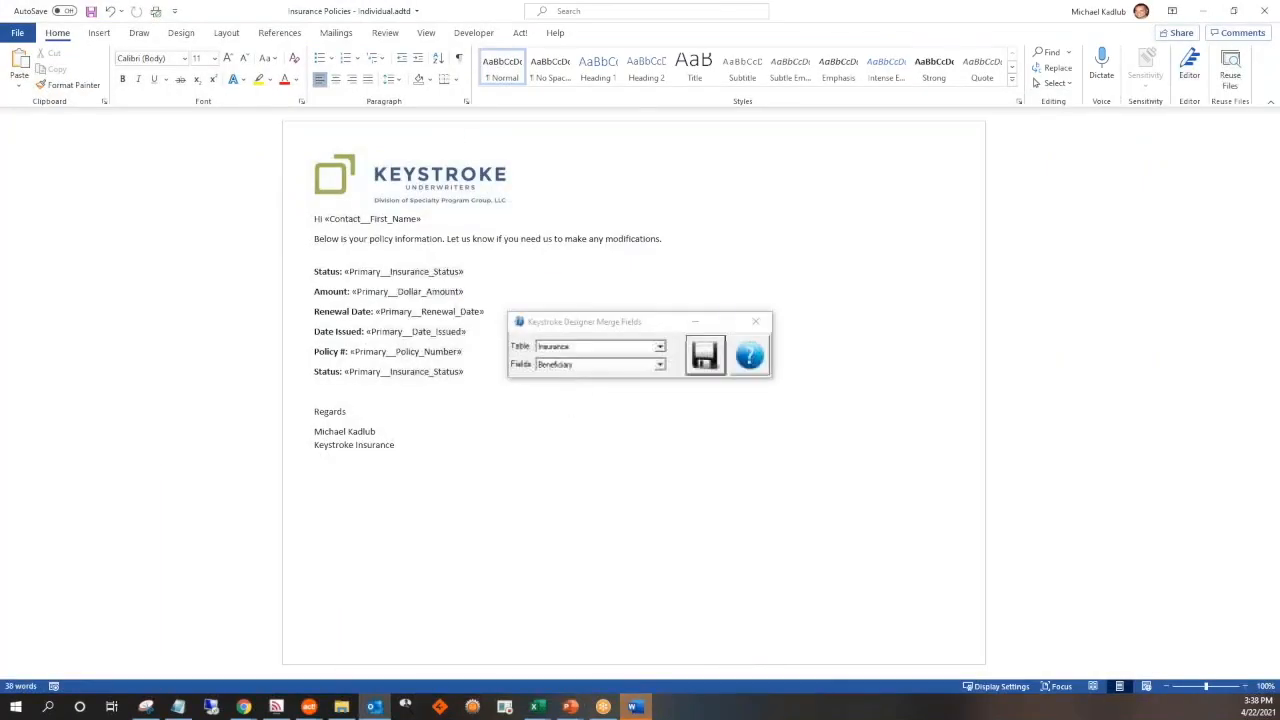
{"action": "left_click_drag", "start_coordinate": [640, 330], "coordinate": [766, 309]}
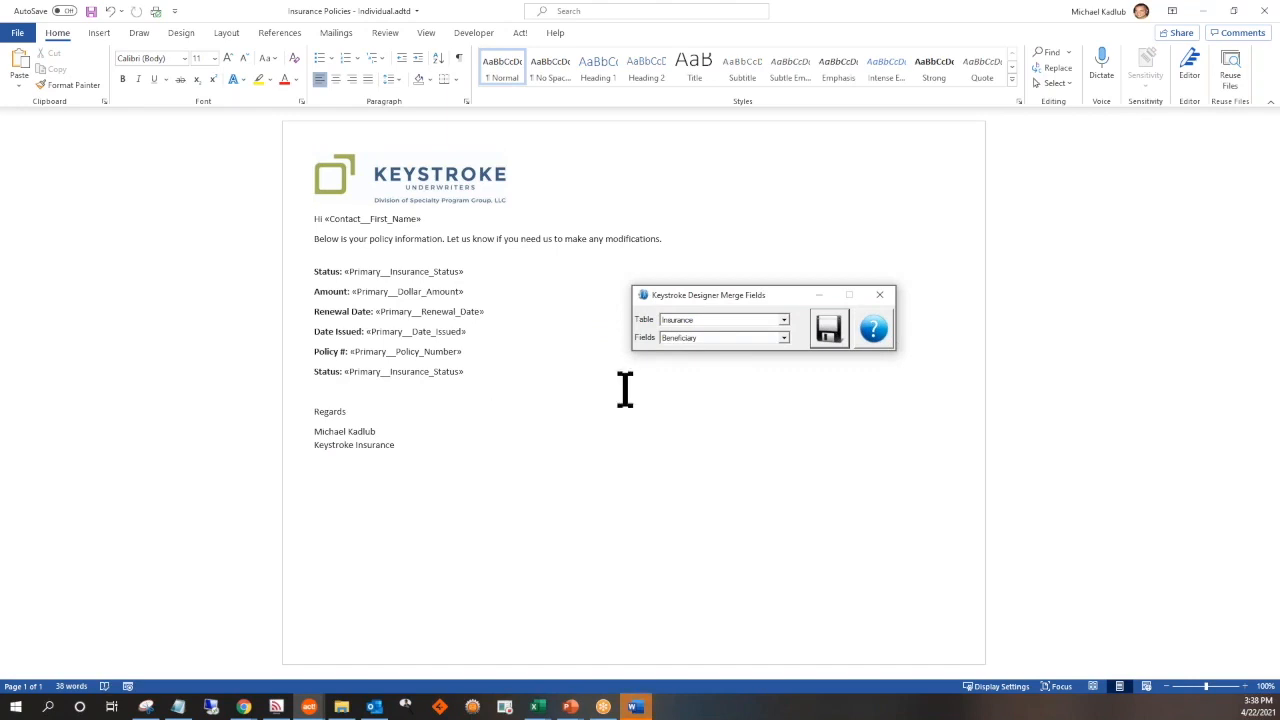
Insert the Contact table's E-mail merge field on the line below the signature's company name
{"action": "left_click", "coordinate": [784, 322]}
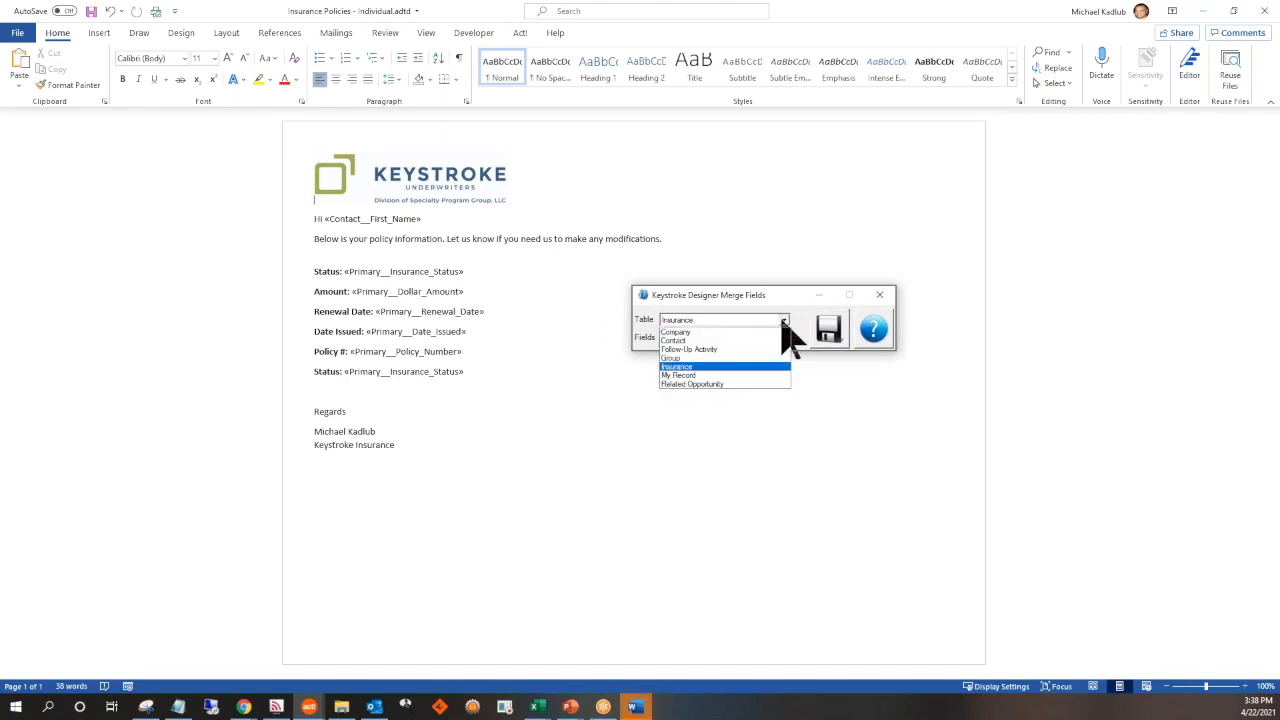
{"action": "left_click", "coordinate": [732, 340]}
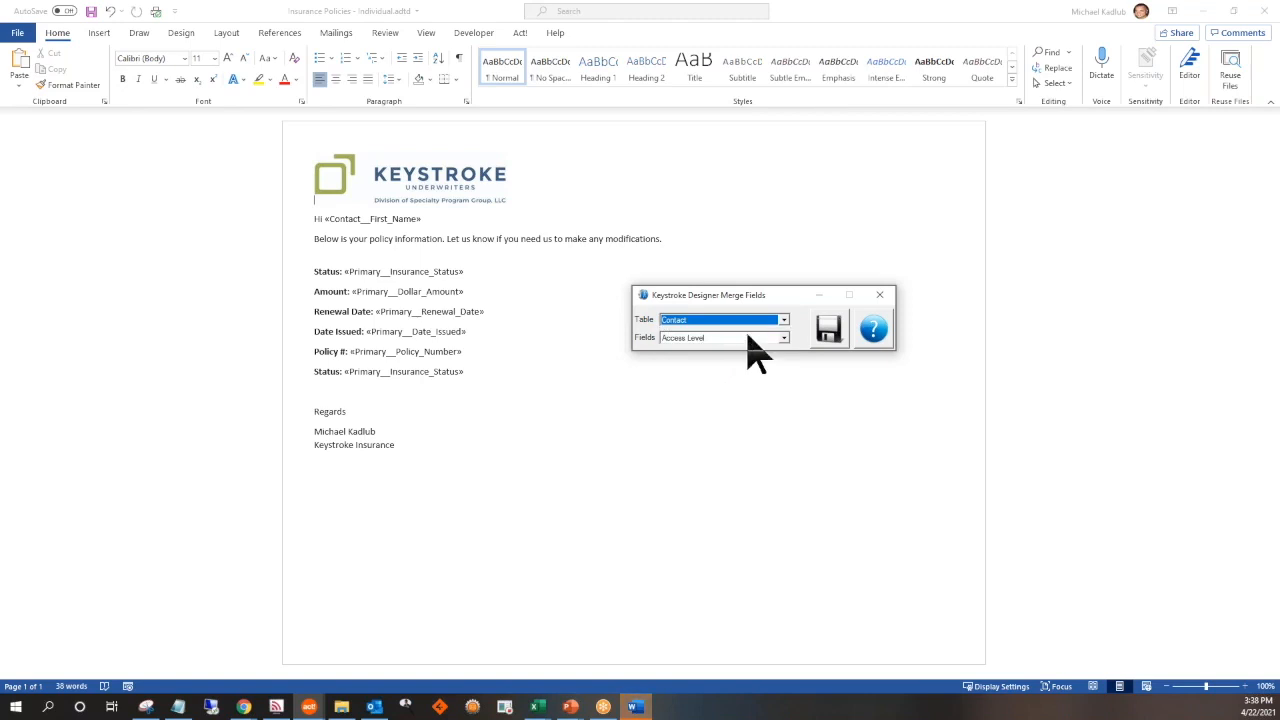
{"action": "left_click", "coordinate": [784, 338]}
{"action": "scroll", "coordinate": [750, 395], "scroll_direction": "down", "scroll_amount": 10}
{"action": "scroll", "coordinate": [748, 385], "scroll_direction": "up", "scroll_amount": 4}
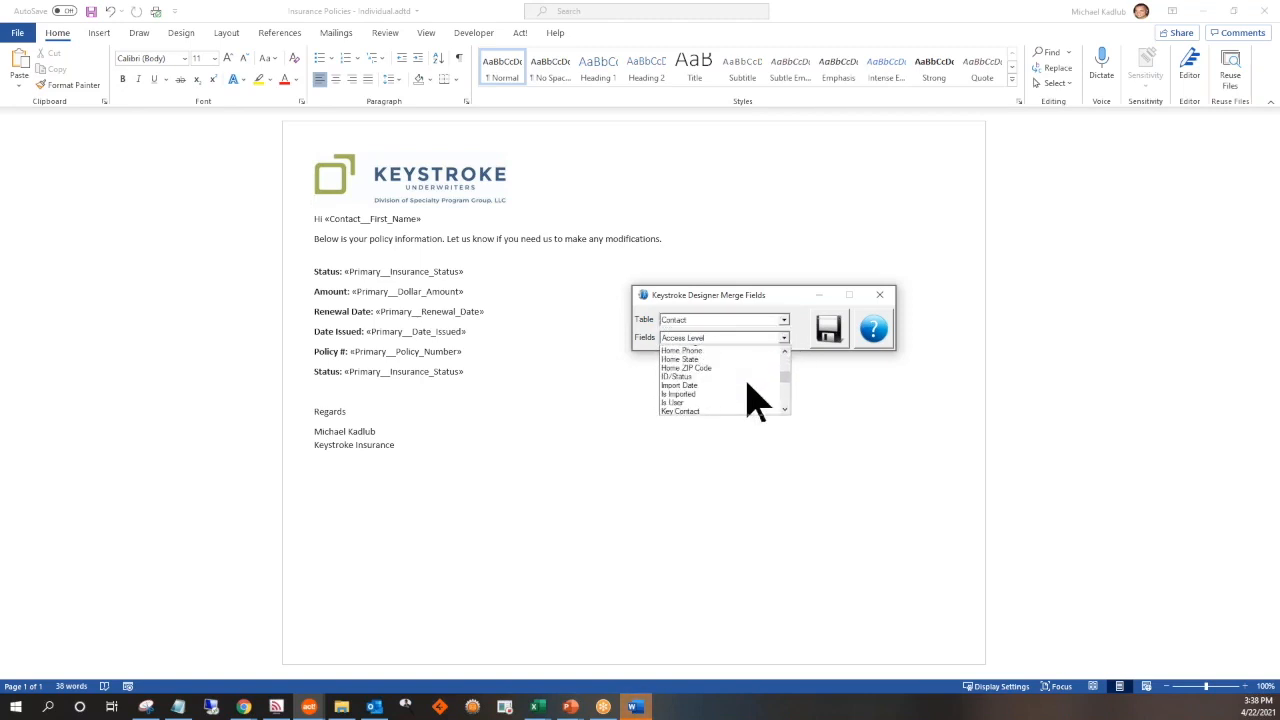
{"action": "left_click", "coordinate": [531, 417]}
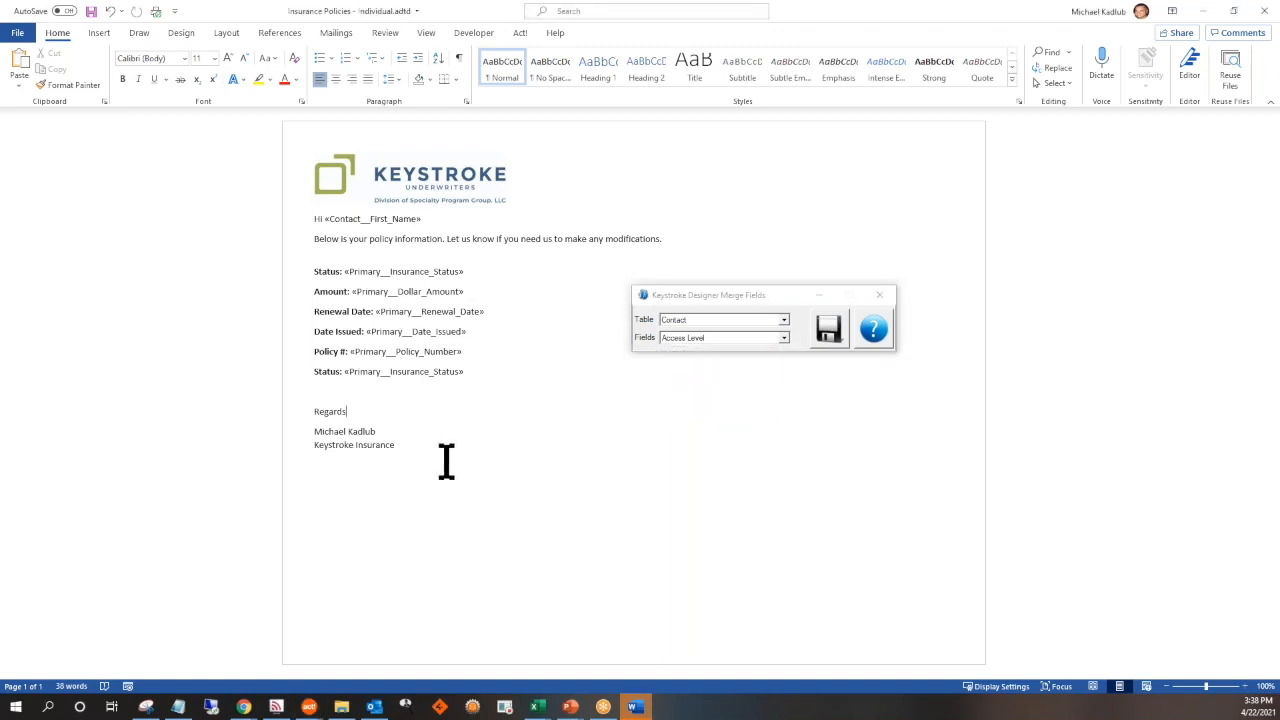
{"action": "left_click", "coordinate": [783, 338]}
{"action": "scroll", "coordinate": [748, 395], "scroll_direction": "down", "scroll_amount": 5}
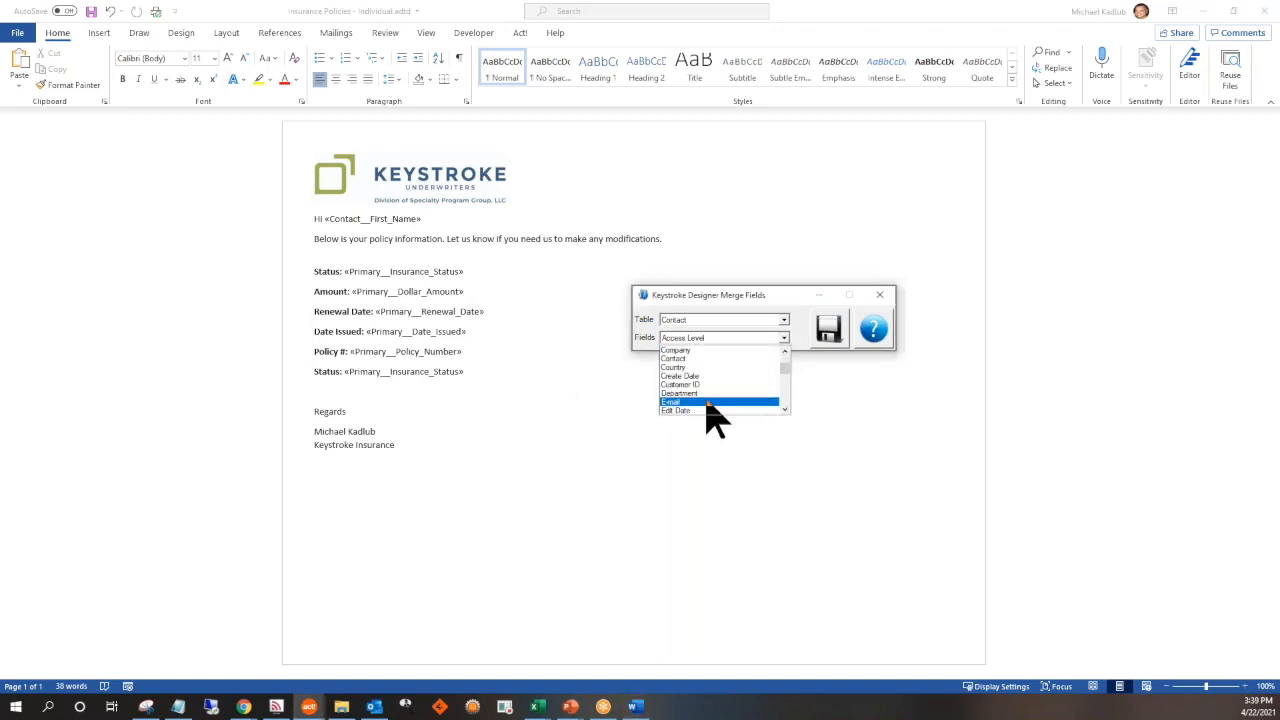
{"action": "left_click", "coordinate": [708, 405]}
{"action": "left_click", "coordinate": [472, 467]}
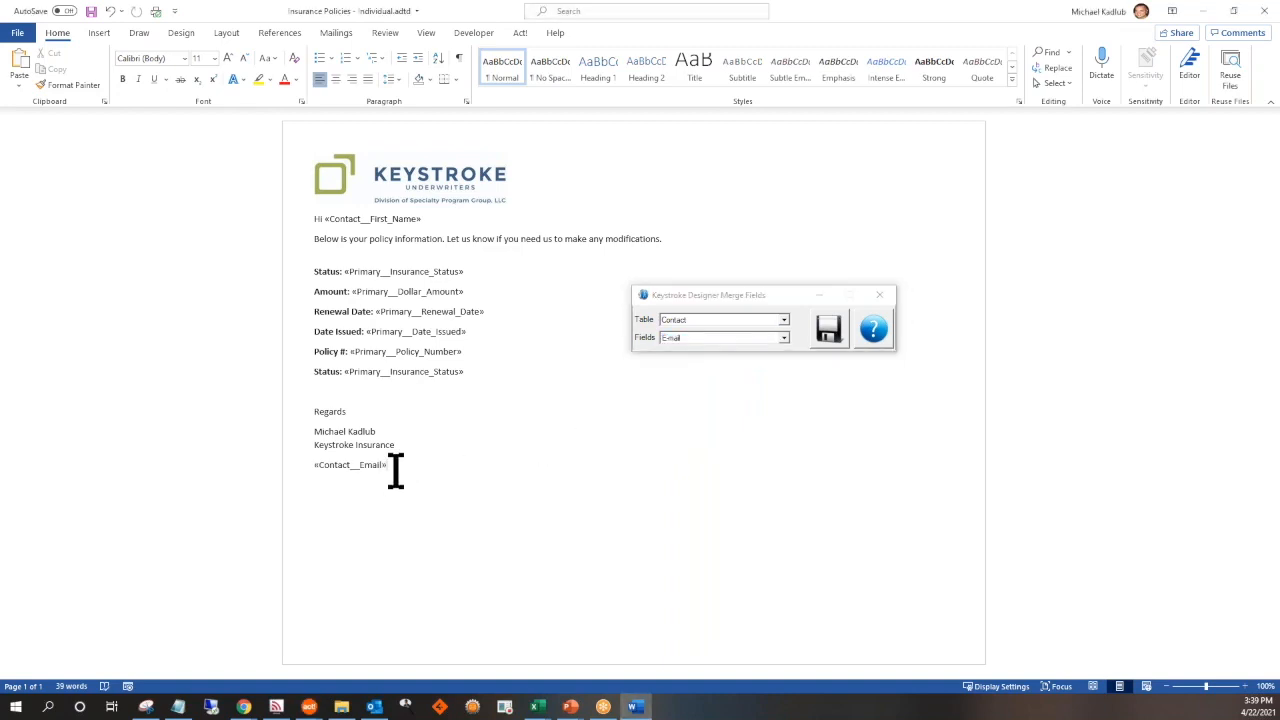
Try to apply the Hidden font effect to the E-mail merge field below the signature
{"action": "left_click_drag", "start_coordinate": [395, 466], "coordinate": [314, 470]}
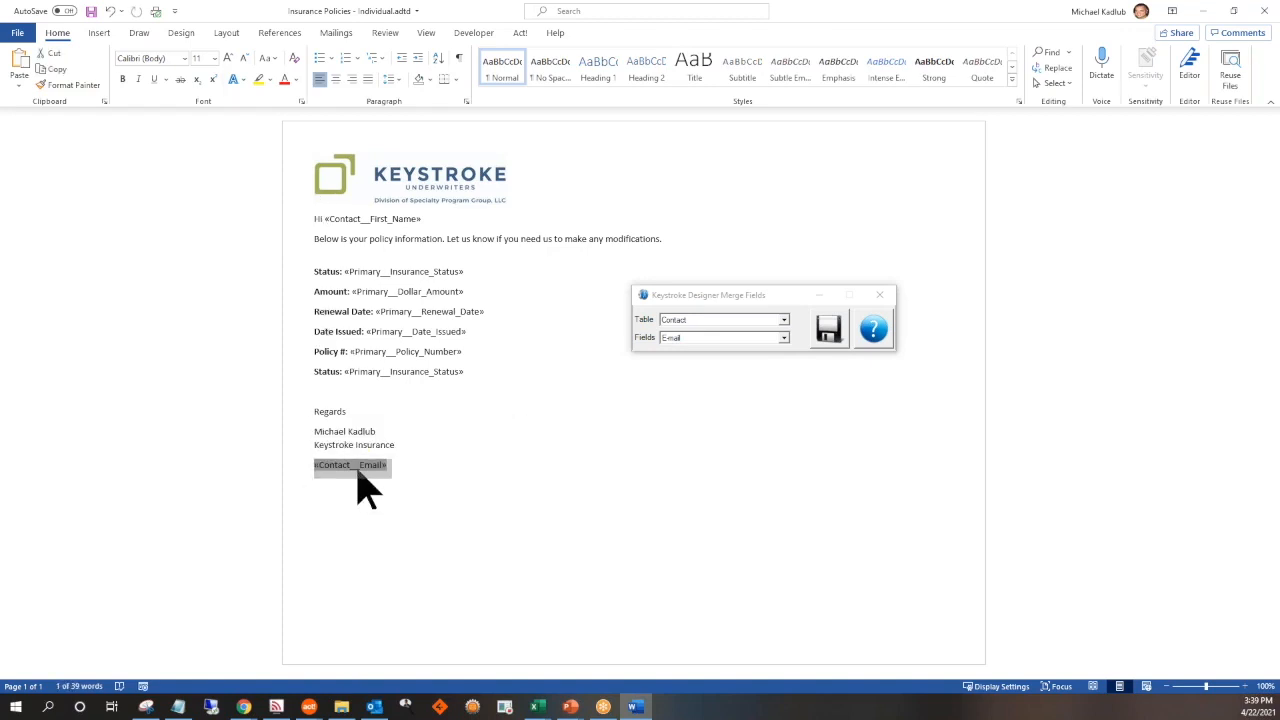
{"action": "right_click", "coordinate": [358, 470]}
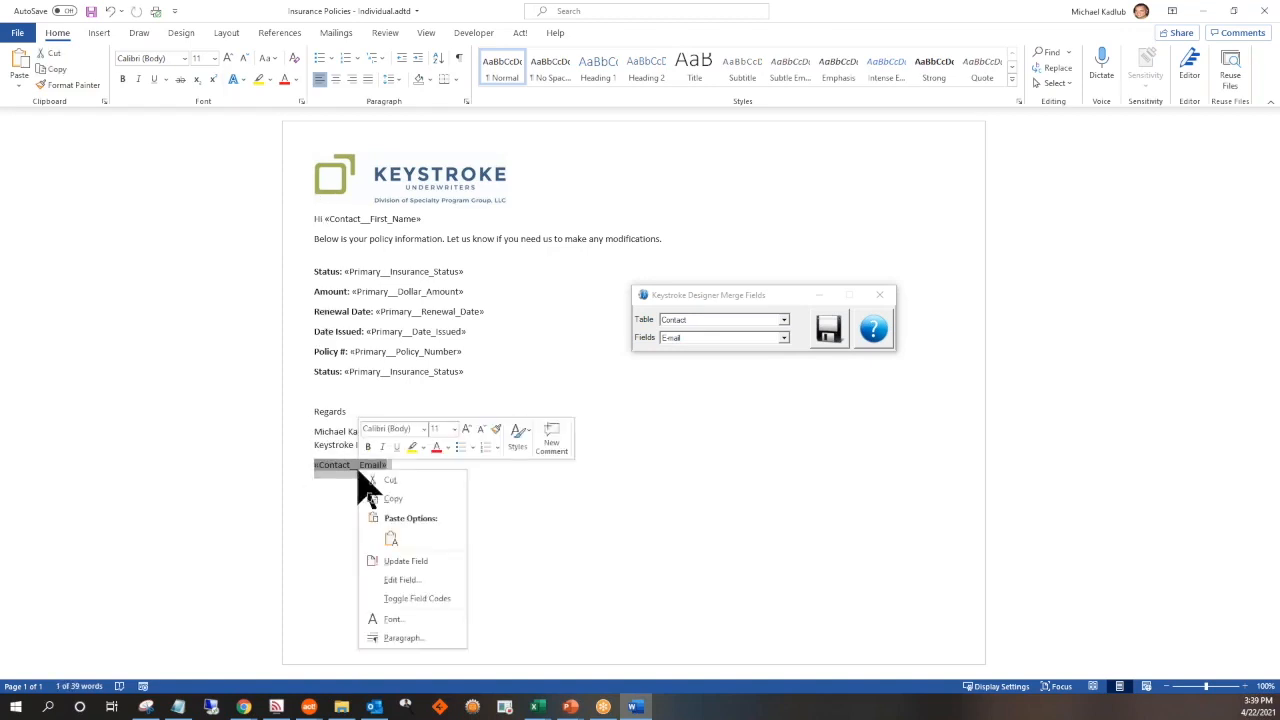
{"action": "left_click", "coordinate": [393, 619]}
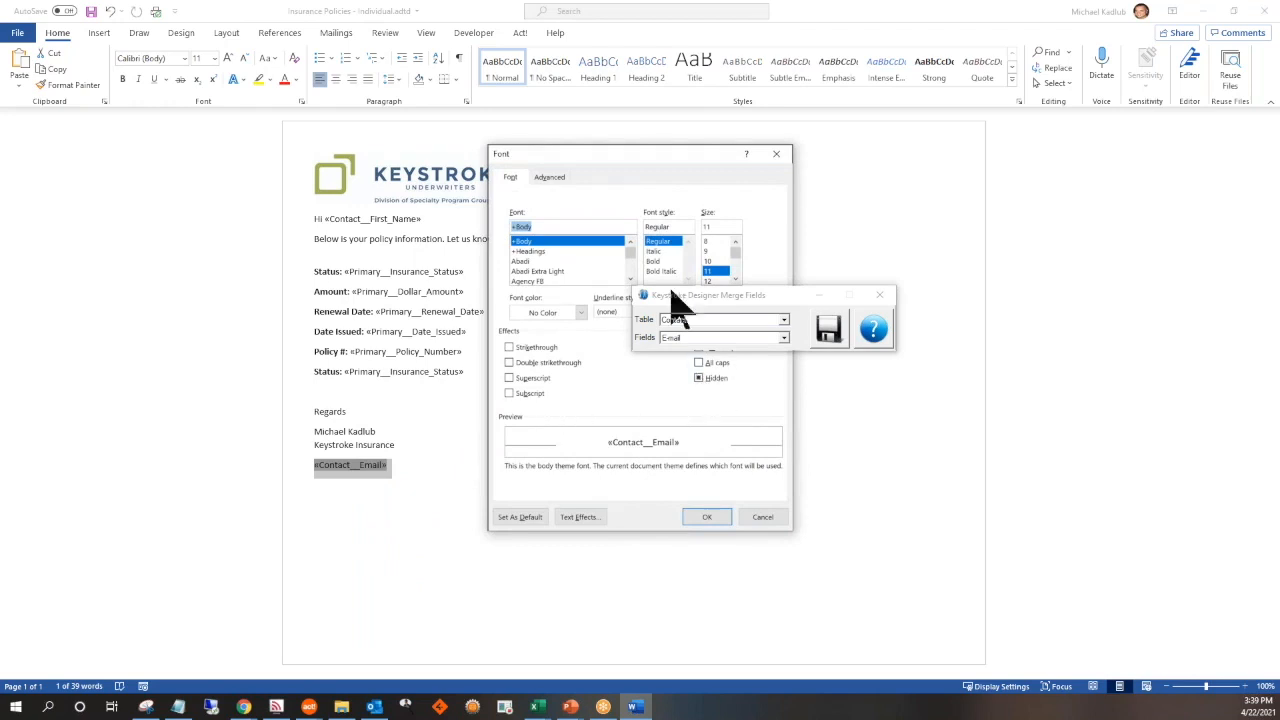
{"action": "left_click_drag", "start_coordinate": [668, 172], "coordinate": [554, 191]}
{"action": "left_click", "coordinate": [586, 398]}
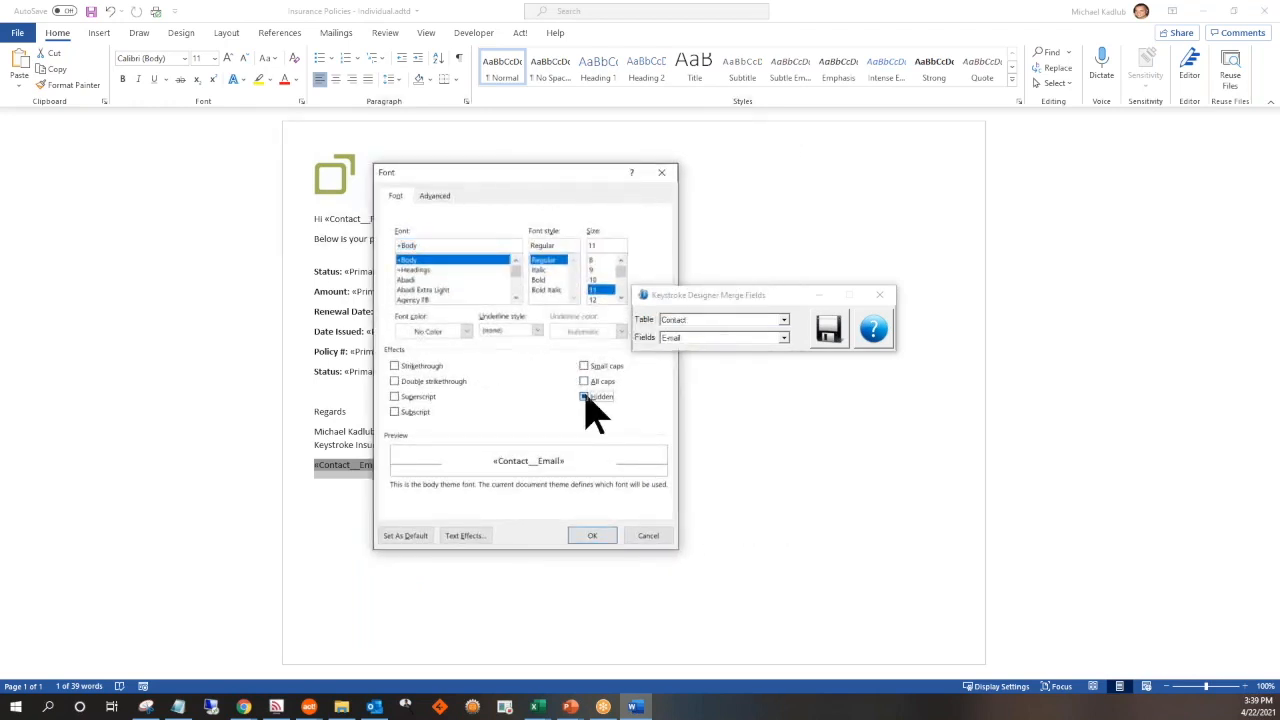
{"action": "left_click", "coordinate": [592, 536]}
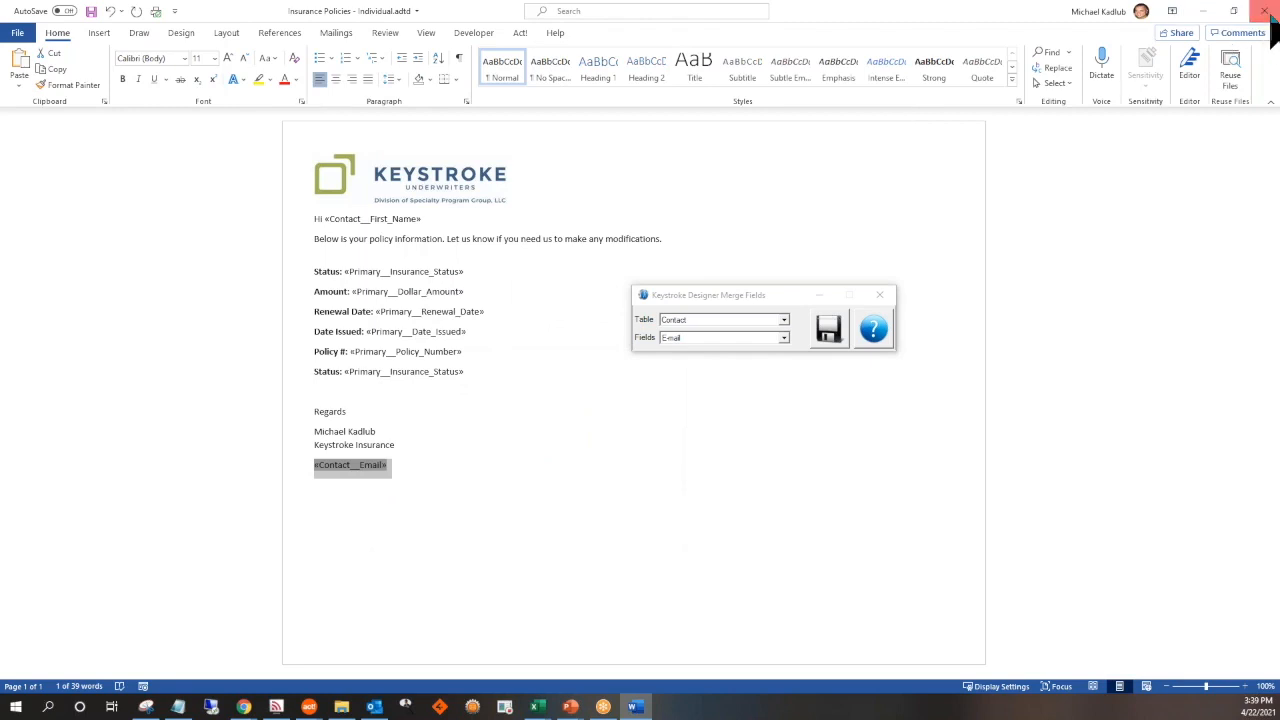
Close the merge fields window and the template with its changes saved, and maximize the Act! window
{"action": "left_click", "coordinate": [879, 294]}
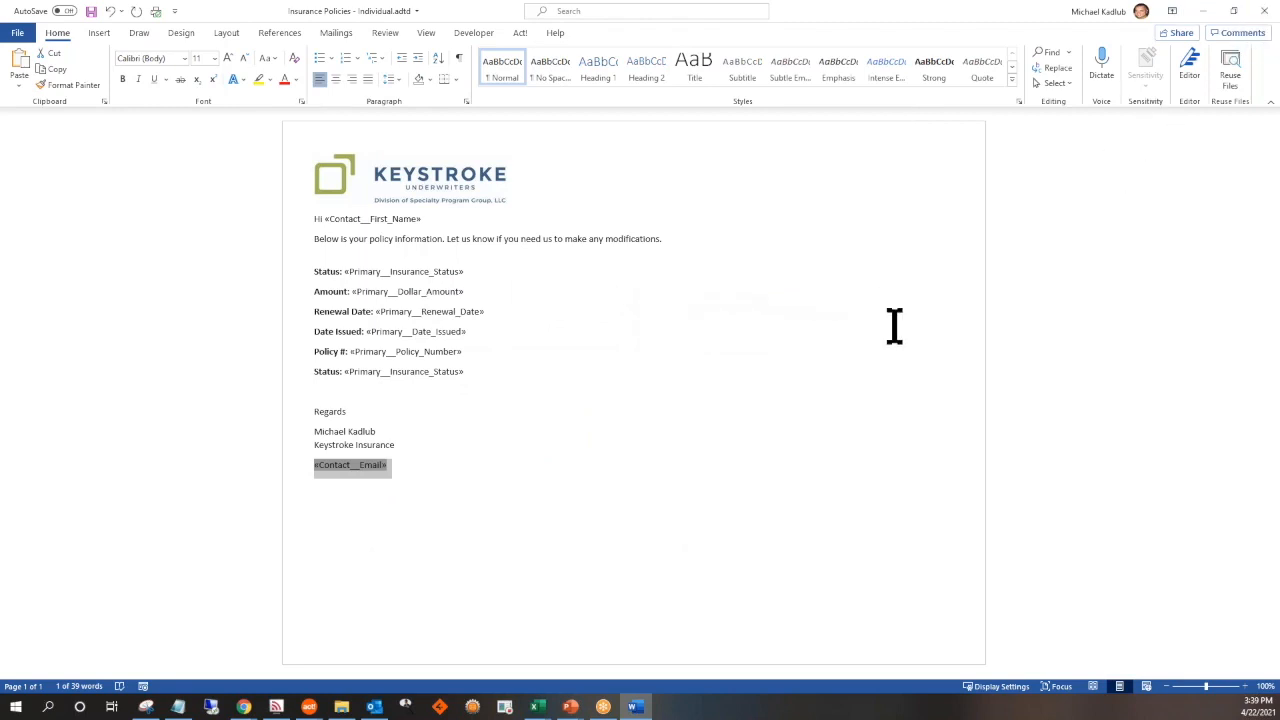
{"action": "left_click", "coordinate": [1264, 11]}
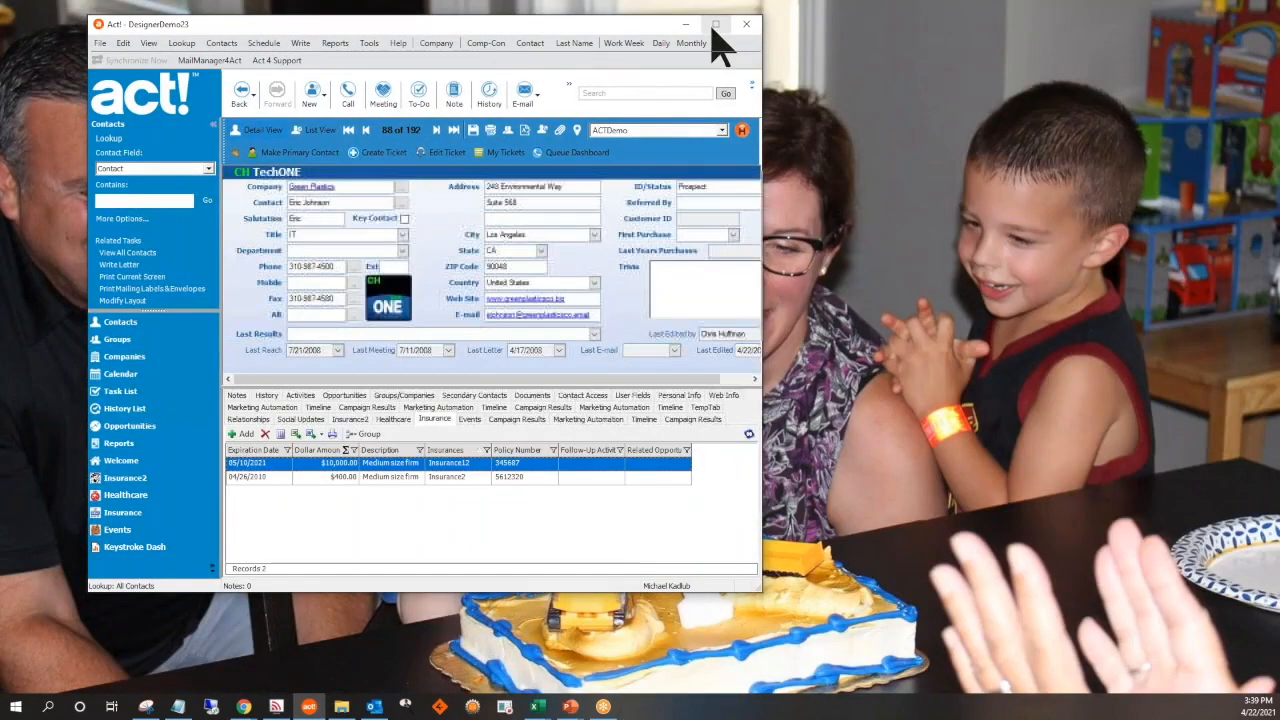
{"action": "left_click", "coordinate": [715, 23]}
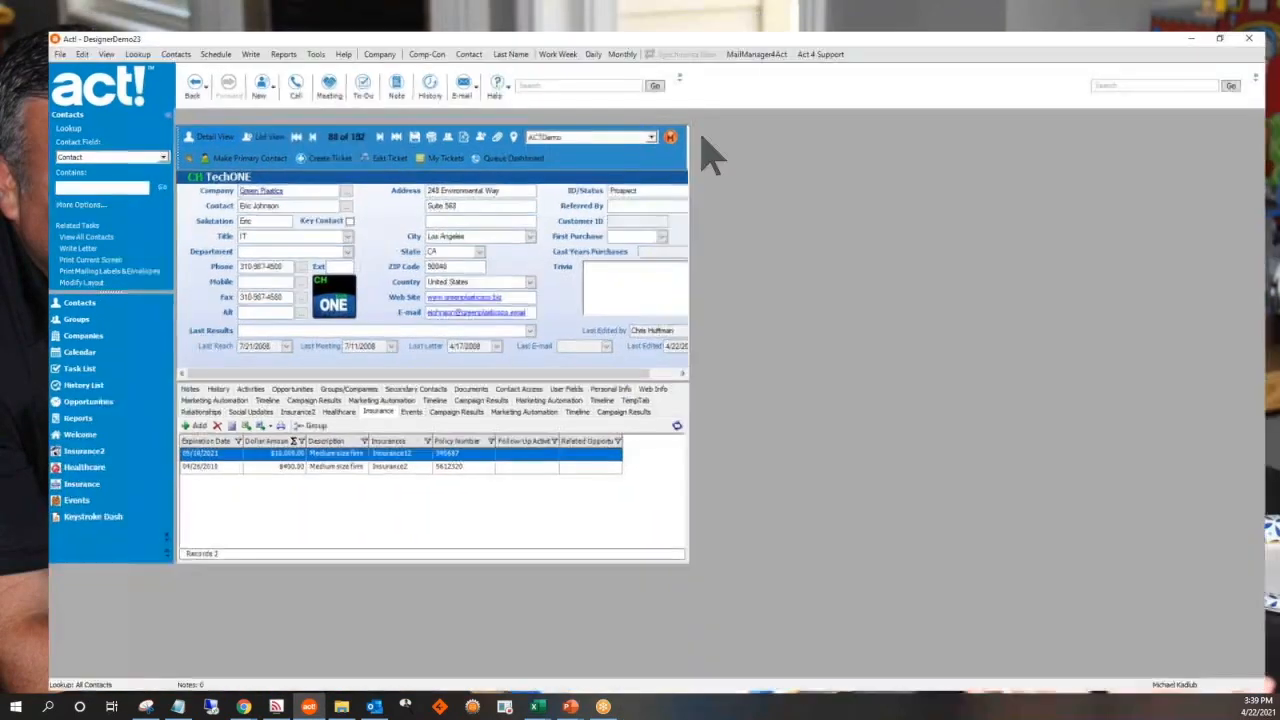
Start an e-mail merge from the $10,000 insurance record using the template Insurance Policies - Individual.adtd
{"action": "right_click", "coordinate": [409, 404]}
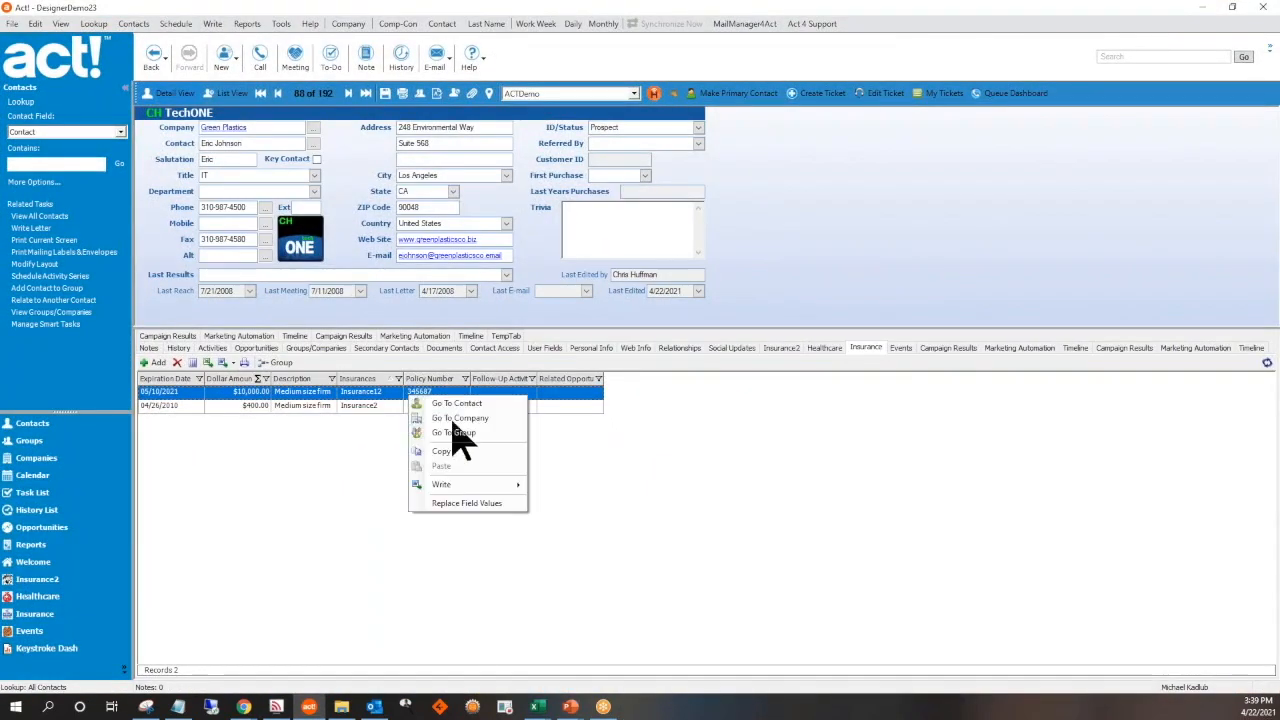
{"action": "mouse_move", "coordinate": [514, 486]}
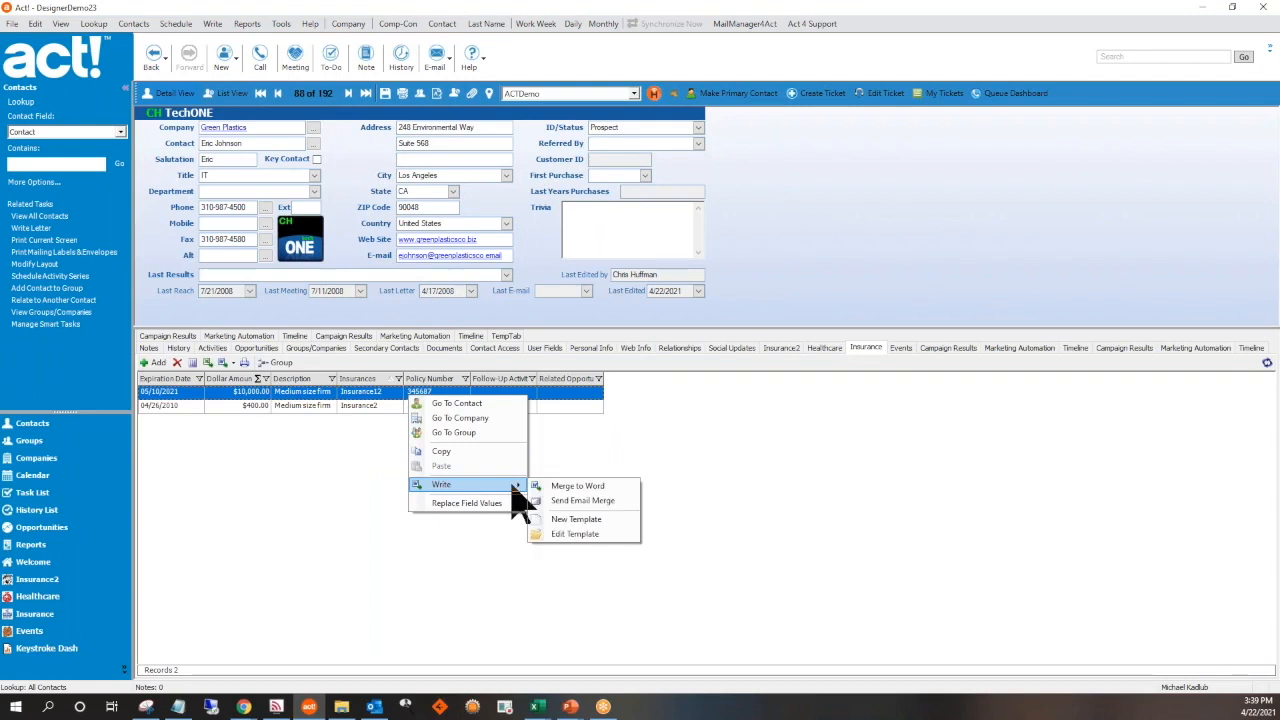
{"action": "left_click", "coordinate": [590, 502]}
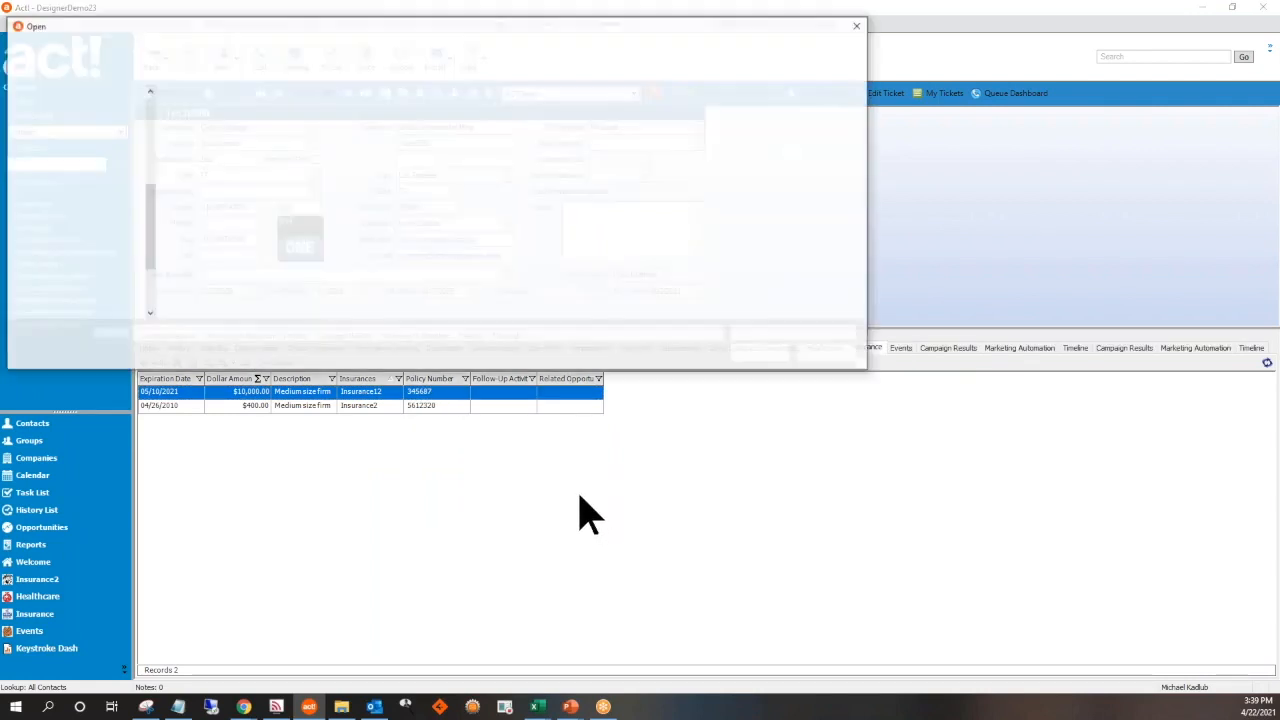
{"action": "left_click", "coordinate": [268, 112]}
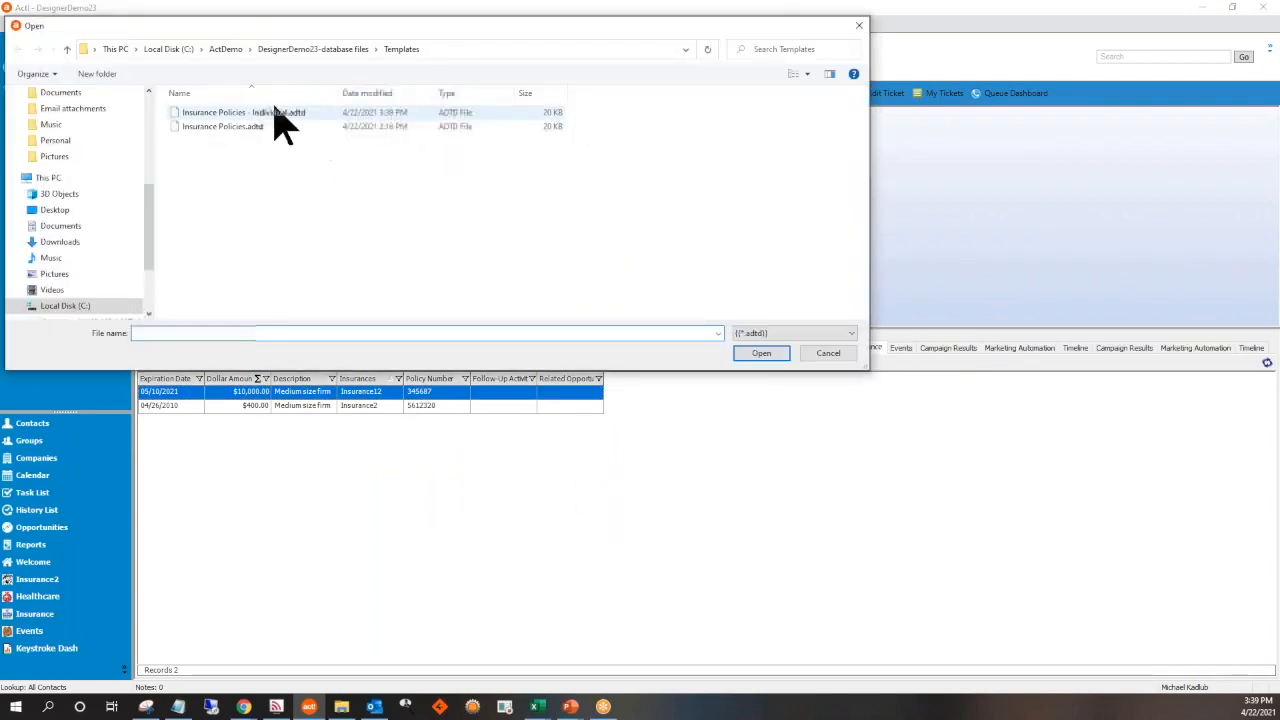
{"action": "left_click", "coordinate": [757, 356]}
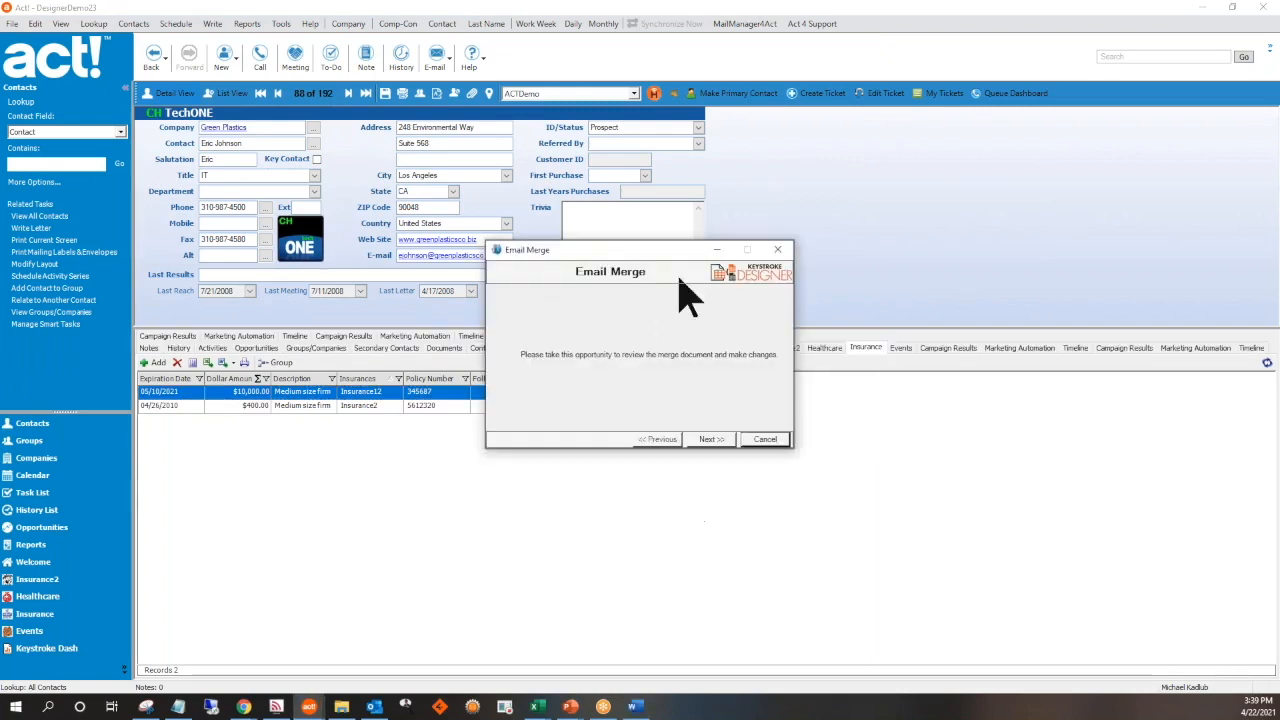
Send the e-mail merge to the Contact__Email address field with the subject "Subject of email", and close the resulting message
{"action": "left_click", "coordinate": [730, 440]}
{"action": "left_click", "coordinate": [740, 355]}
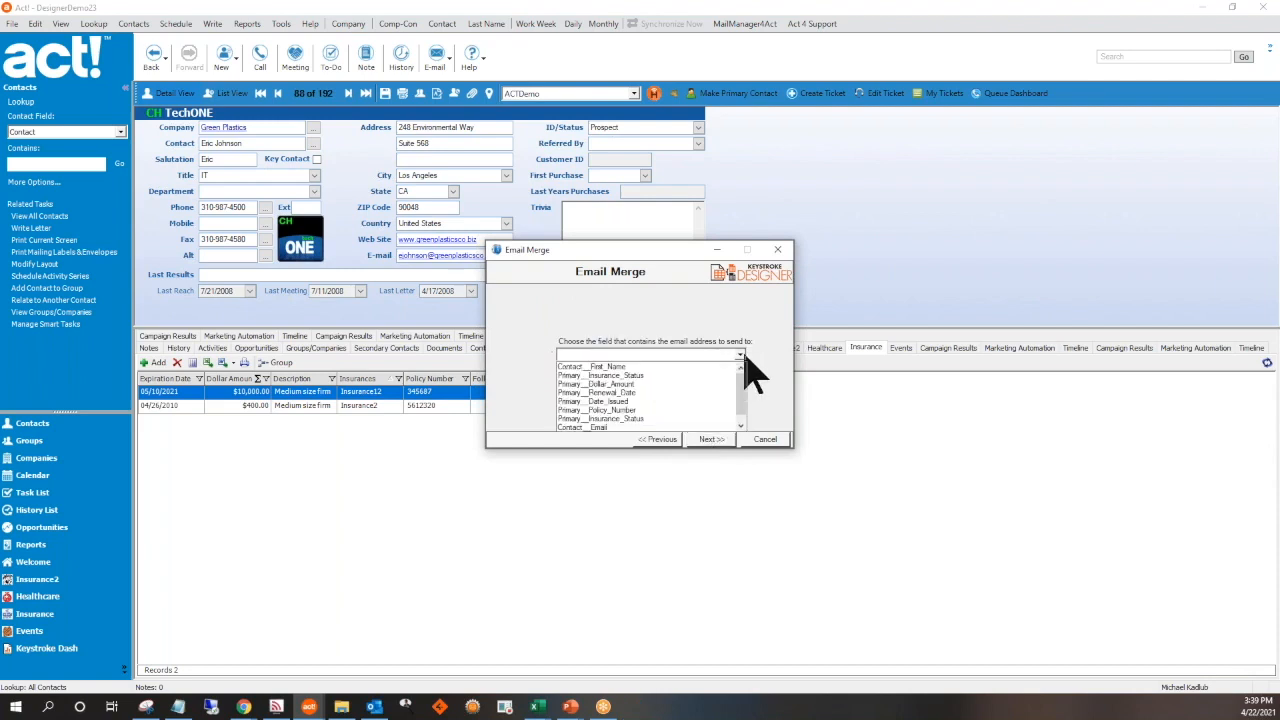
{"action": "left_click", "coordinate": [616, 430]}
{"action": "left_click", "coordinate": [719, 440]}
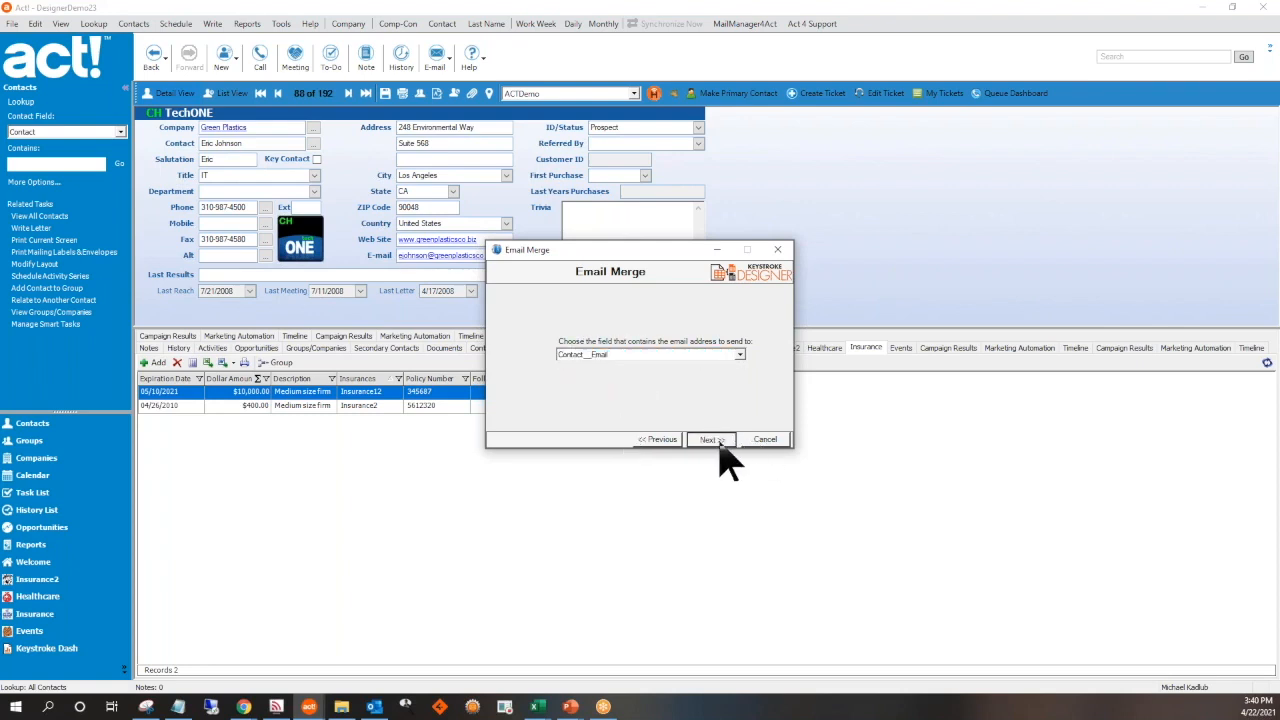
{"action": "left_click", "coordinate": [616, 354]}
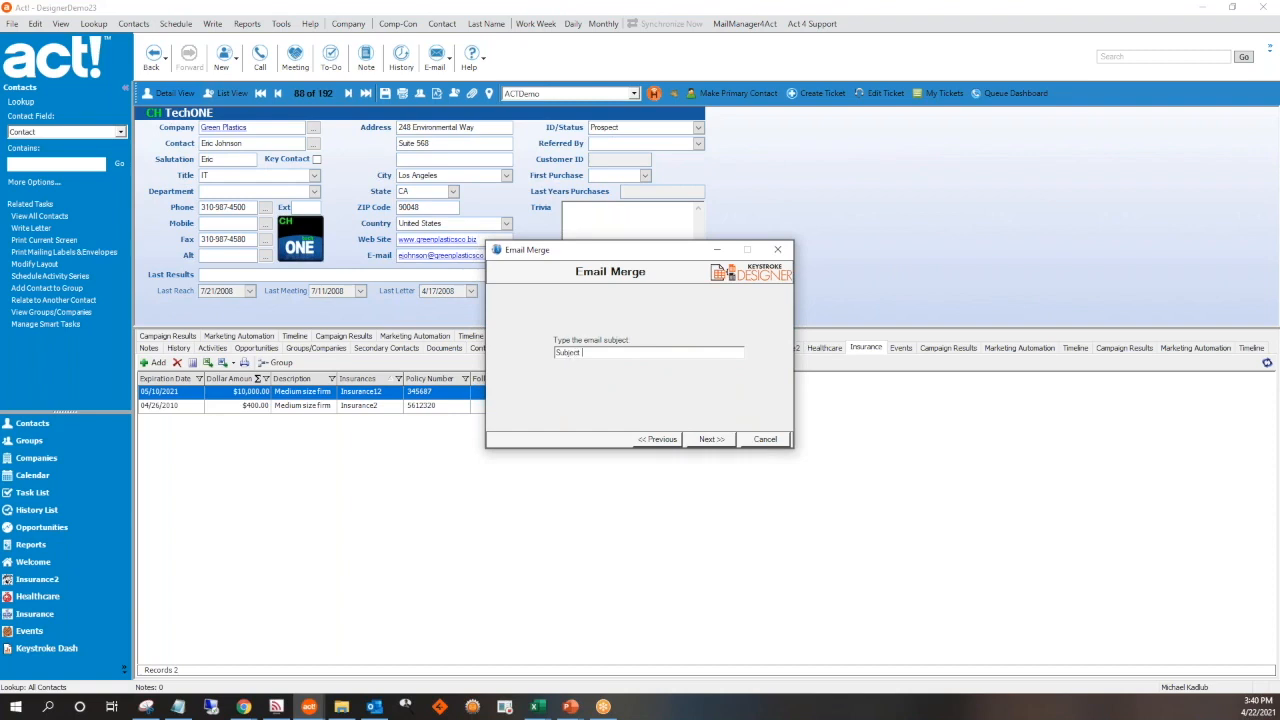
{"action": "left_click", "coordinate": [716, 442]}
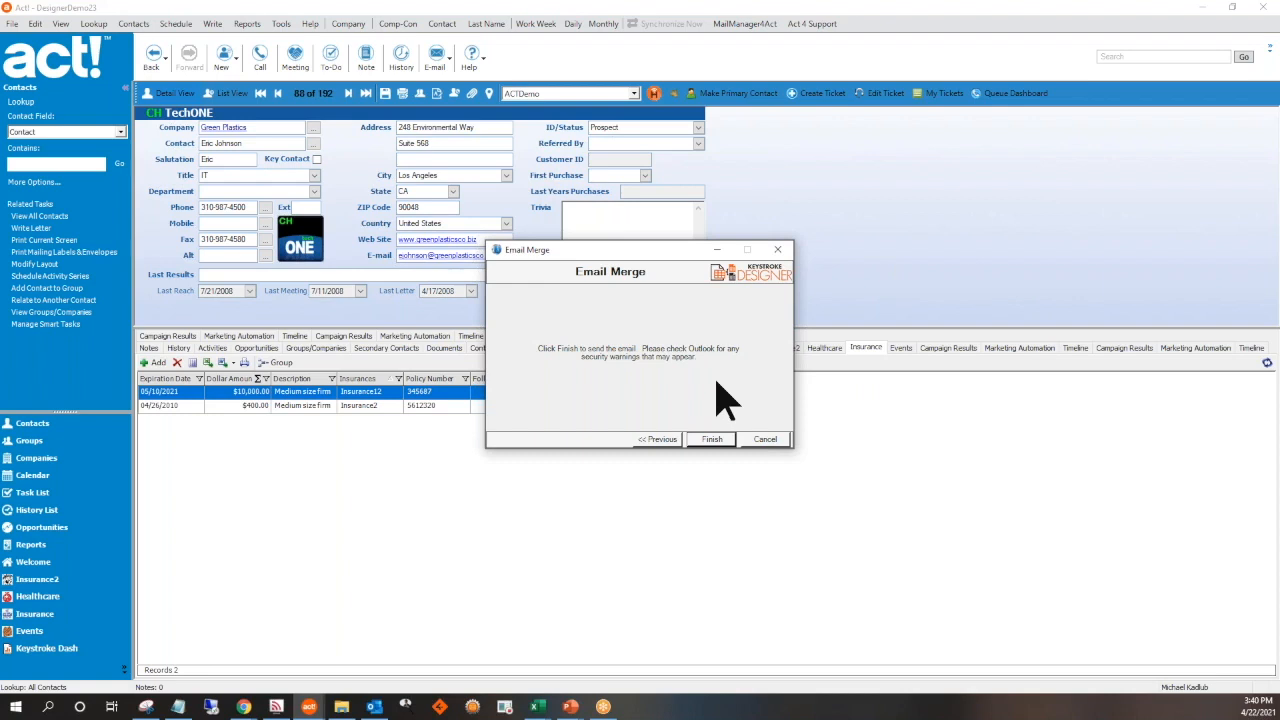
{"action": "left_click", "coordinate": [711, 440]}
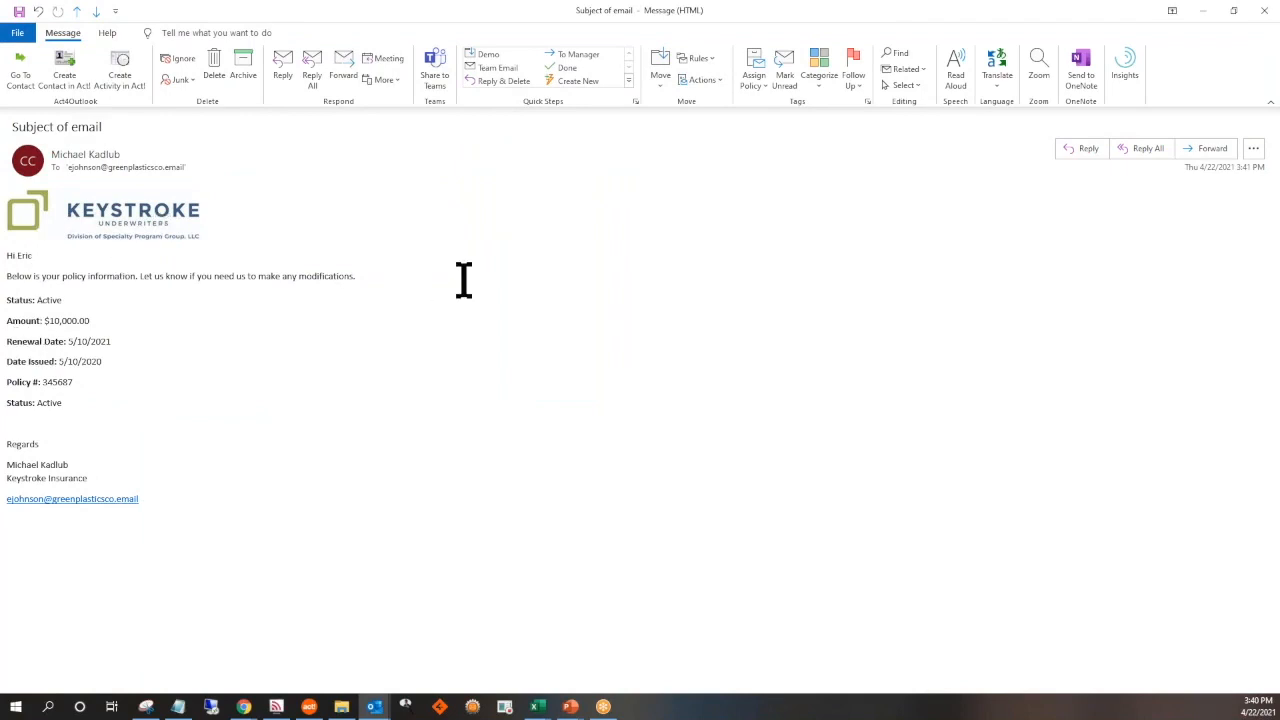
{"action": "left_click", "coordinate": [1263, 18]}
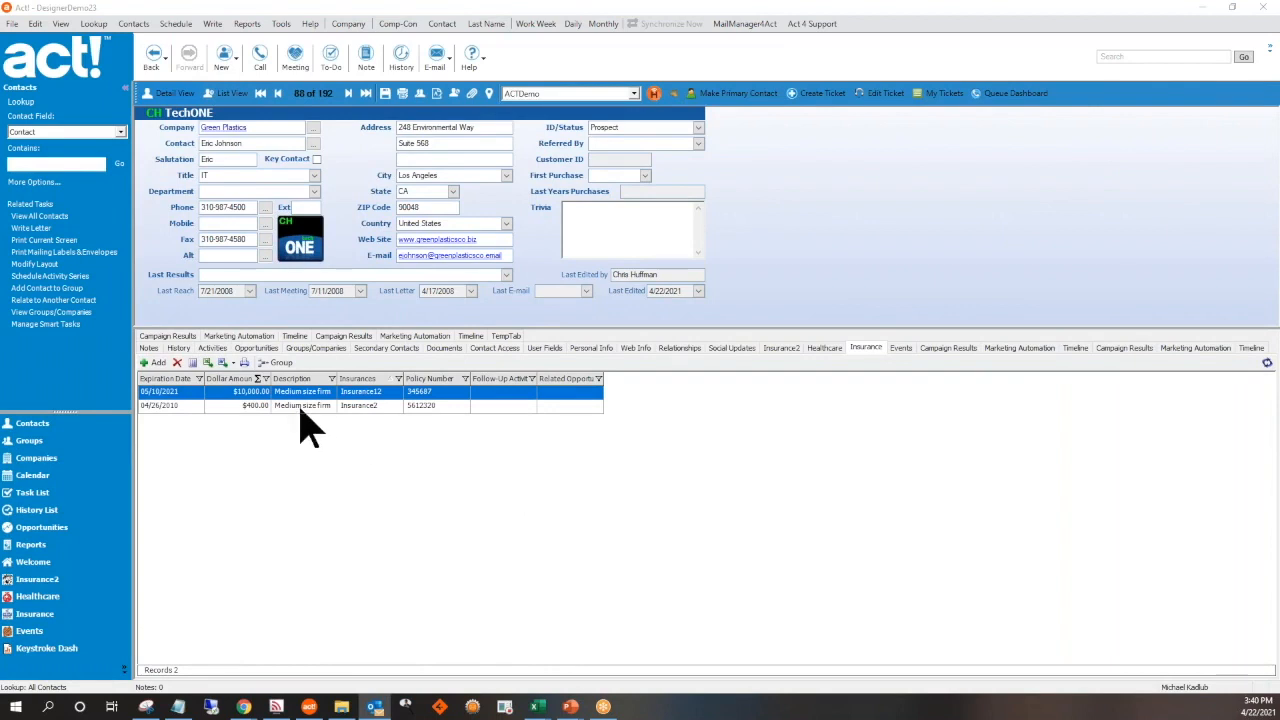
Open the full Insurance table, select the records from the $600 1200 sq foot store through the $9,000 one, and show their Write options
{"action": "left_click", "coordinate": [300, 405], "text": "shift"}
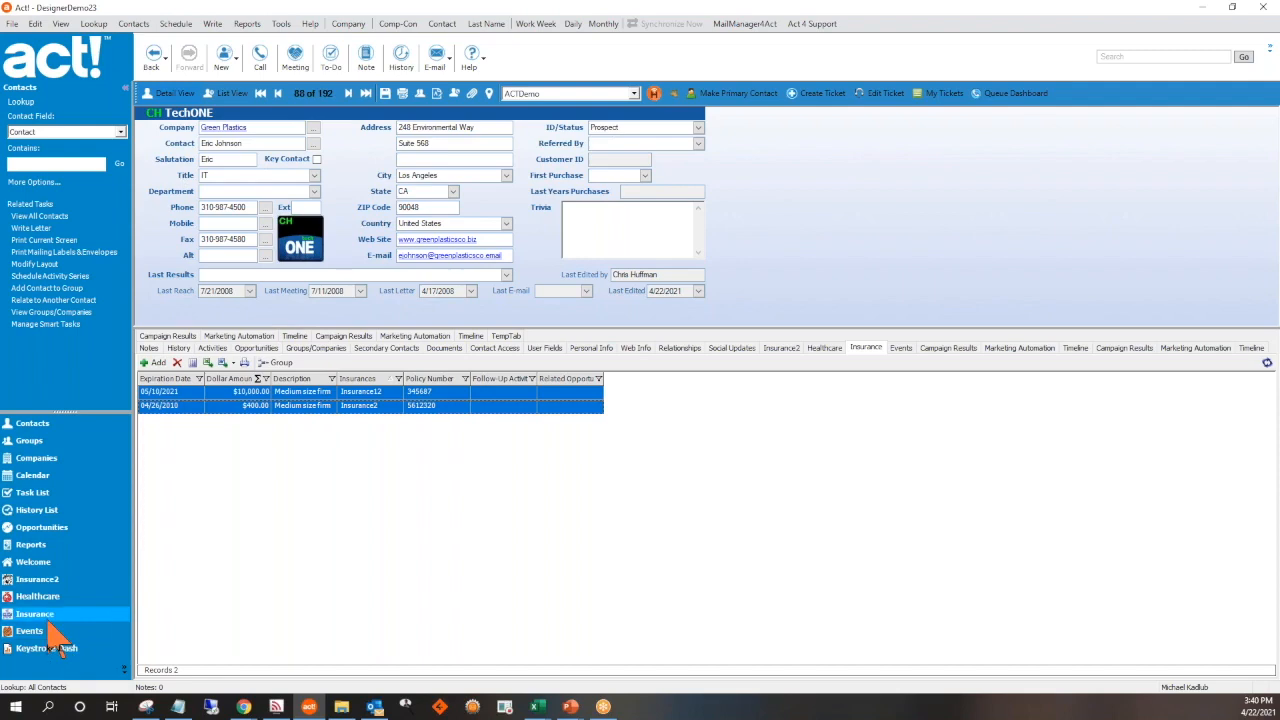
{"action": "left_click", "coordinate": [45, 614]}
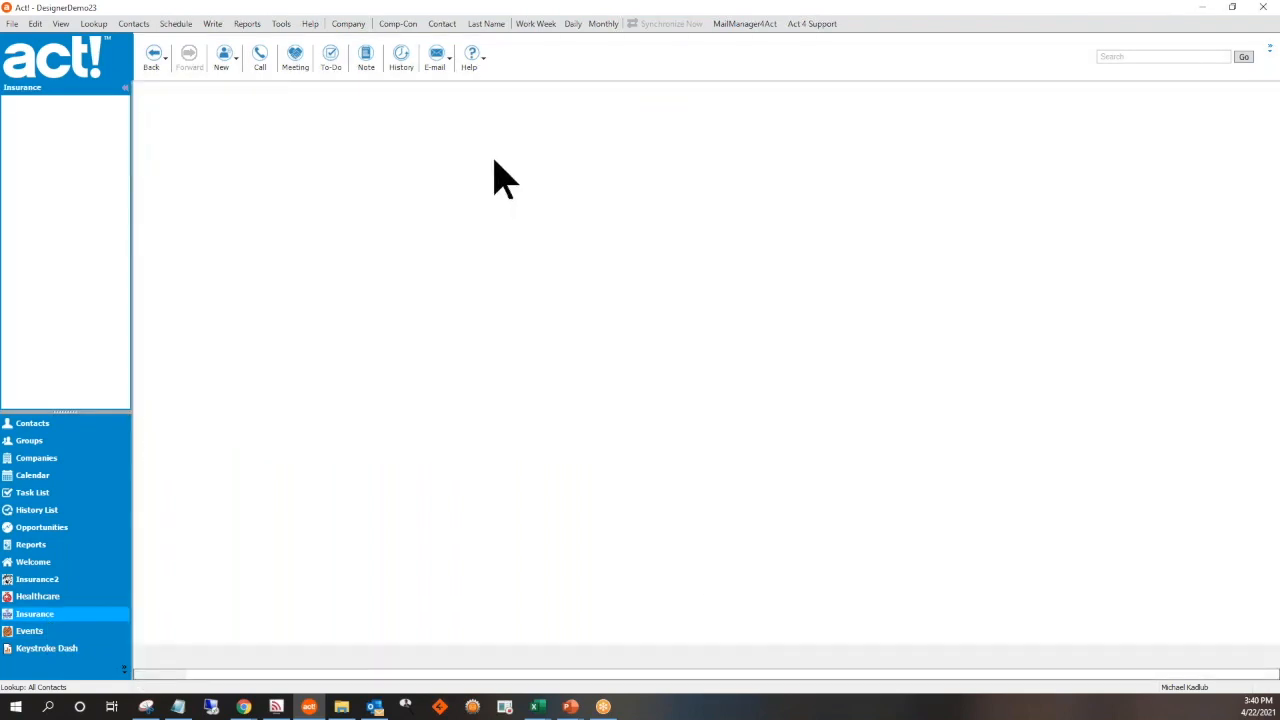
{"action": "left_click", "coordinate": [492, 160]}
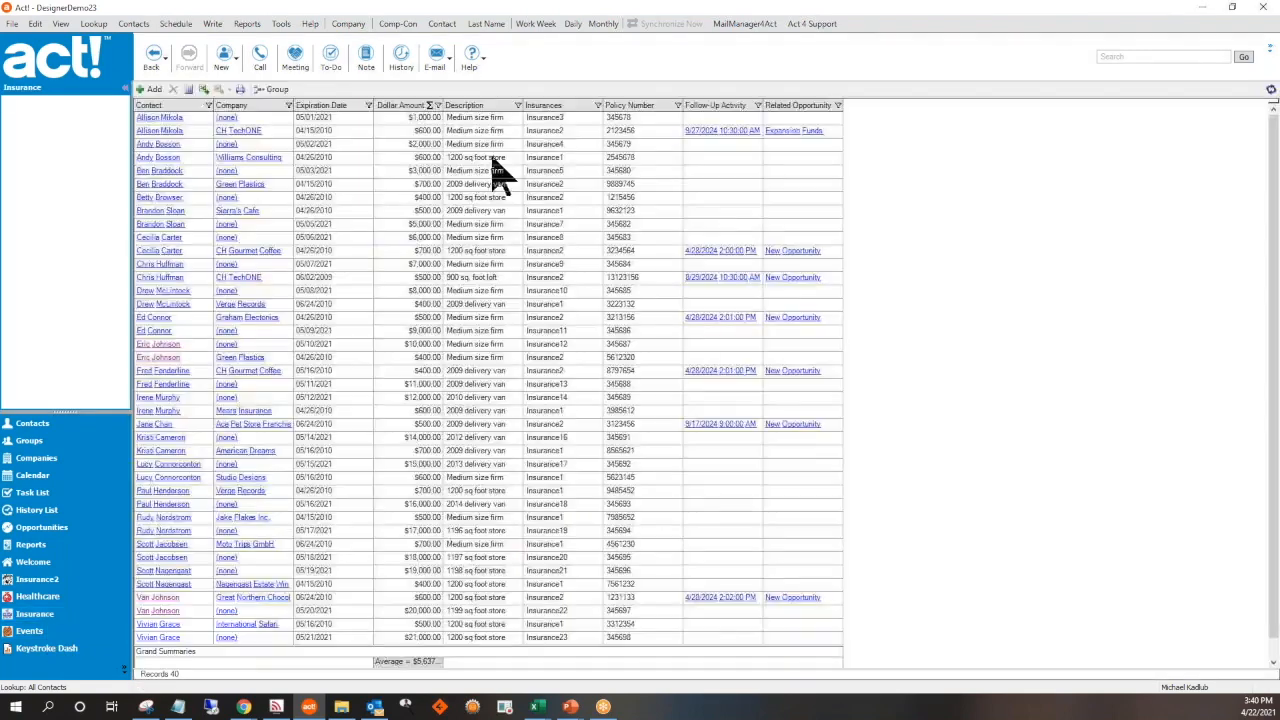
{"action": "left_click", "coordinate": [460, 332], "text": "shift"}
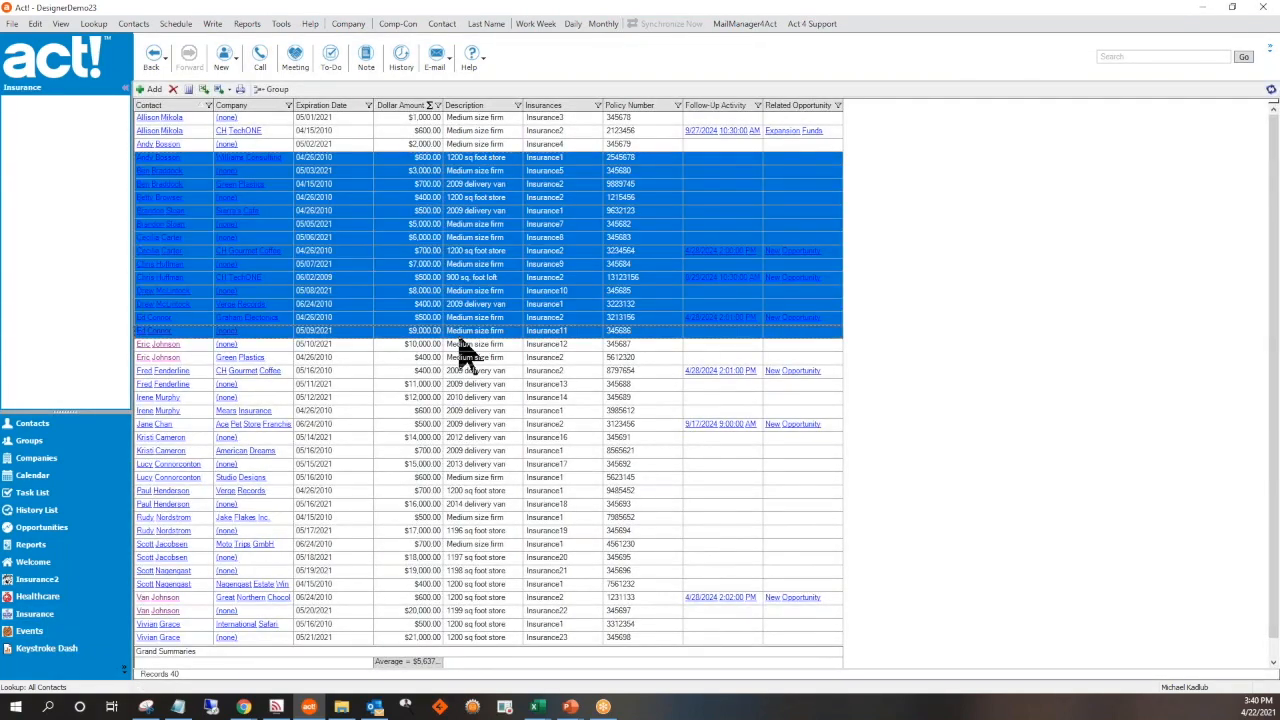
{"action": "right_click", "coordinate": [468, 300]}
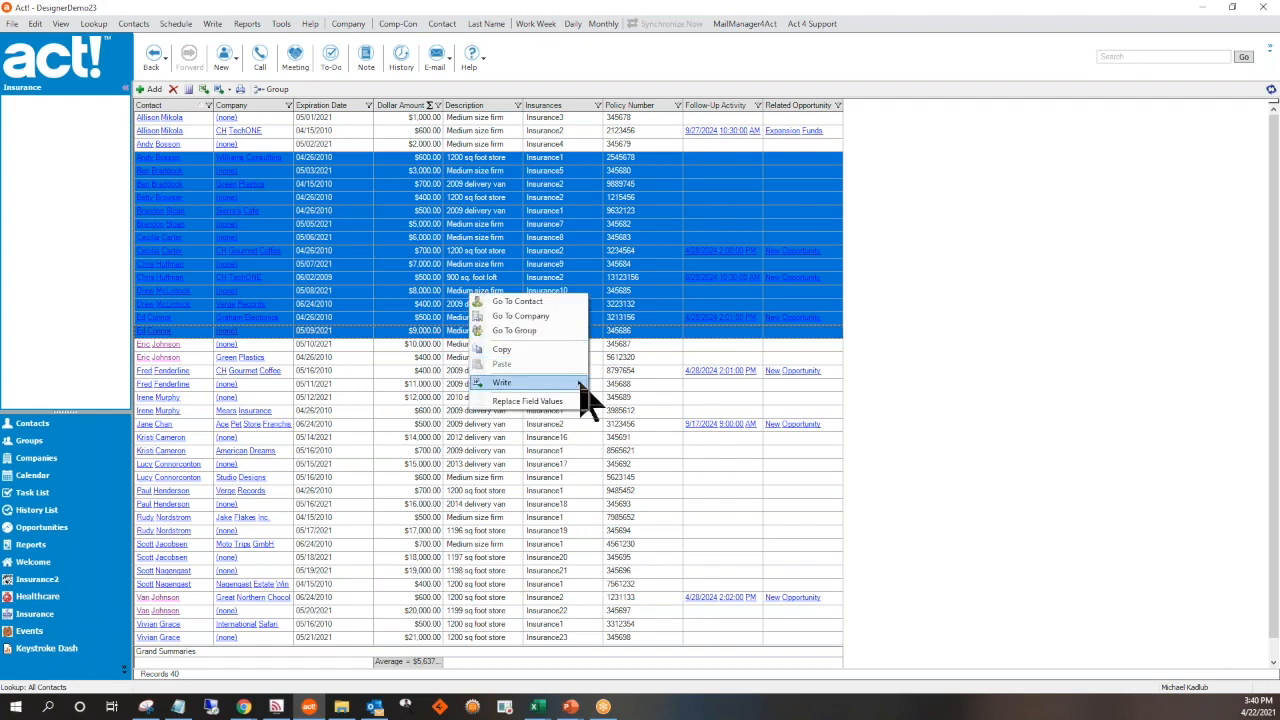
{"action": "mouse_move", "coordinate": [585, 386]}
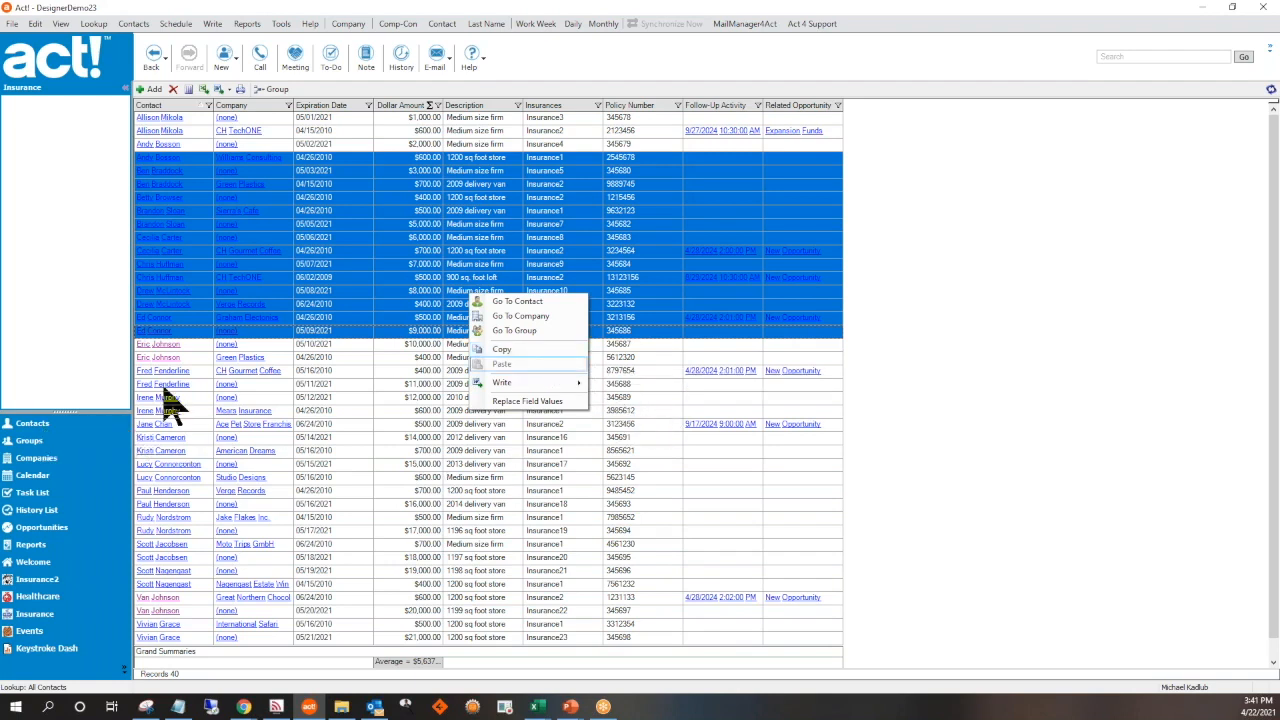
Open the contact linked to the $10,000 insurance record and display that contact's Insurance records
{"action": "left_click", "coordinate": [155, 352]}
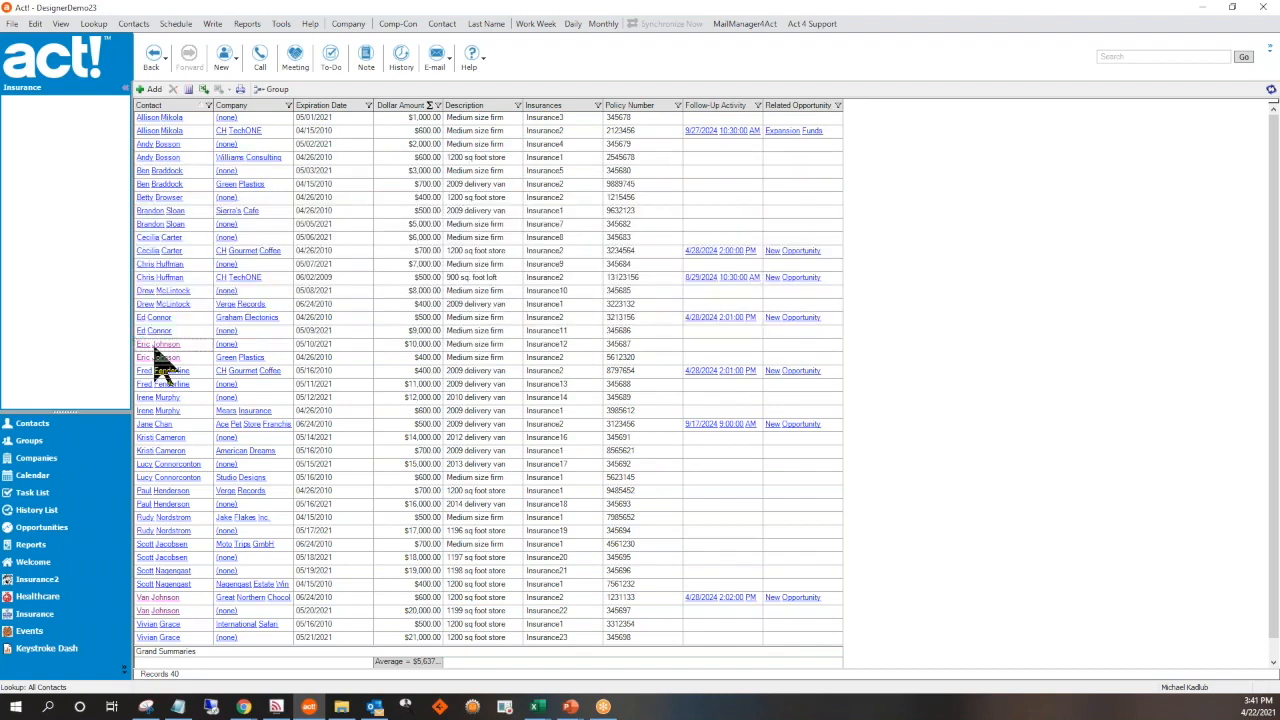
{"action": "left_click", "coordinate": [157, 349]}
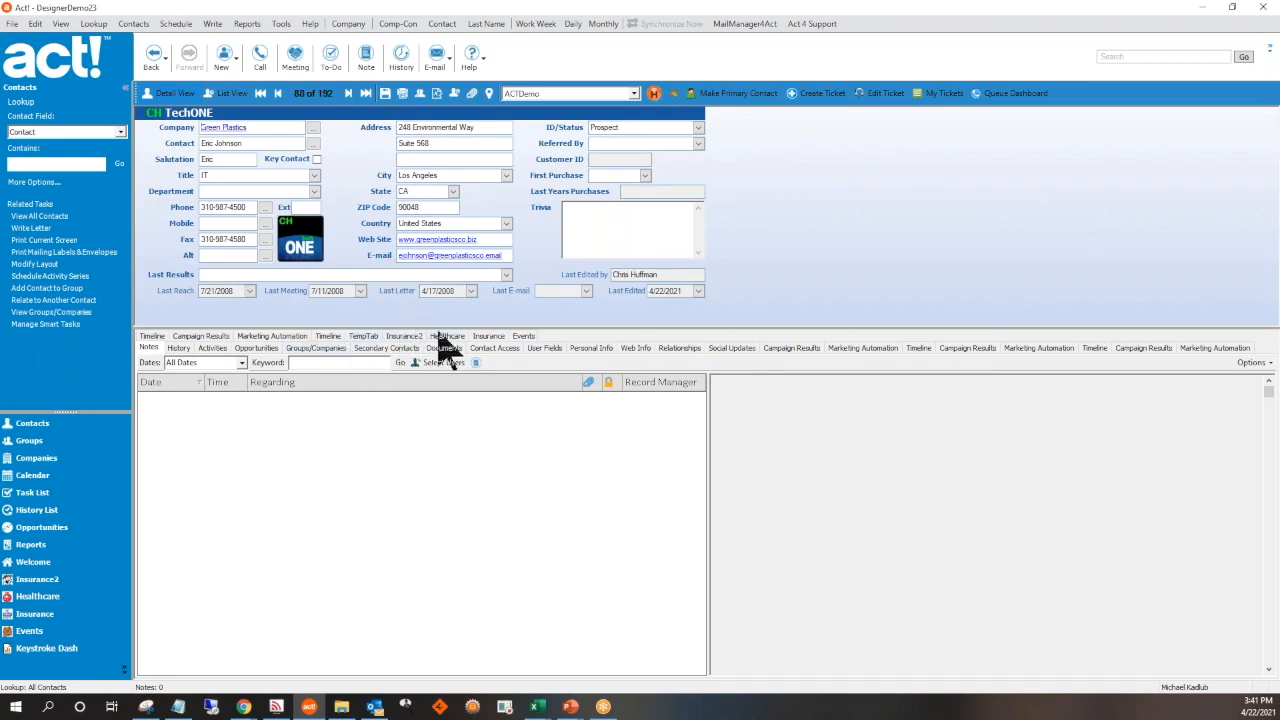
{"action": "left_click", "coordinate": [485, 336]}
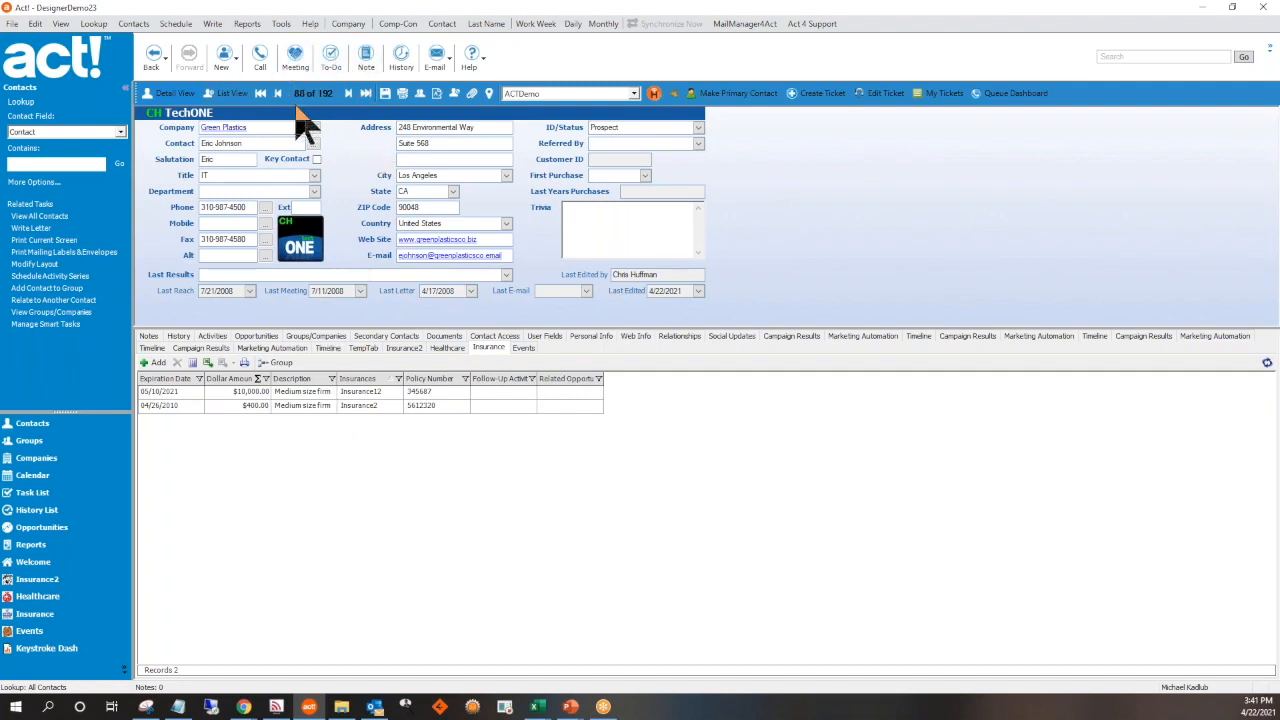
Run Designer's Merge to Word for the contact with the template Insurance Policies.adtd, and close the resulting letter without saving
{"action": "left_click", "coordinate": [212, 27]}
{"action": "mouse_move", "coordinate": [204, 224]}
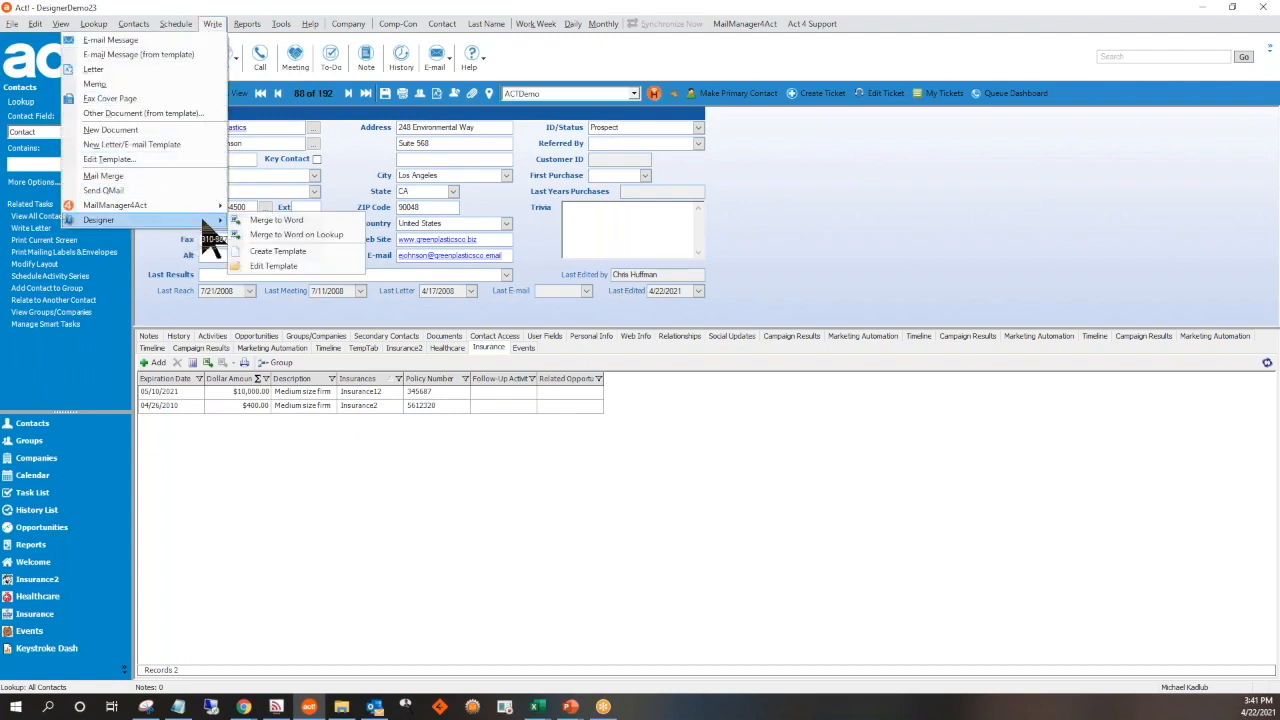
{"action": "left_click", "coordinate": [297, 222]}
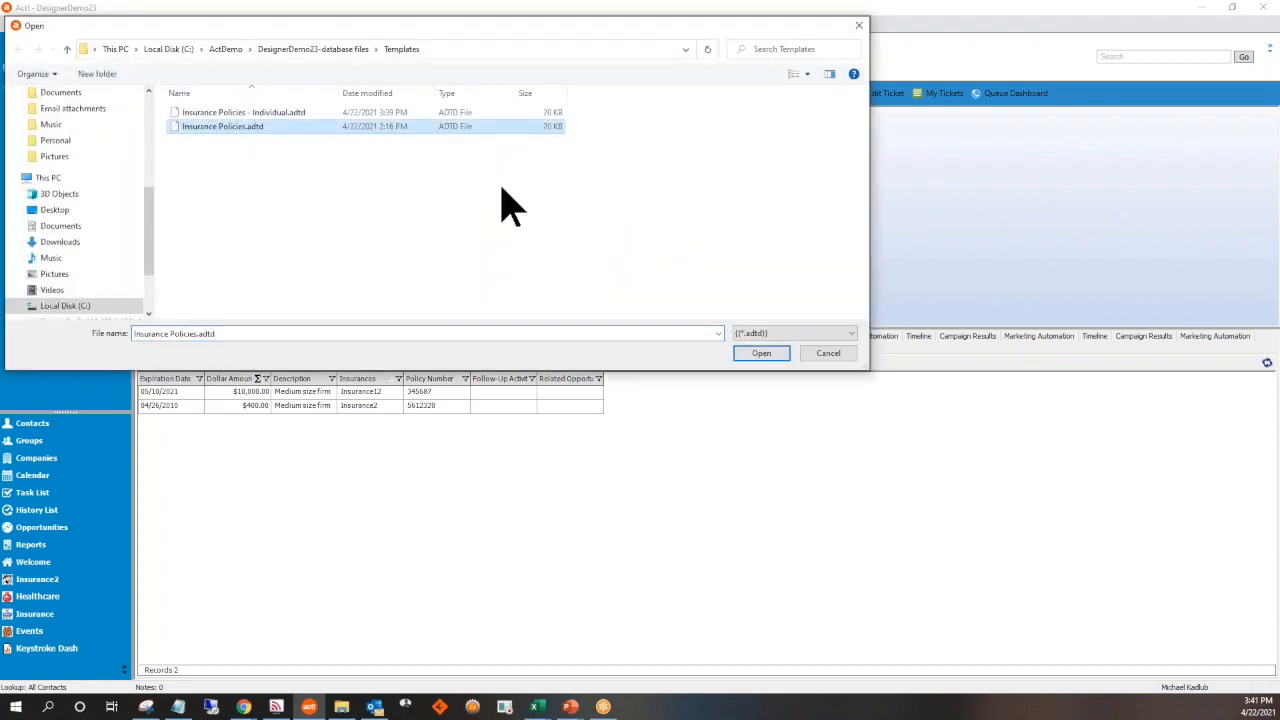
{"action": "left_click", "coordinate": [761, 360]}
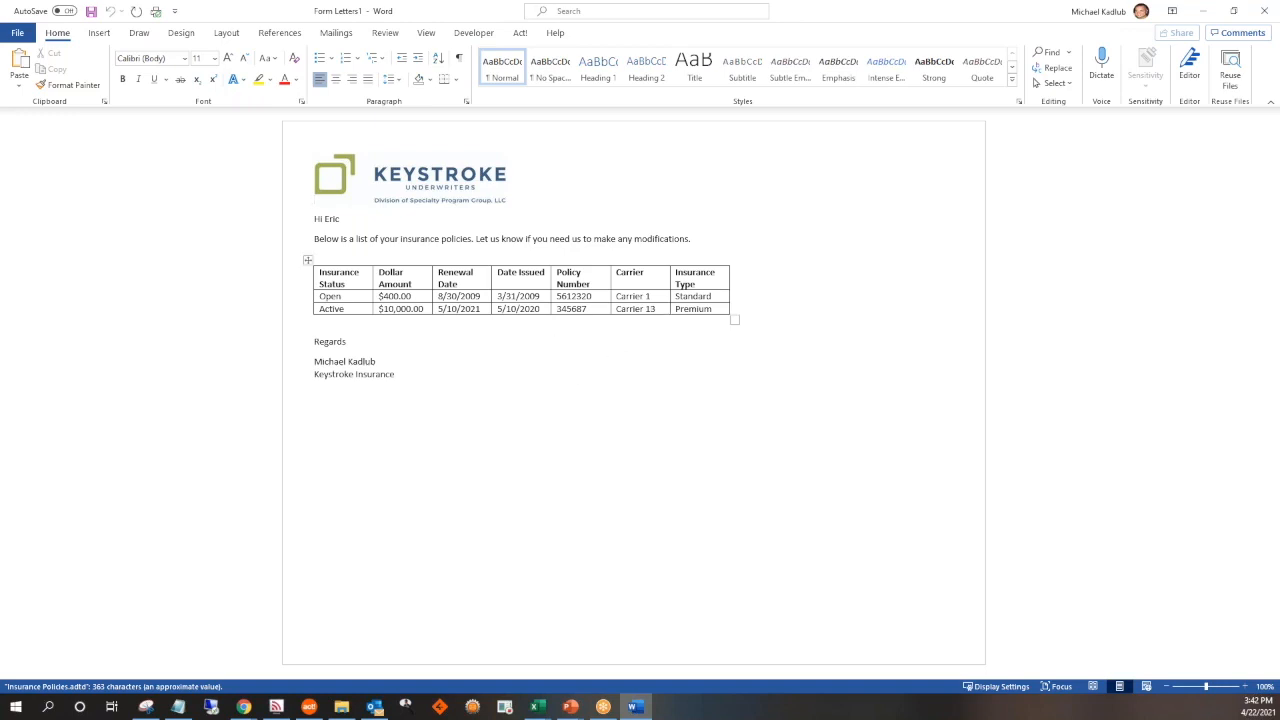
{"action": "left_click", "coordinate": [1263, 14]}
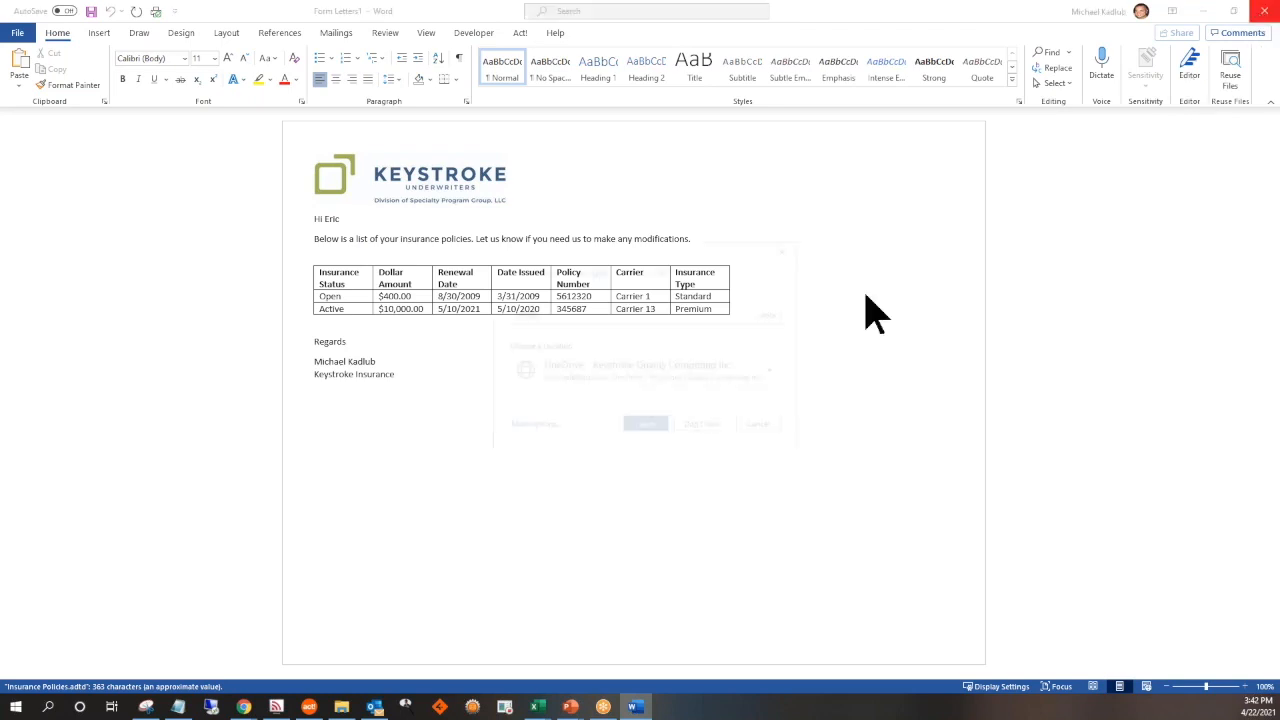
{"action": "left_click", "coordinate": [706, 428]}
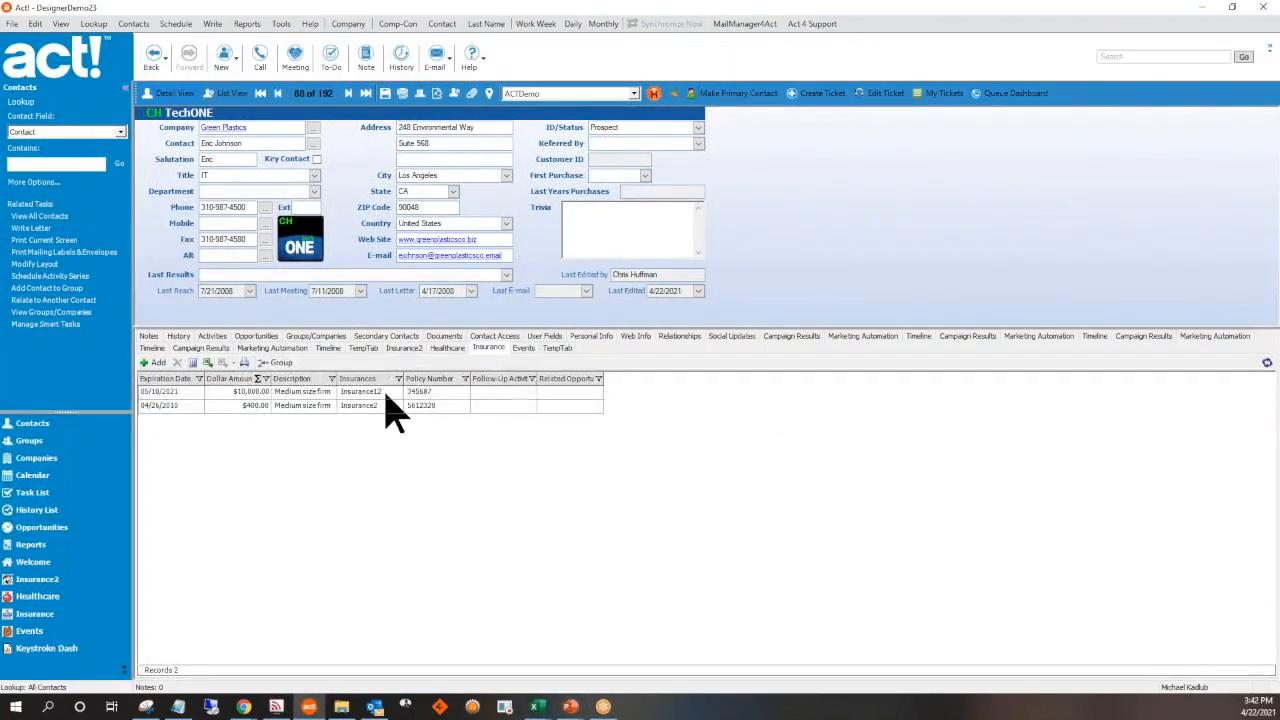
Select the contact's $10,000 insurance record and review the Write and merge options available for it
{"action": "left_click", "coordinate": [386, 394]}
{"action": "right_click", "coordinate": [386, 396]}
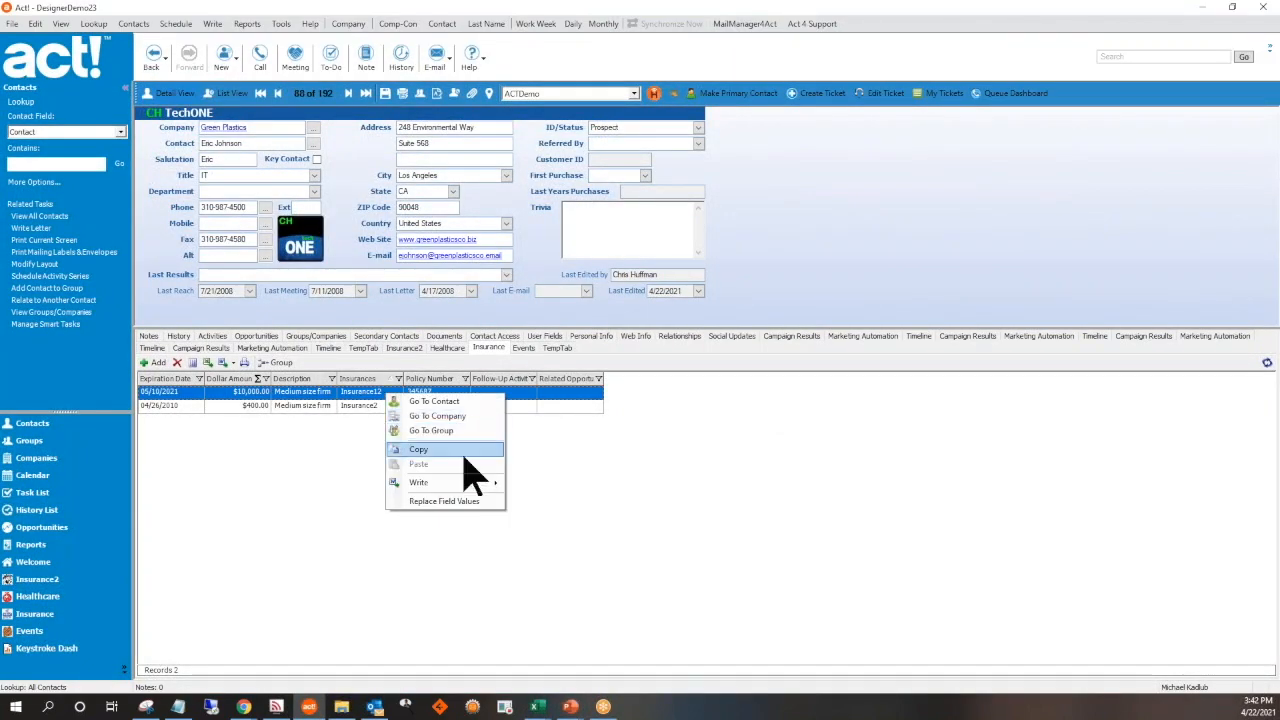
{"action": "mouse_move", "coordinate": [490, 486]}
{"action": "left_click", "coordinate": [461, 317]}
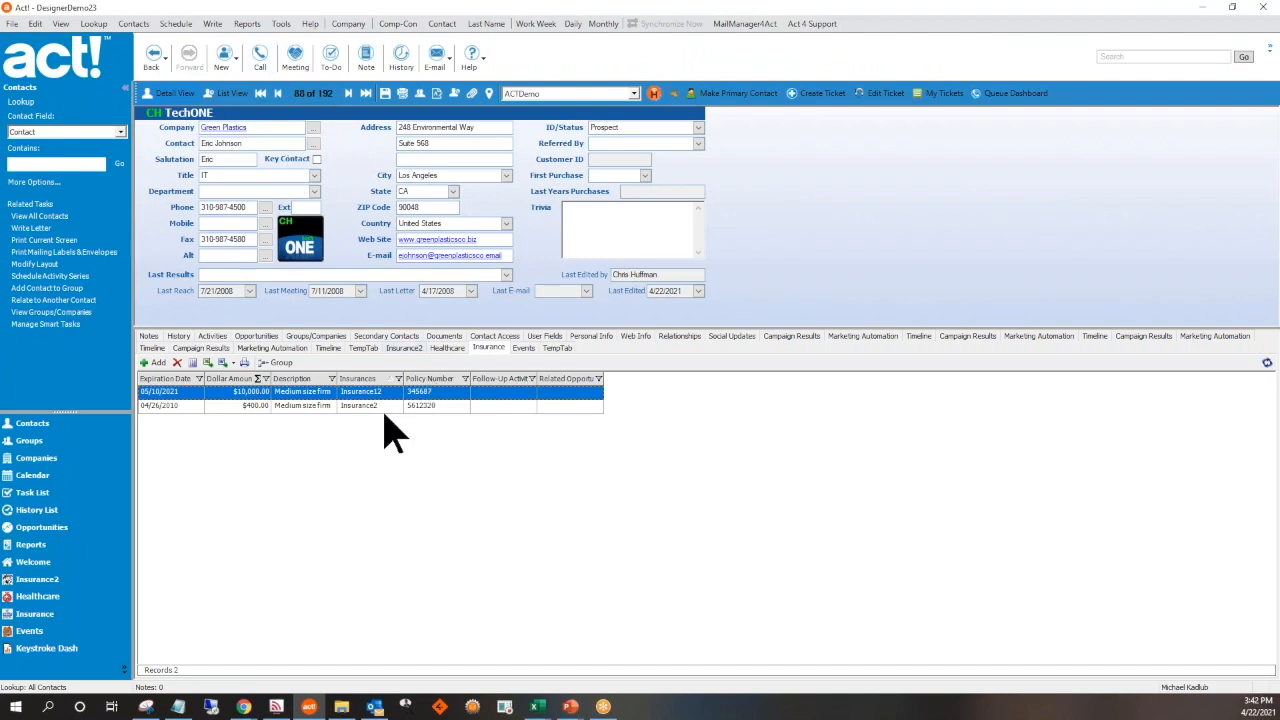
{"action": "left_click", "coordinate": [233, 363]}
{"action": "left_click", "coordinate": [236, 366]}
{"action": "left_click", "coordinate": [233, 363]}
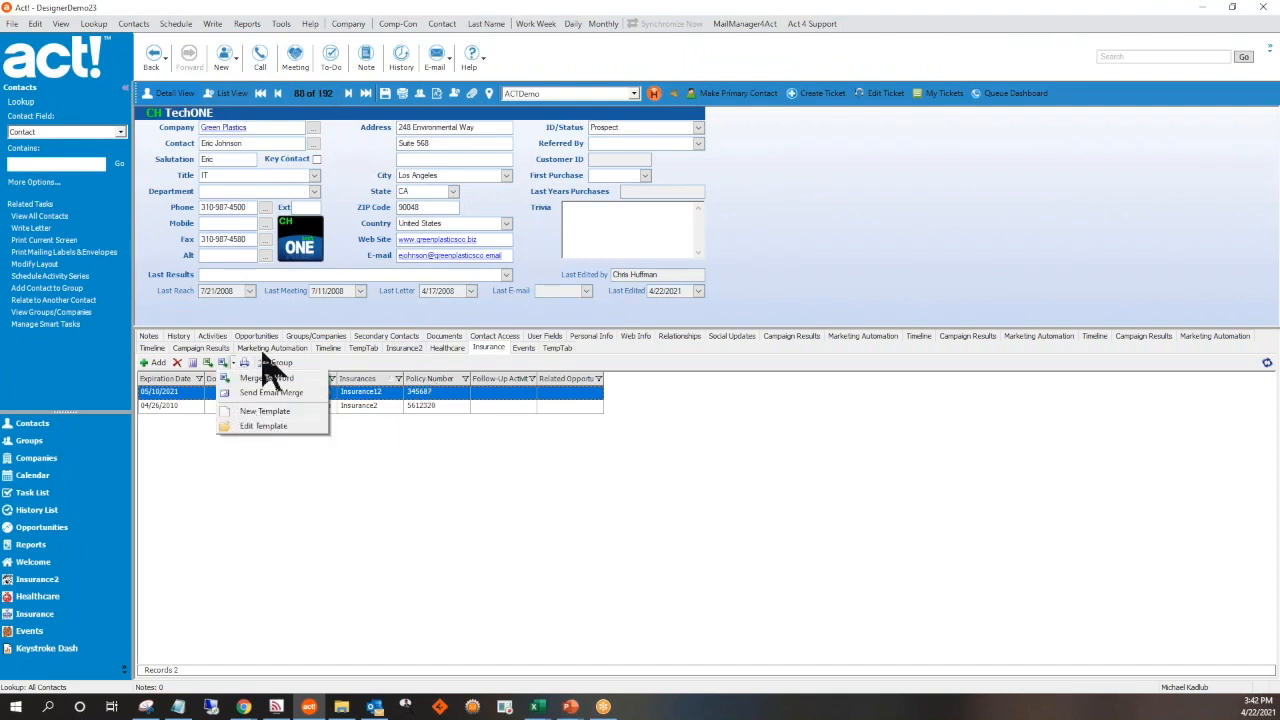
{"action": "left_click", "coordinate": [215, 26]}
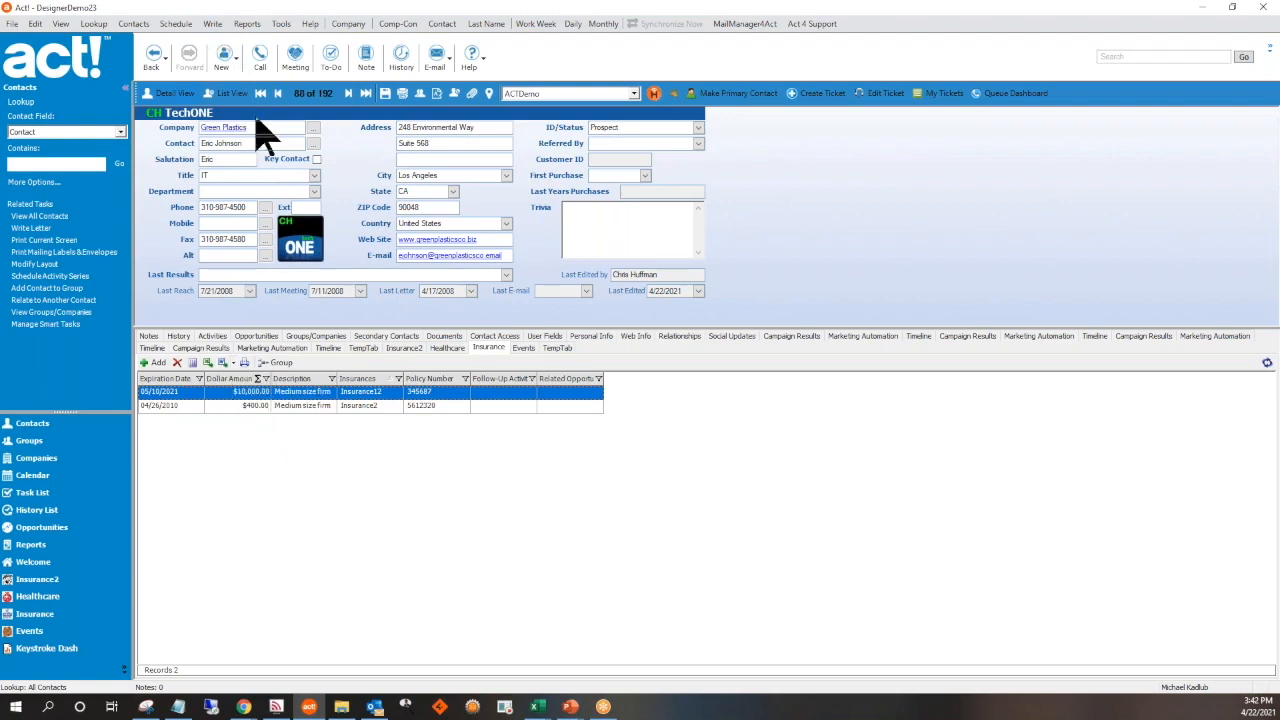
Open the Designer template Insurance Policies.adtd to examine its table of insurance fields, close it, and maximize the Act! window
{"action": "left_click", "coordinate": [213, 24]}
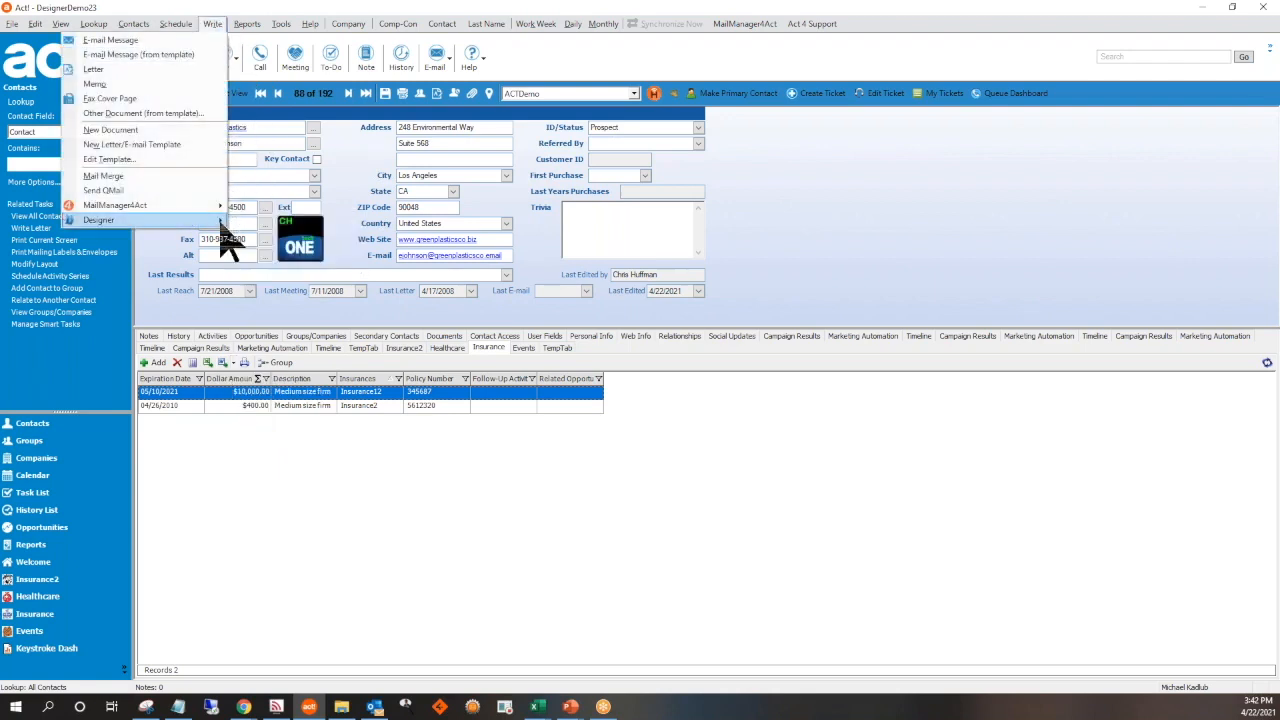
{"action": "mouse_move", "coordinate": [210, 205]}
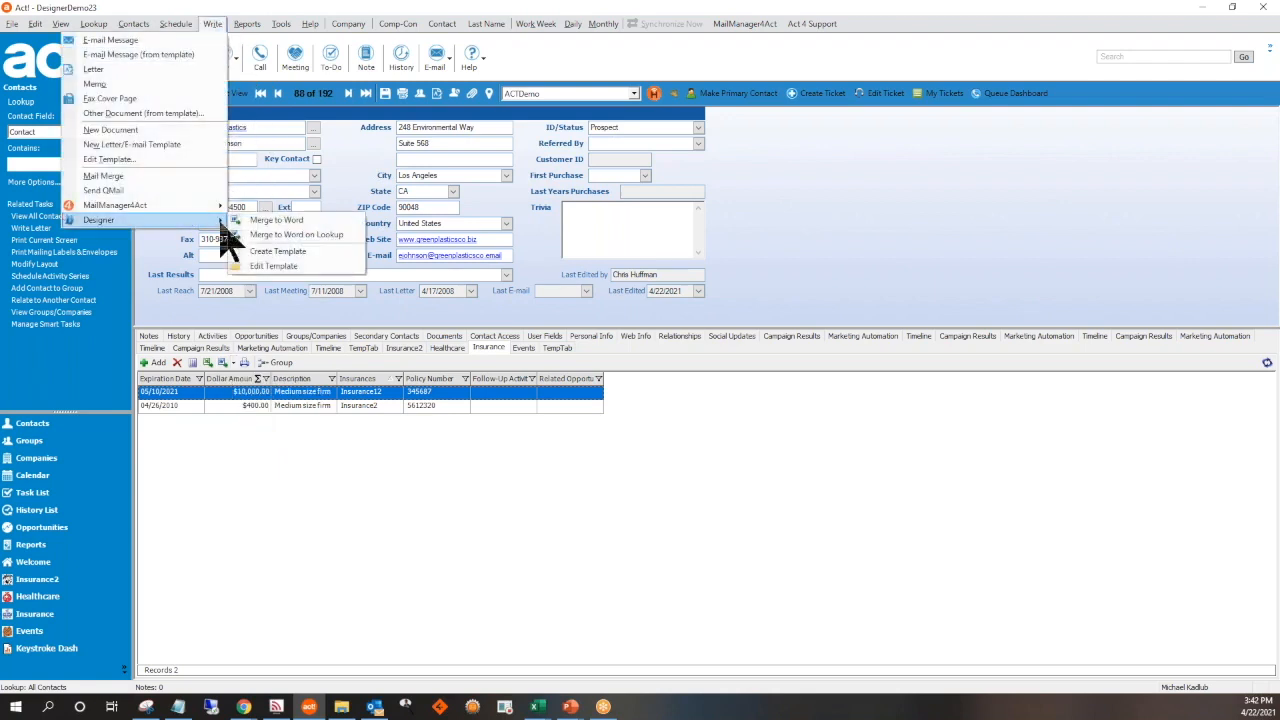
{"action": "left_click", "coordinate": [285, 268]}
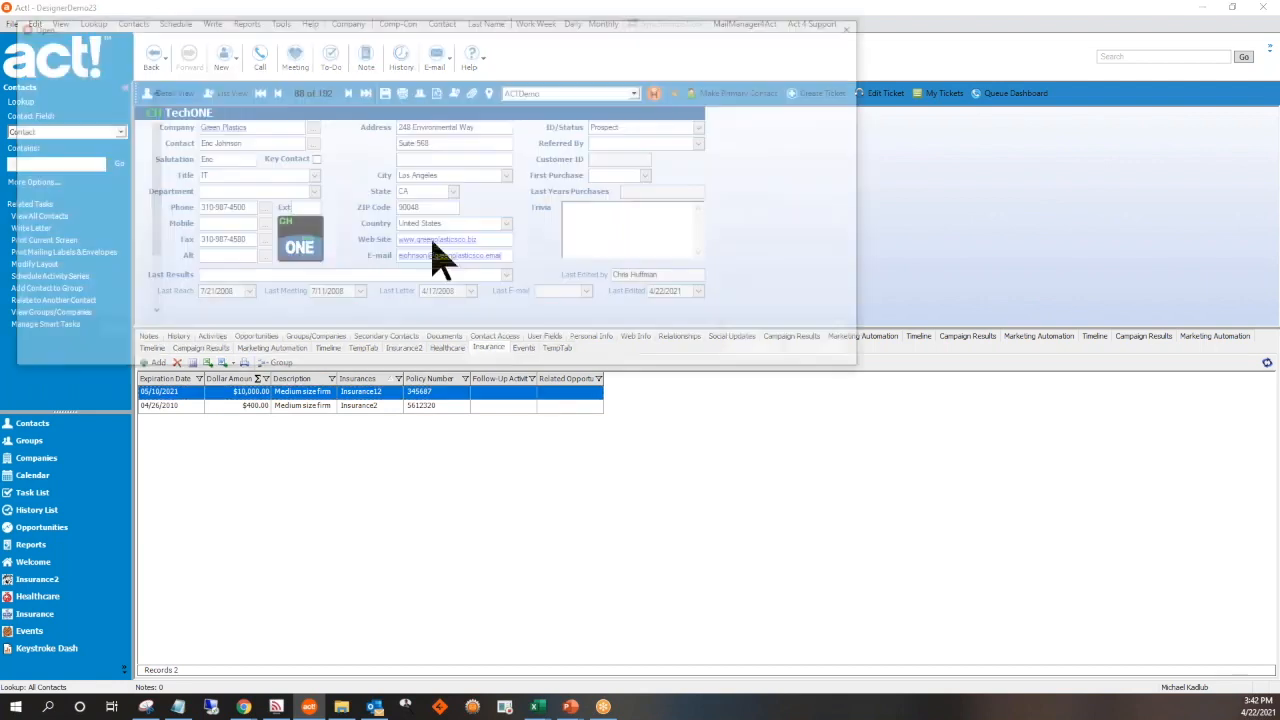
{"action": "left_click", "coordinate": [238, 127]}
{"action": "double_click", "coordinate": [238, 127]}
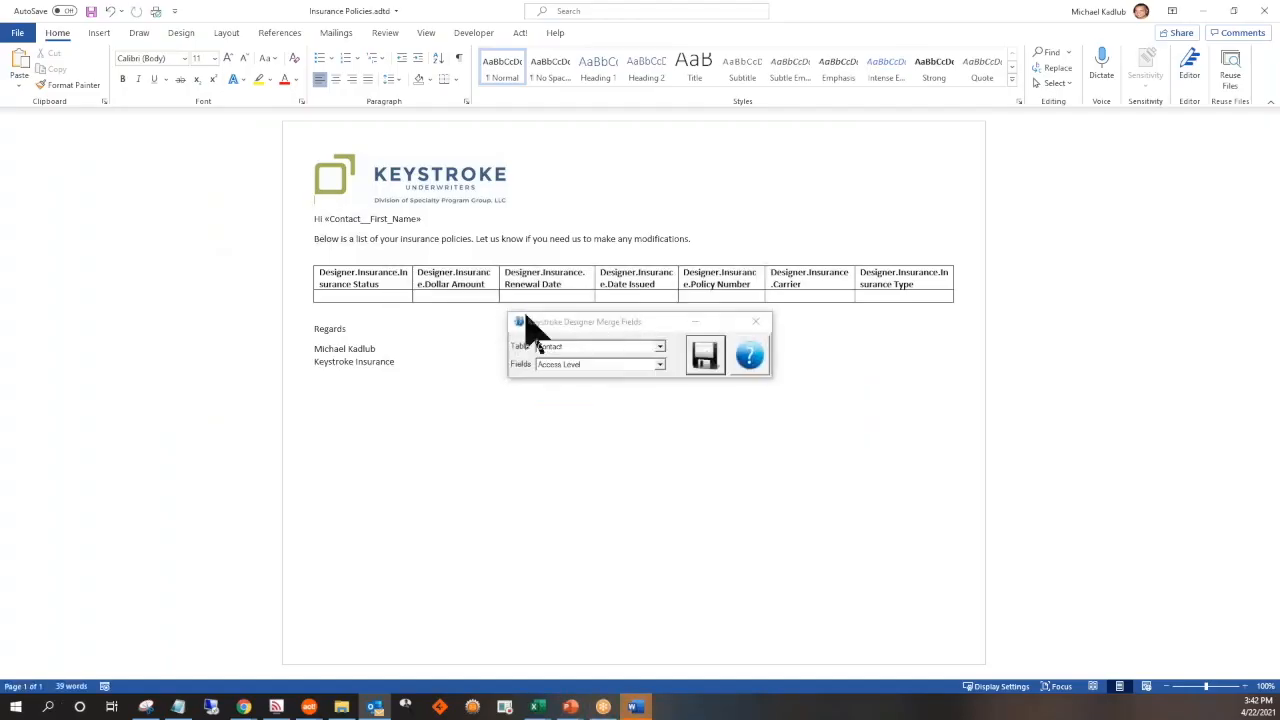
{"action": "left_click_drag", "start_coordinate": [657, 322], "coordinate": [662, 507]}
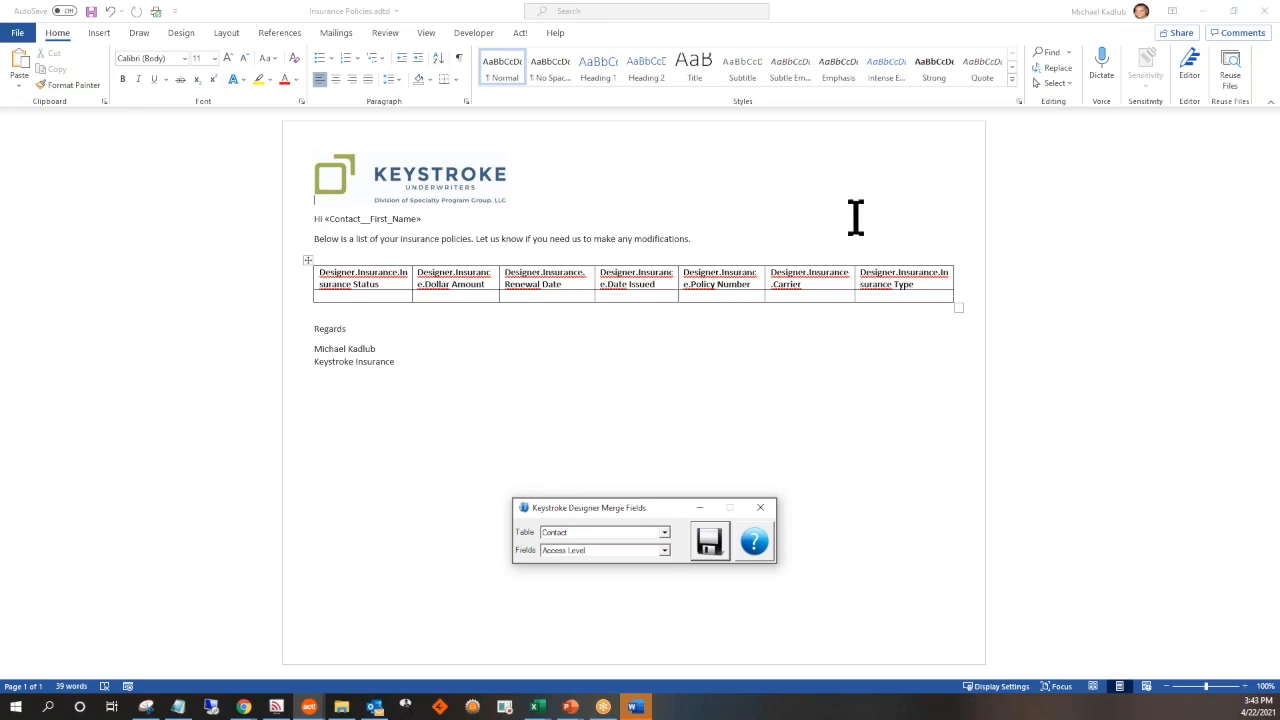
{"action": "left_click", "coordinate": [1266, 20]}
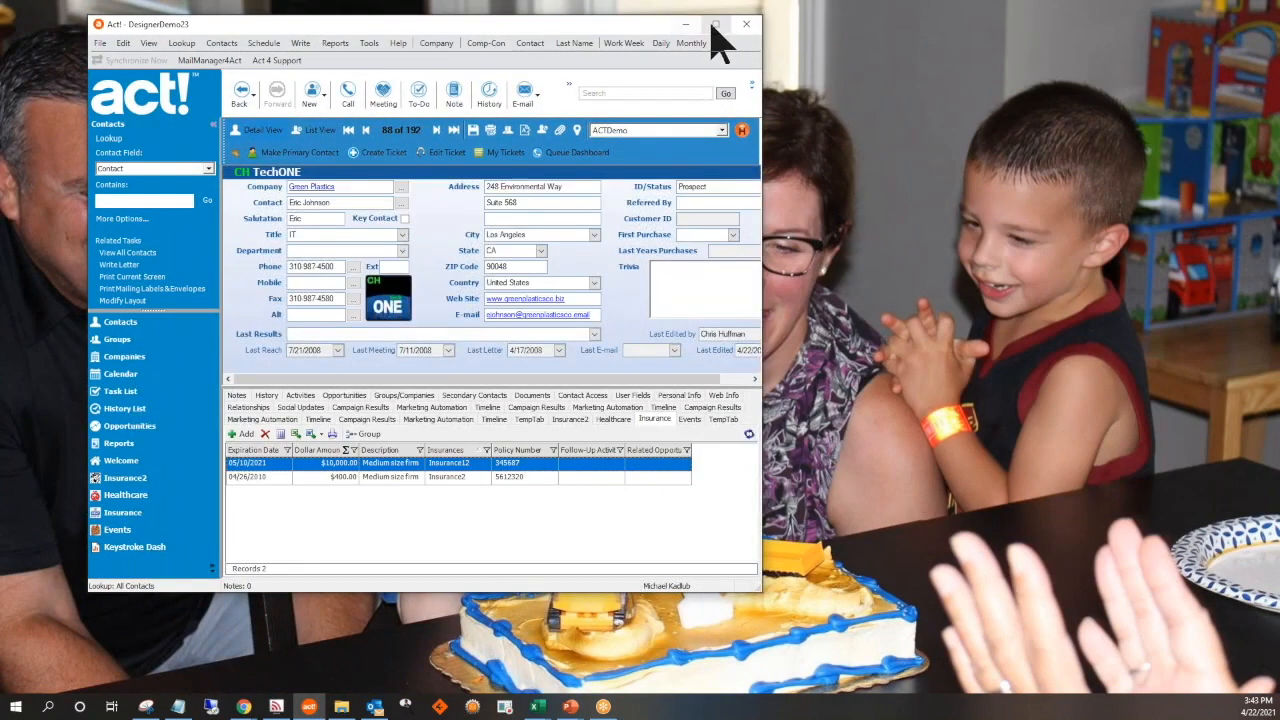
{"action": "left_click", "coordinate": [715, 23]}
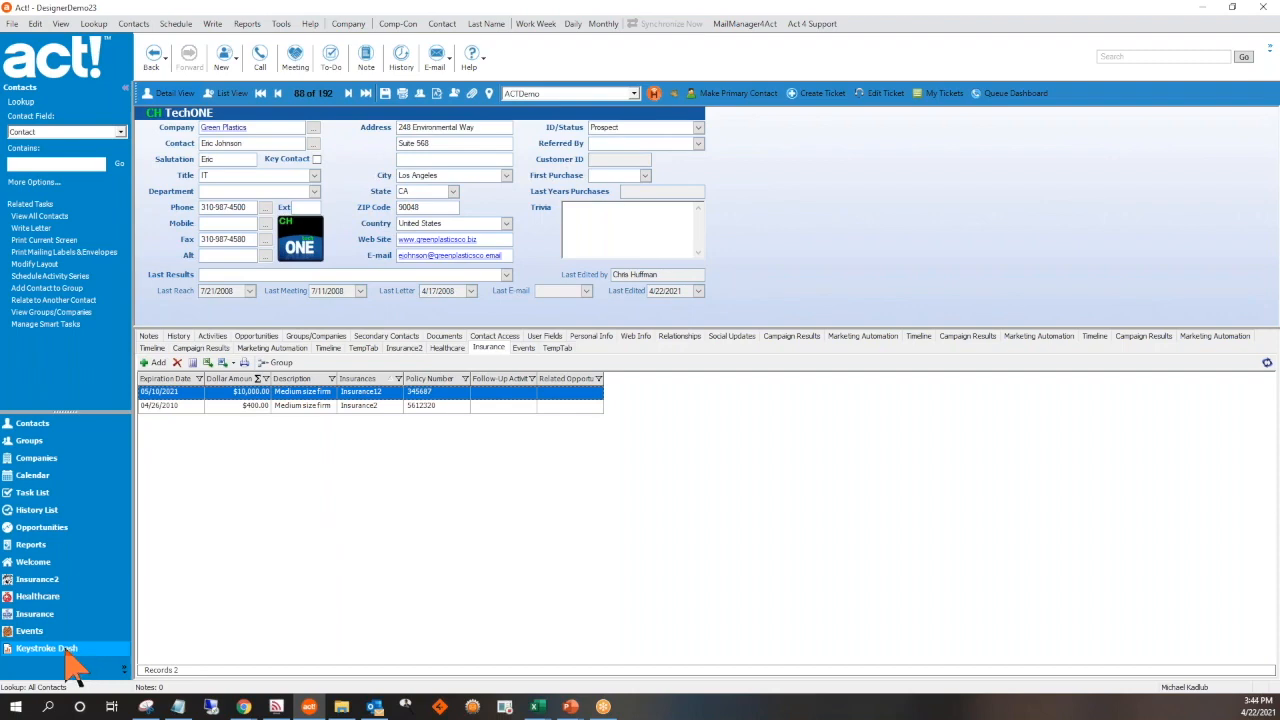
Sort the full Insurance table by Expiration Date and select the records expiring from 05/11/2021 through 05/21/2021
{"action": "left_click", "coordinate": [29, 616]}
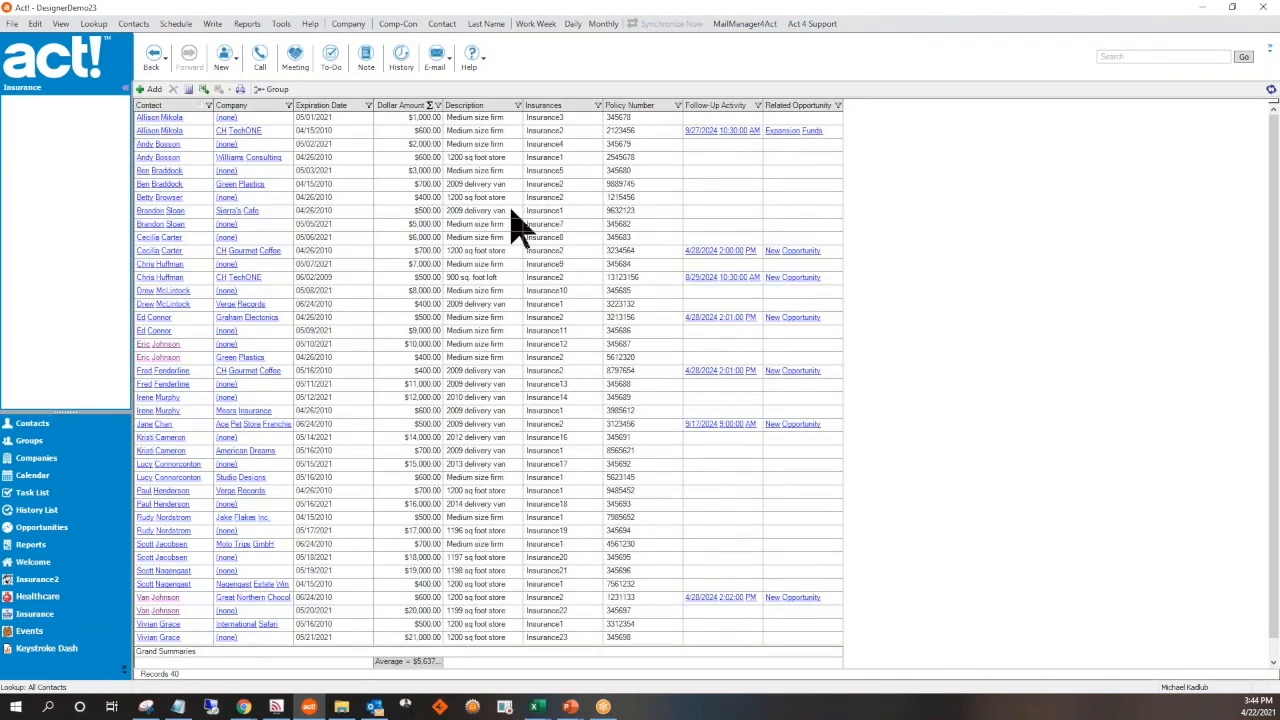
{"action": "left_click", "coordinate": [511, 213]}
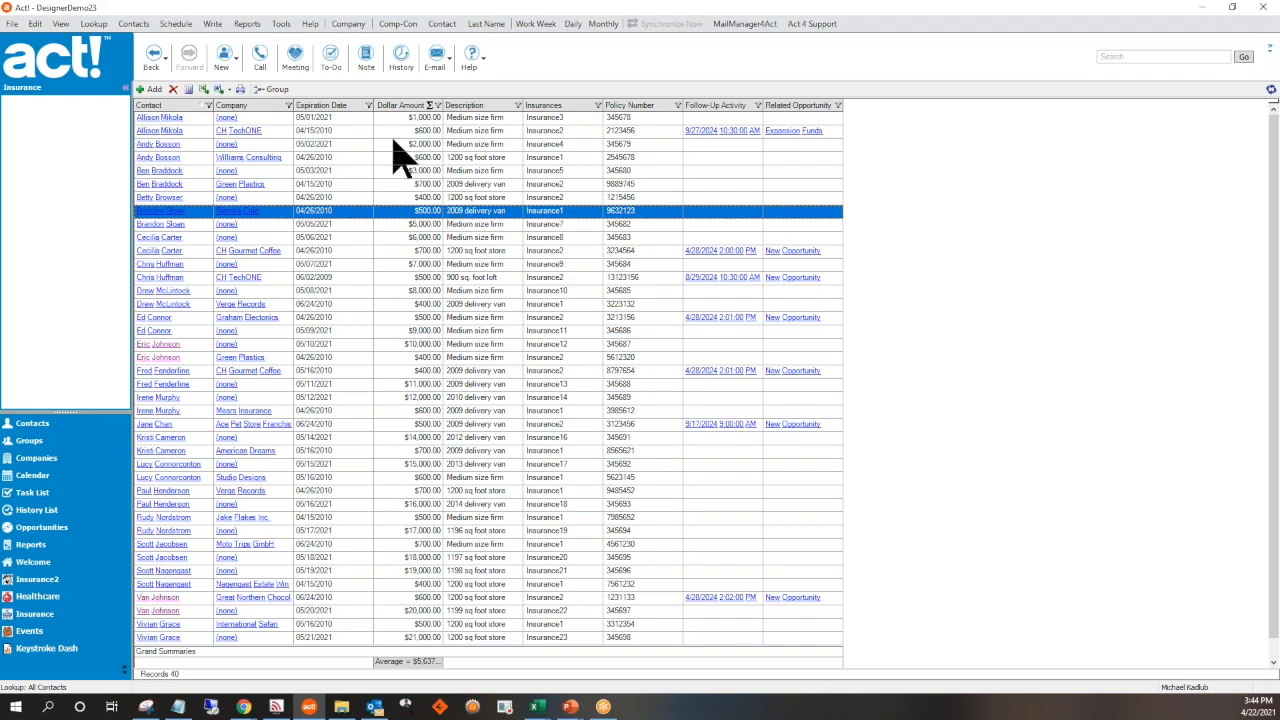
{"action": "left_click", "coordinate": [334, 106]}
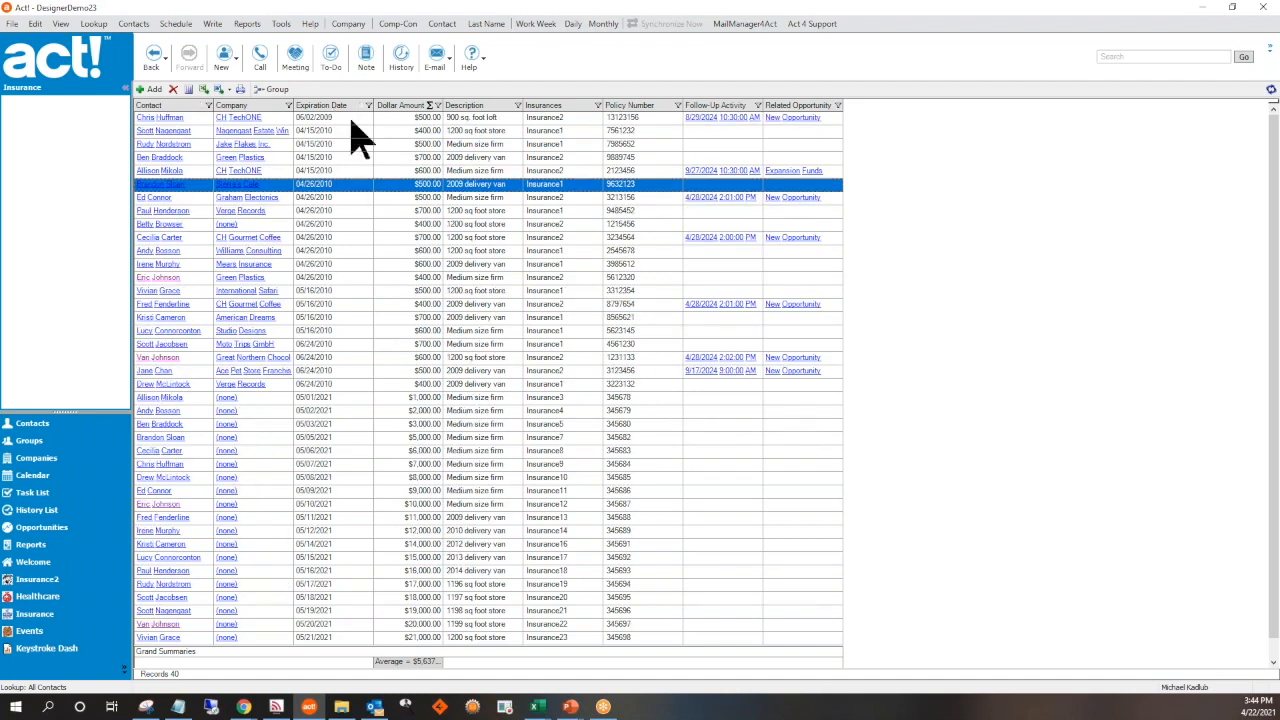
{"action": "left_click", "coordinate": [336, 518]}
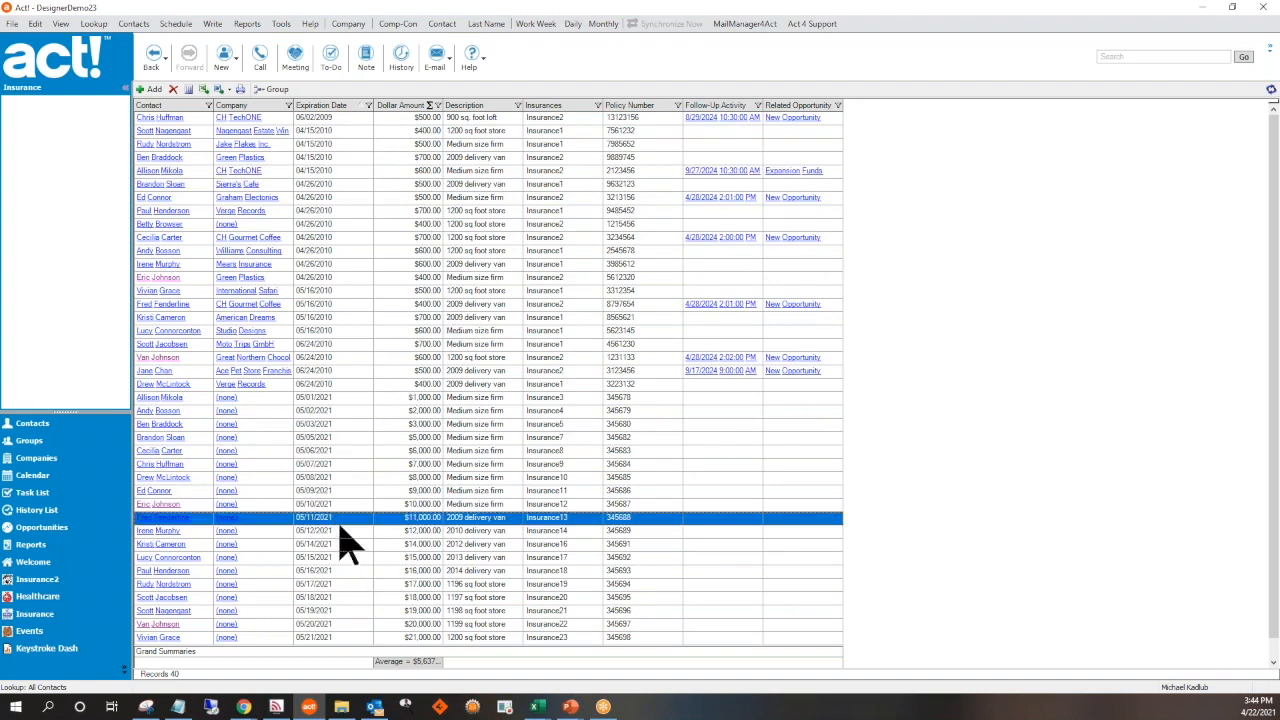
{"action": "left_click", "coordinate": [352, 637], "text": "shift"}
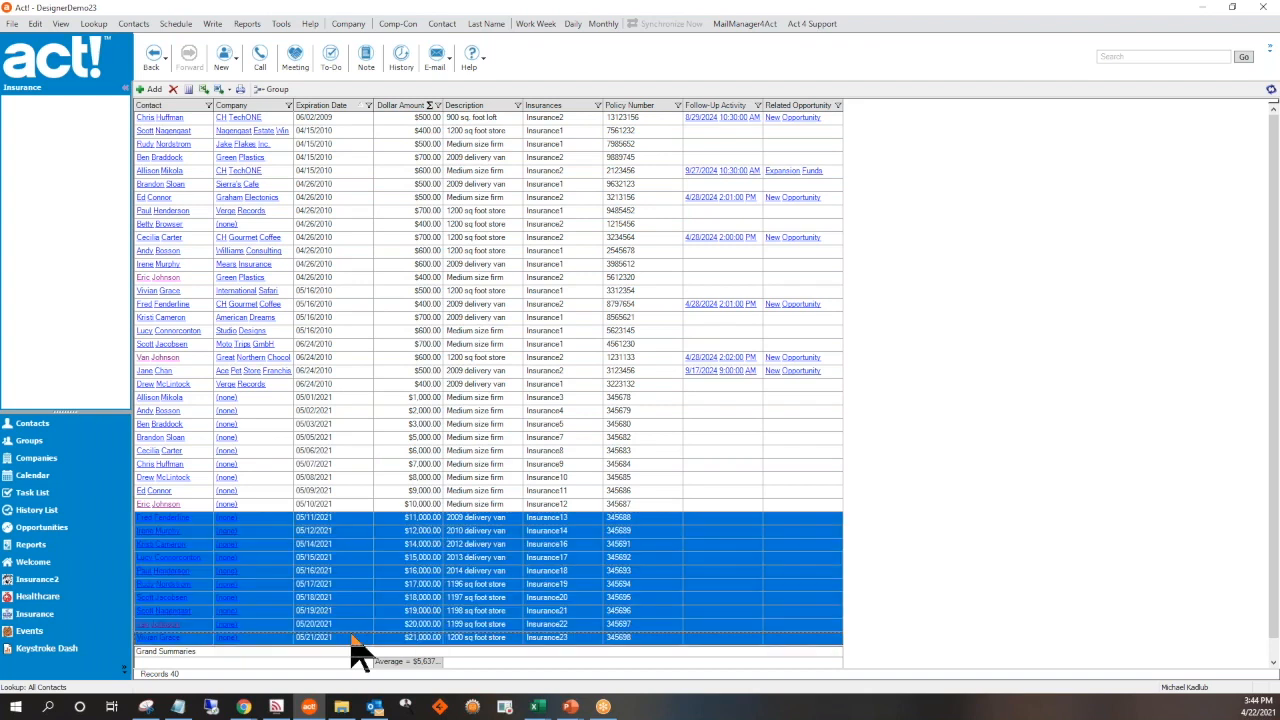
Set up a field value replacement for the selected insurance records, using Replace mode on the Expiration Date field
{"action": "right_click", "coordinate": [372, 560]}
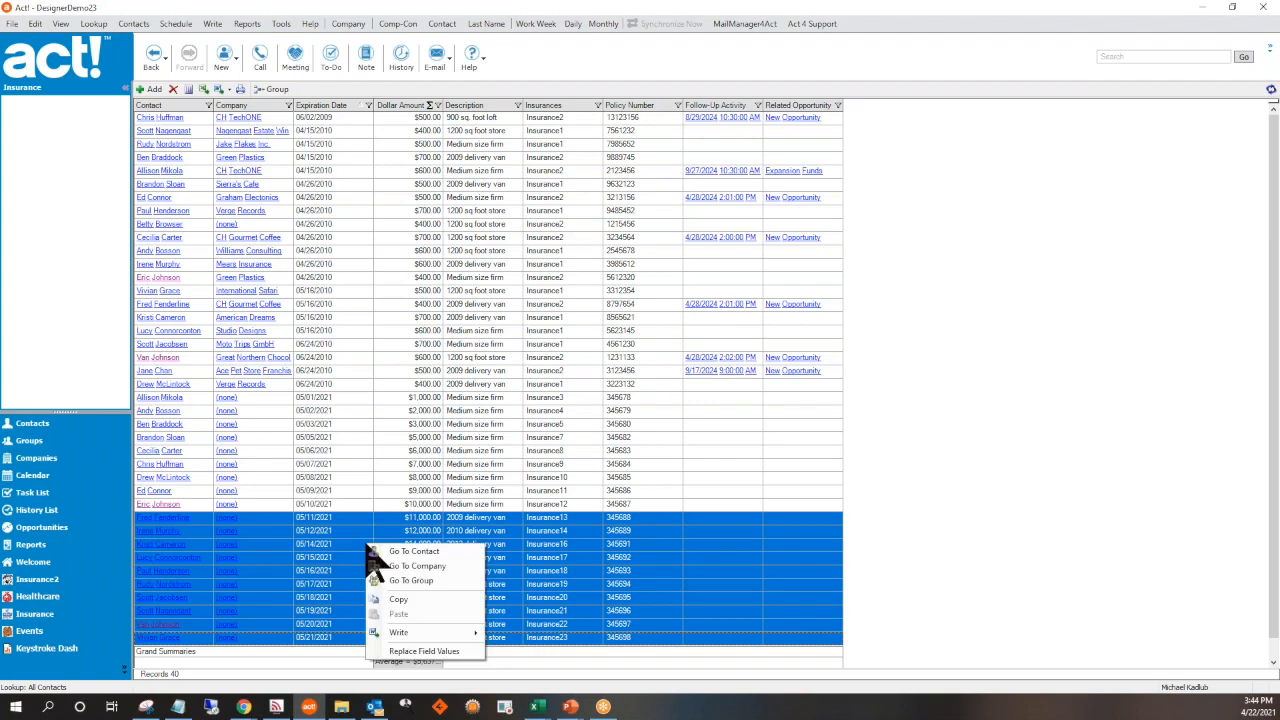
{"action": "left_click", "coordinate": [430, 653]}
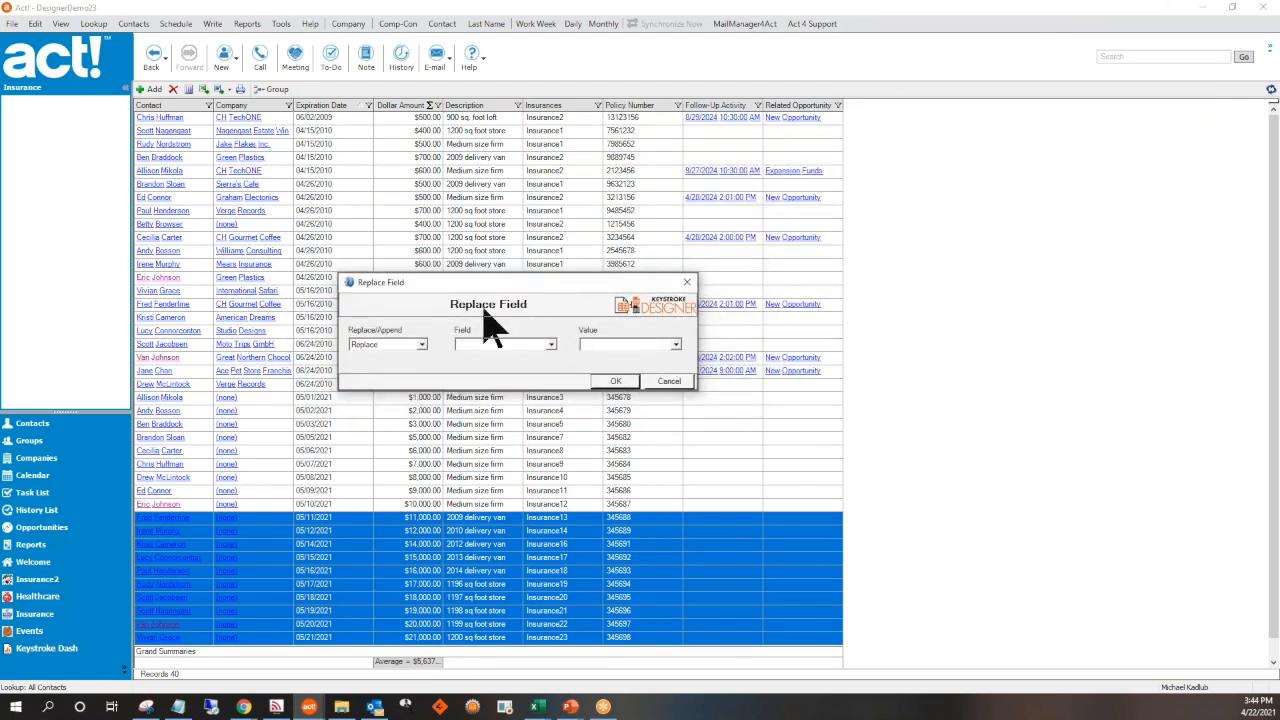
{"action": "left_click", "coordinate": [421, 345]}
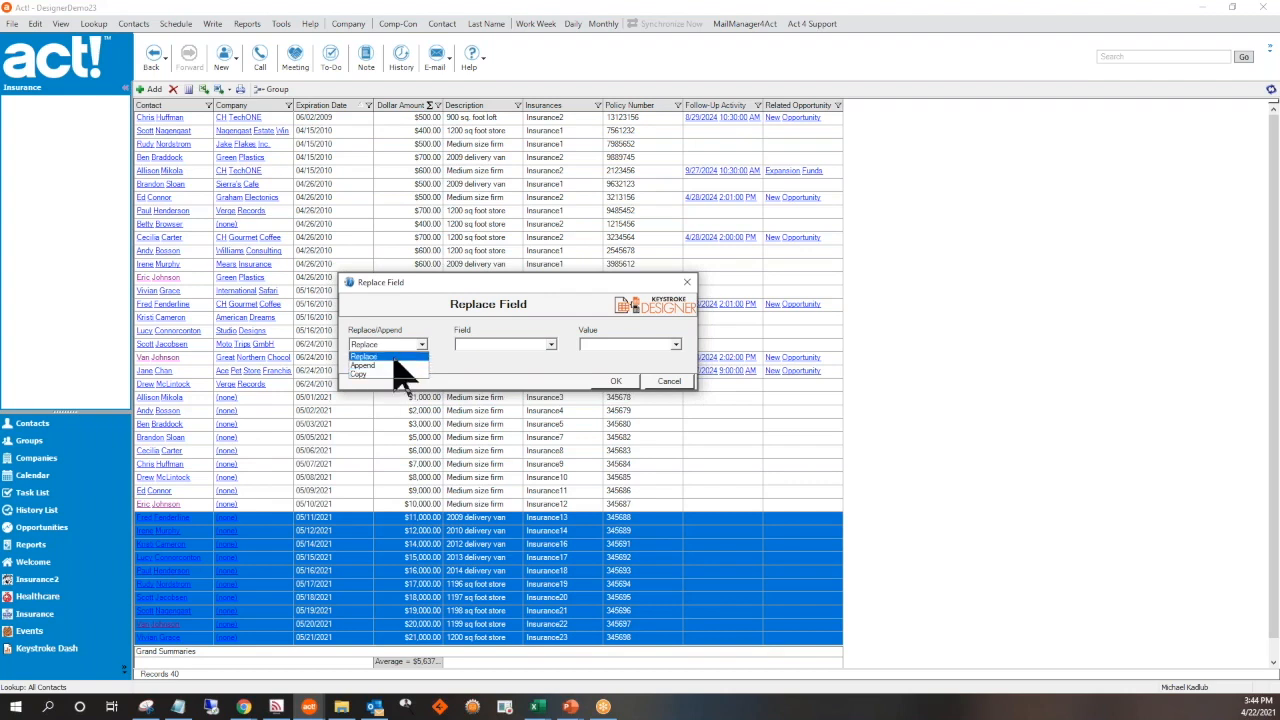
{"action": "left_click", "coordinate": [395, 360]}
{"action": "left_click", "coordinate": [550, 344]}
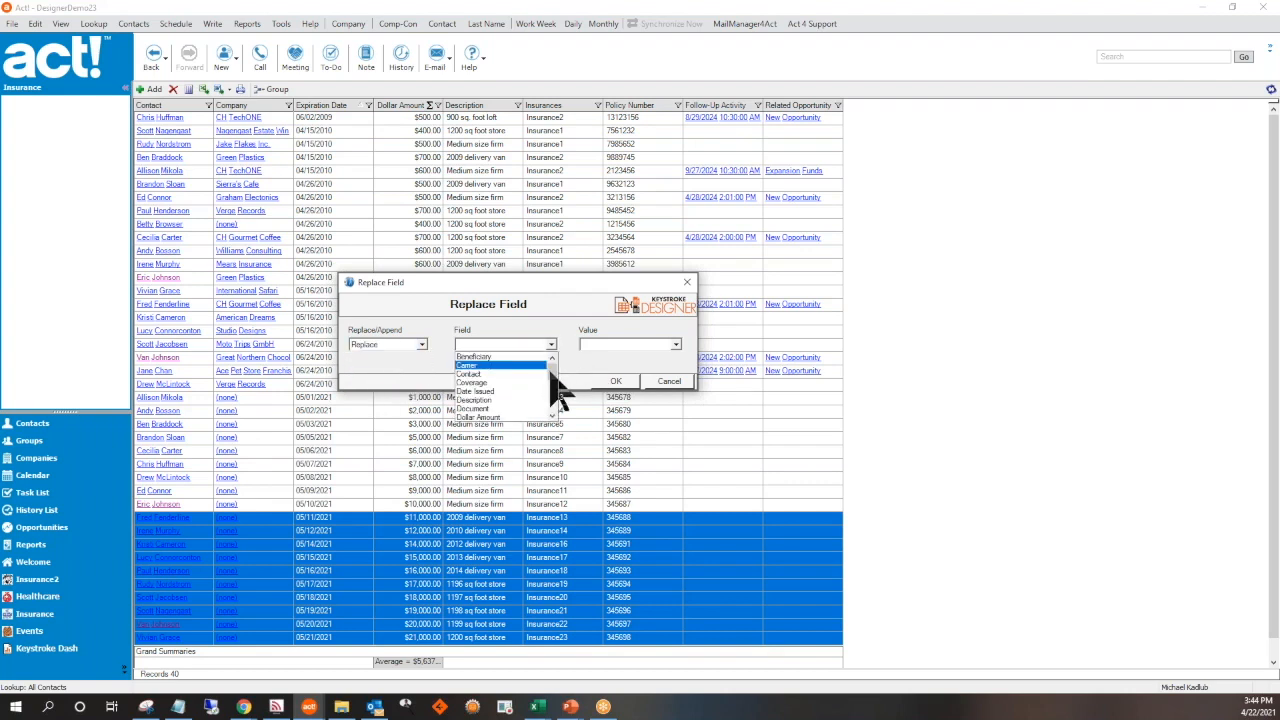
{"action": "scroll", "coordinate": [552, 395], "scroll_direction": "down", "scroll_amount": 3}
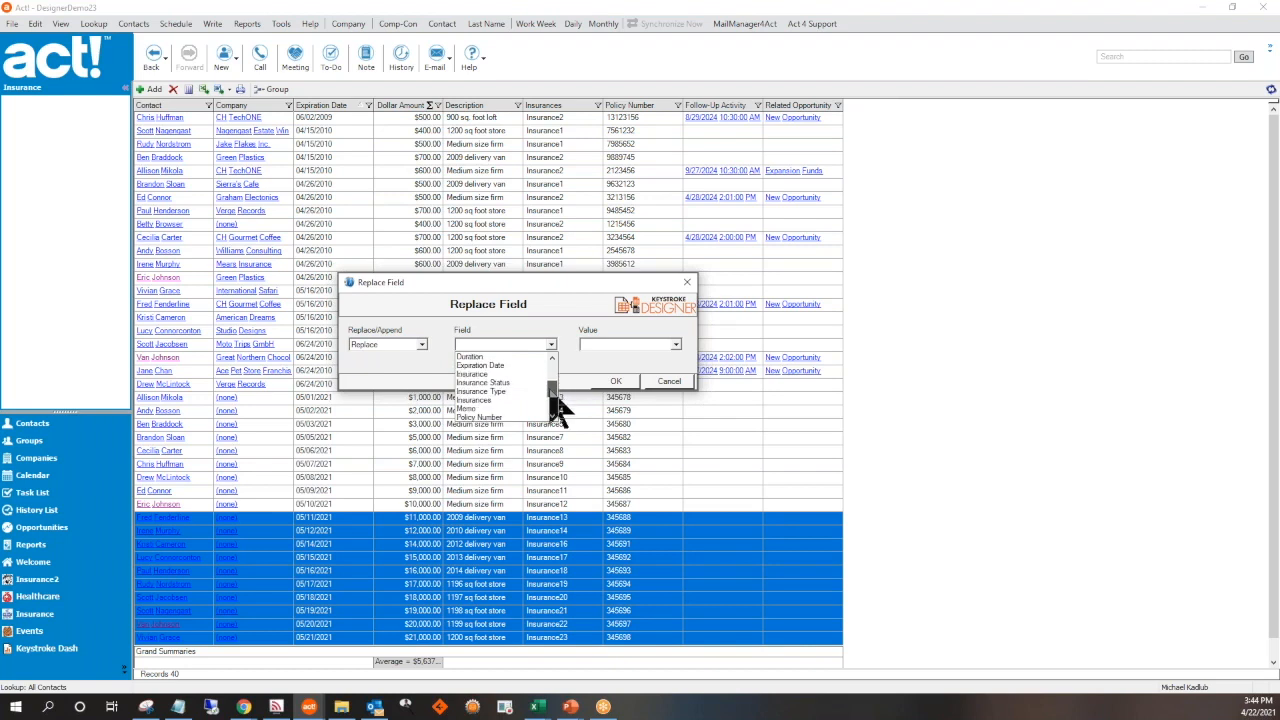
{"action": "left_click", "coordinate": [494, 366]}
Apply 7/1/2021 as the replacement expiration date to the selected records and refresh the Insurance table
{"action": "left_click", "coordinate": [675, 345]}
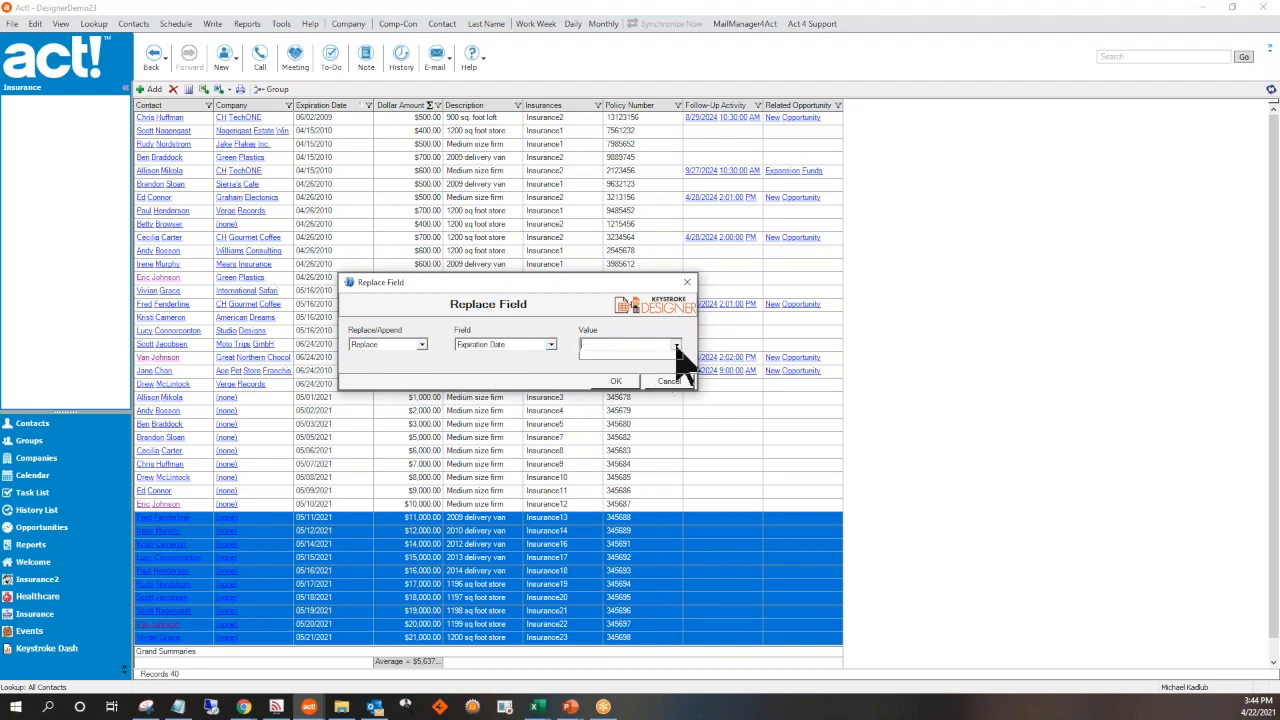
{"action": "left_click", "coordinate": [648, 345]}
{"action": "type", "text": "7/1/2021"}
{"action": "left_click", "coordinate": [617, 384]}
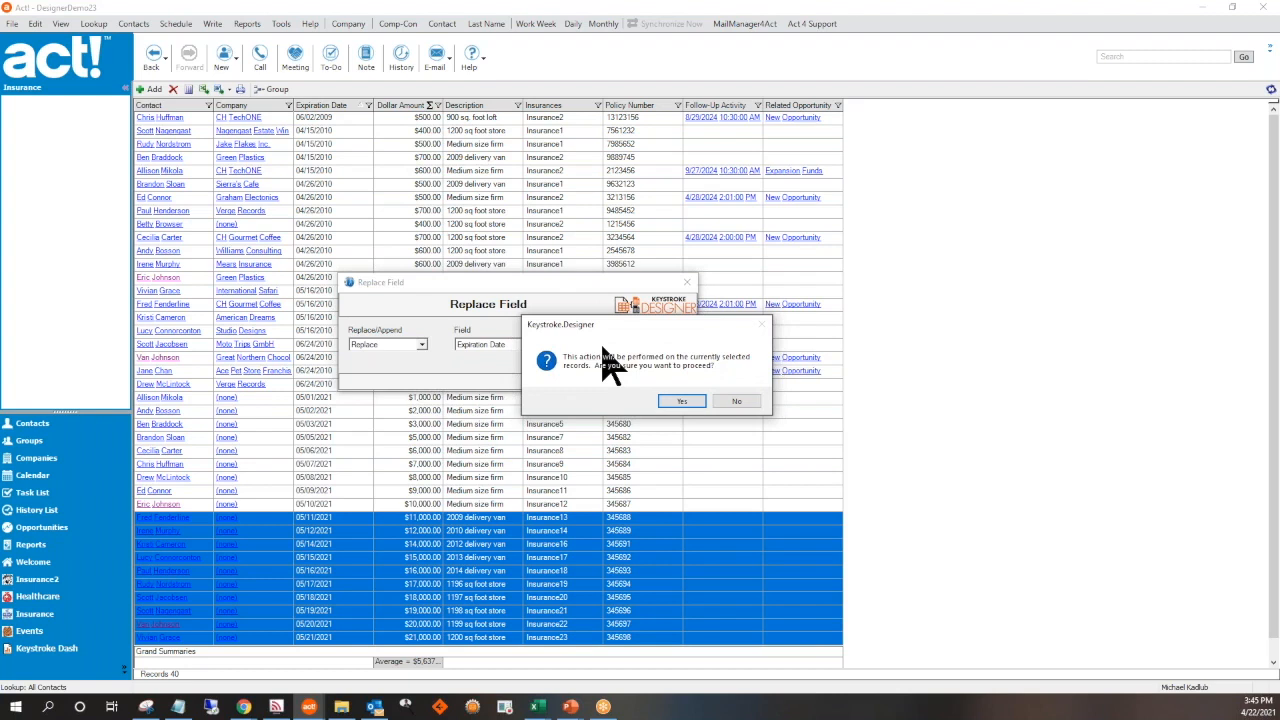
{"action": "left_click", "coordinate": [682, 402]}
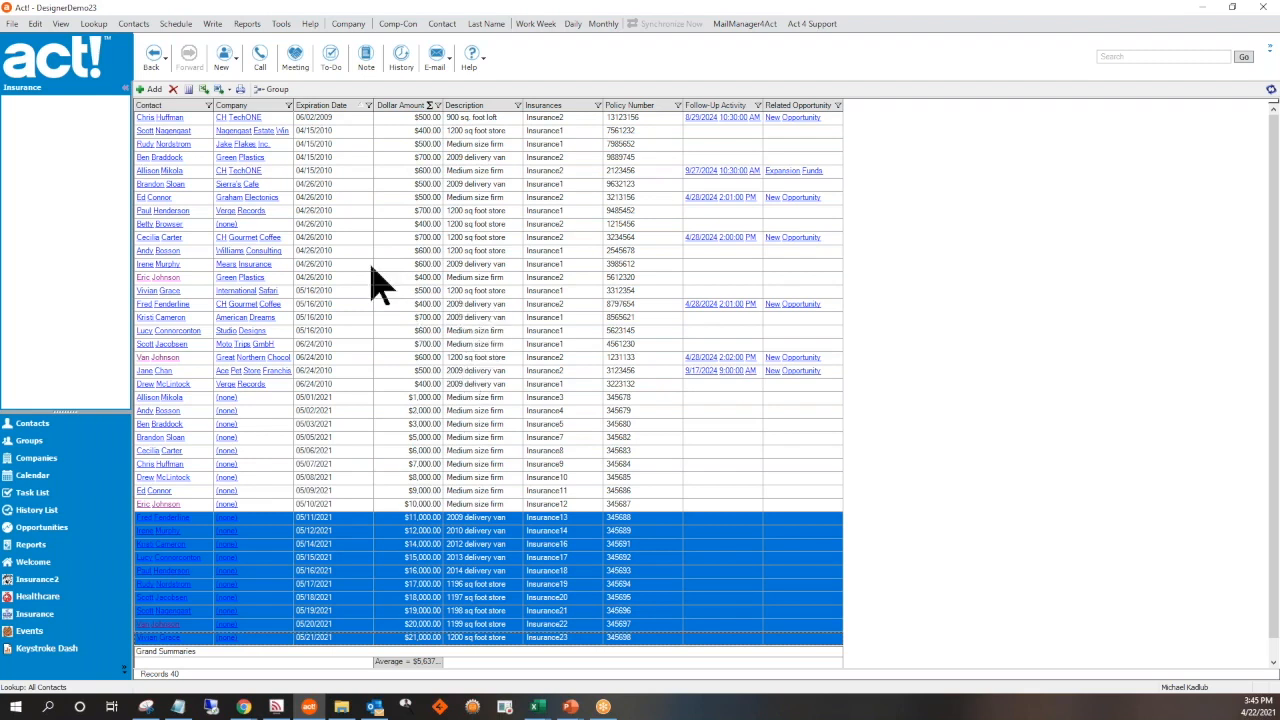
{"action": "left_click", "coordinate": [1272, 91]}
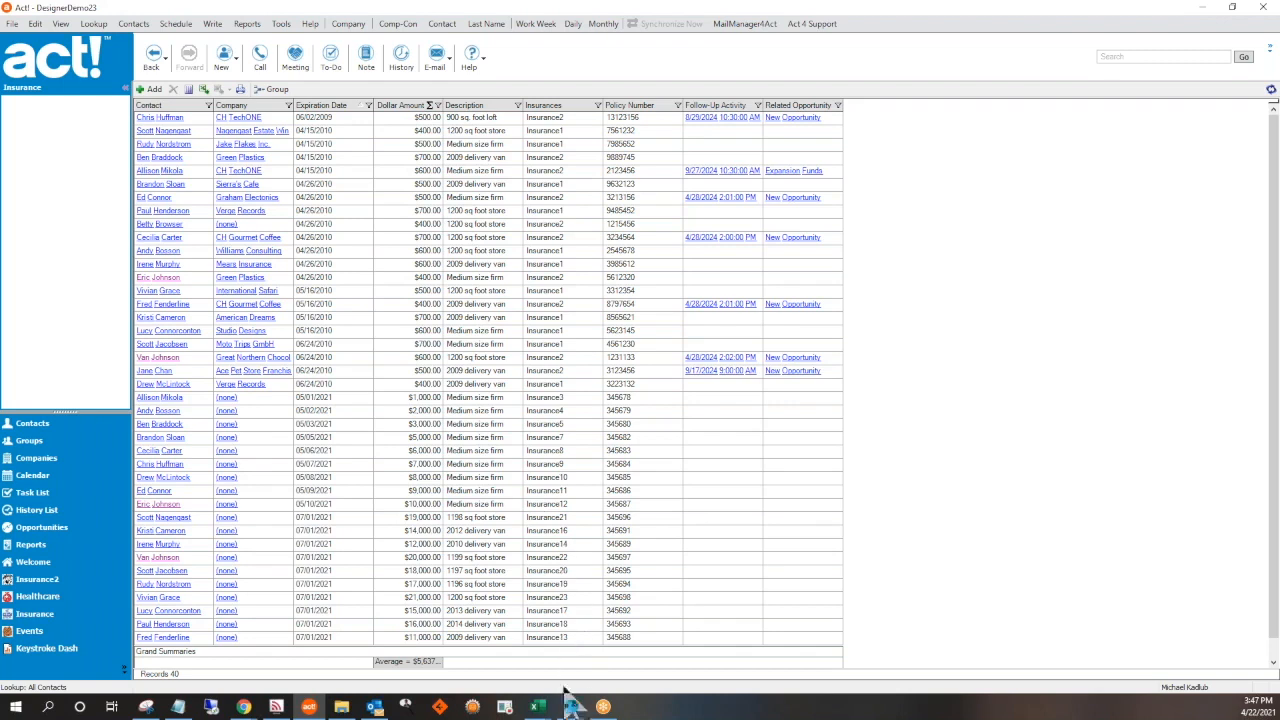
Switch to PowerPoint and its Keystroke Designer training presentation
{"action": "mouse_move", "coordinate": [570, 703]}
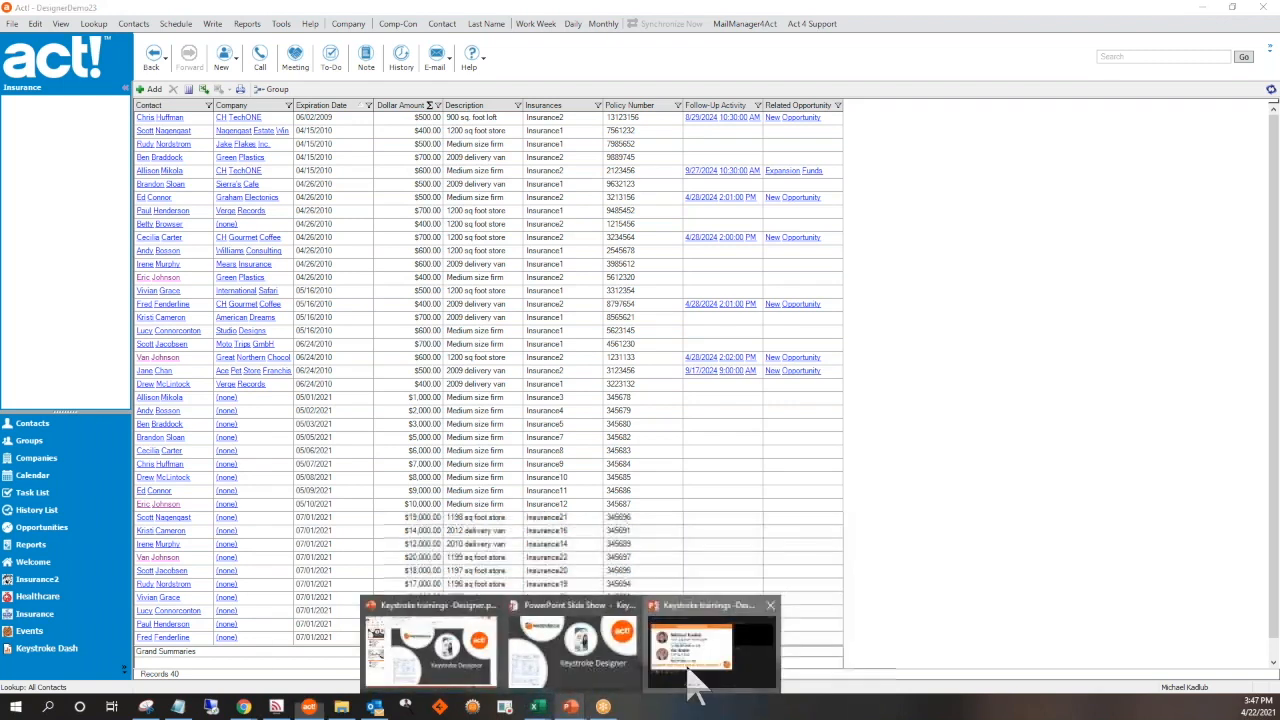